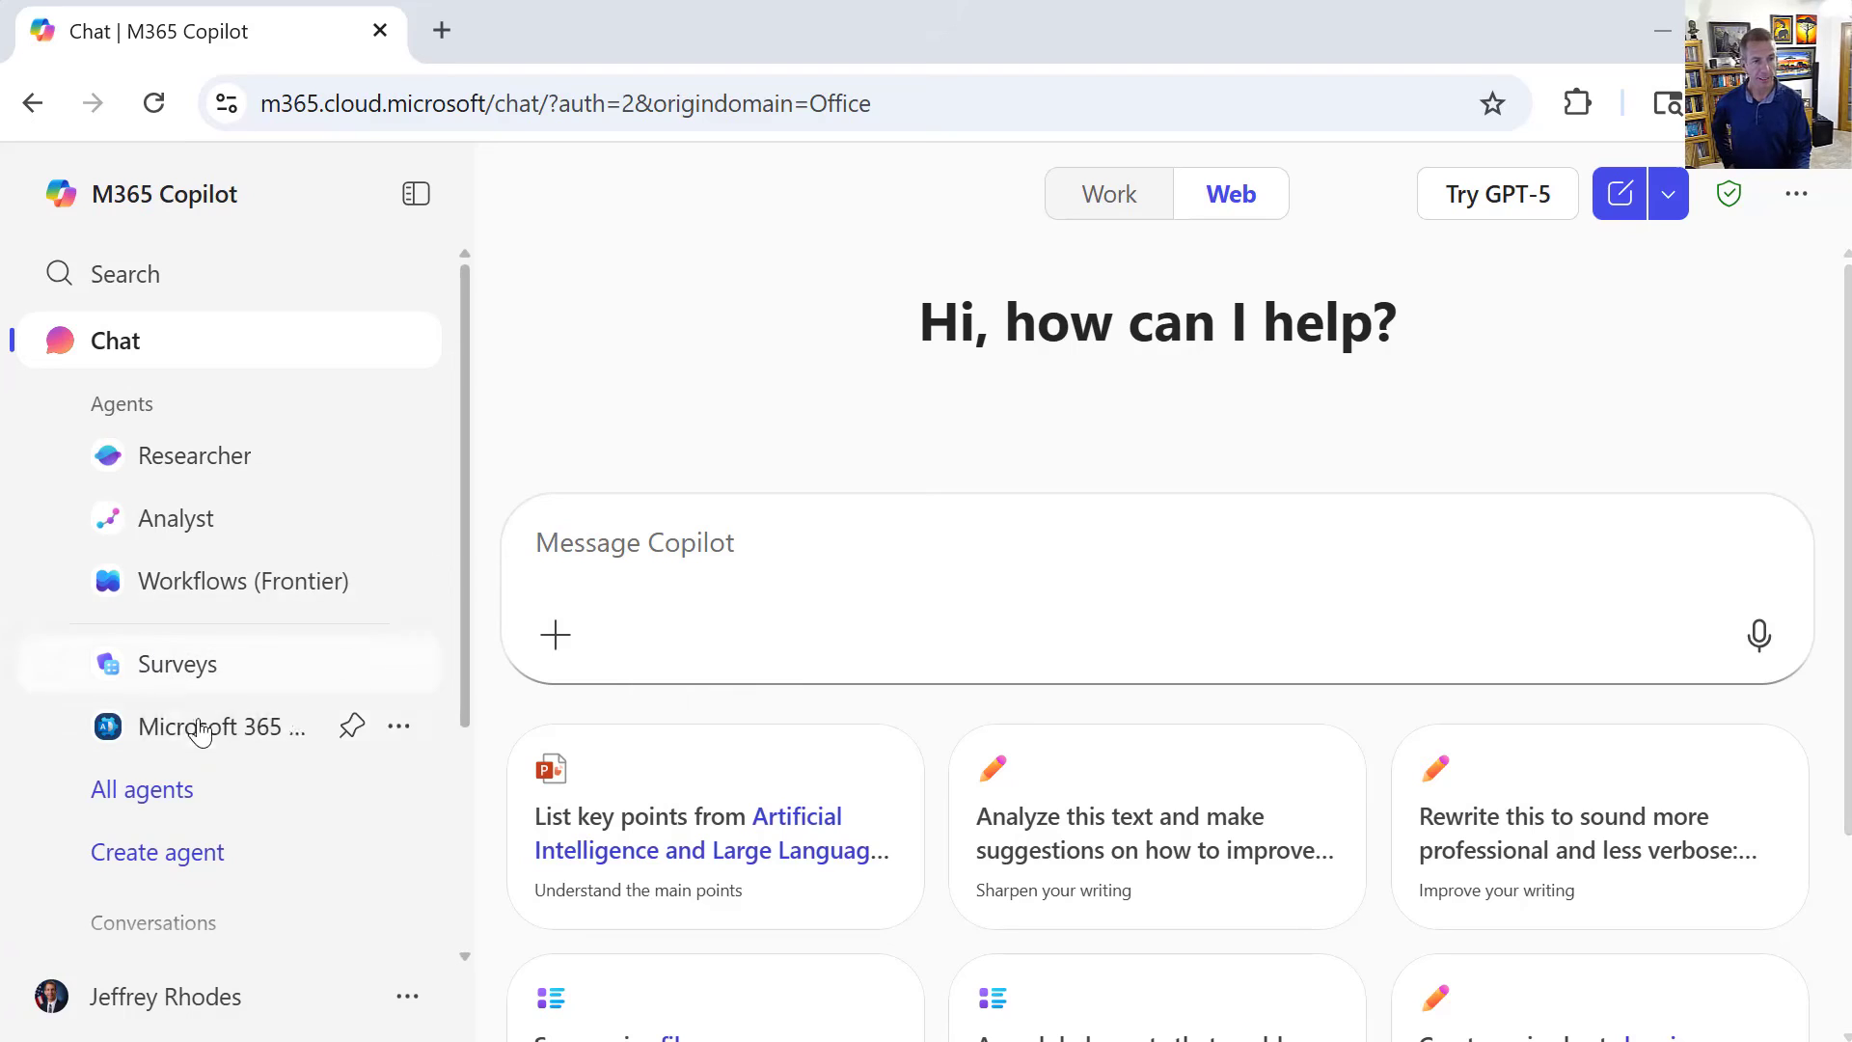
Browse the Agent Store and view the details of the Surveys agent
{"action": "left_click", "coordinate": [159, 791]}
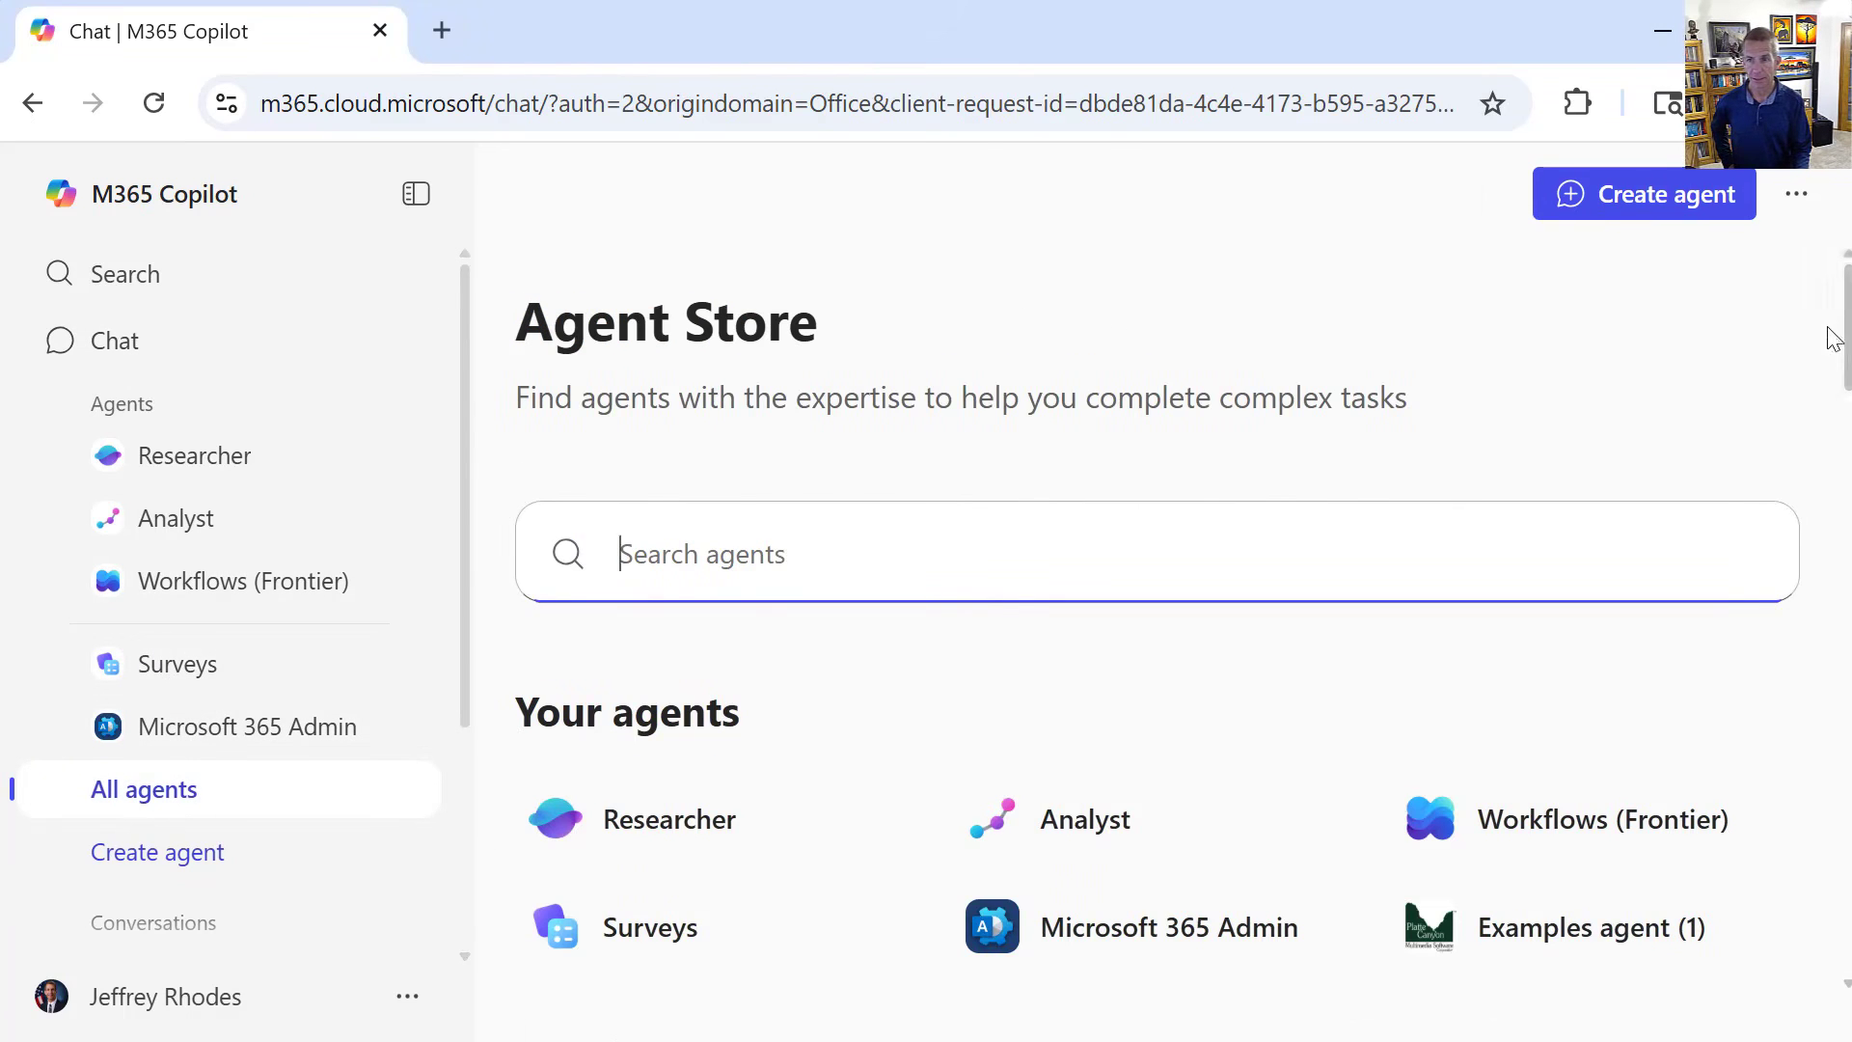
{"action": "scroll", "coordinate": [1158, 617], "scroll_direction": "down", "scroll_amount": 10}
{"action": "left_click_drag", "start_coordinate": [1849, 500], "coordinate": [1849, 523]}
{"action": "left_click", "coordinate": [1455, 776]}
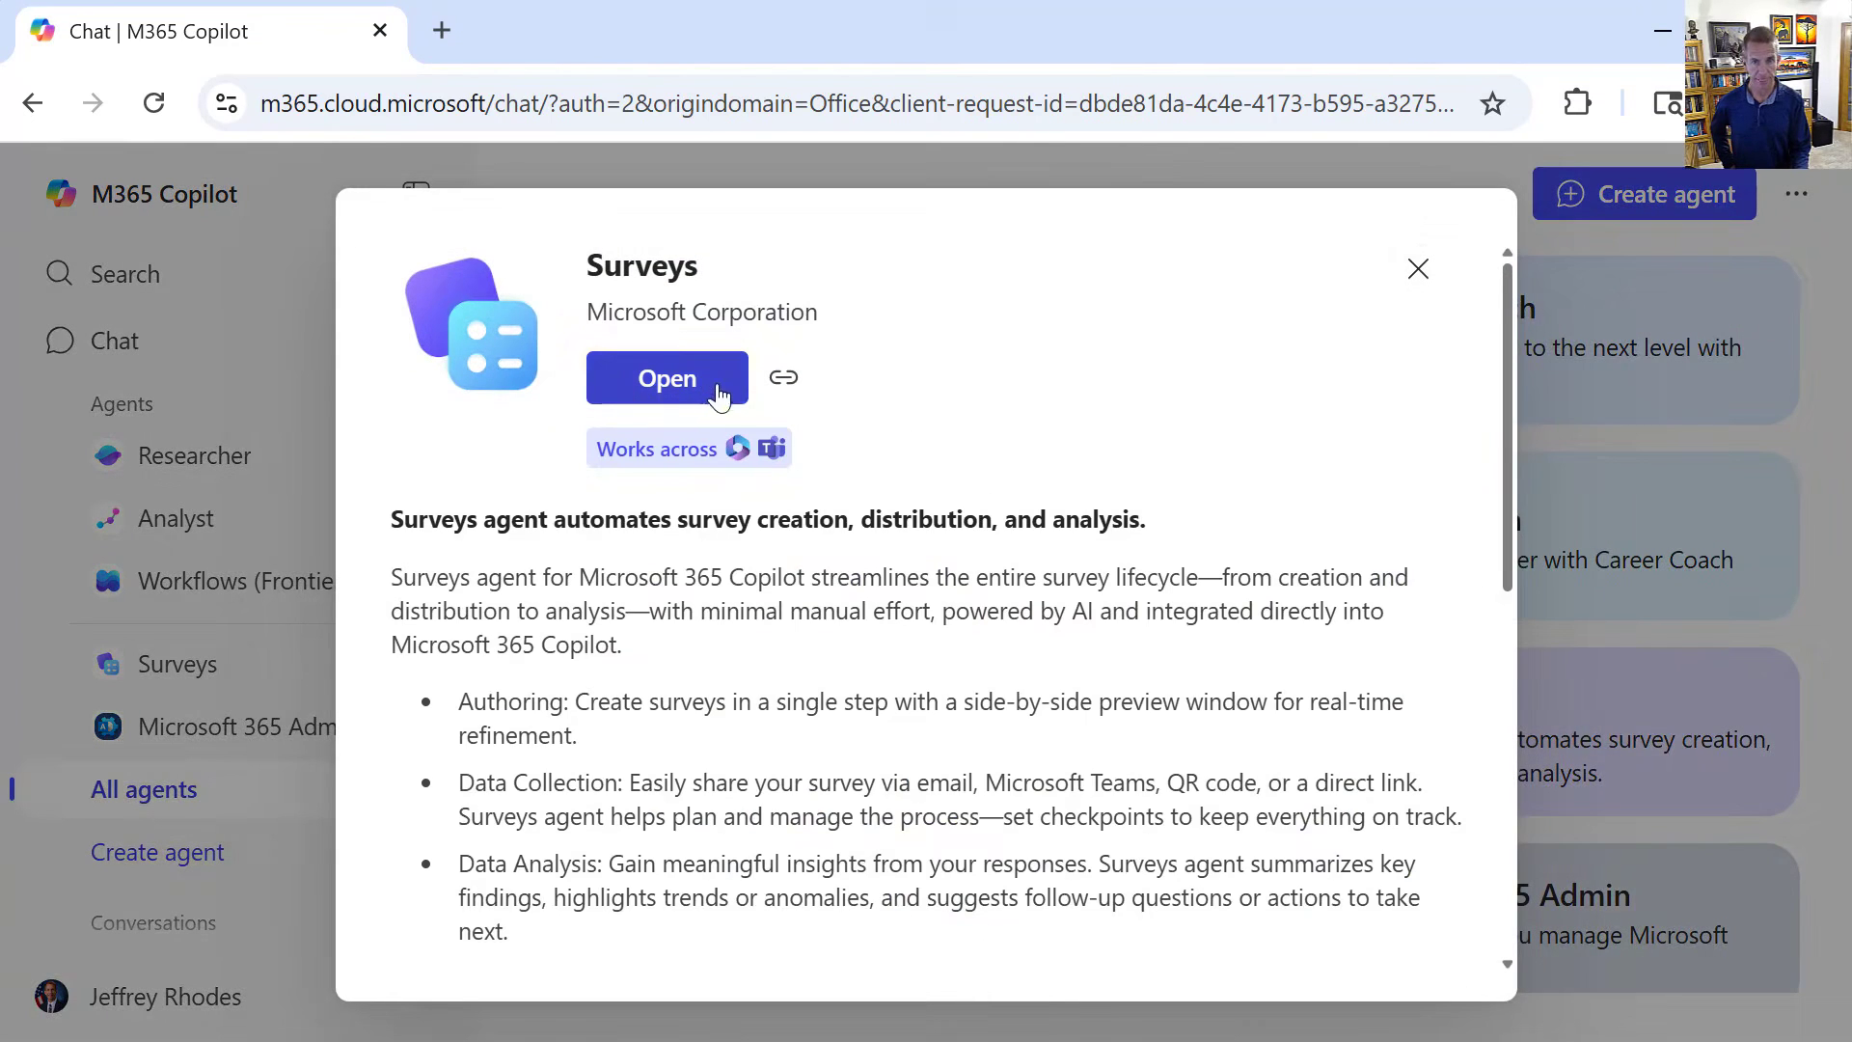
{"action": "left_click", "coordinate": [1418, 270]}
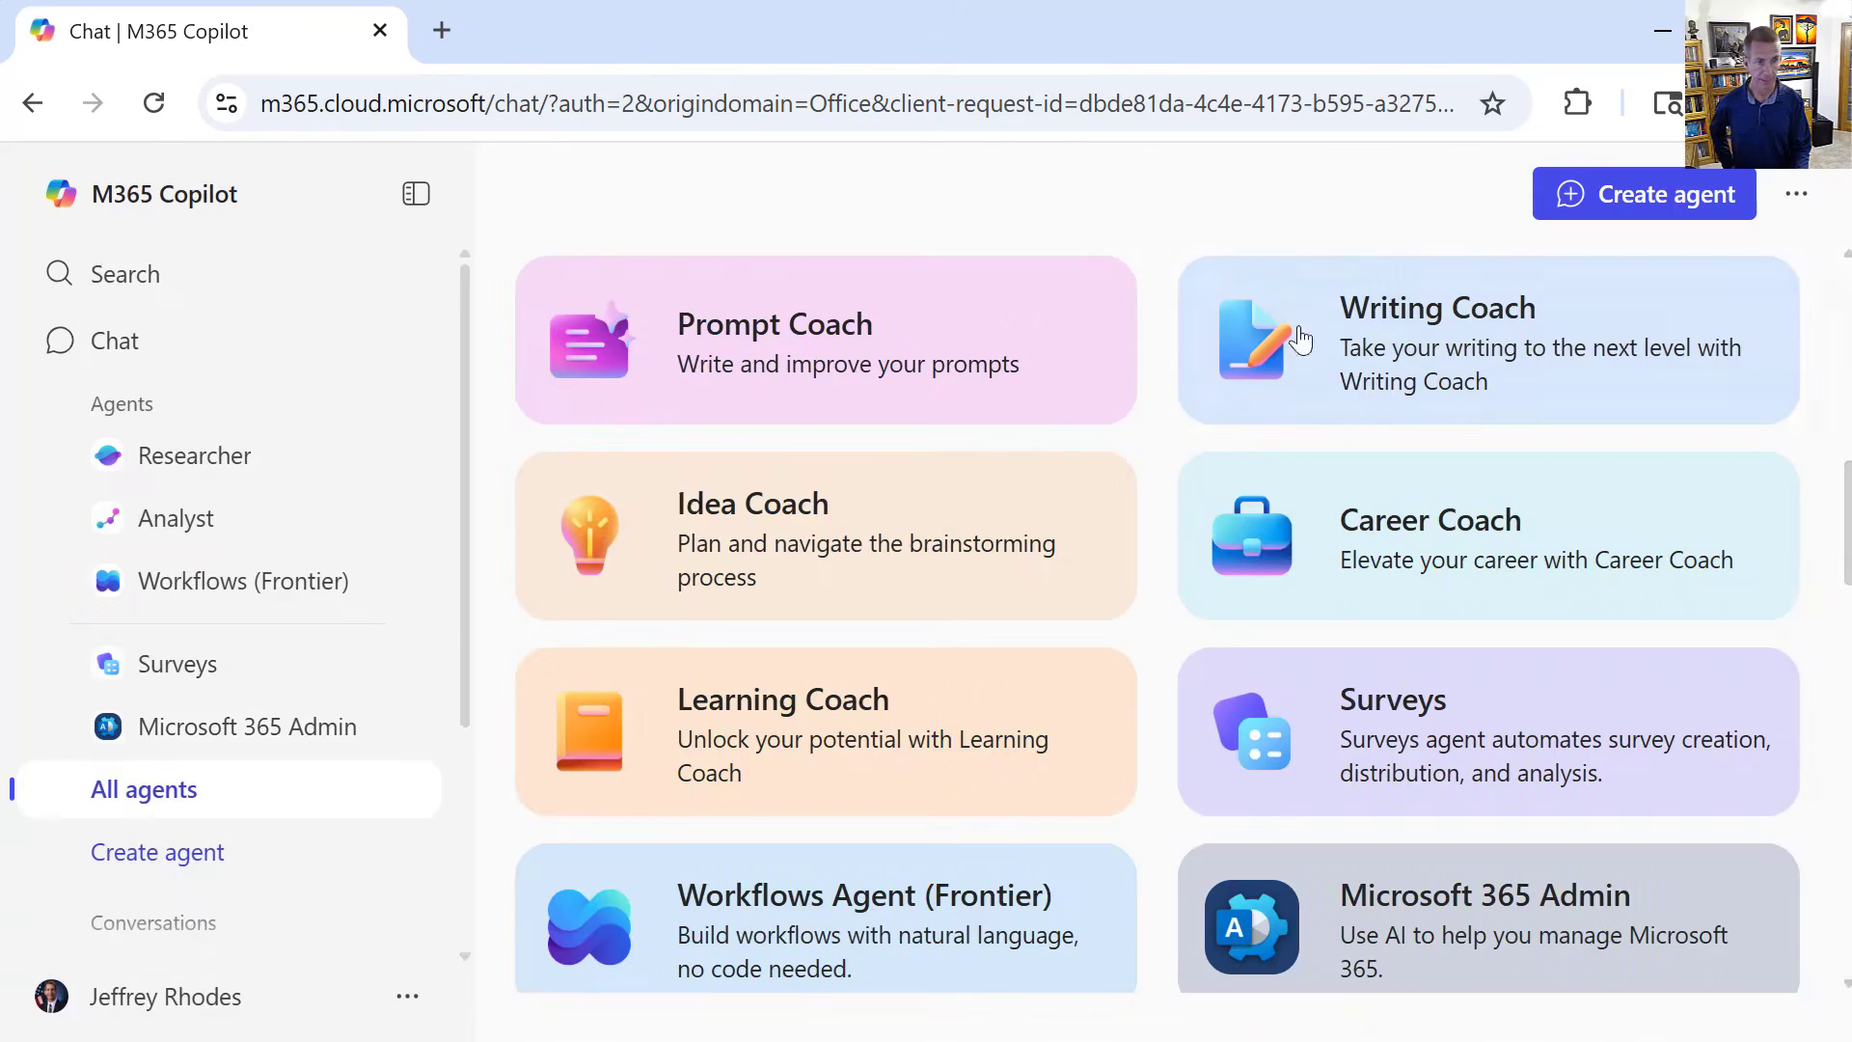
Open the Surveys agent and request a survey of YouTube channel subscribers' video preferences across Power Apps, Power Automate, Power BI, Copilot, SharePoint, Teams, and Microsoft 365 apps
{"action": "left_click", "coordinate": [170, 681]}
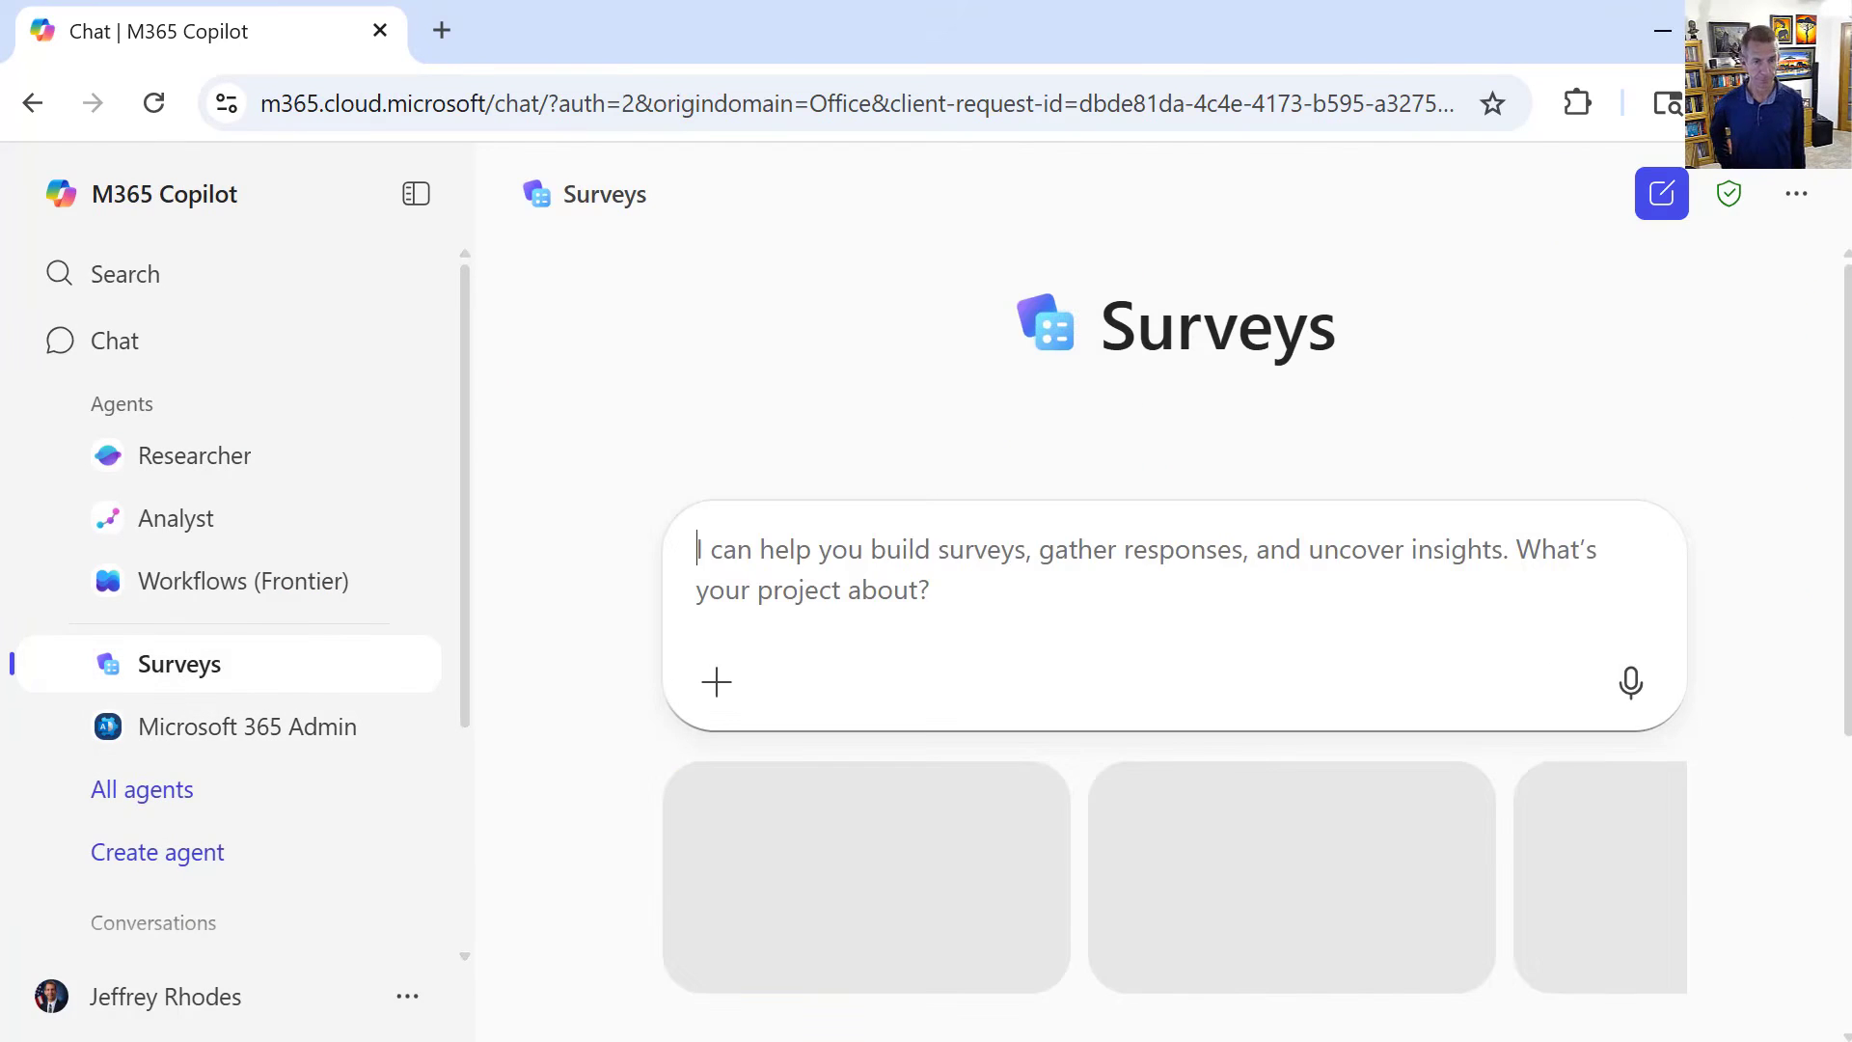
{"action": "type", "text": "Create a survey of my YouTube channel subscribers to see what kind of videos they prefer. The main categories are Power Apps, Power Automate, Power BI, Copilot, SharePoint, Teams, and Microsoft 365 apps."}
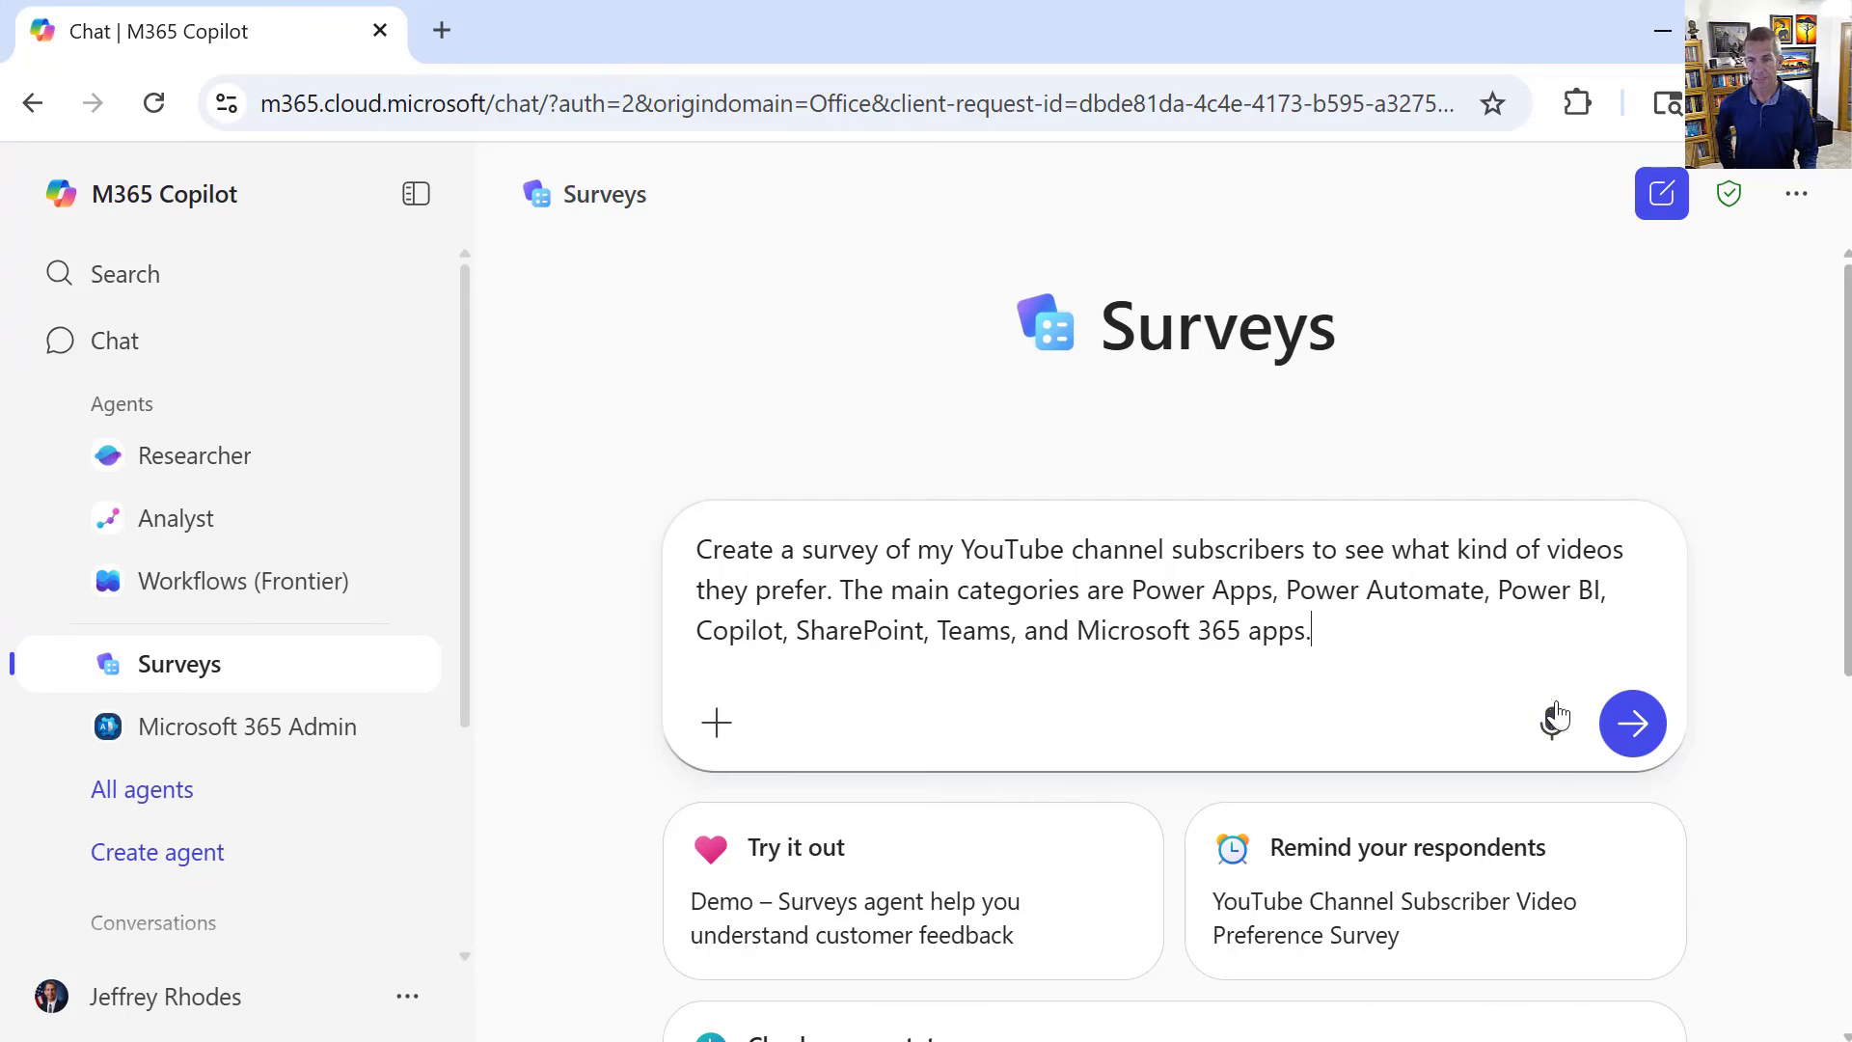
{"action": "left_click", "coordinate": [1632, 724]}
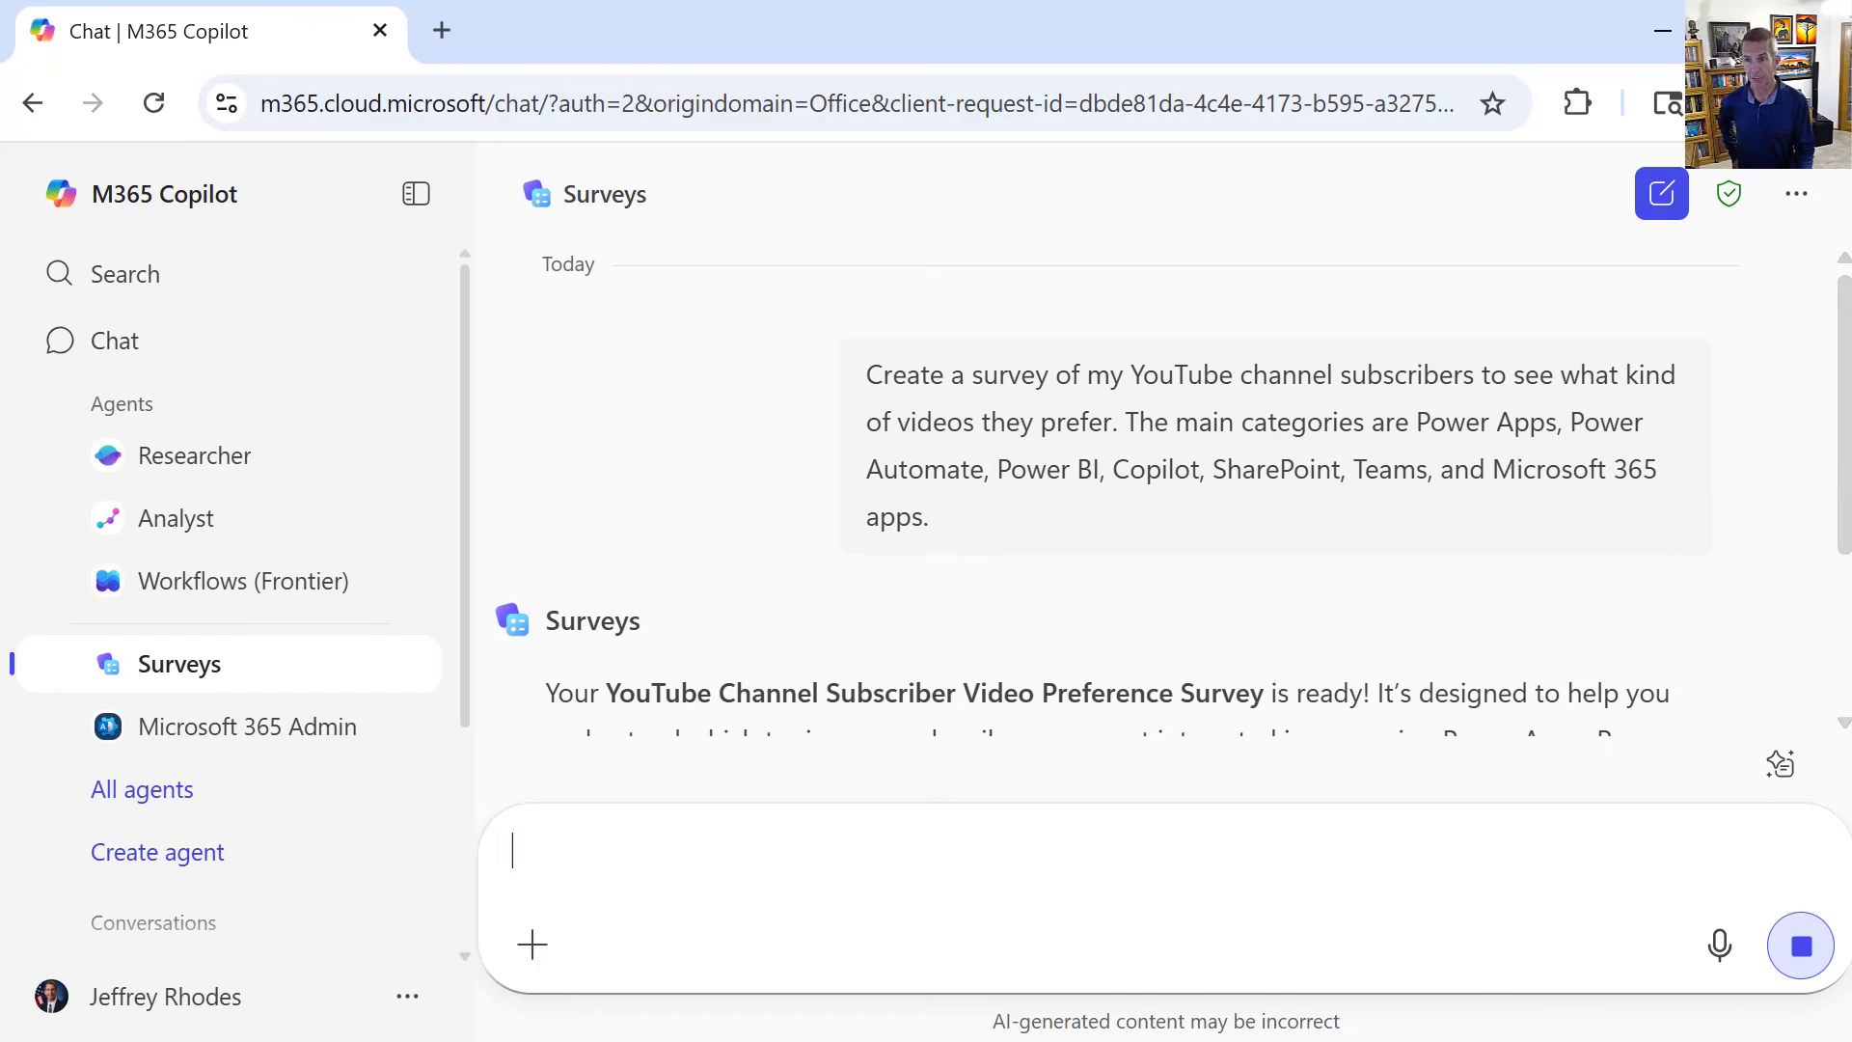
Open the generated YouTube Channel Subscriber Video Preference Survey beside the chat and review all its questions
{"action": "mouse_move", "coordinate": [1845, 458]}
{"action": "left_mouse_down"}
{"action": "mouse_move", "coordinate": [1846, 579]}
{"action": "mouse_move", "coordinate": [1851, 422]}
{"action": "mouse_move", "coordinate": [1826, 596]}
{"action": "mouse_move", "coordinate": [1811, 534]}
{"action": "left_mouse_up"}
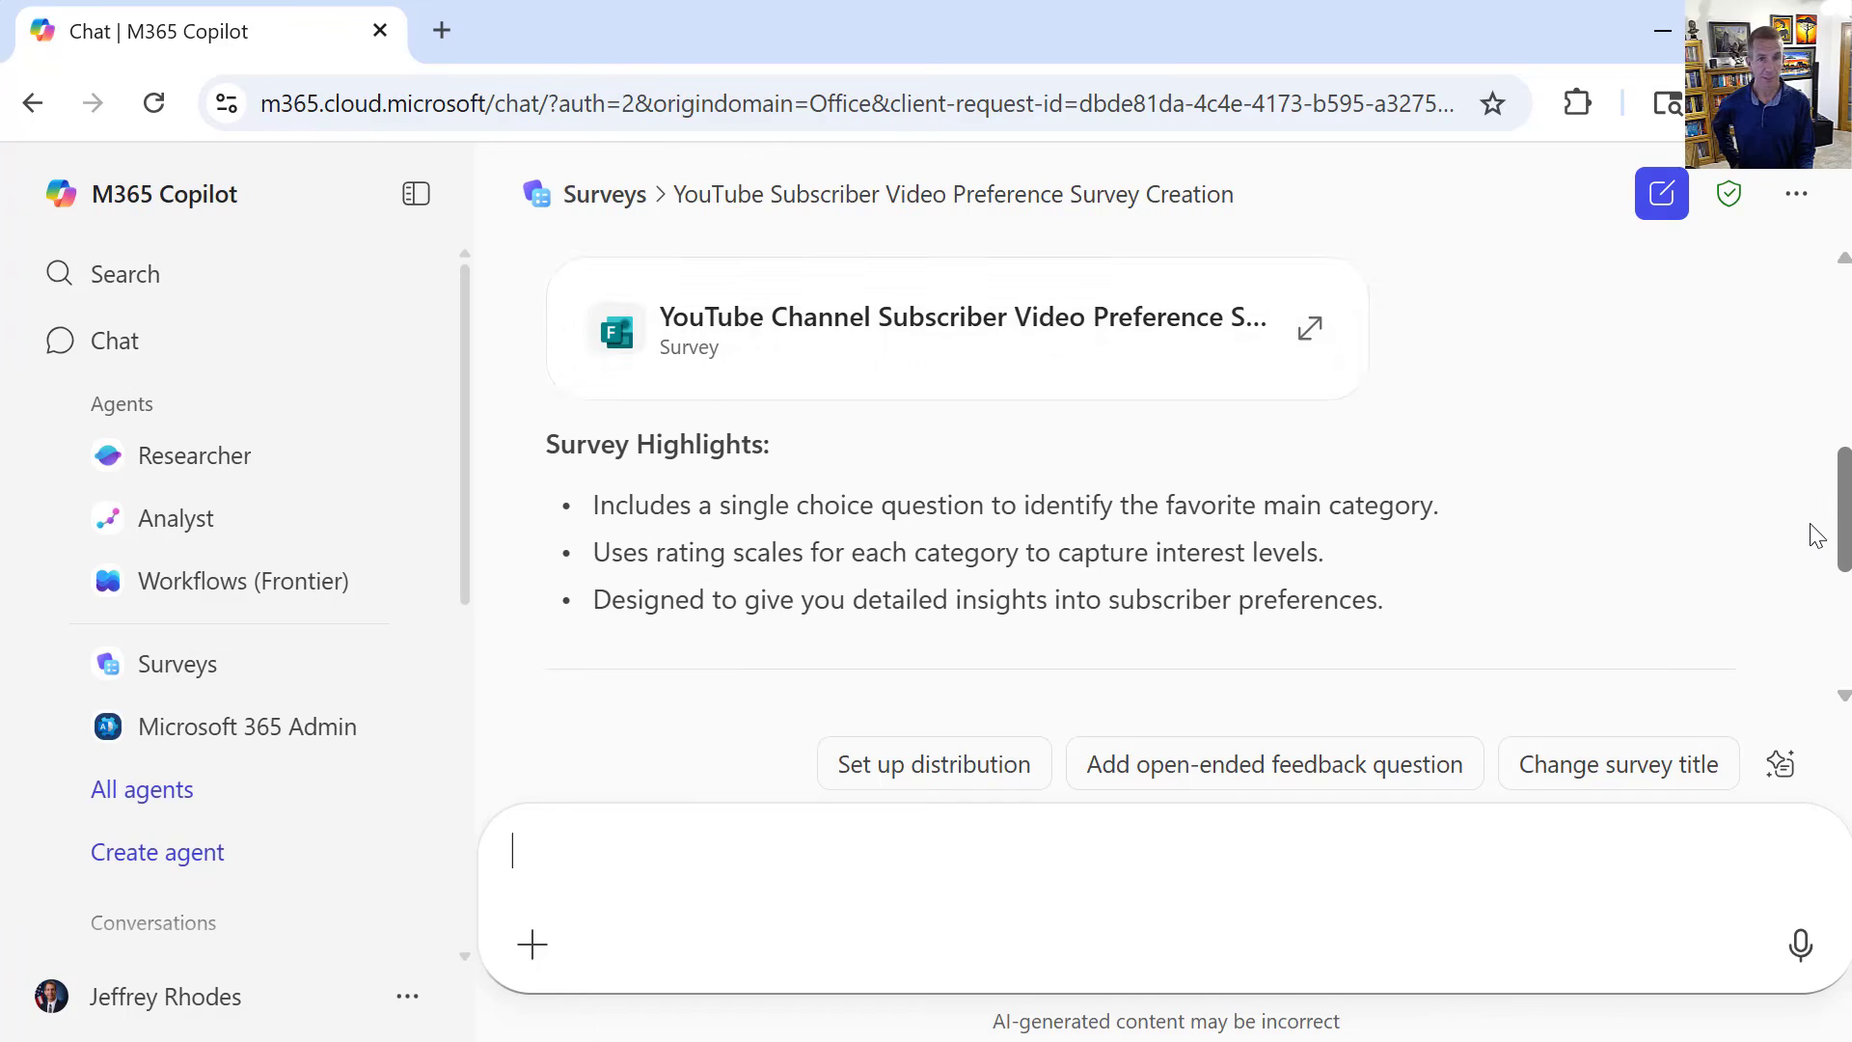
{"action": "left_click", "coordinate": [982, 351]}
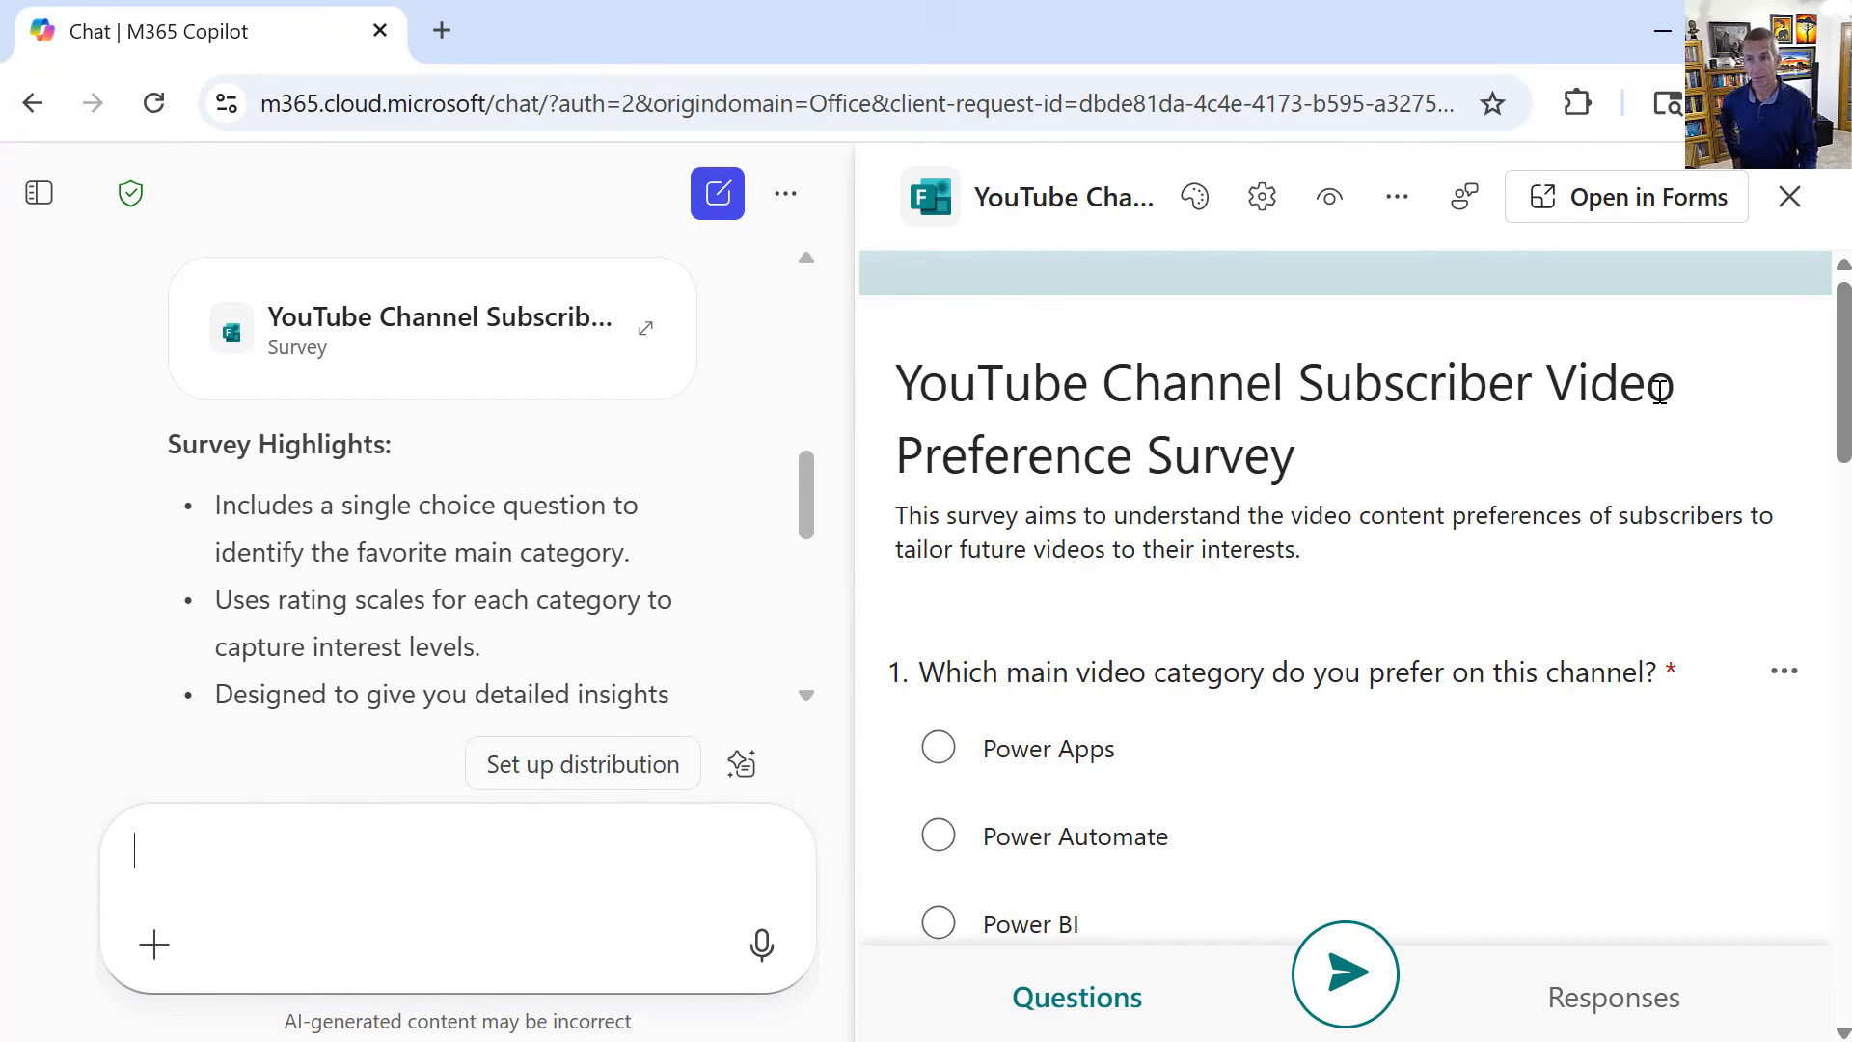
{"action": "left_click_drag", "start_coordinate": [1840, 419], "coordinate": [1797, 645]}
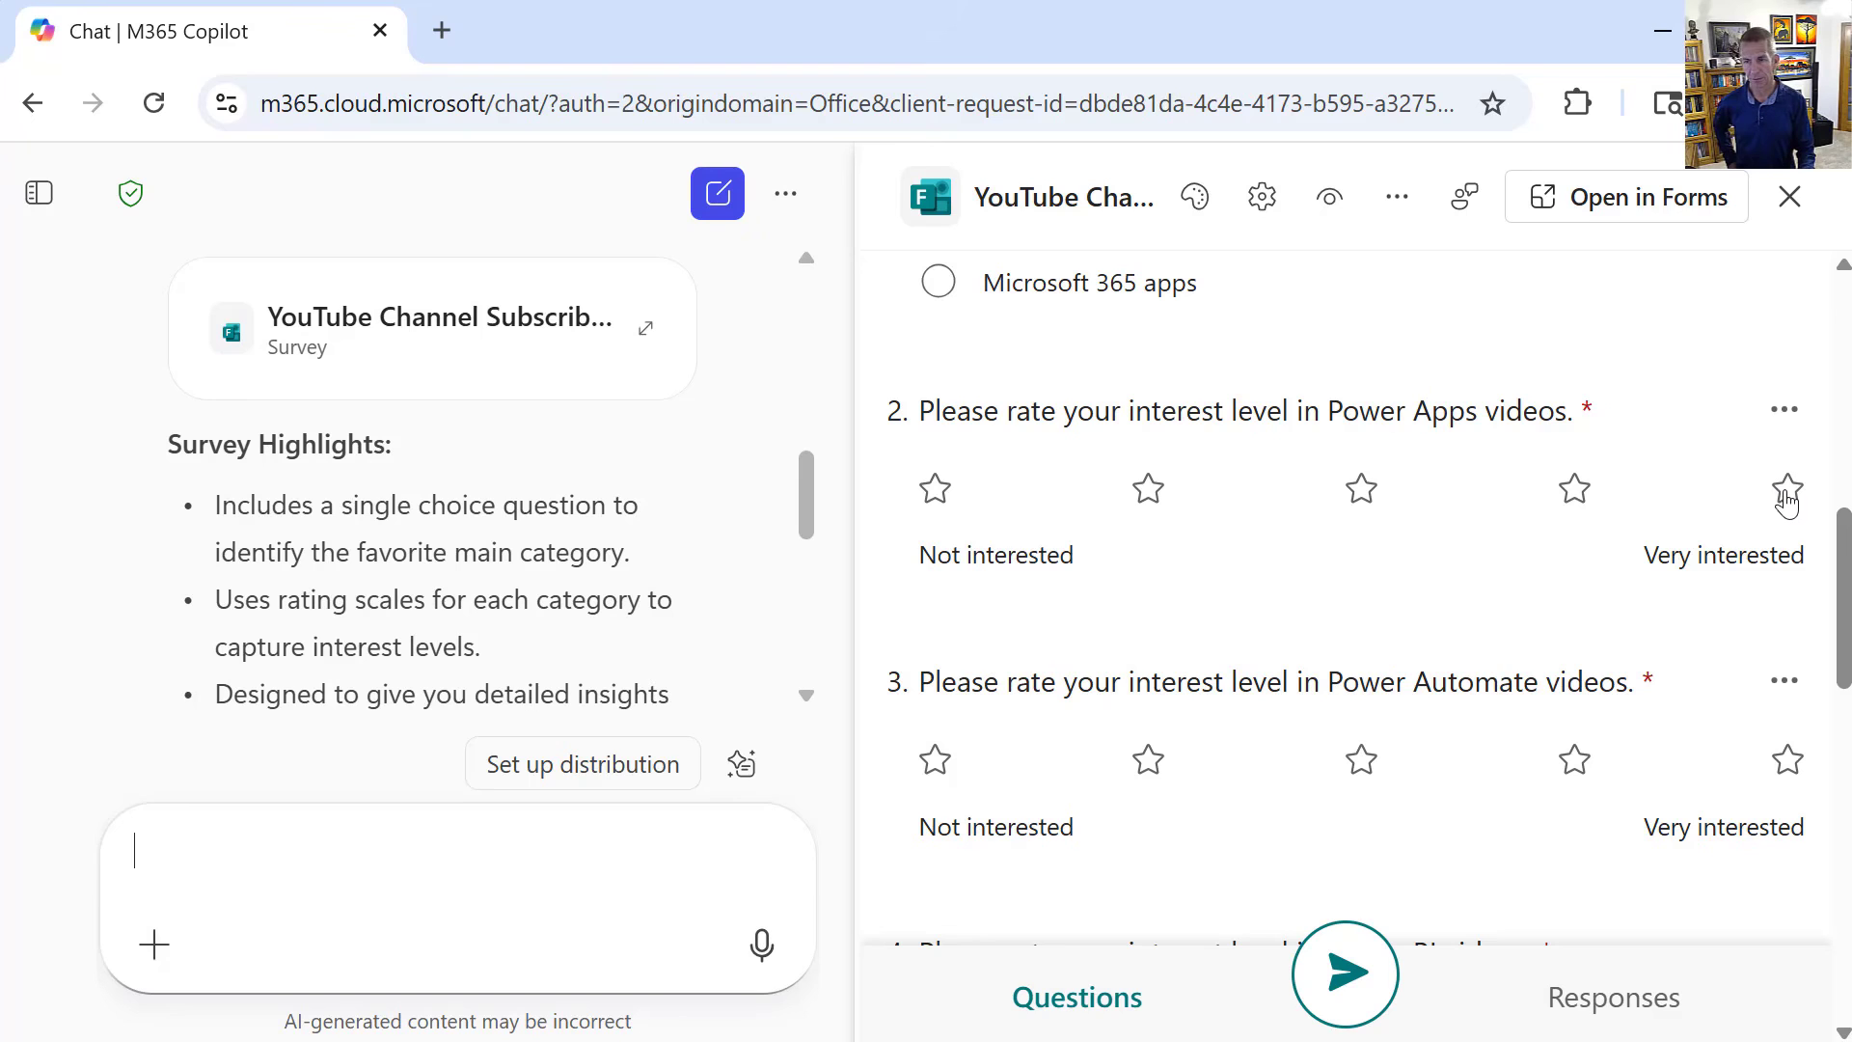
{"action": "left_click_drag", "start_coordinate": [1843, 647], "coordinate": [1814, 989]}
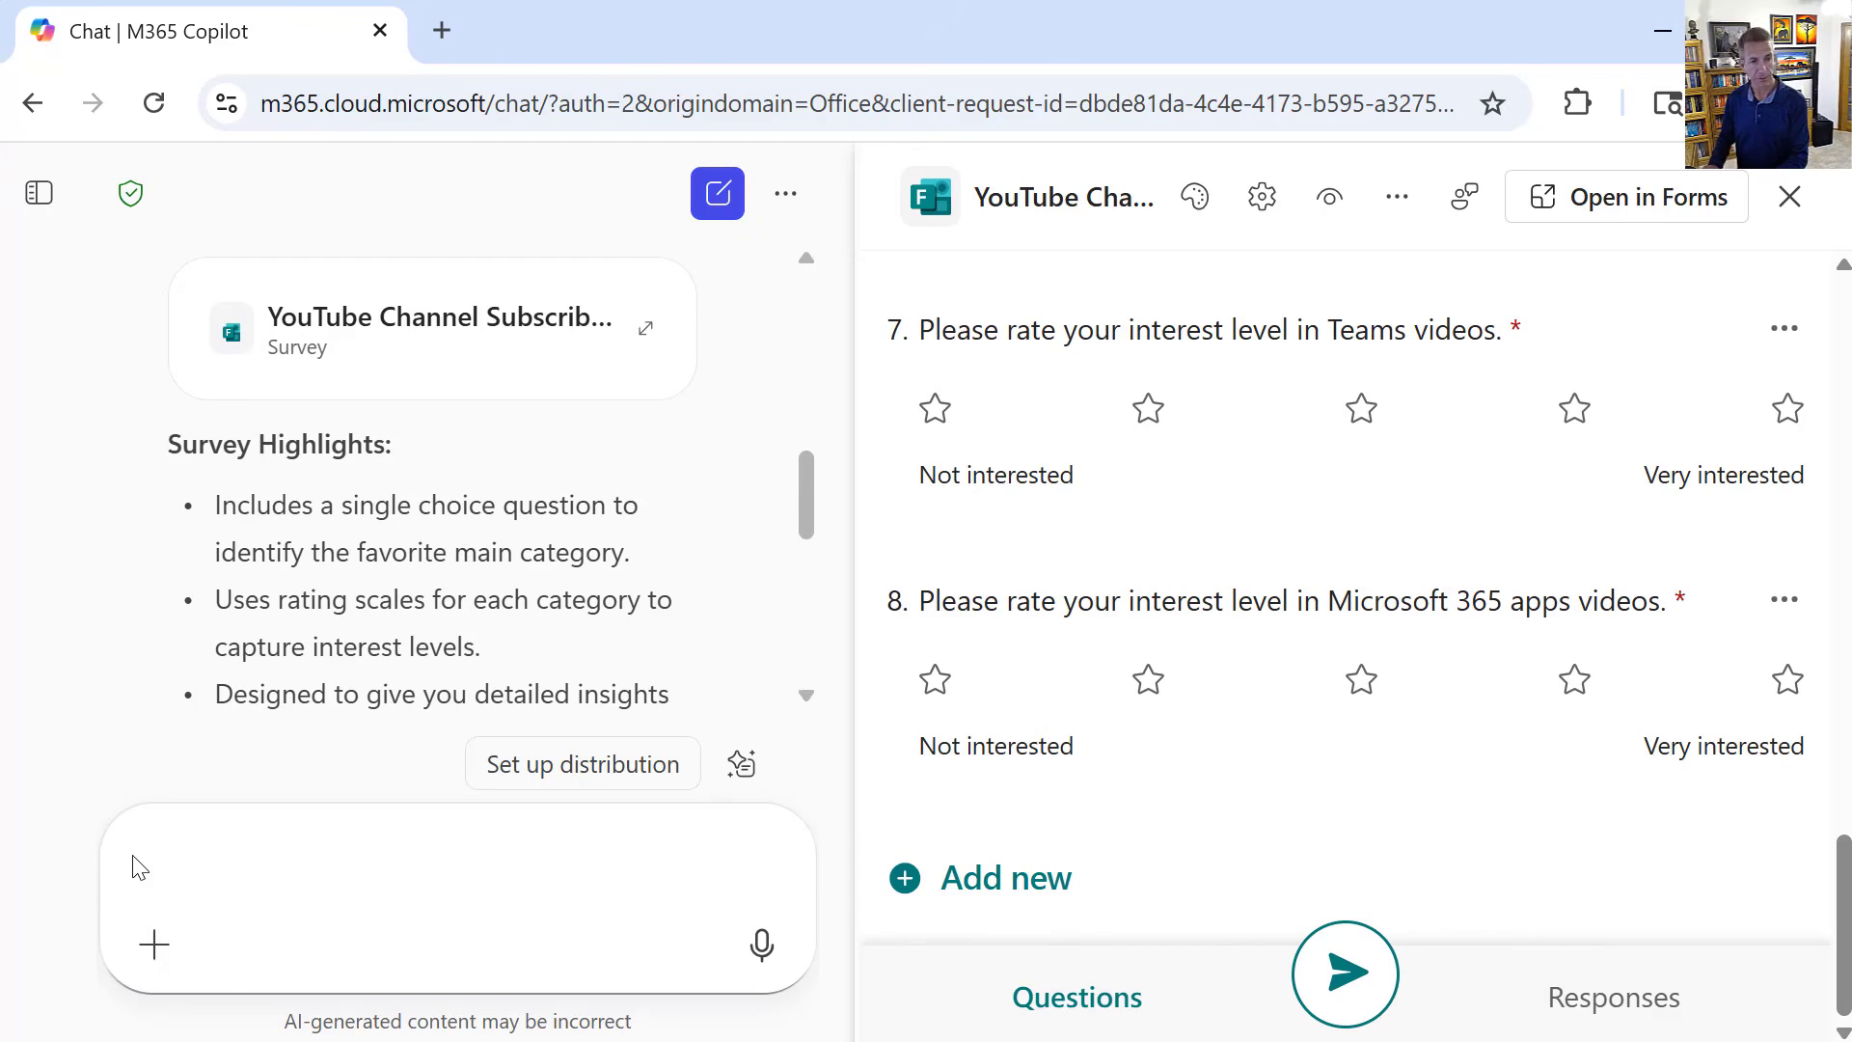
Ask the Surveys agent to change the survey to a Likert scale
{"action": "type", "text": "Please "}
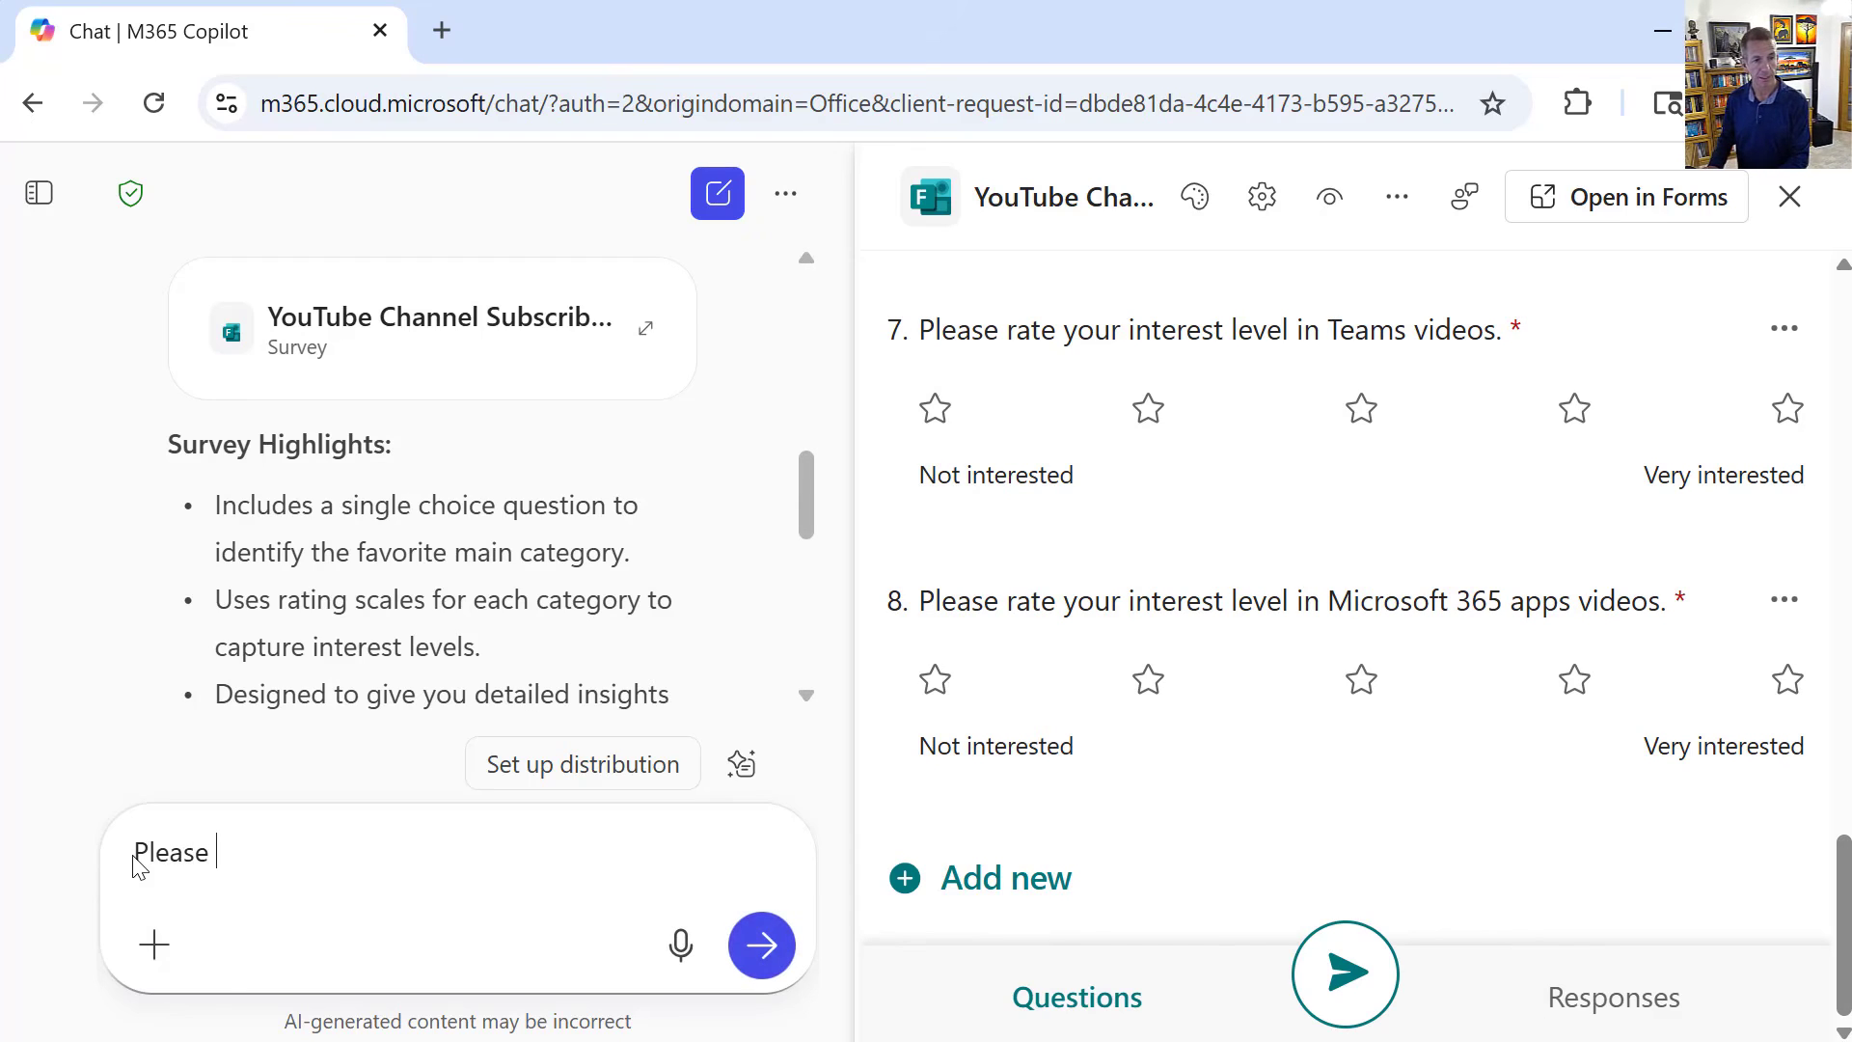
{"action": "type", "text": "change to a likert scale"}
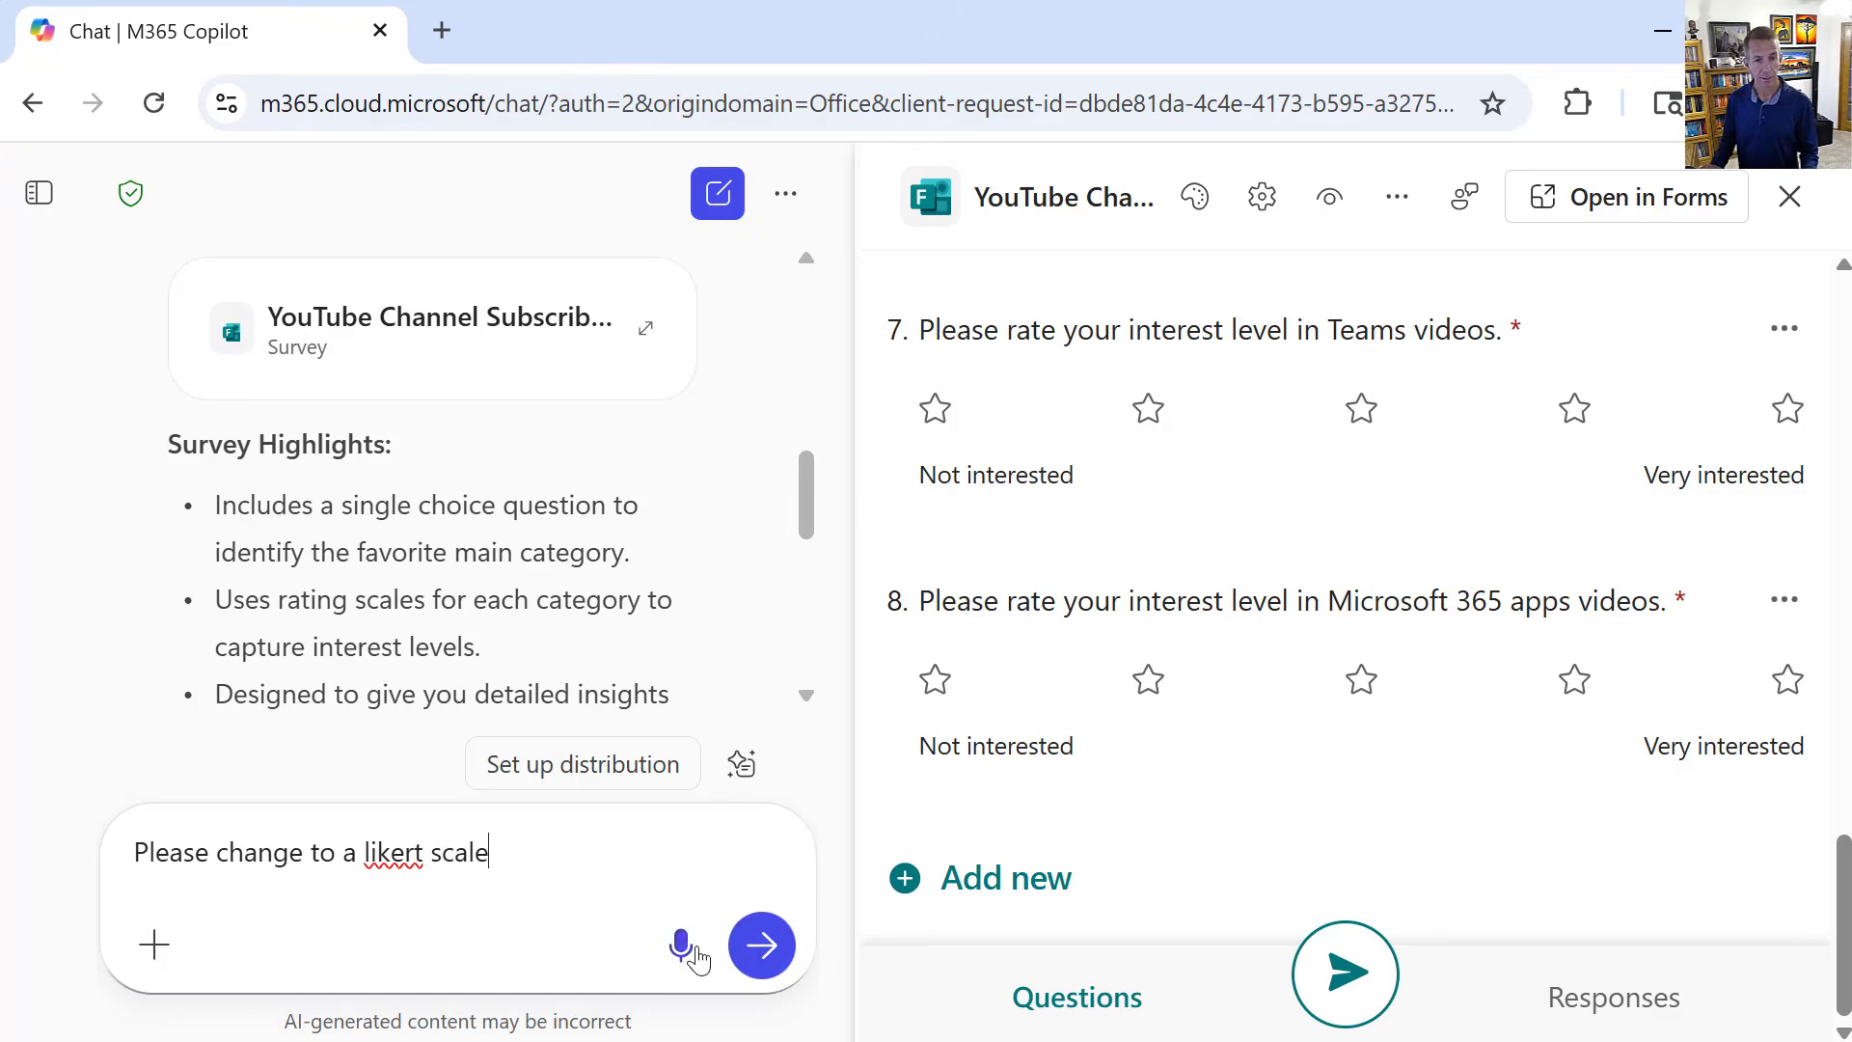
{"action": "left_click", "coordinate": [762, 944]}
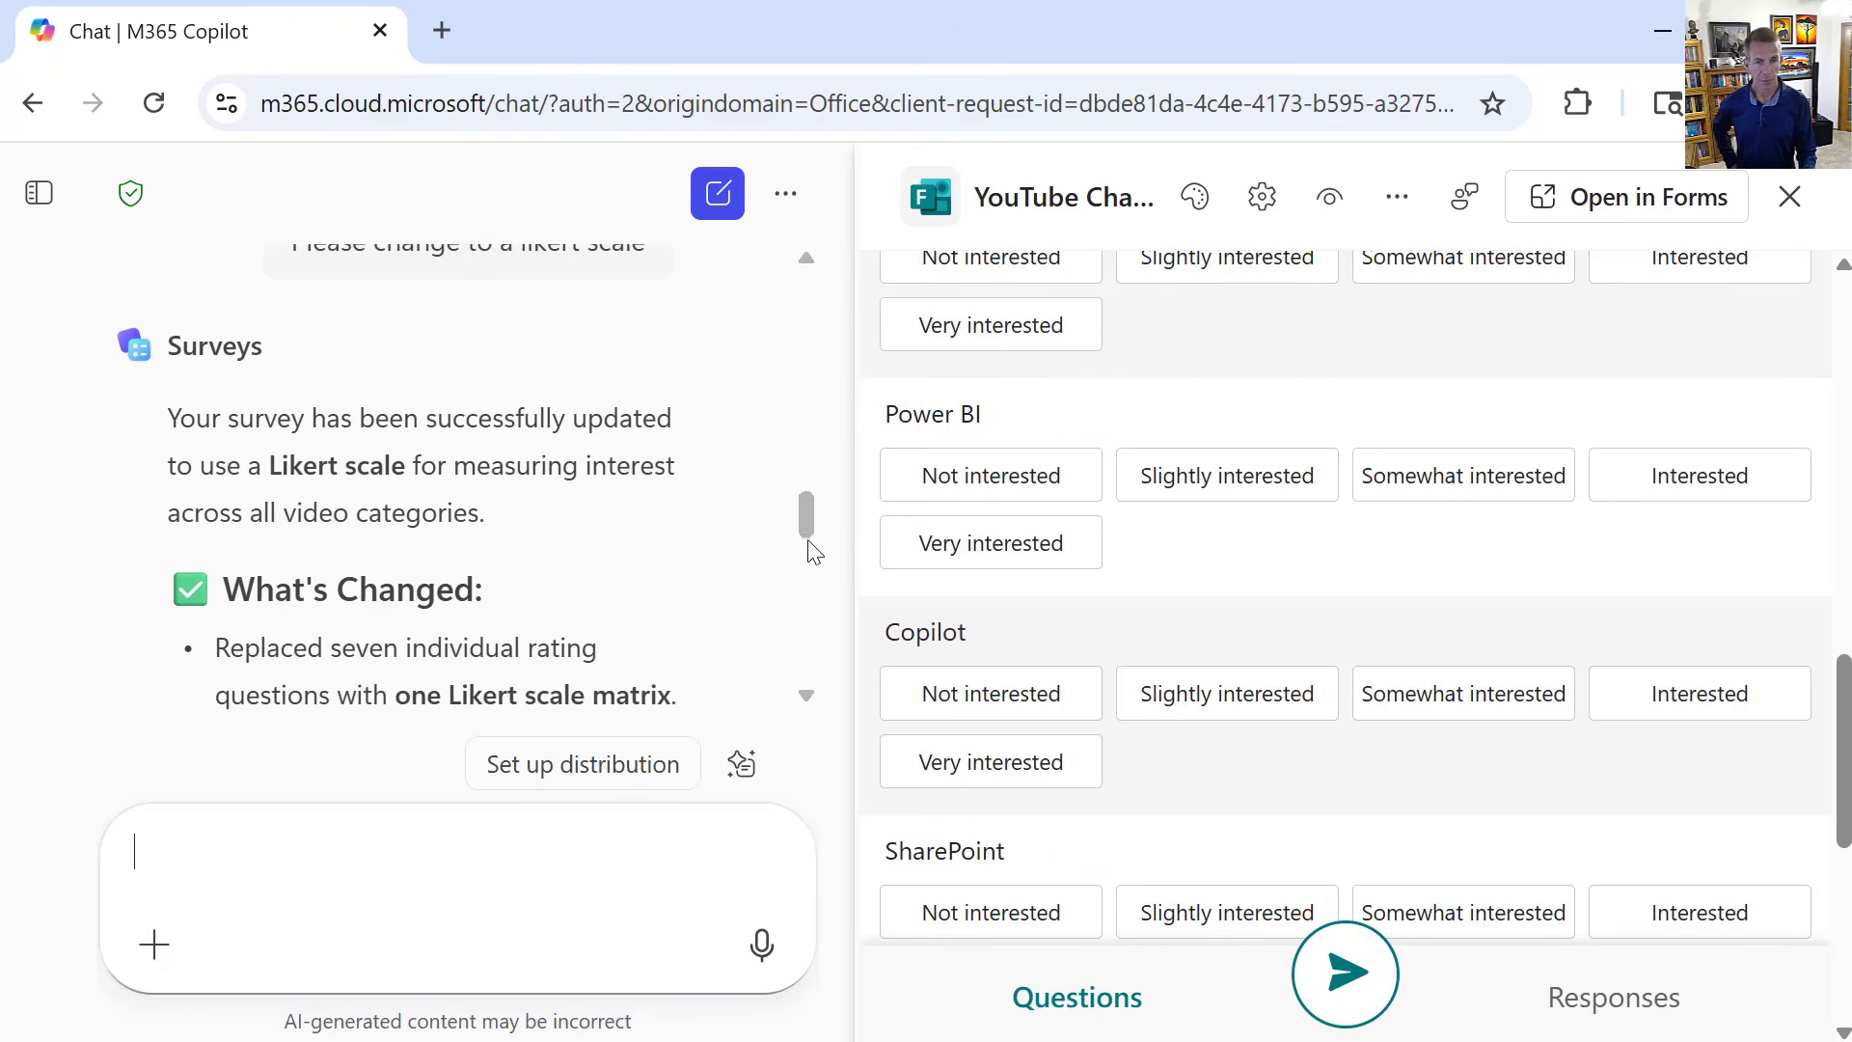
Review the agent's summary of changes and the Likert rows in the updated survey preview
{"action": "left_click_drag", "start_coordinate": [809, 523], "coordinate": [808, 542]}
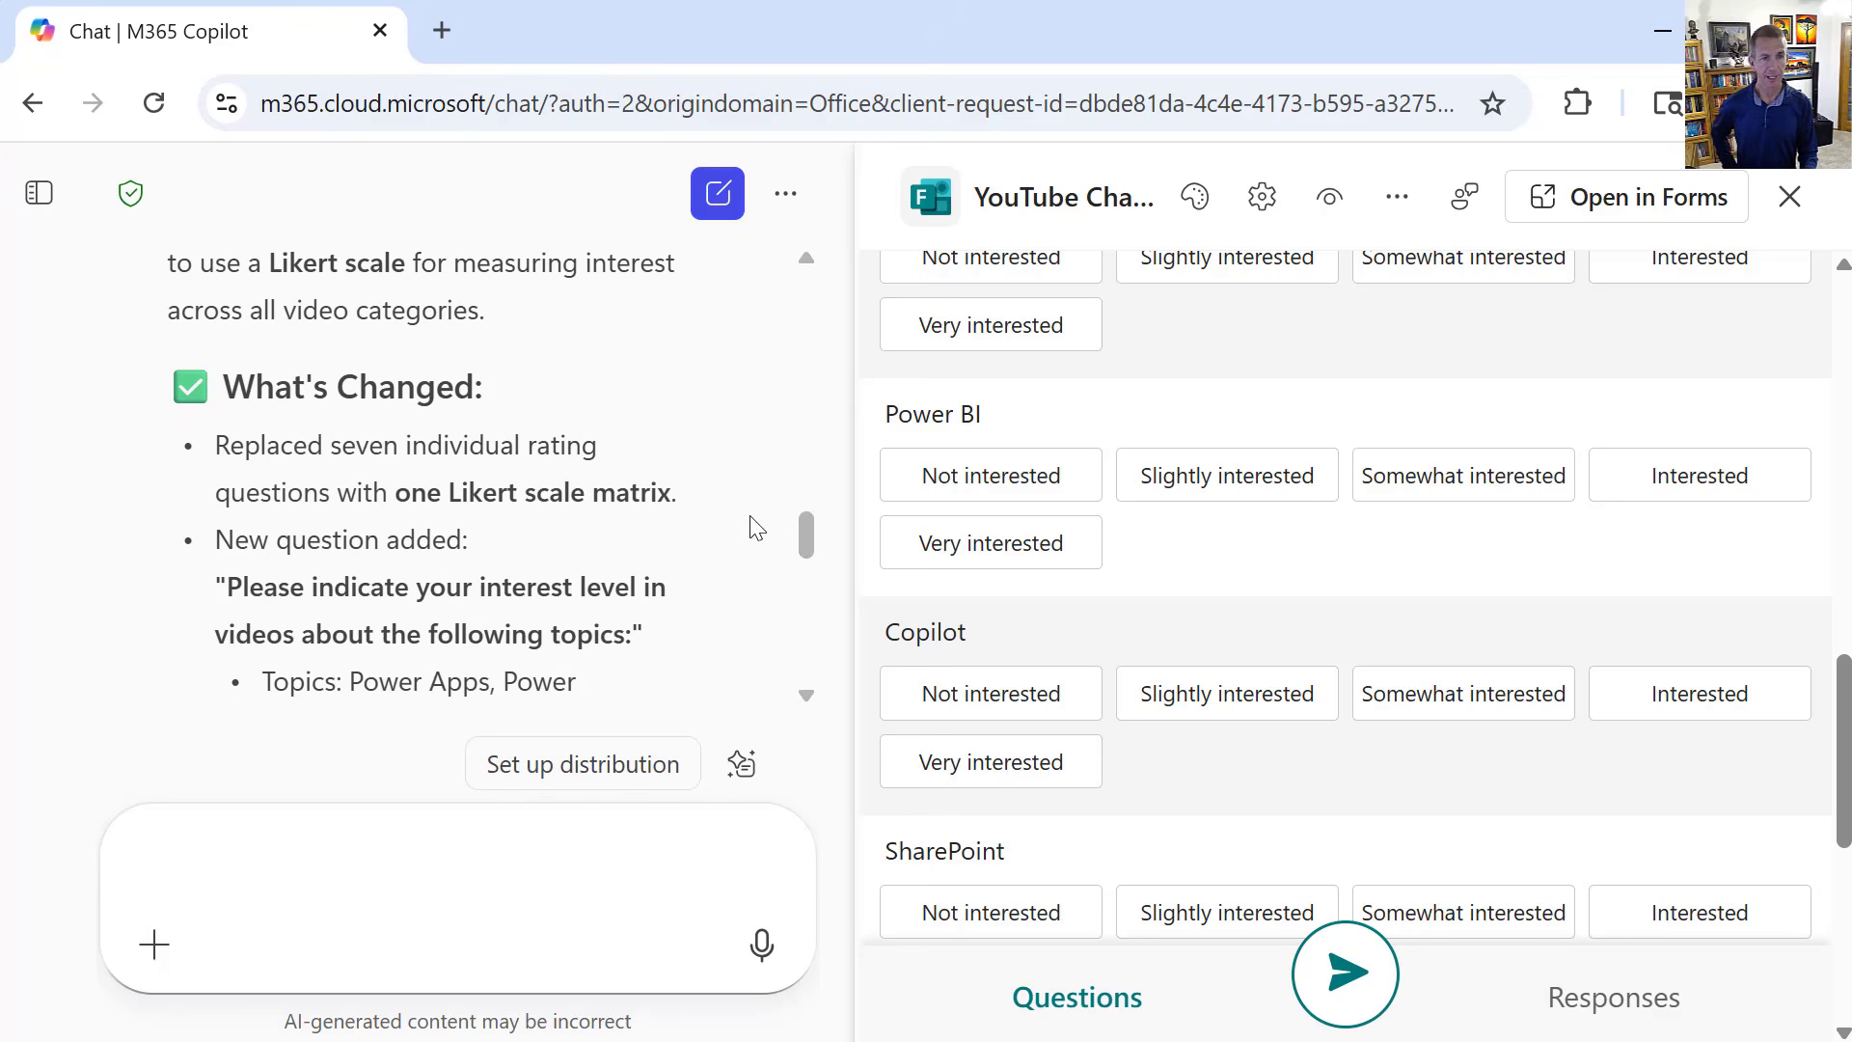
{"action": "left_click_drag", "start_coordinate": [803, 532], "coordinate": [781, 605]}
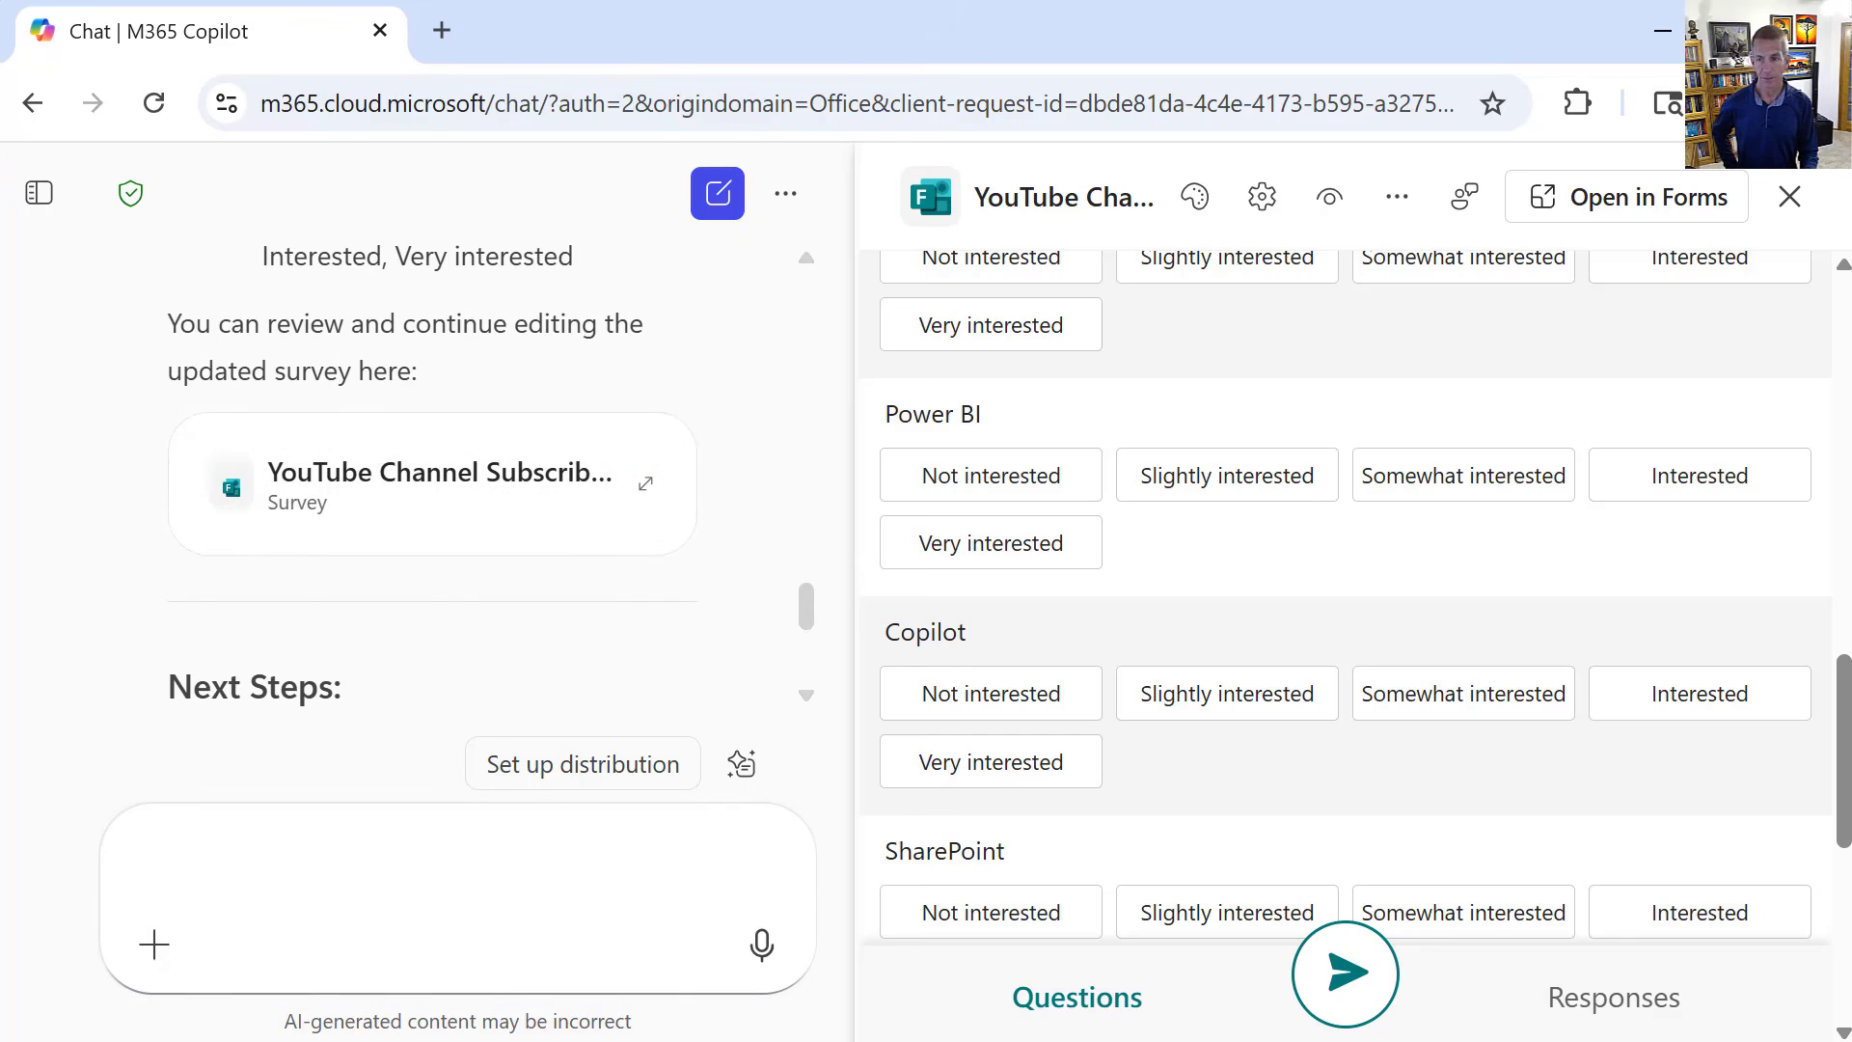
{"action": "scroll", "coordinate": [1848, 772], "scroll_direction": "down", "scroll_amount": 6}
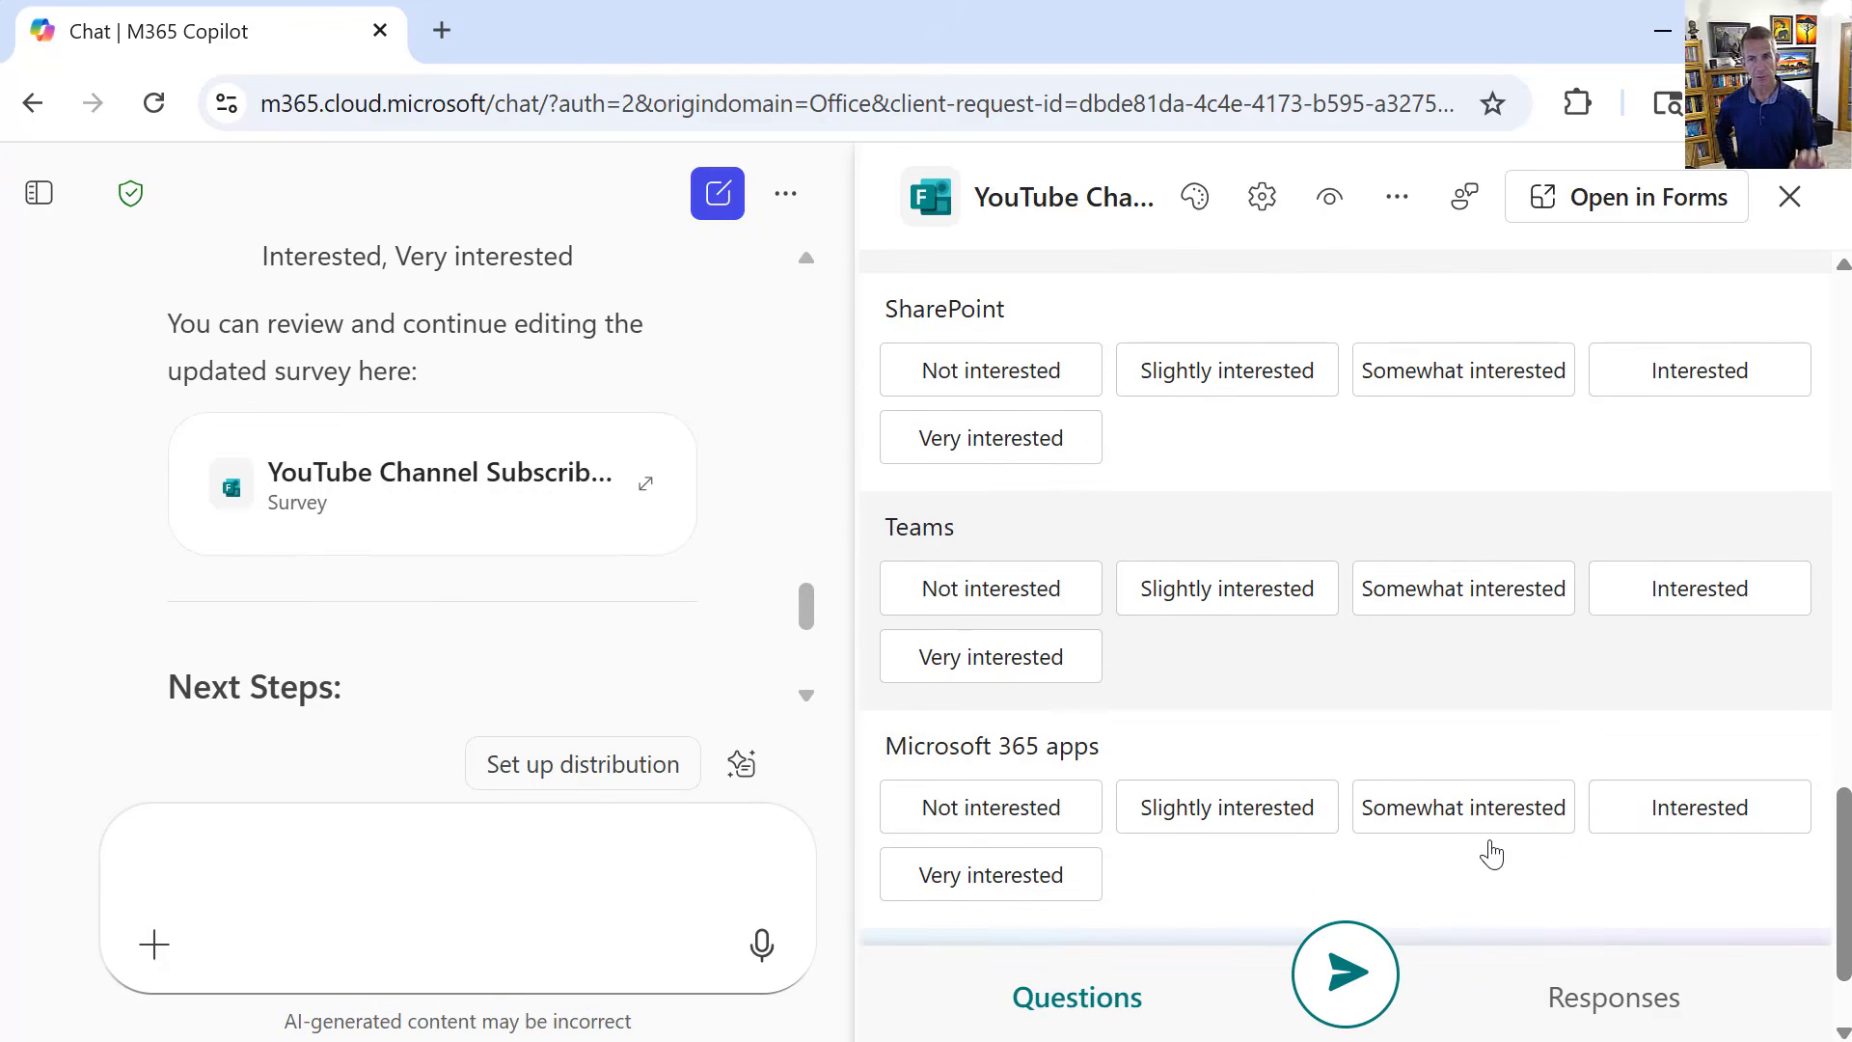
Open the survey in Microsoft Forms and look over its category question and Likert matrix
{"action": "left_click", "coordinate": [1628, 220]}
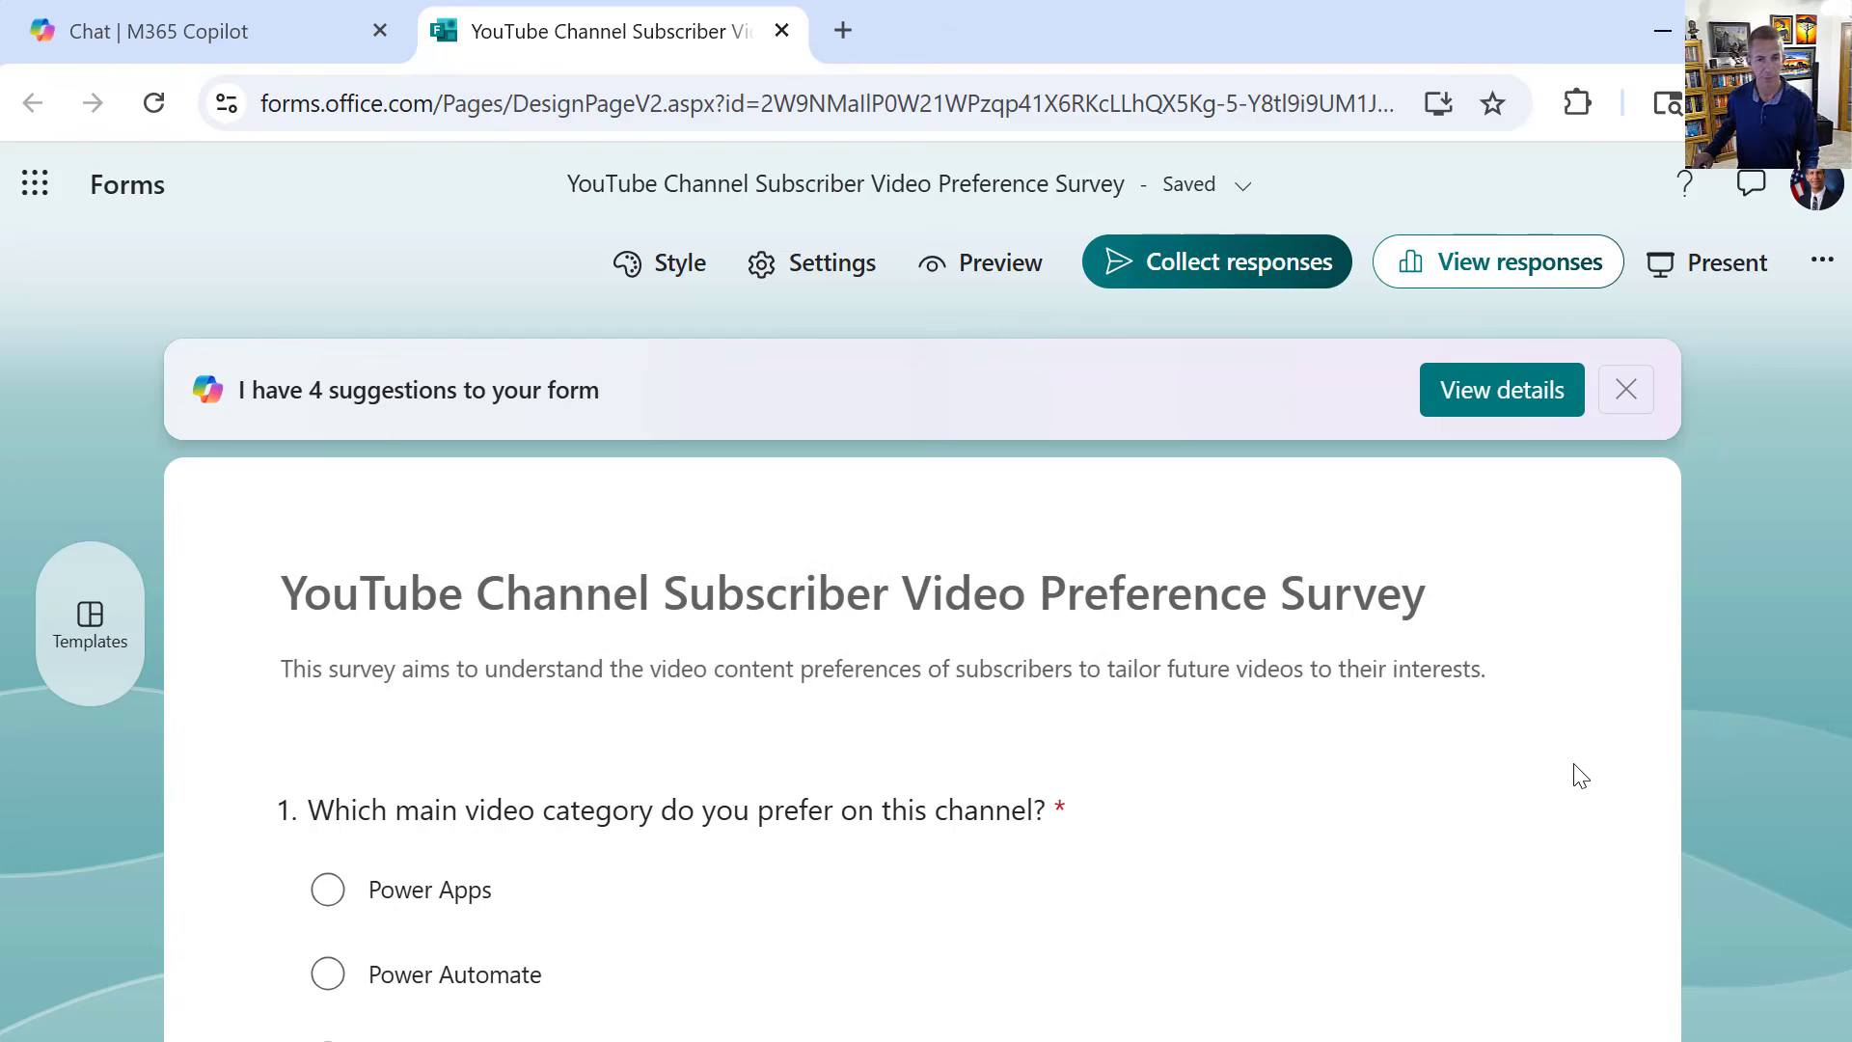
{"action": "left_click", "coordinate": [1532, 830]}
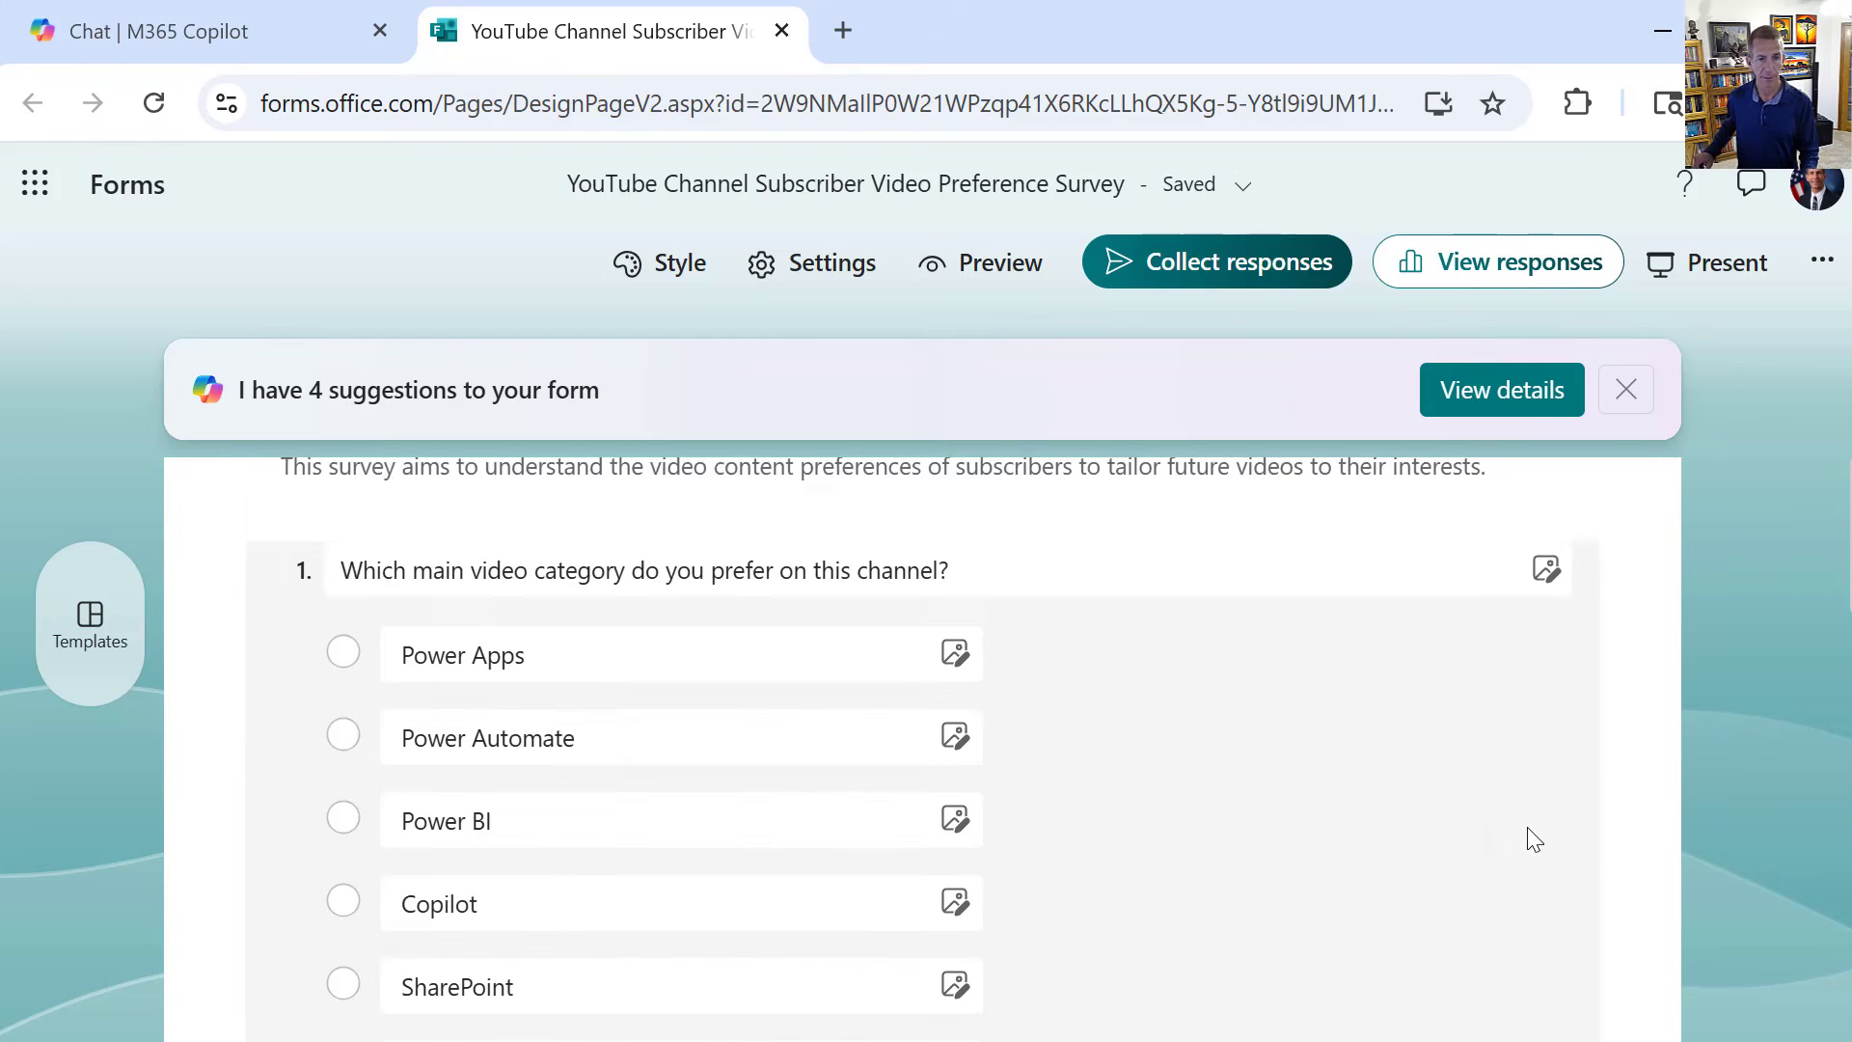
{"action": "left_click", "coordinate": [1740, 828]}
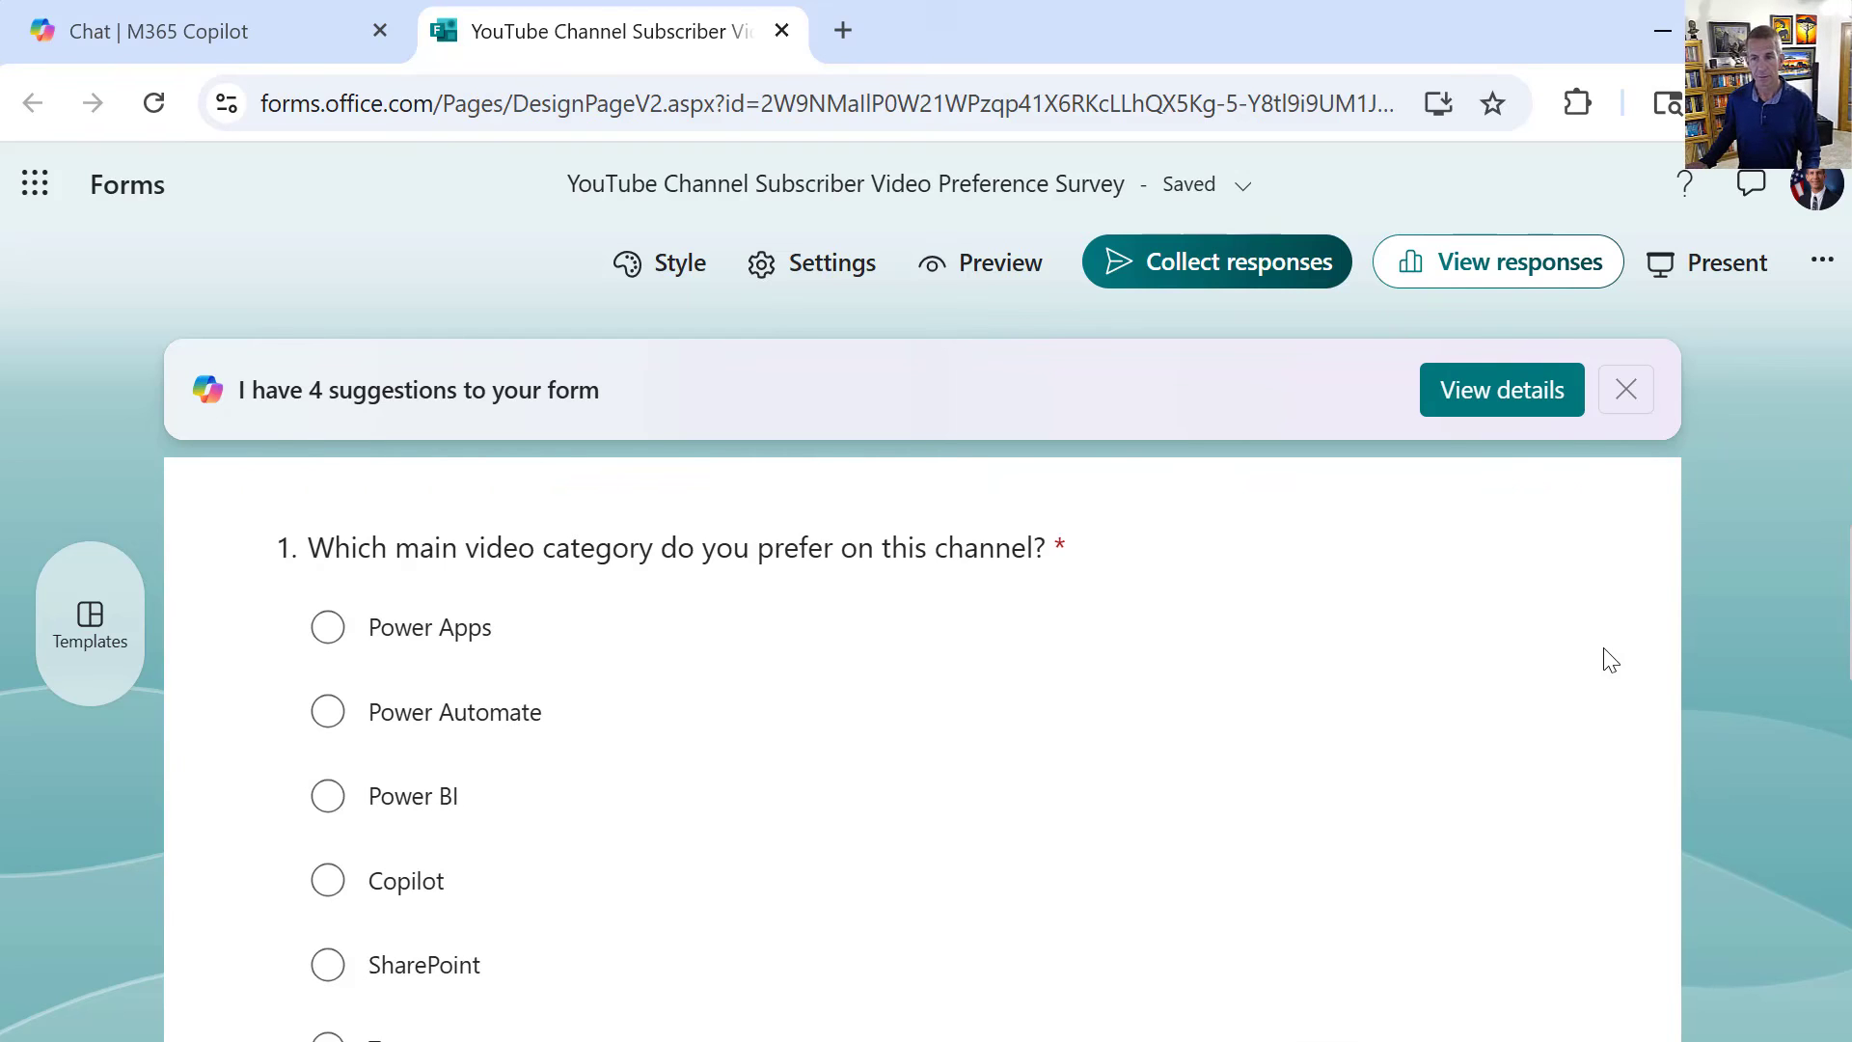
{"action": "scroll", "coordinate": [1610, 661], "scroll_direction": "down", "scroll_amount": 5}
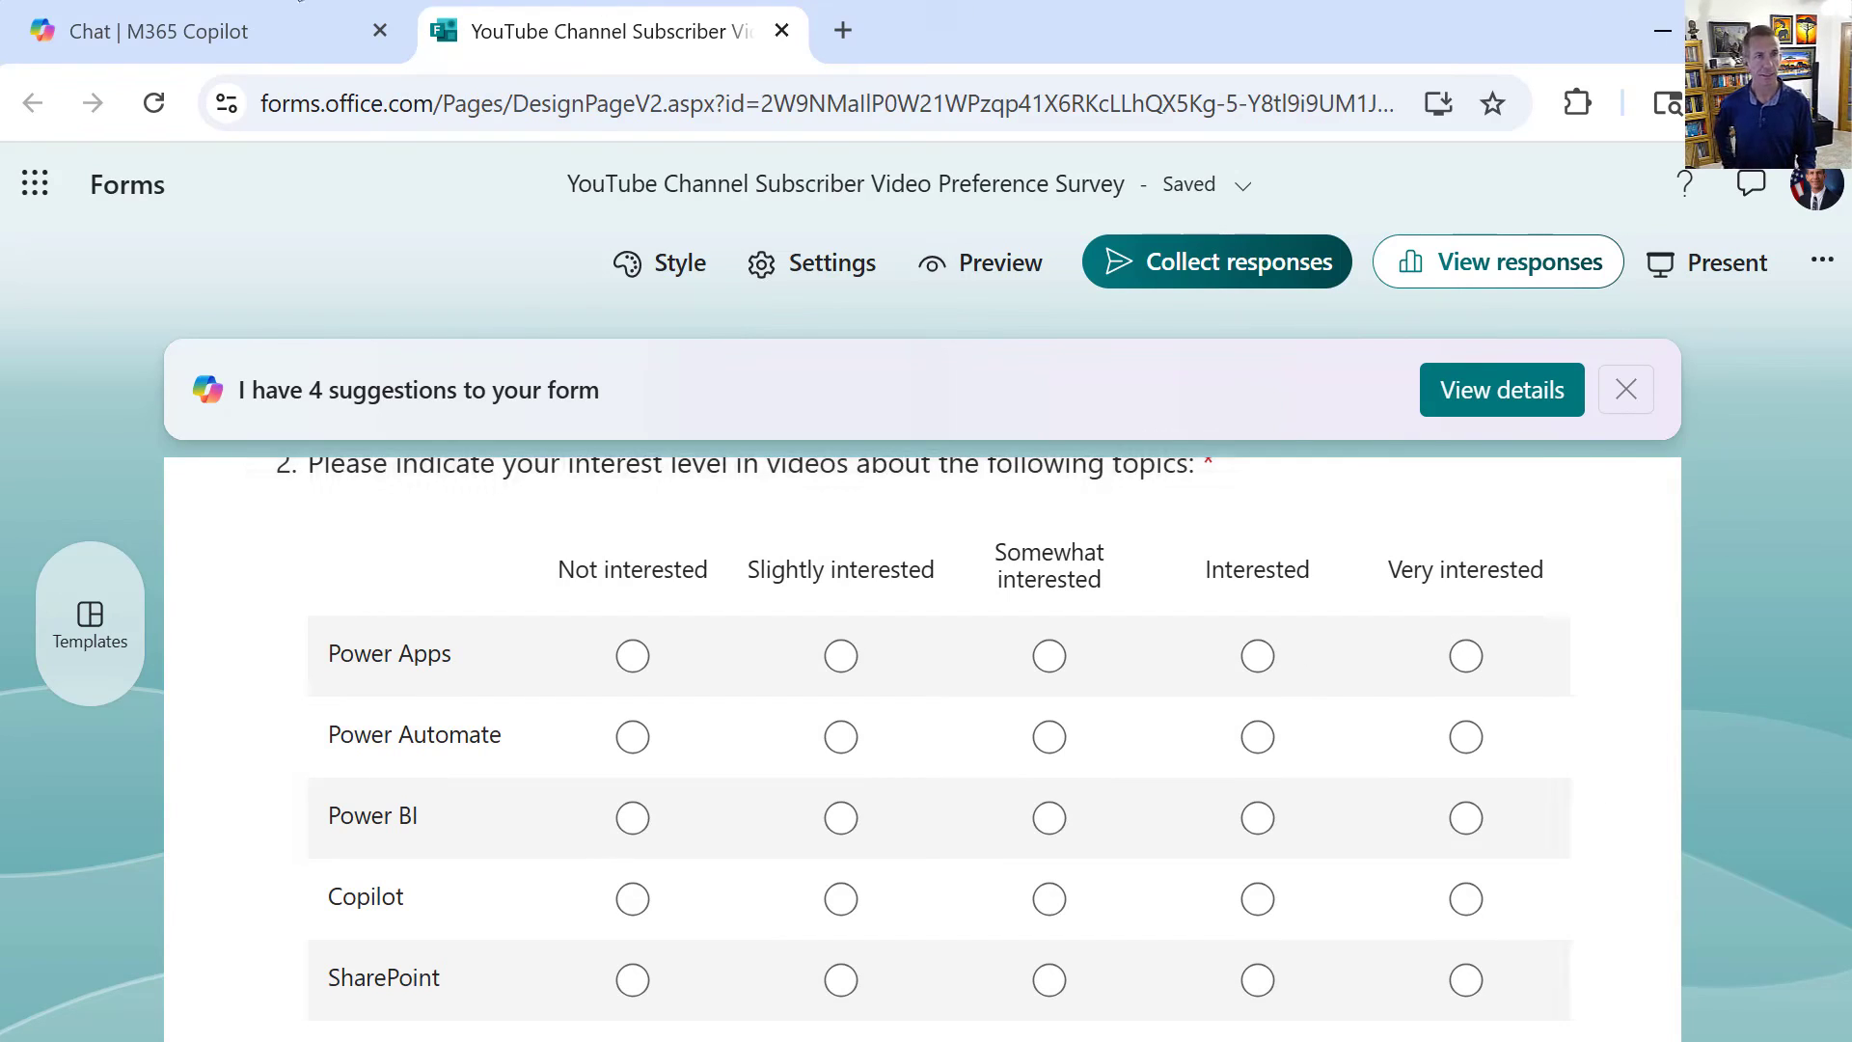
Return to the Copilot chat and ask the Surveys agent to change the default green and use a template that looks more high-tech
{"action": "left_click", "coordinate": [274, 29]}
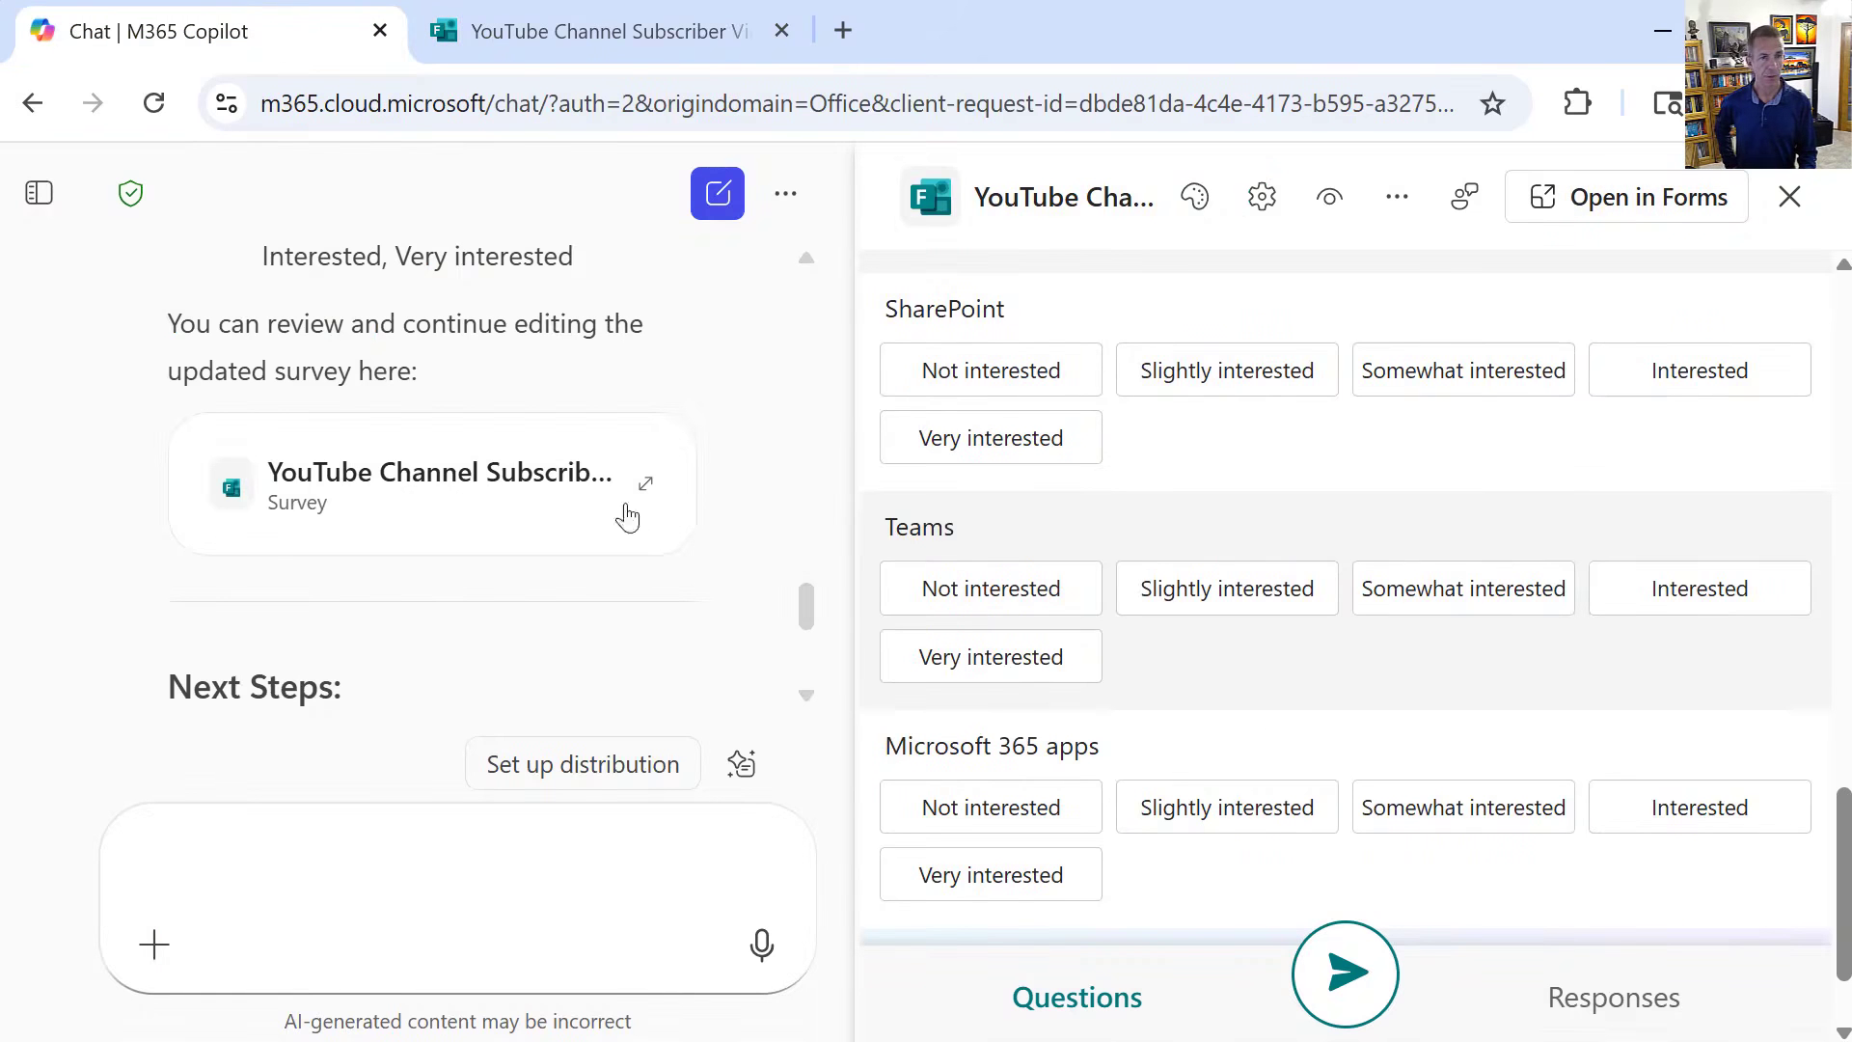
{"action": "left_click_drag", "start_coordinate": [805, 610], "coordinate": [812, 666]}
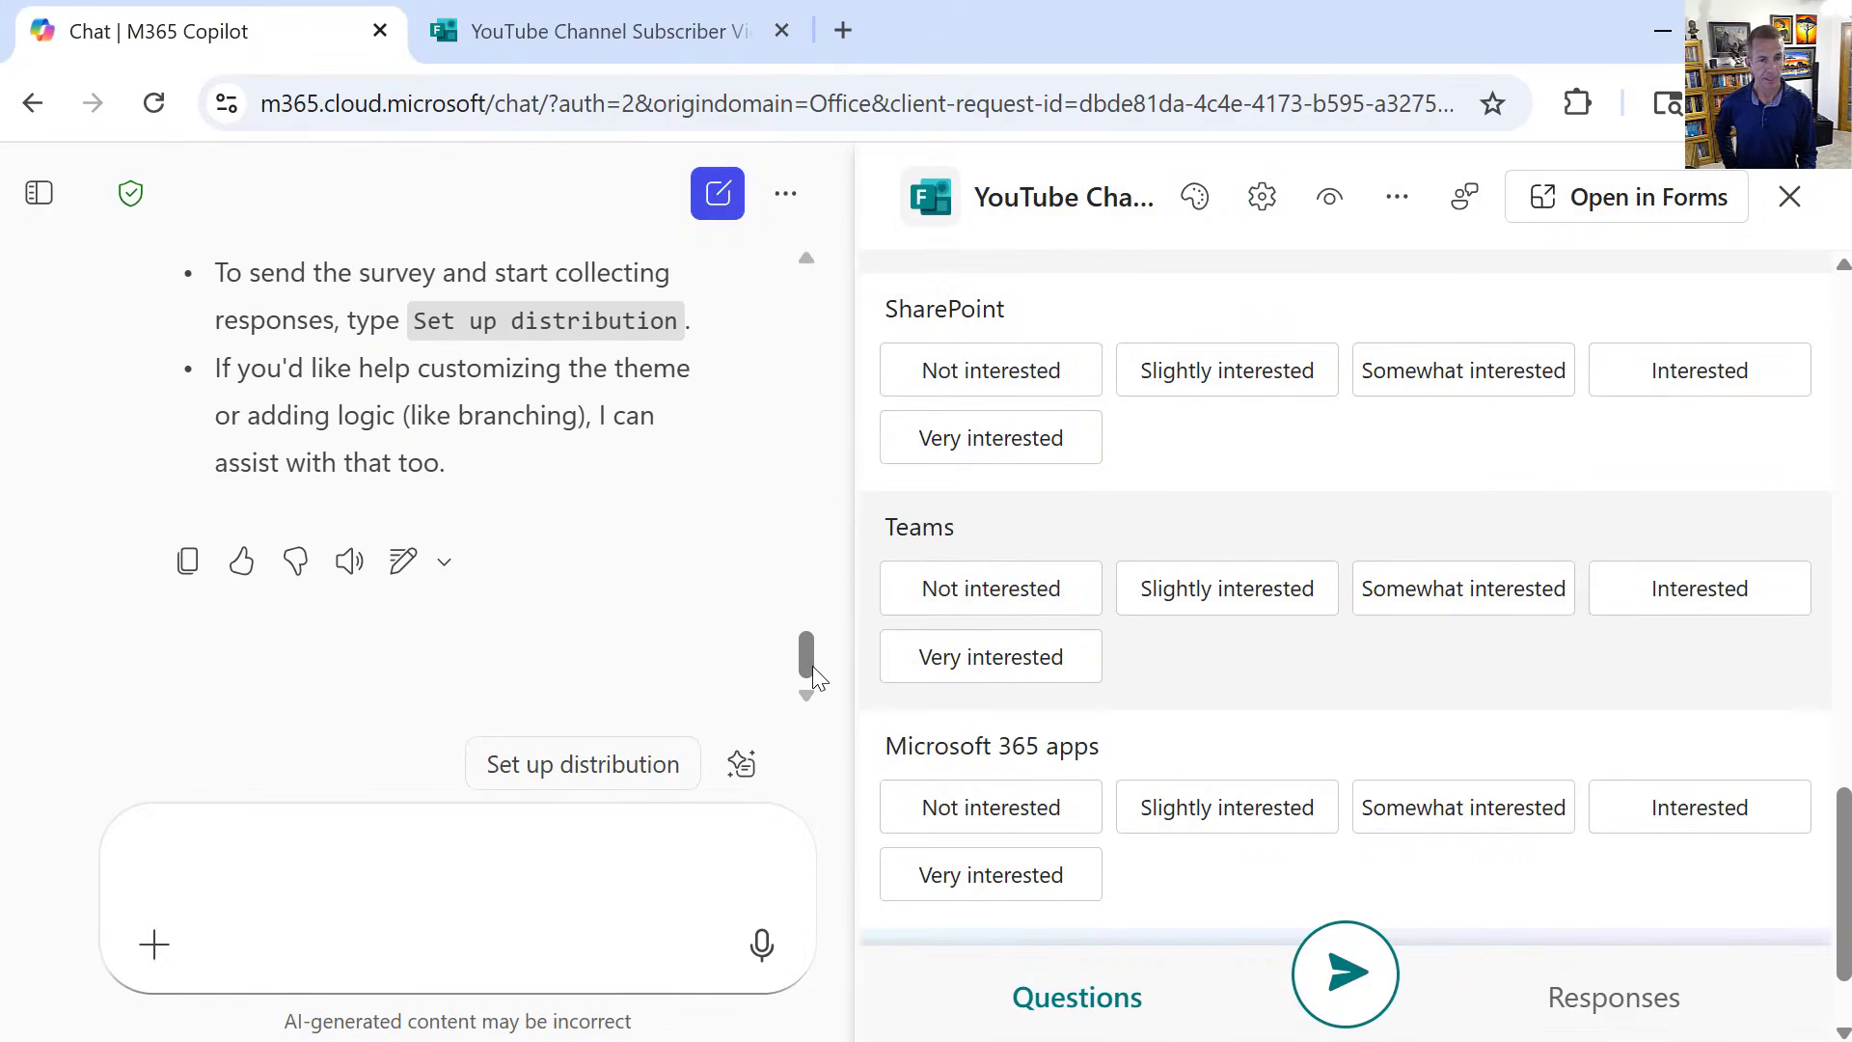
{"action": "left_click", "coordinate": [278, 859]}
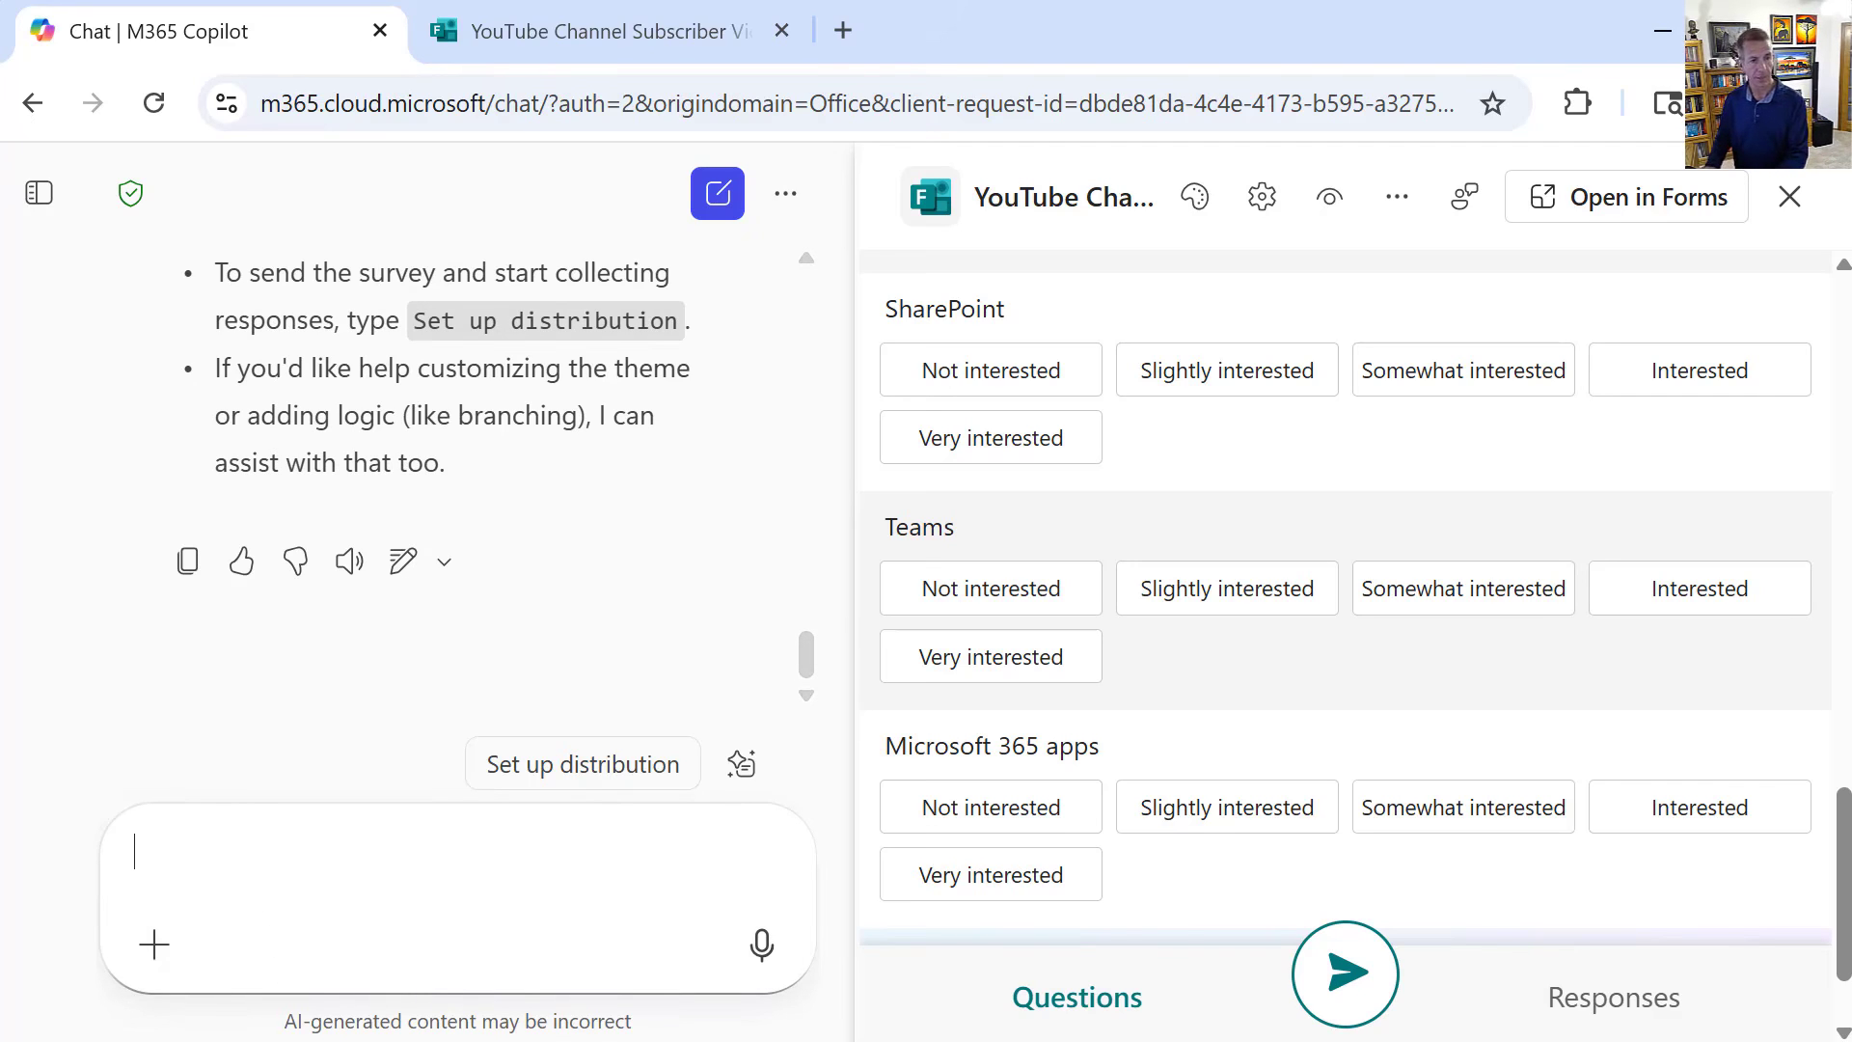
{"action": "type", "text": "0oe"}
{"action": "key", "text": "F12"}
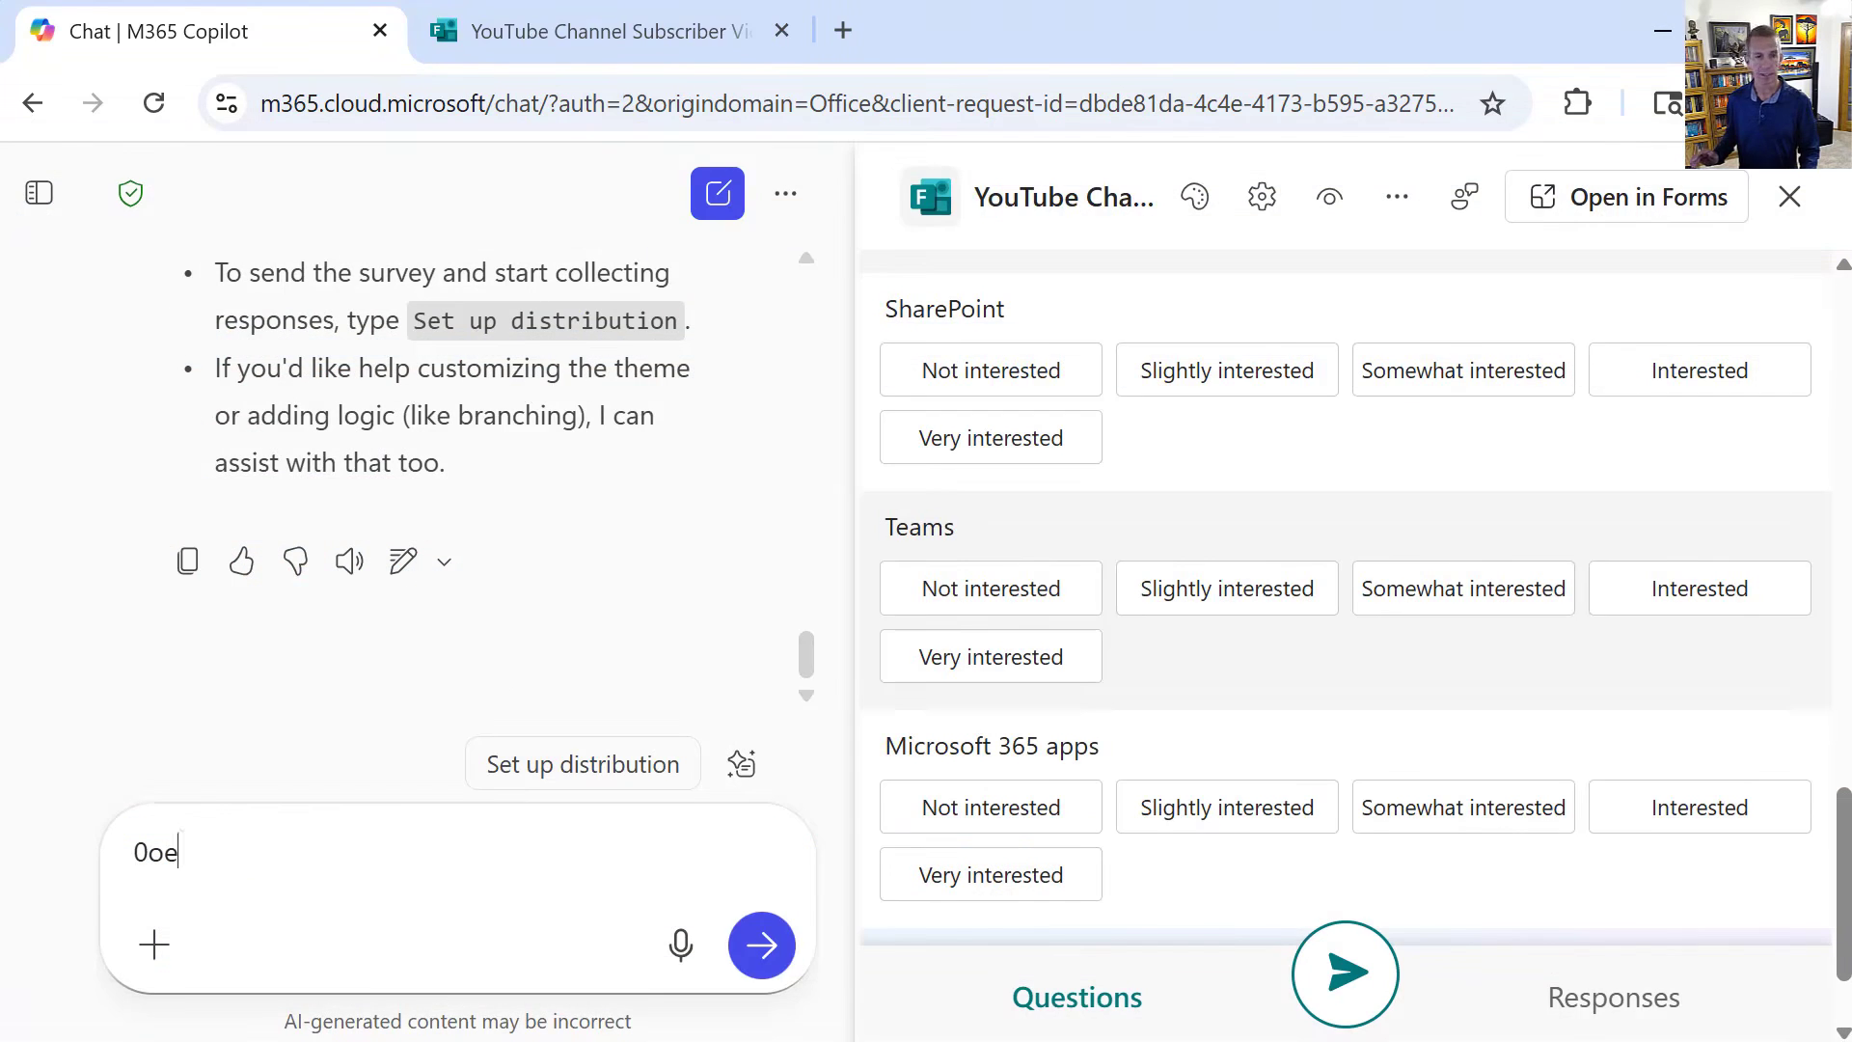
{"action": "left_click_drag", "start_coordinate": [198, 852], "coordinate": [46, 877]}
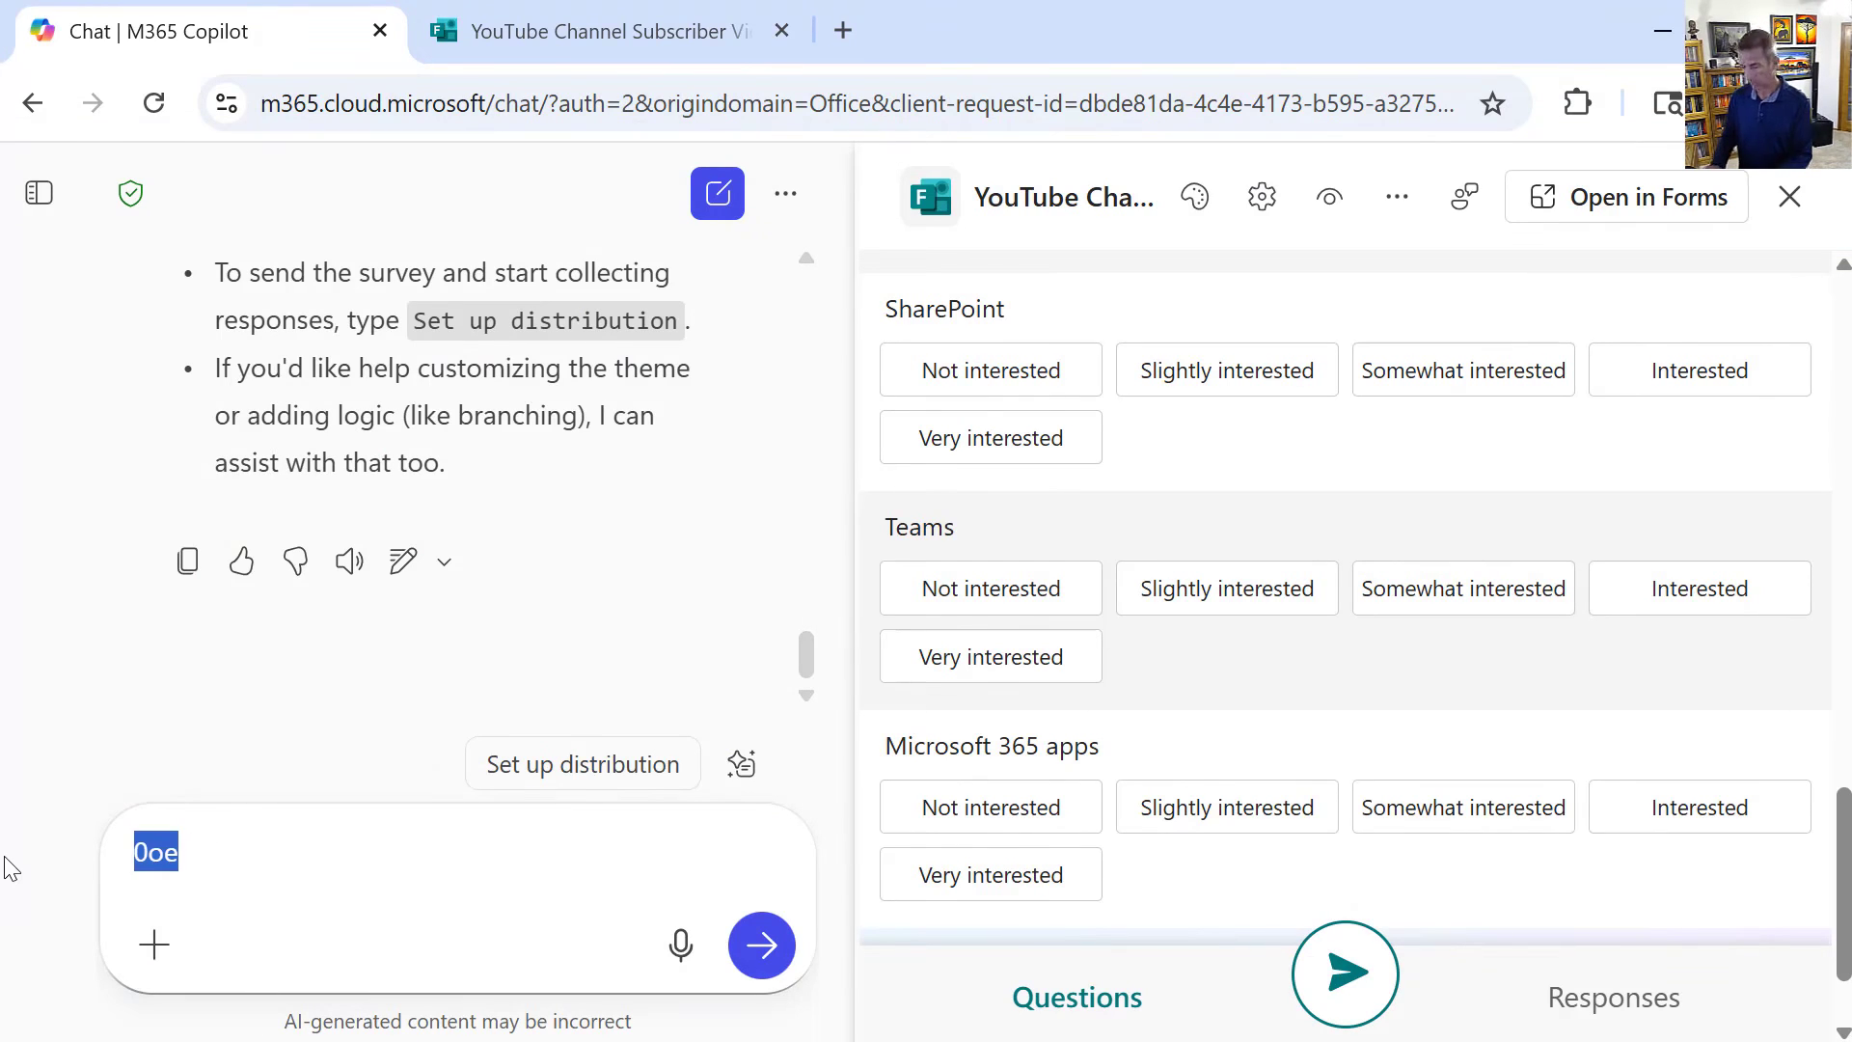
{"action": "type", "text": "Please"}
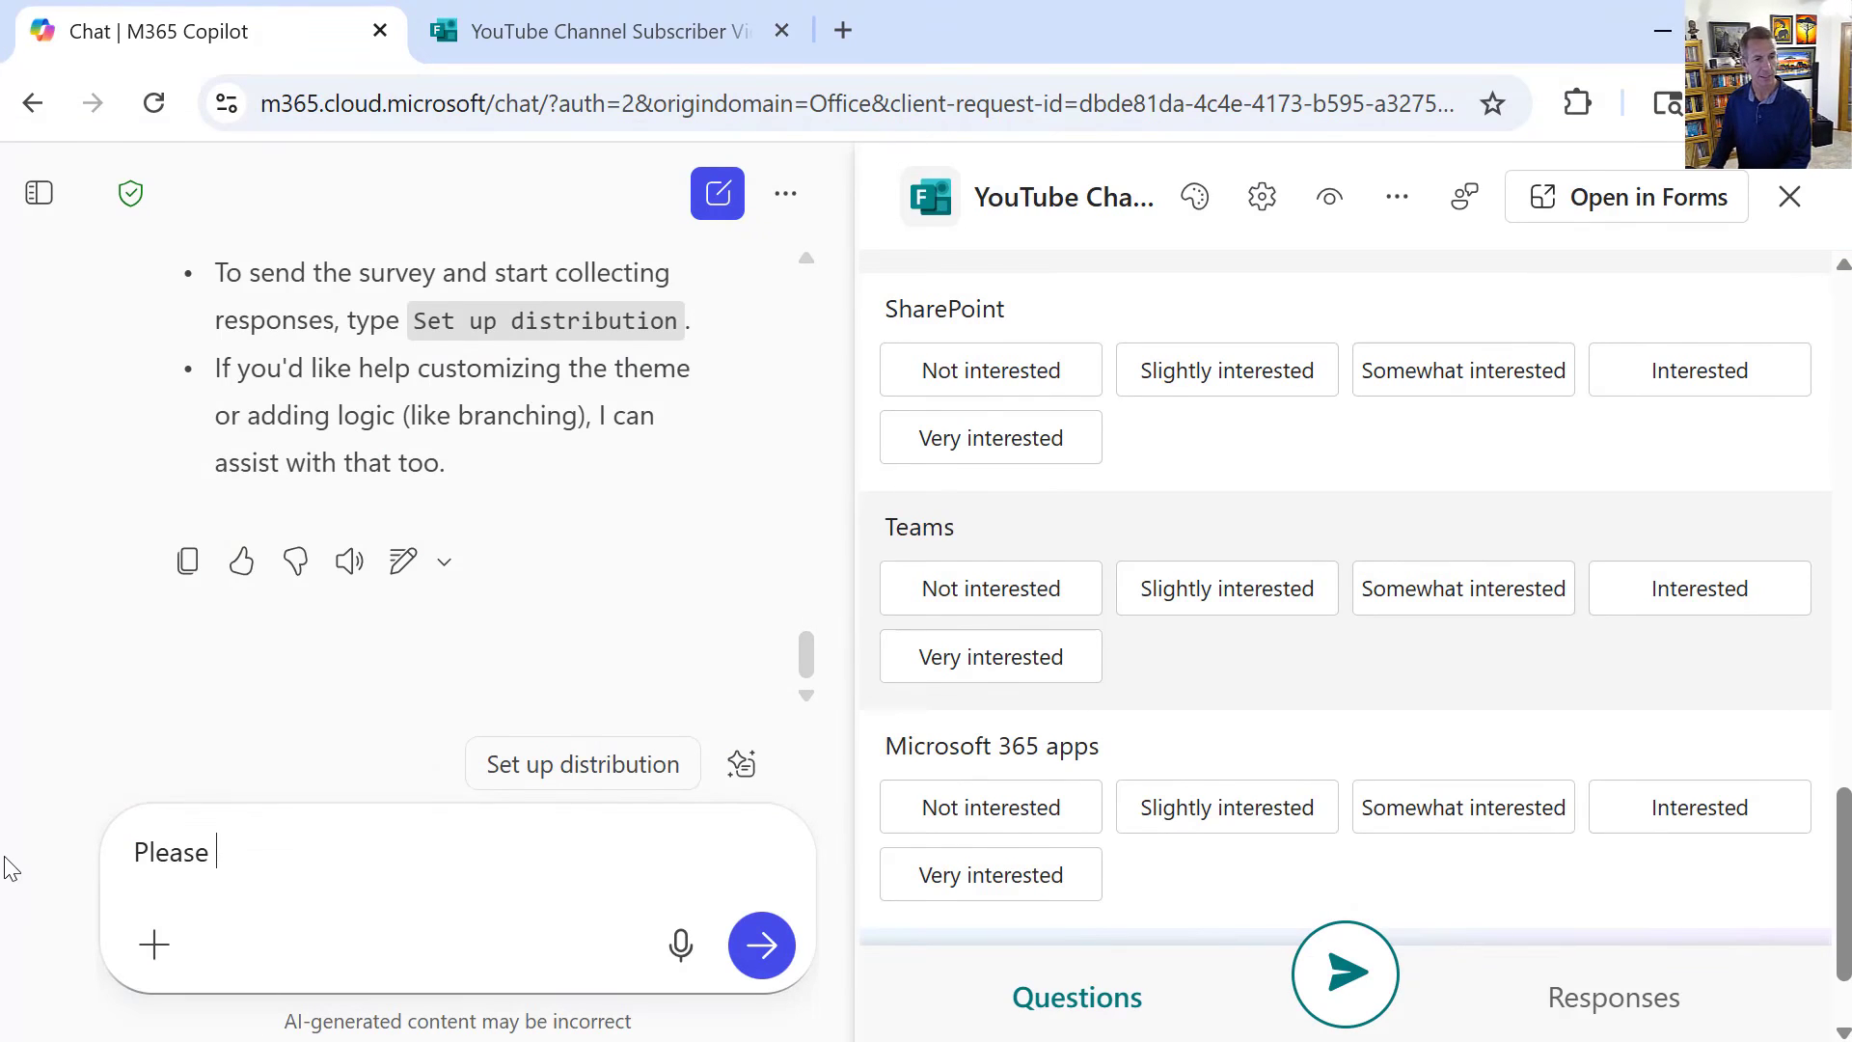
{"action": "type", "text": " change the defau"}
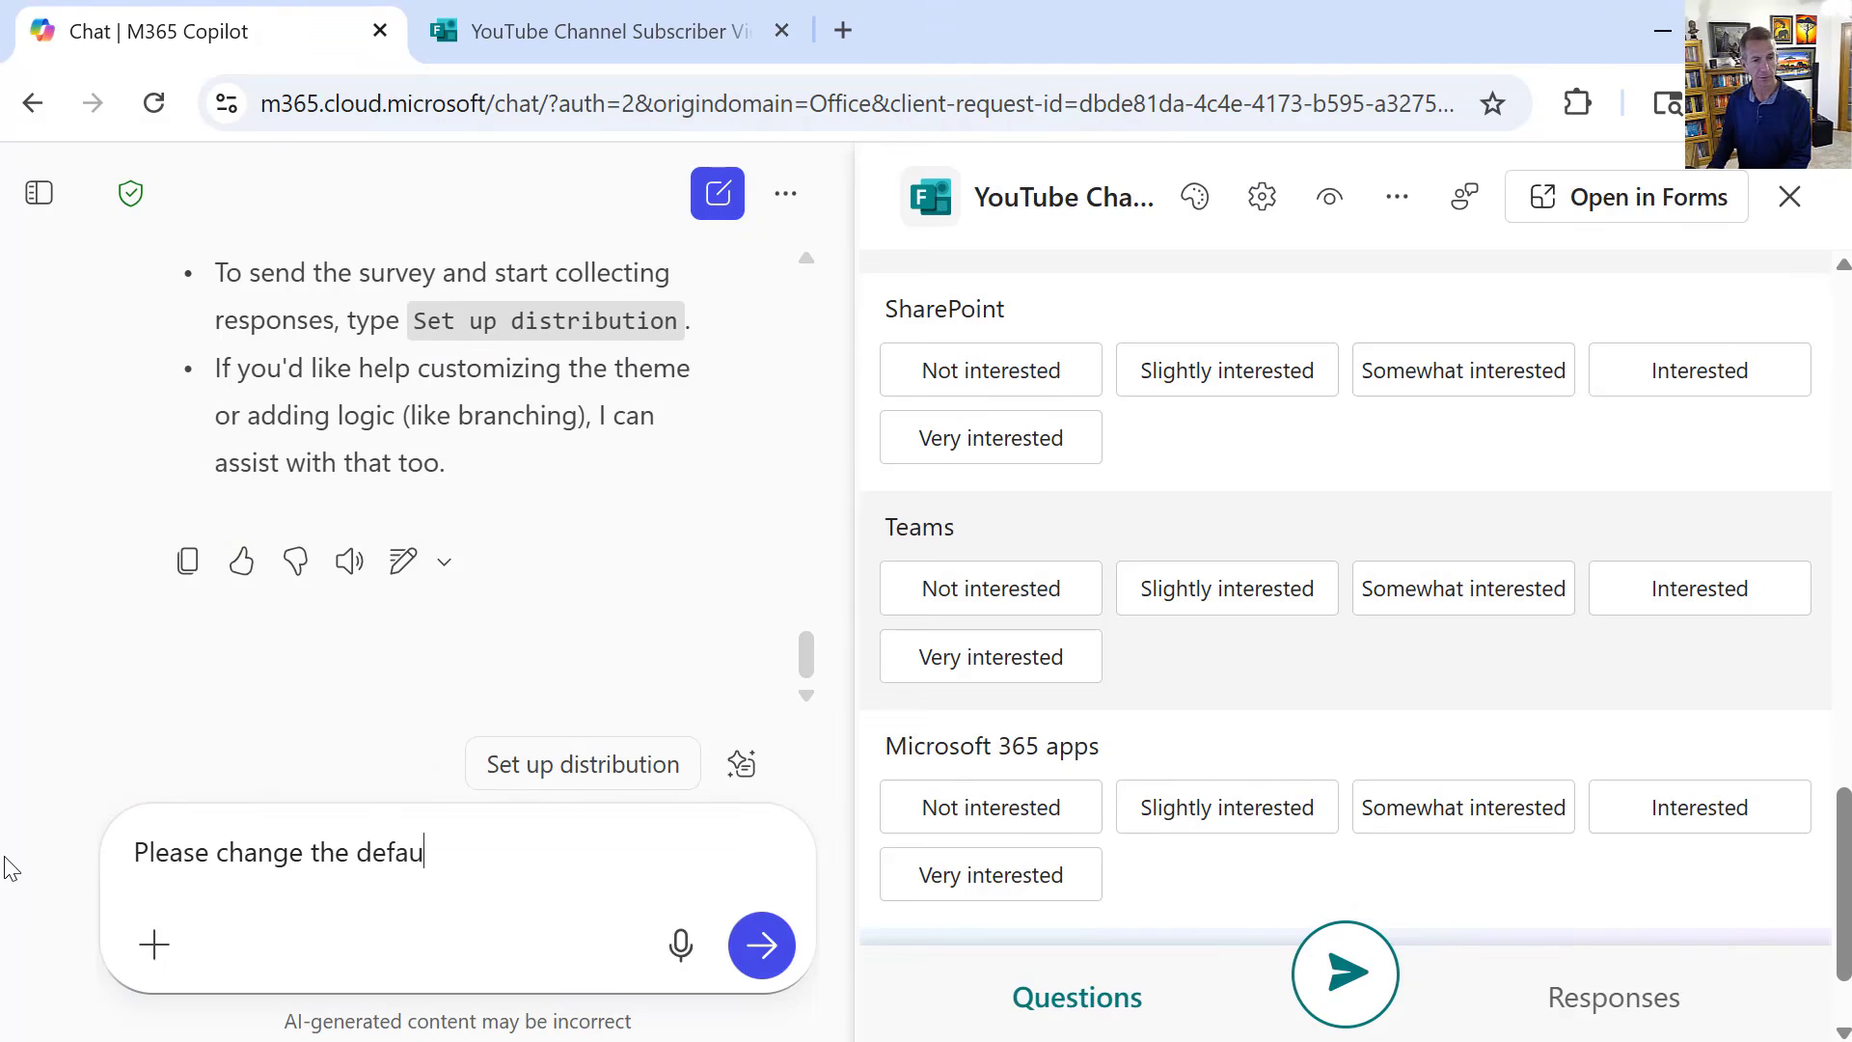
{"action": "type", "text": "lt green "}
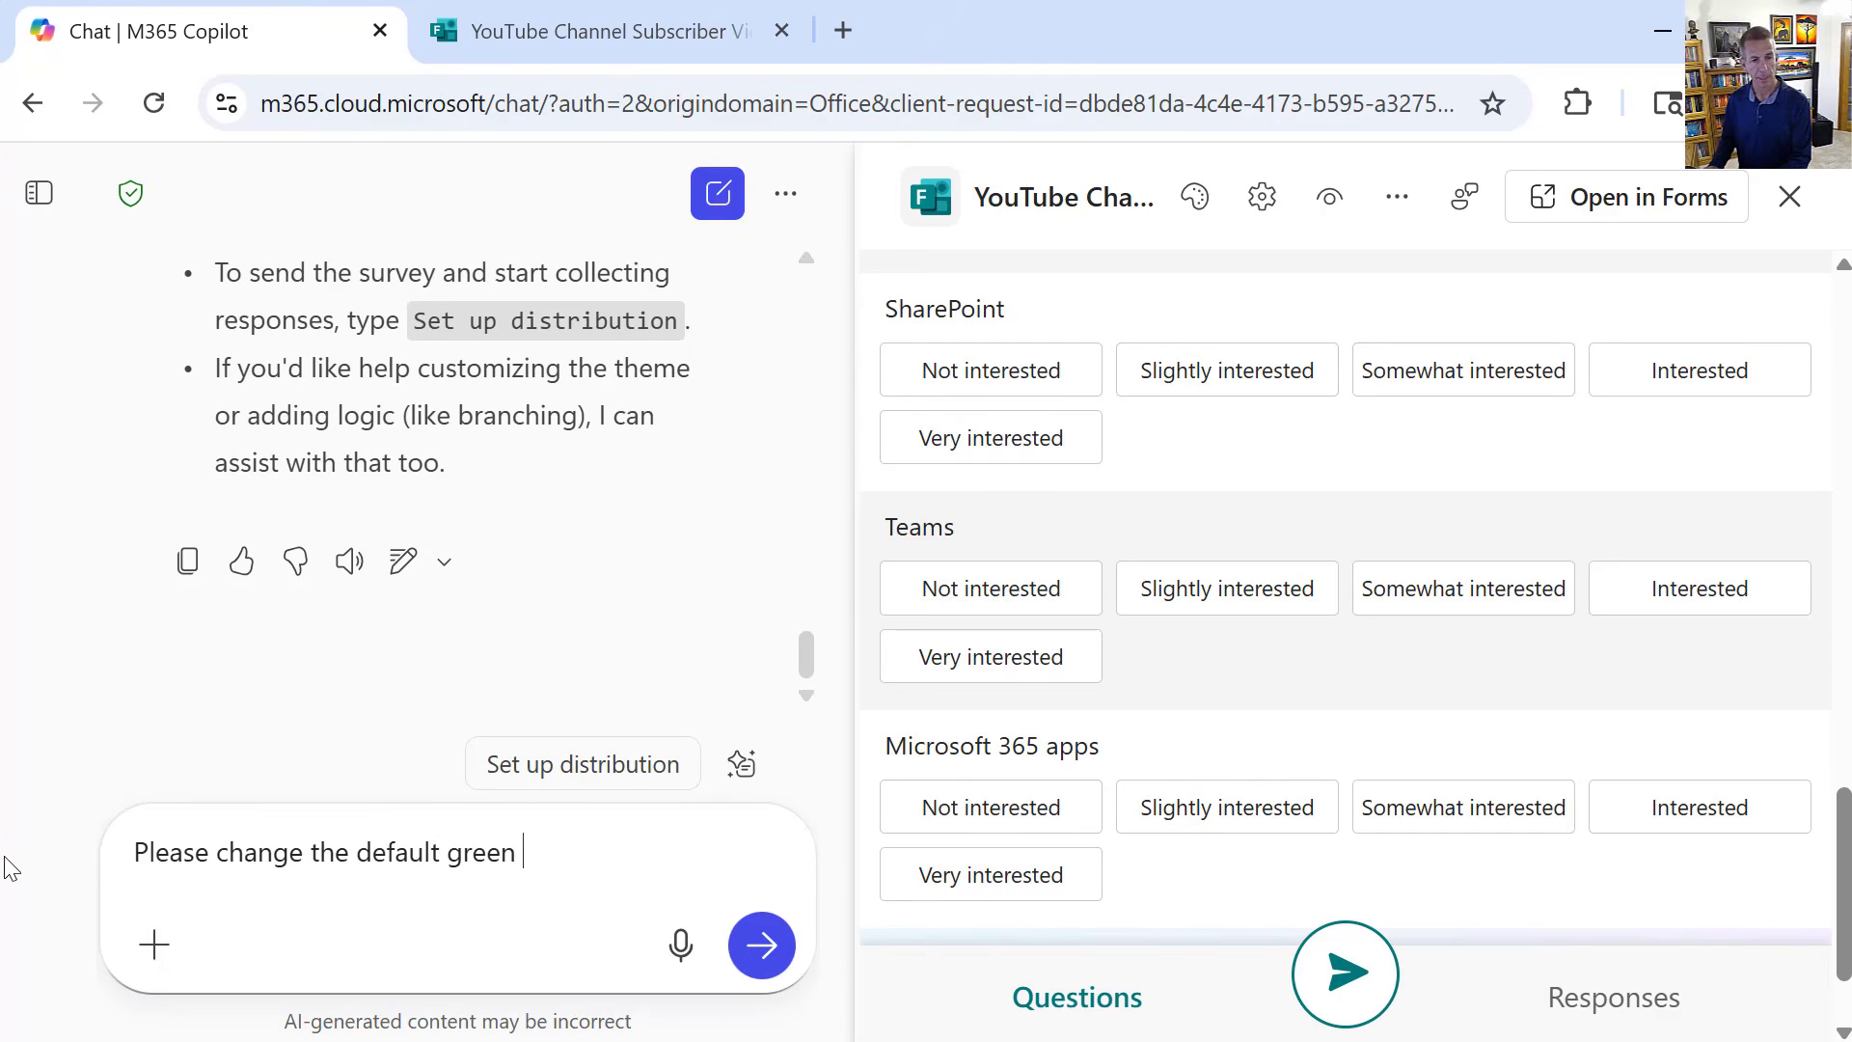
{"action": "type", "text": "and use a temp"}
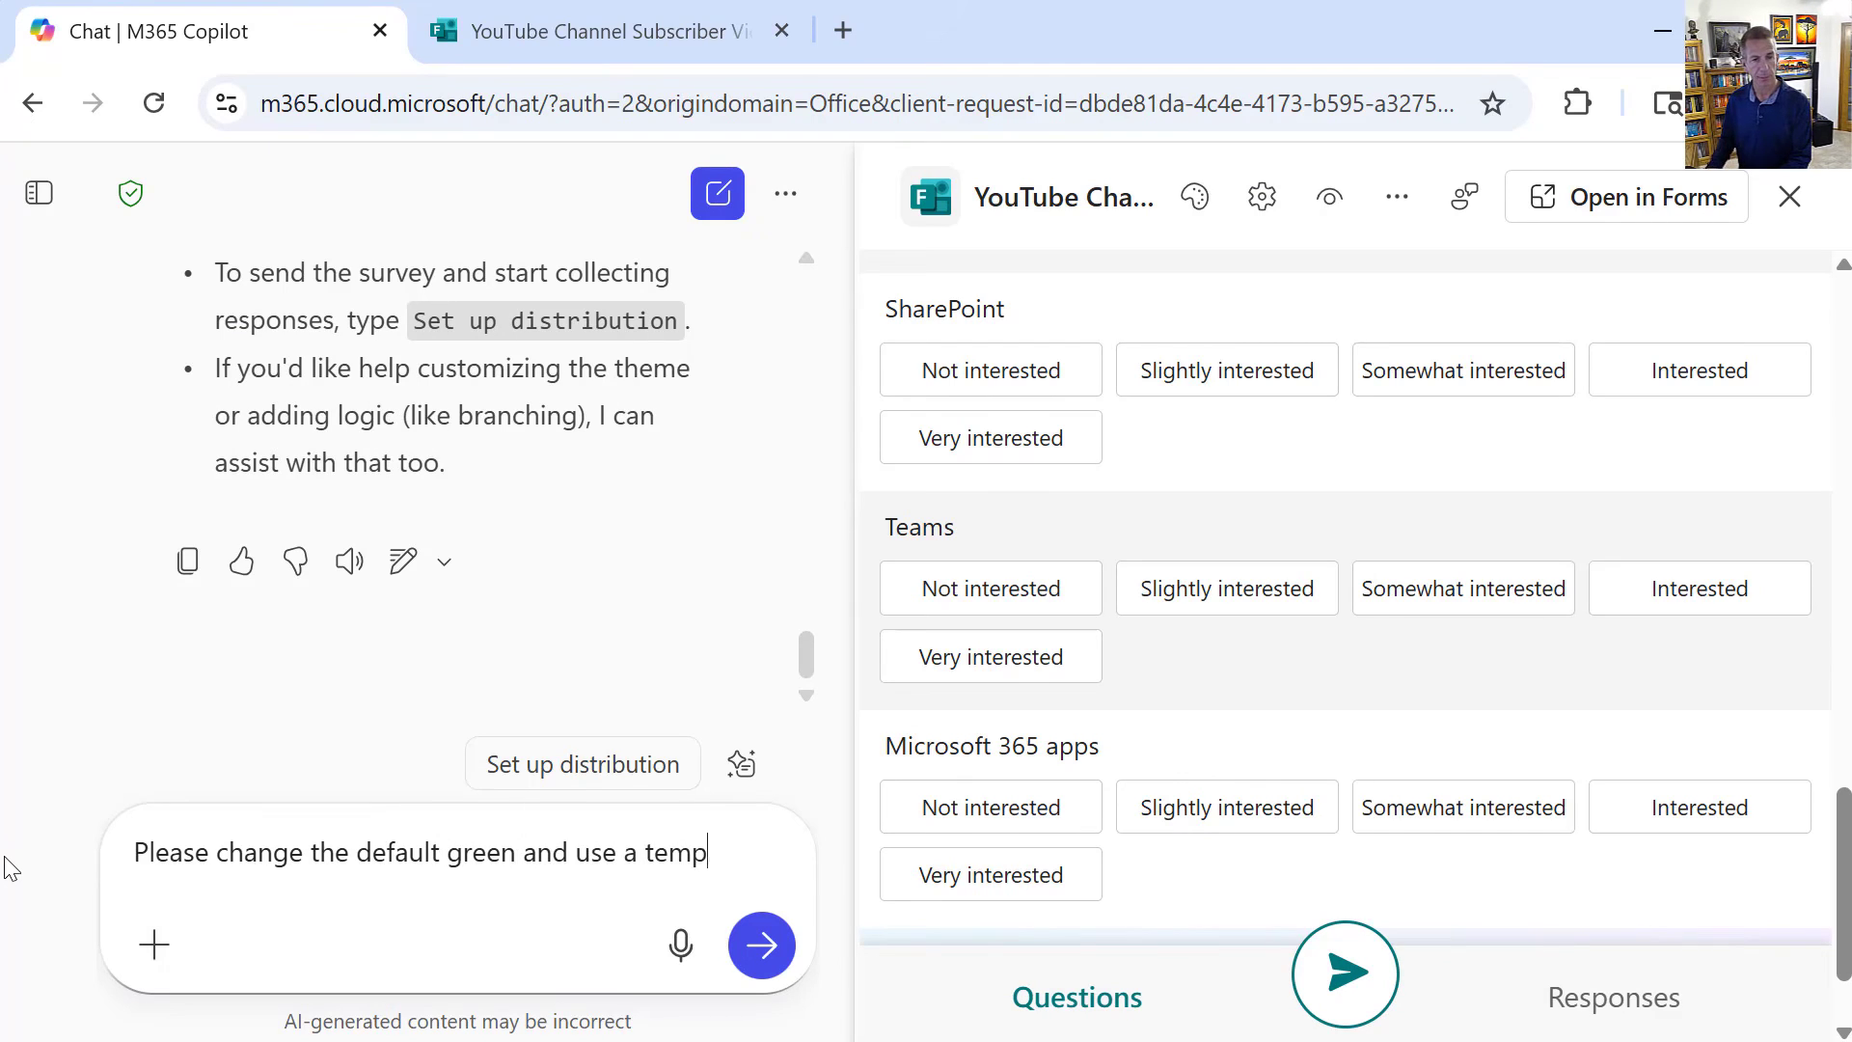
{"action": "type", "text": "late that "}
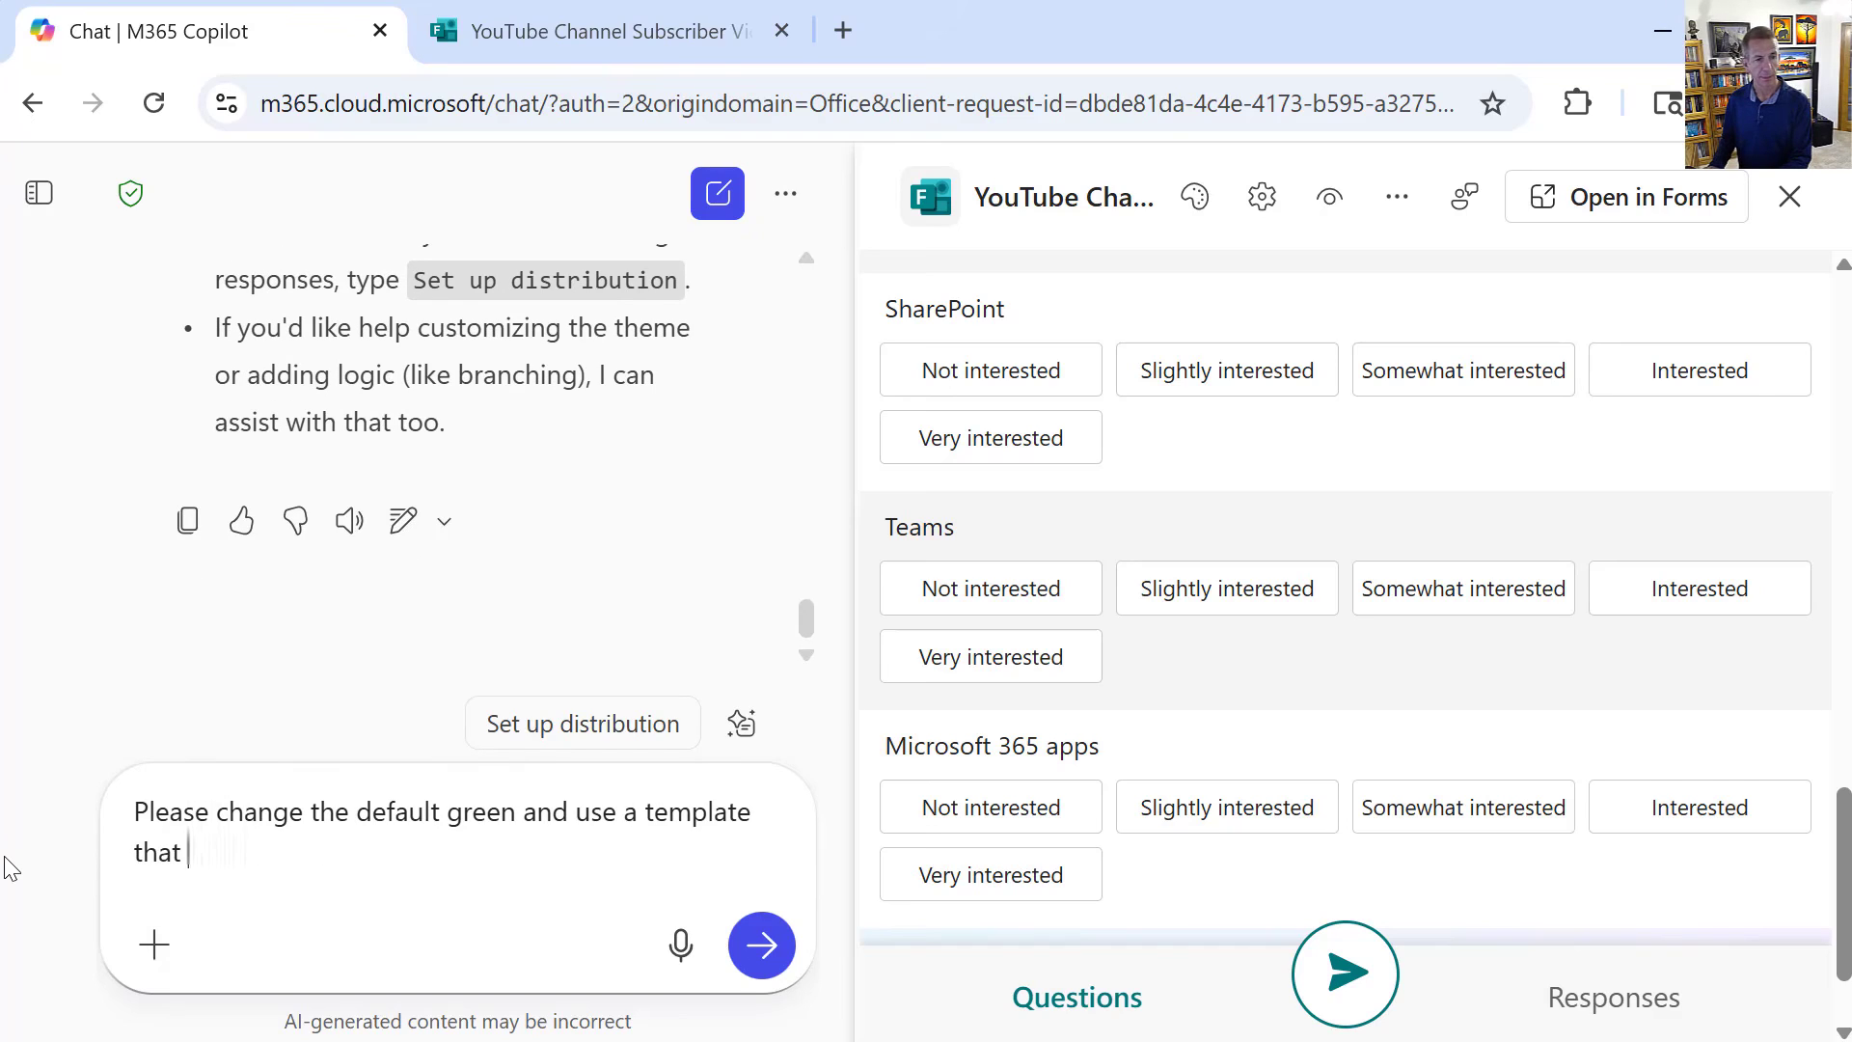
{"action": "type", "text": "loke"}
{"action": "type", "text": "oks"}
{"action": "key", "text": "BackSpace"}
{"action": "key", "text": "BackSpace"}
{"action": "type", "text": "ks more high"}
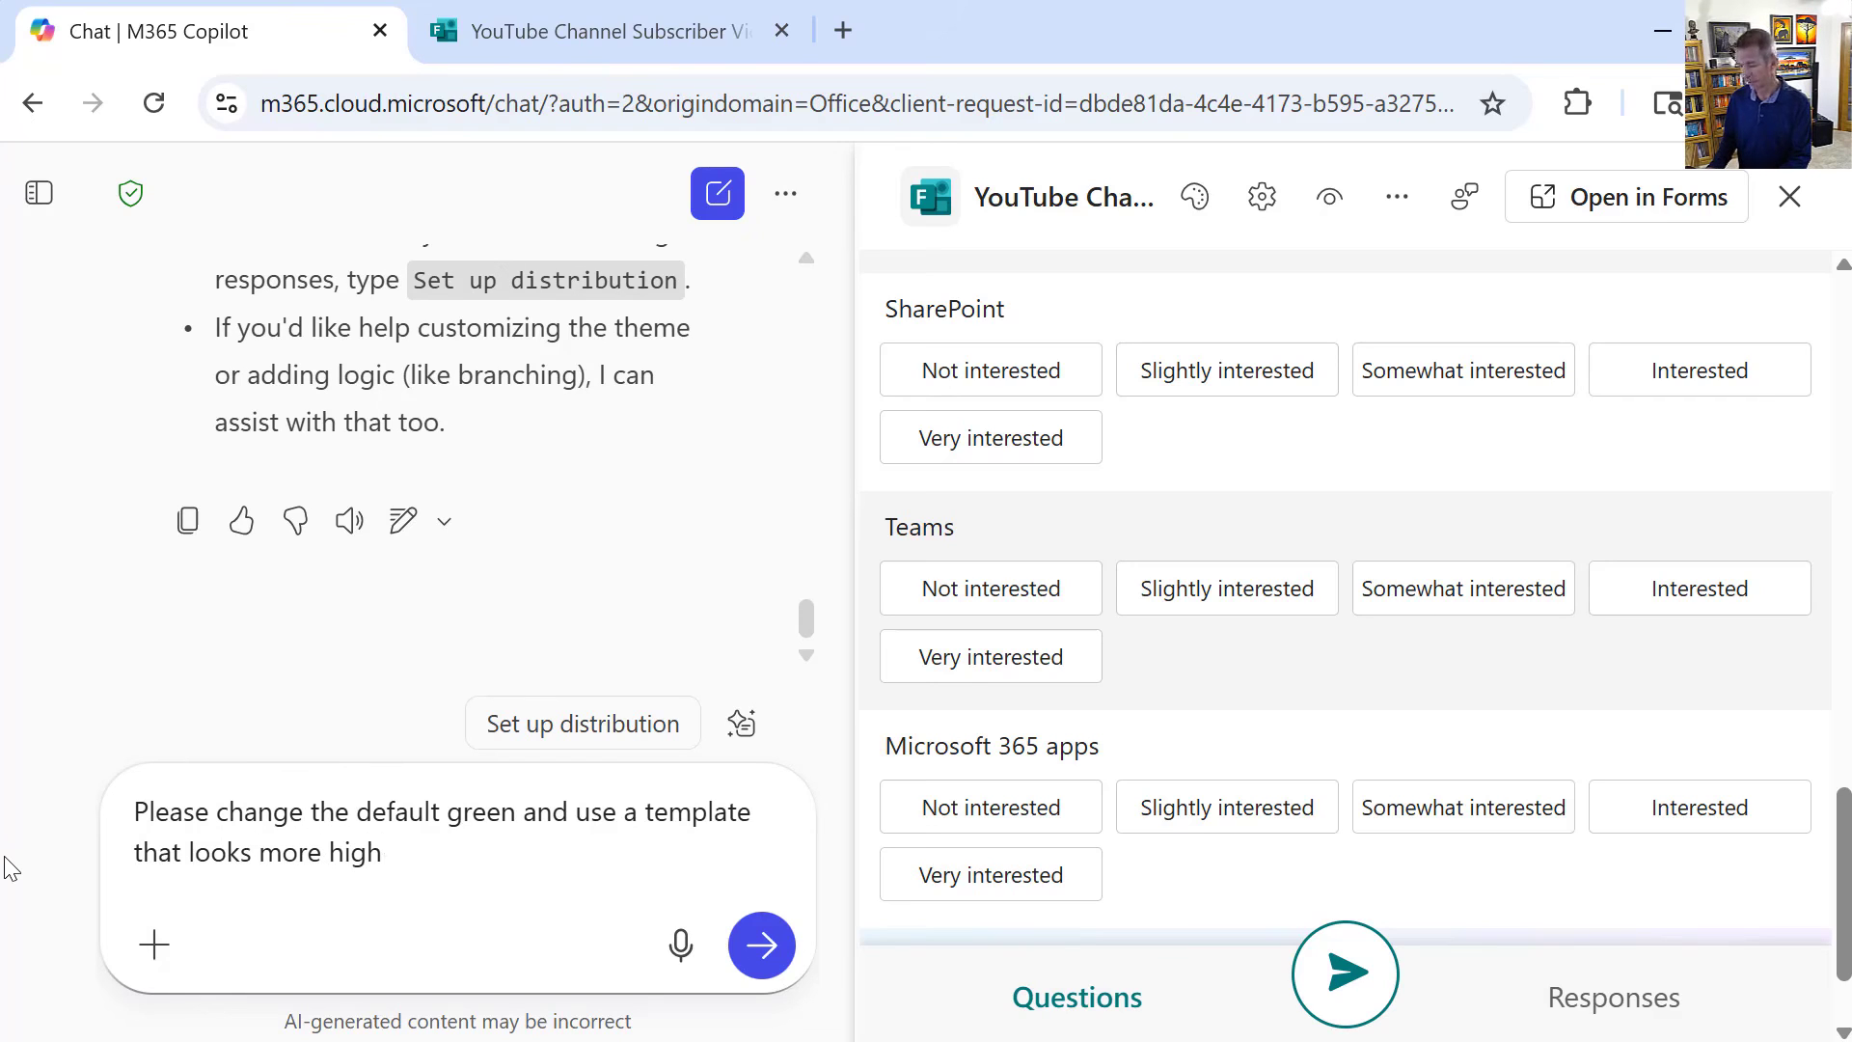
{"action": "type", "text": "-tech"}
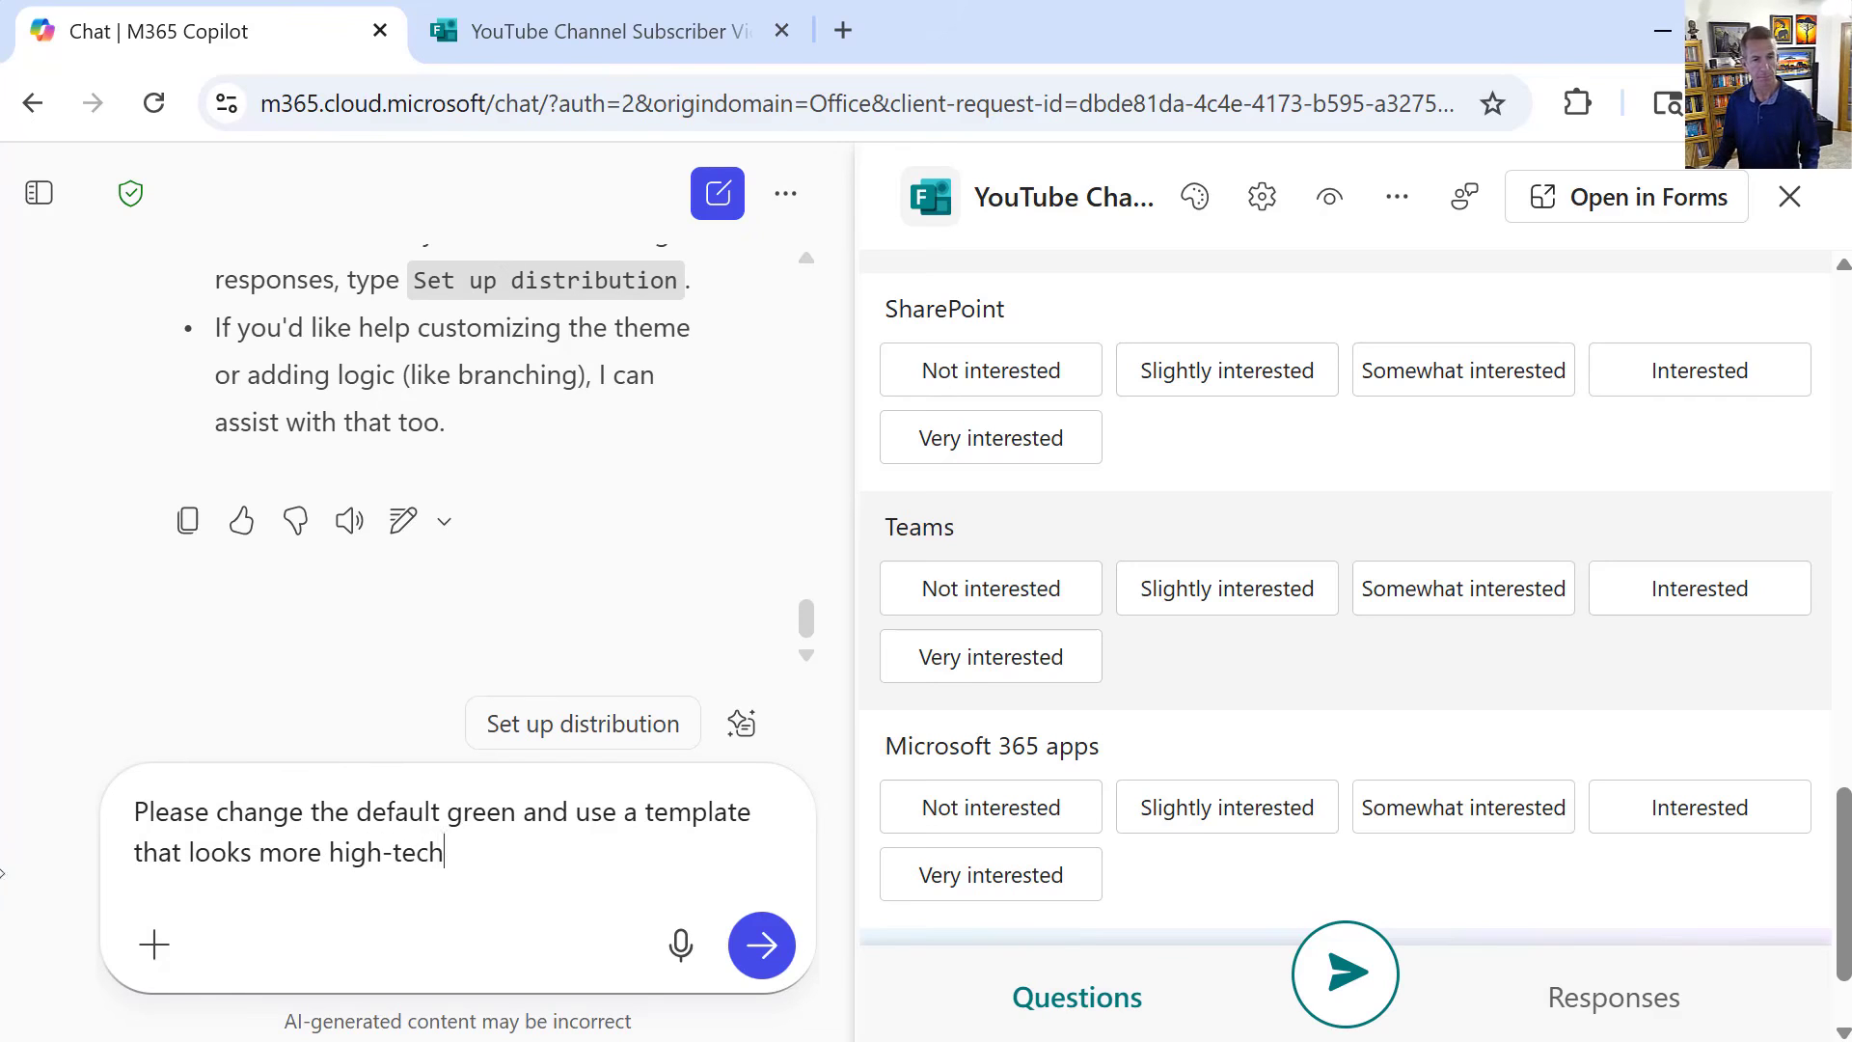
{"action": "left_click", "coordinate": [764, 944]}
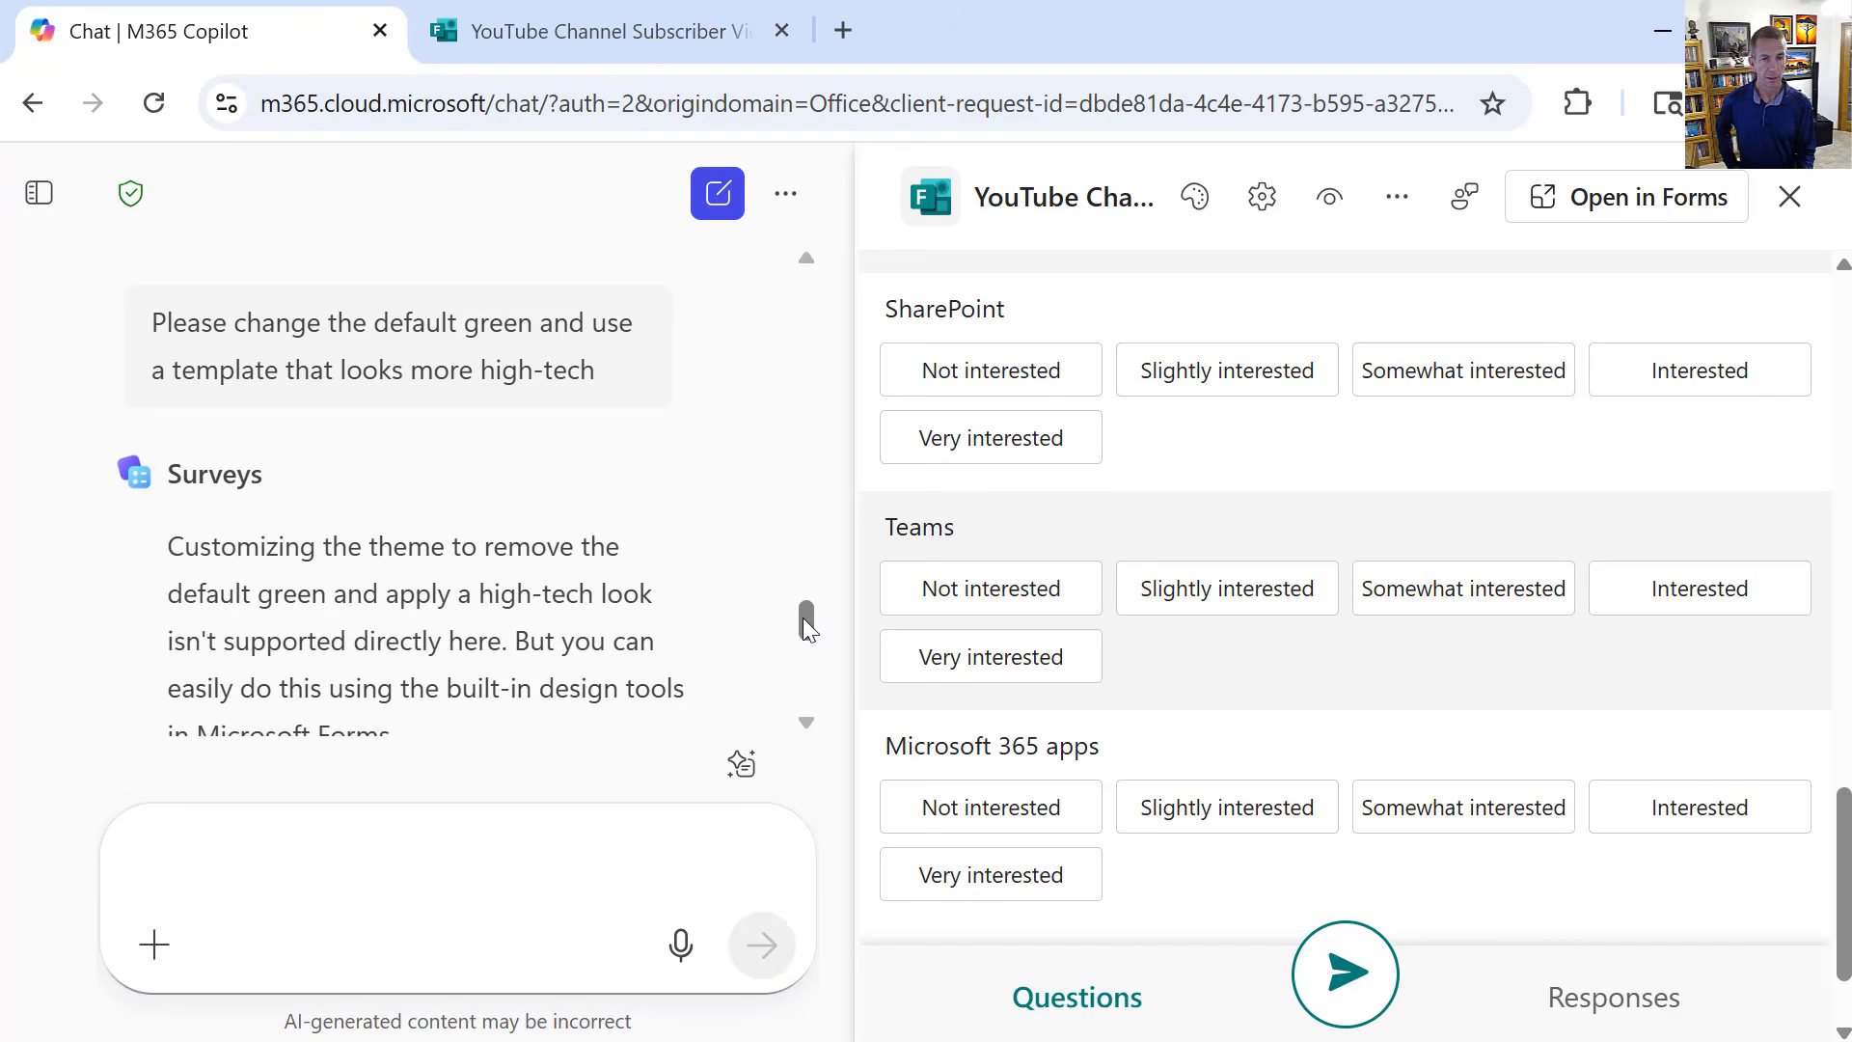
Read the agent's reply about customizing the theme and switch back to the survey in Microsoft Forms
{"action": "left_click_drag", "start_coordinate": [807, 620], "coordinate": [796, 660]}
{"action": "scroll", "coordinate": [799, 670], "scroll_direction": "down", "scroll_amount": 1}
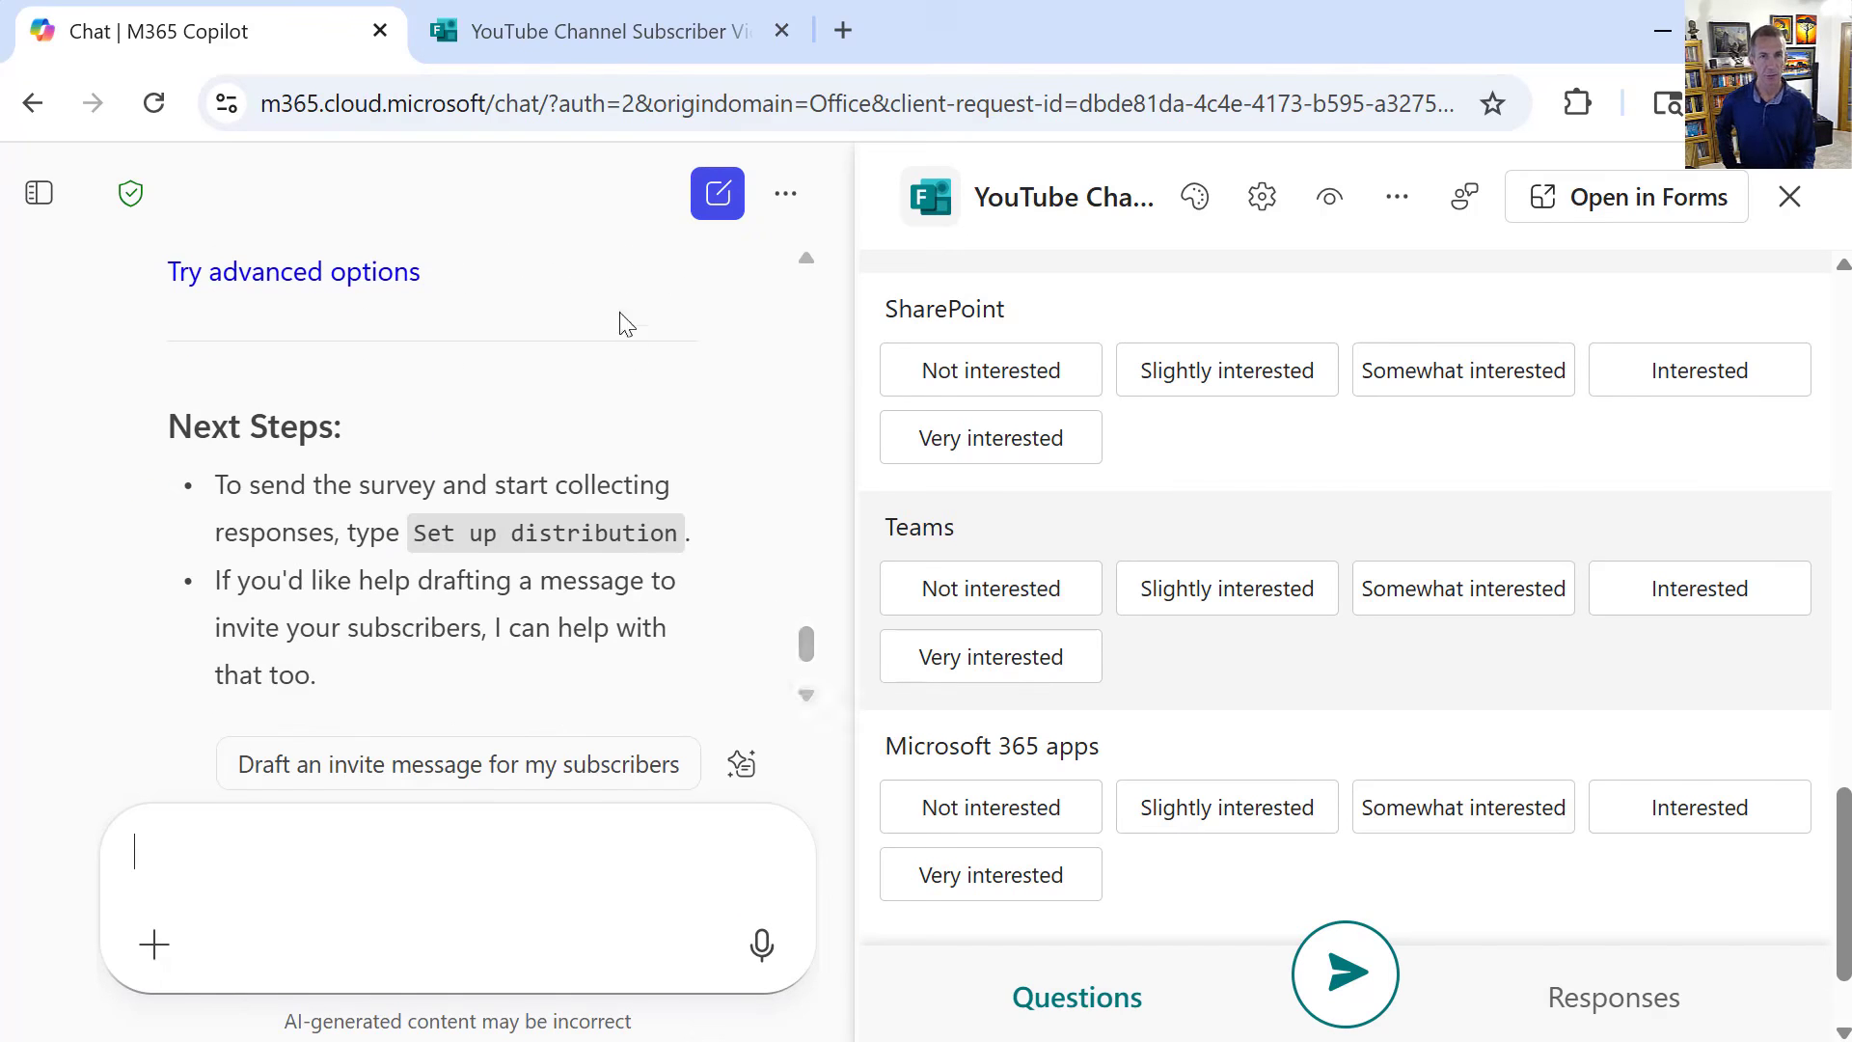
{"action": "left_click", "coordinate": [595, 47]}
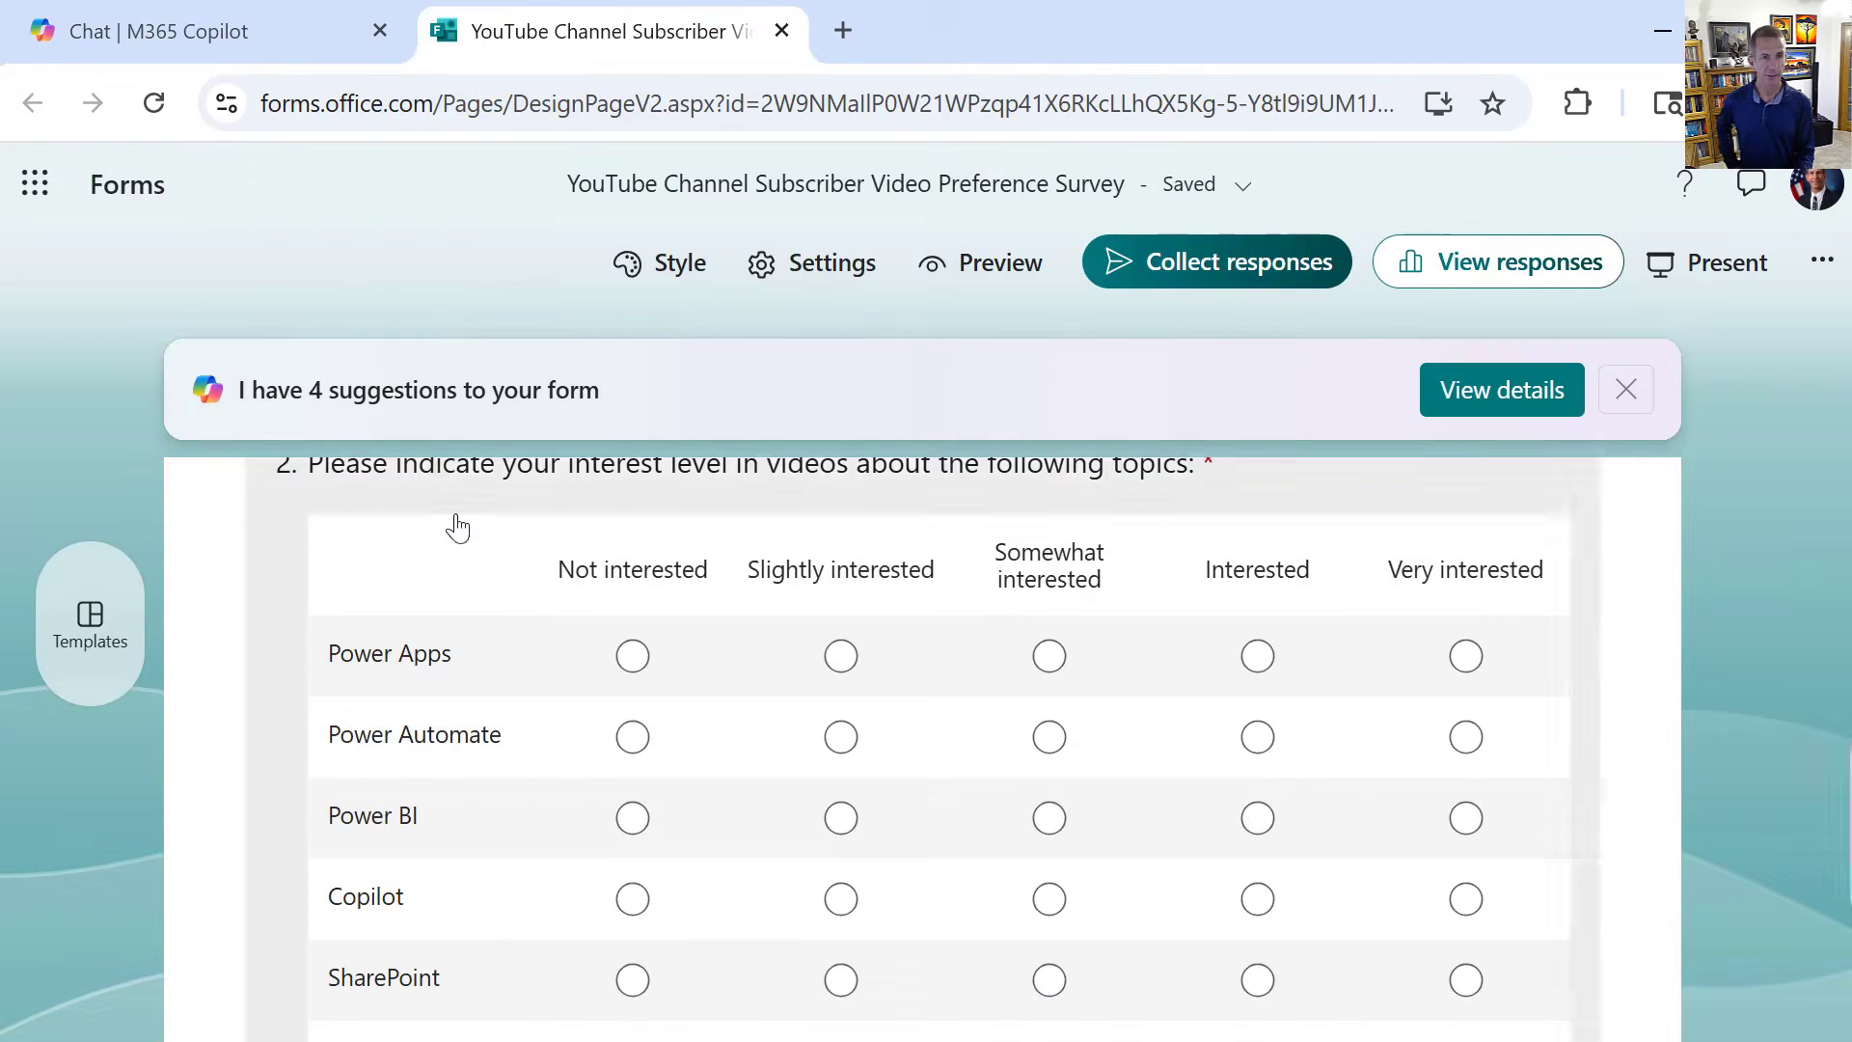
Apply the dark blue and orange high-tech theme from Copilot's "Brighten the theme with relevant icons" suggestion and regenerate the form suggestions
{"action": "left_click", "coordinate": [1491, 399]}
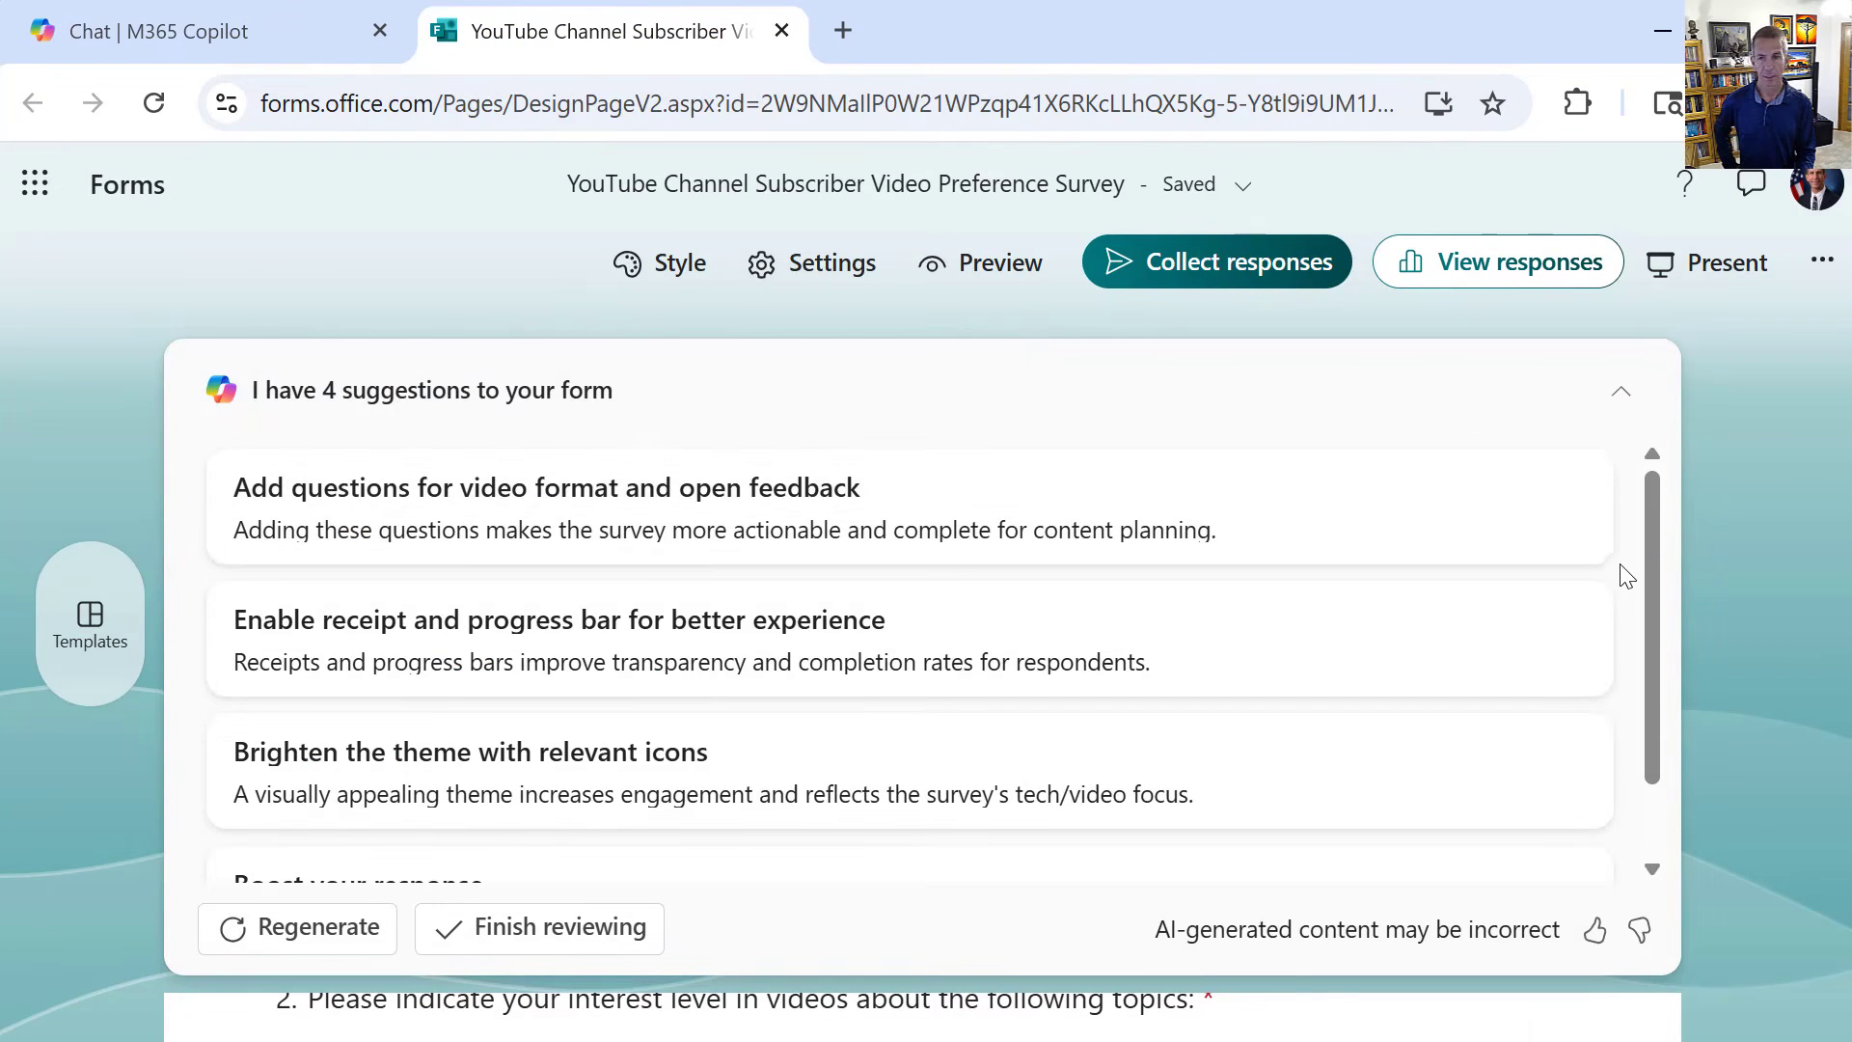
{"action": "mouse_move", "coordinate": [1647, 581]}
{"action": "left_mouse_down"}
{"action": "mouse_move", "coordinate": [1652, 602]}
{"action": "mouse_move", "coordinate": [1640, 576]}
{"action": "left_mouse_up"}
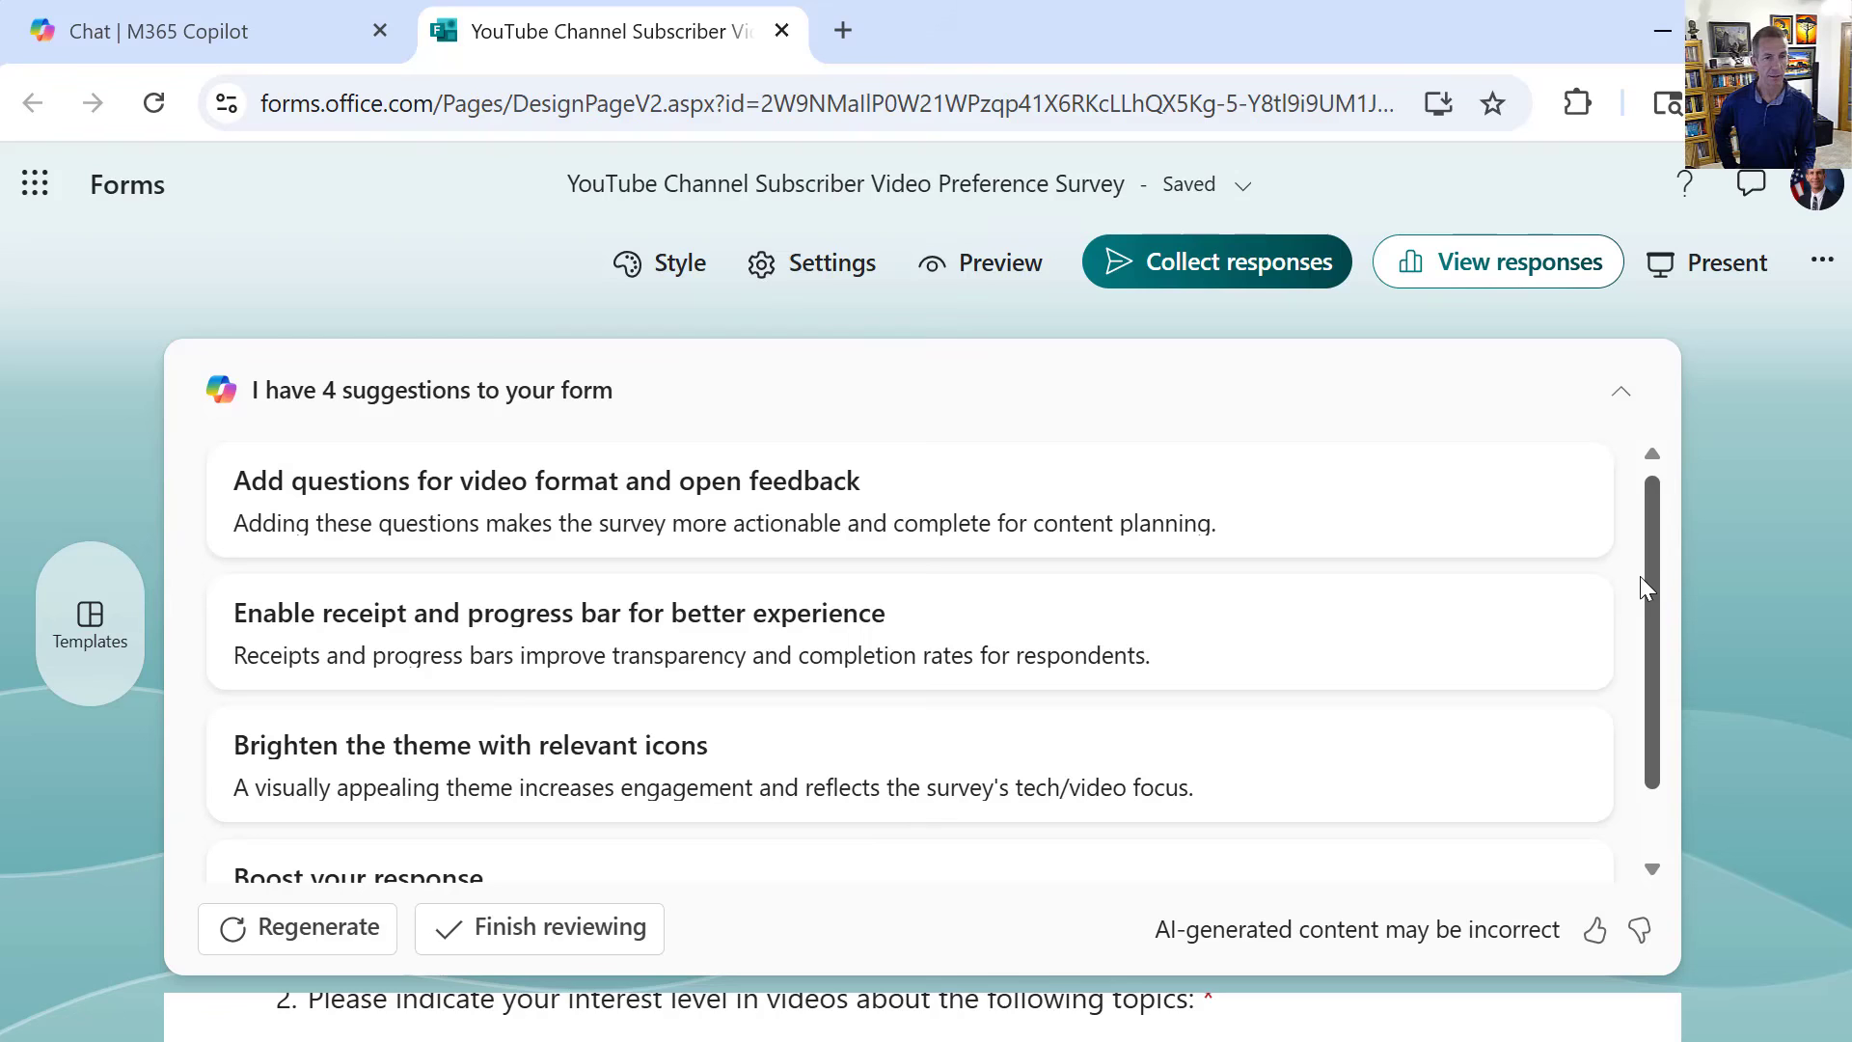
{"action": "left_click_drag", "start_coordinate": [1640, 576], "coordinate": [1641, 614]}
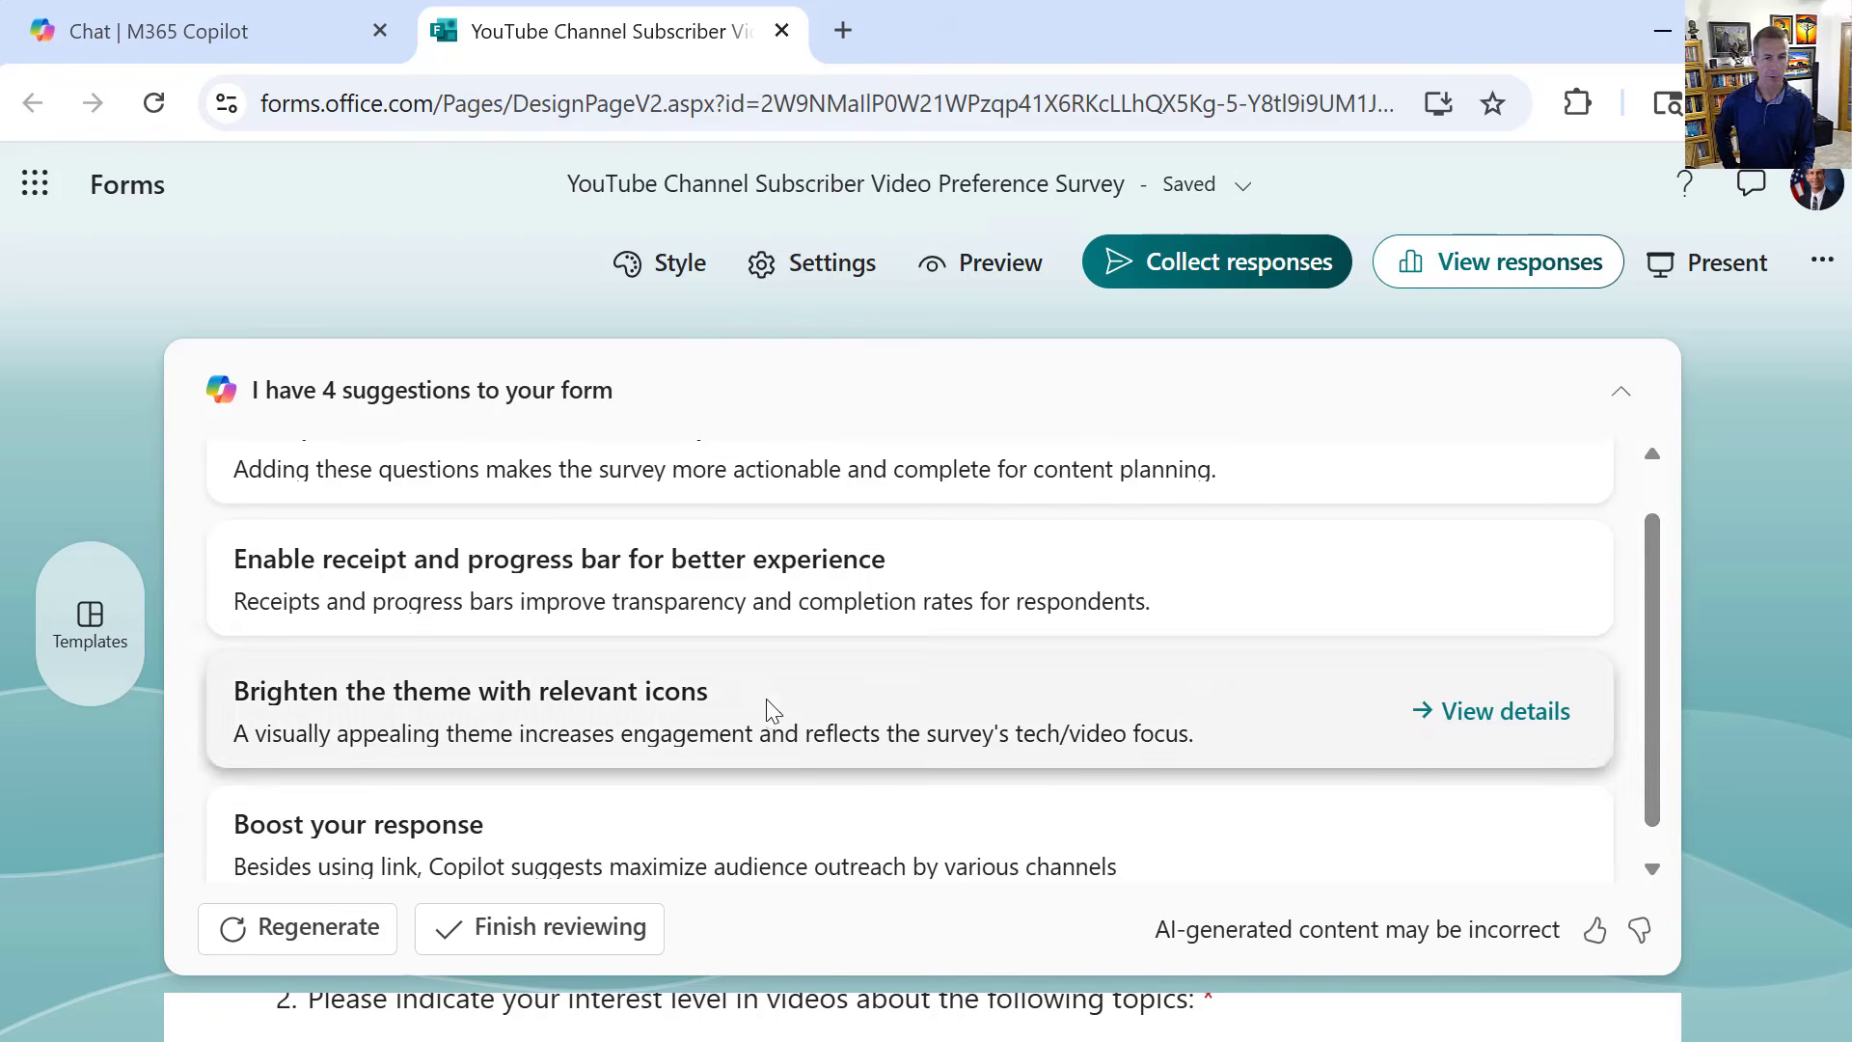
{"action": "left_click", "coordinate": [768, 712]}
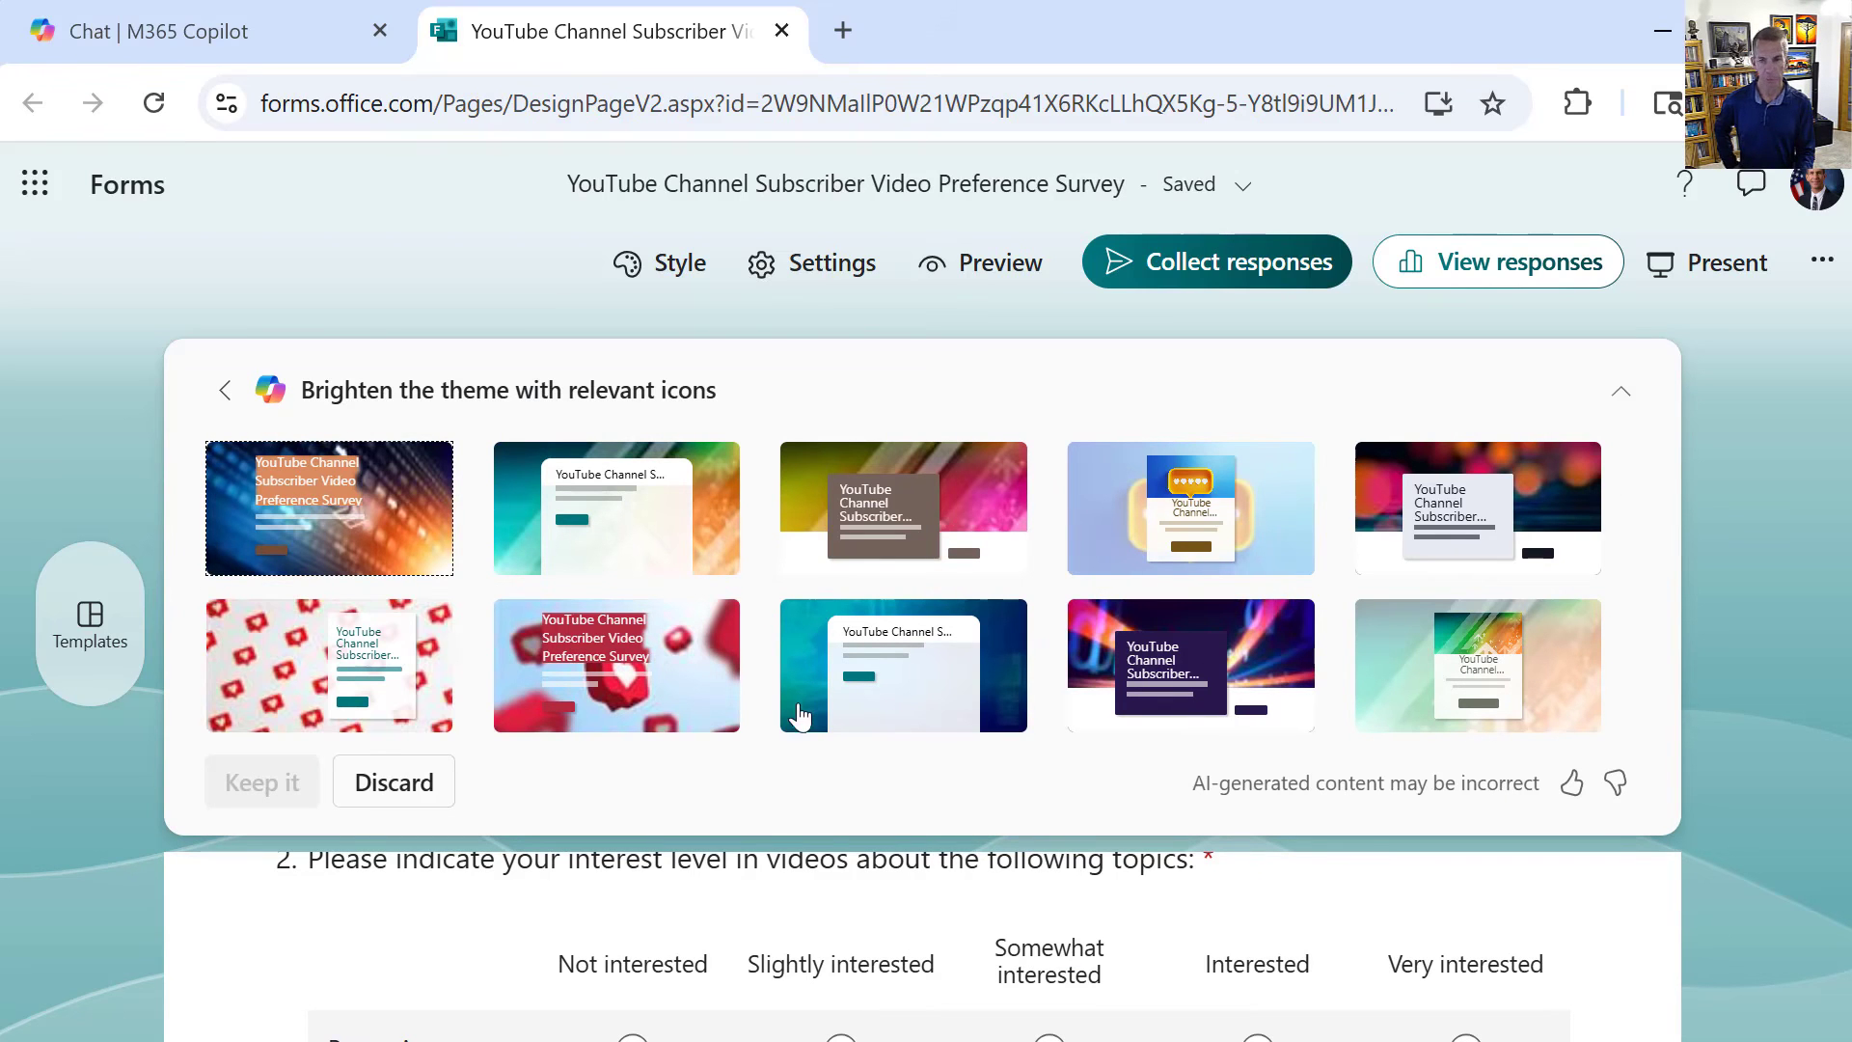
{"action": "left_click", "coordinate": [420, 551]}
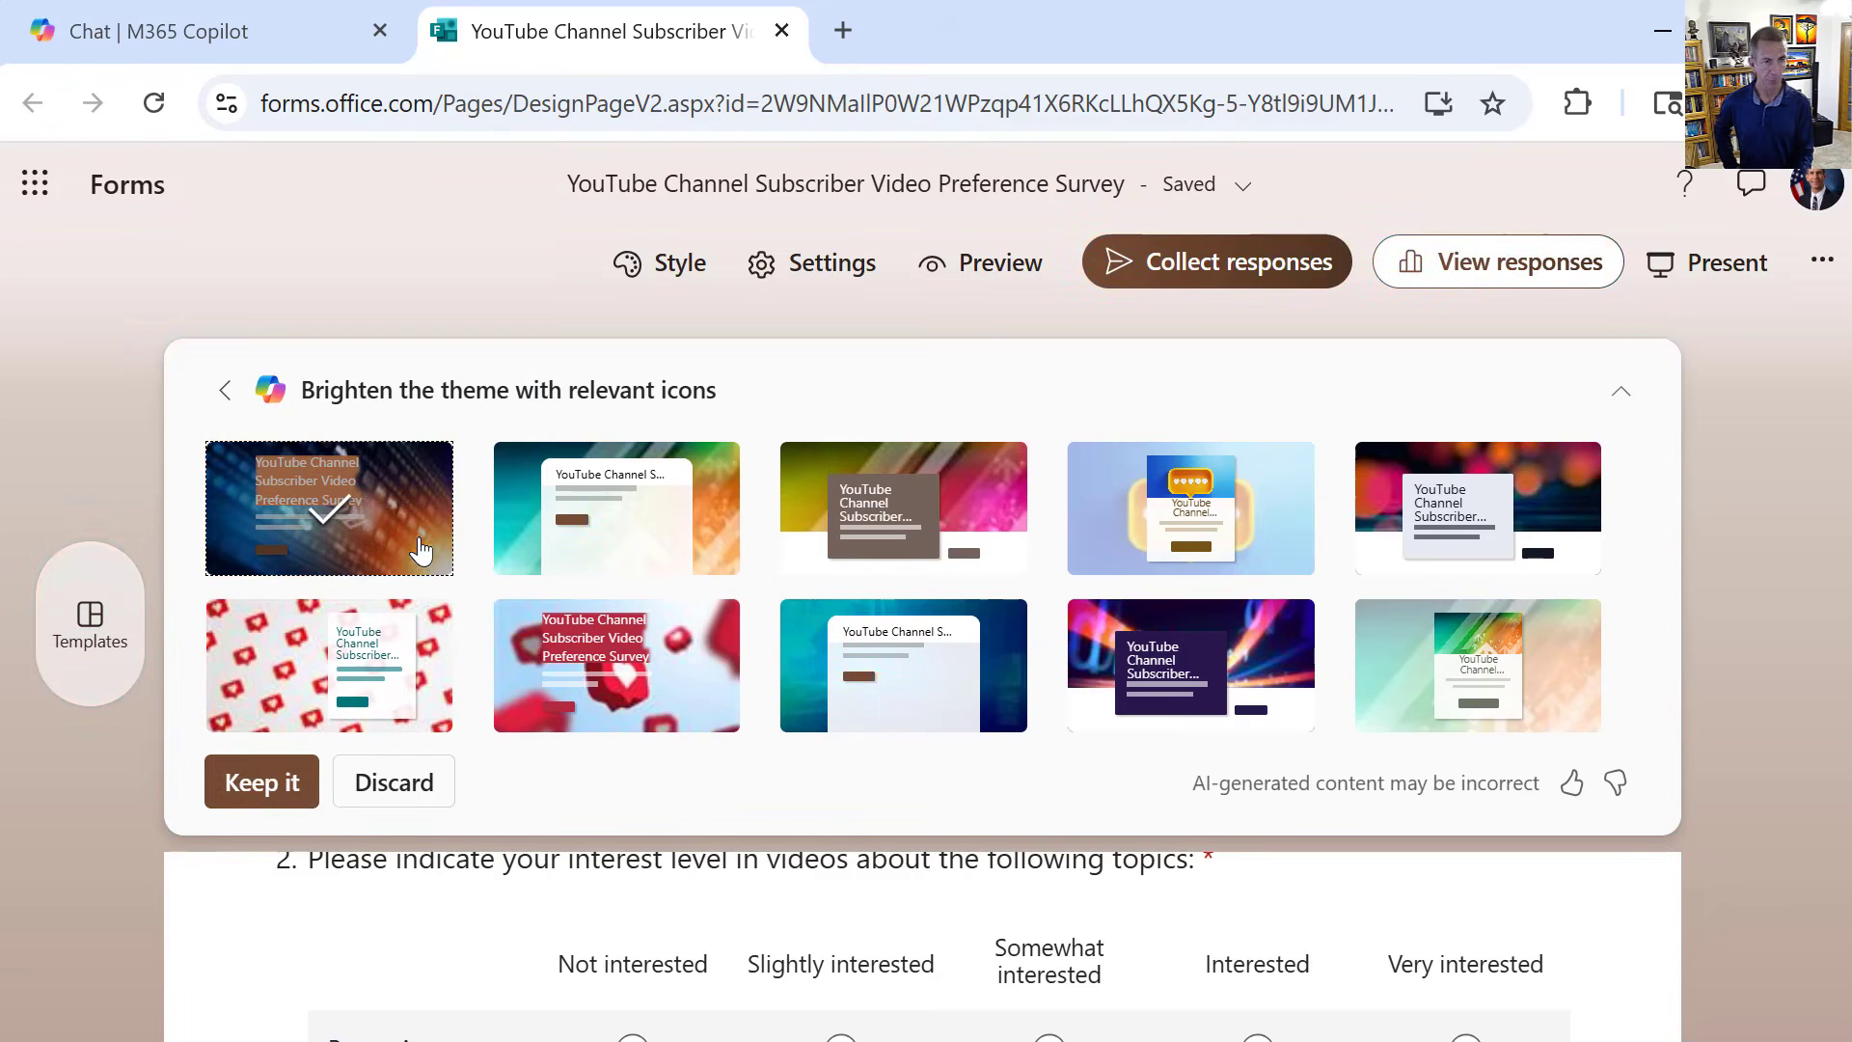
{"action": "left_click", "coordinate": [287, 797]}
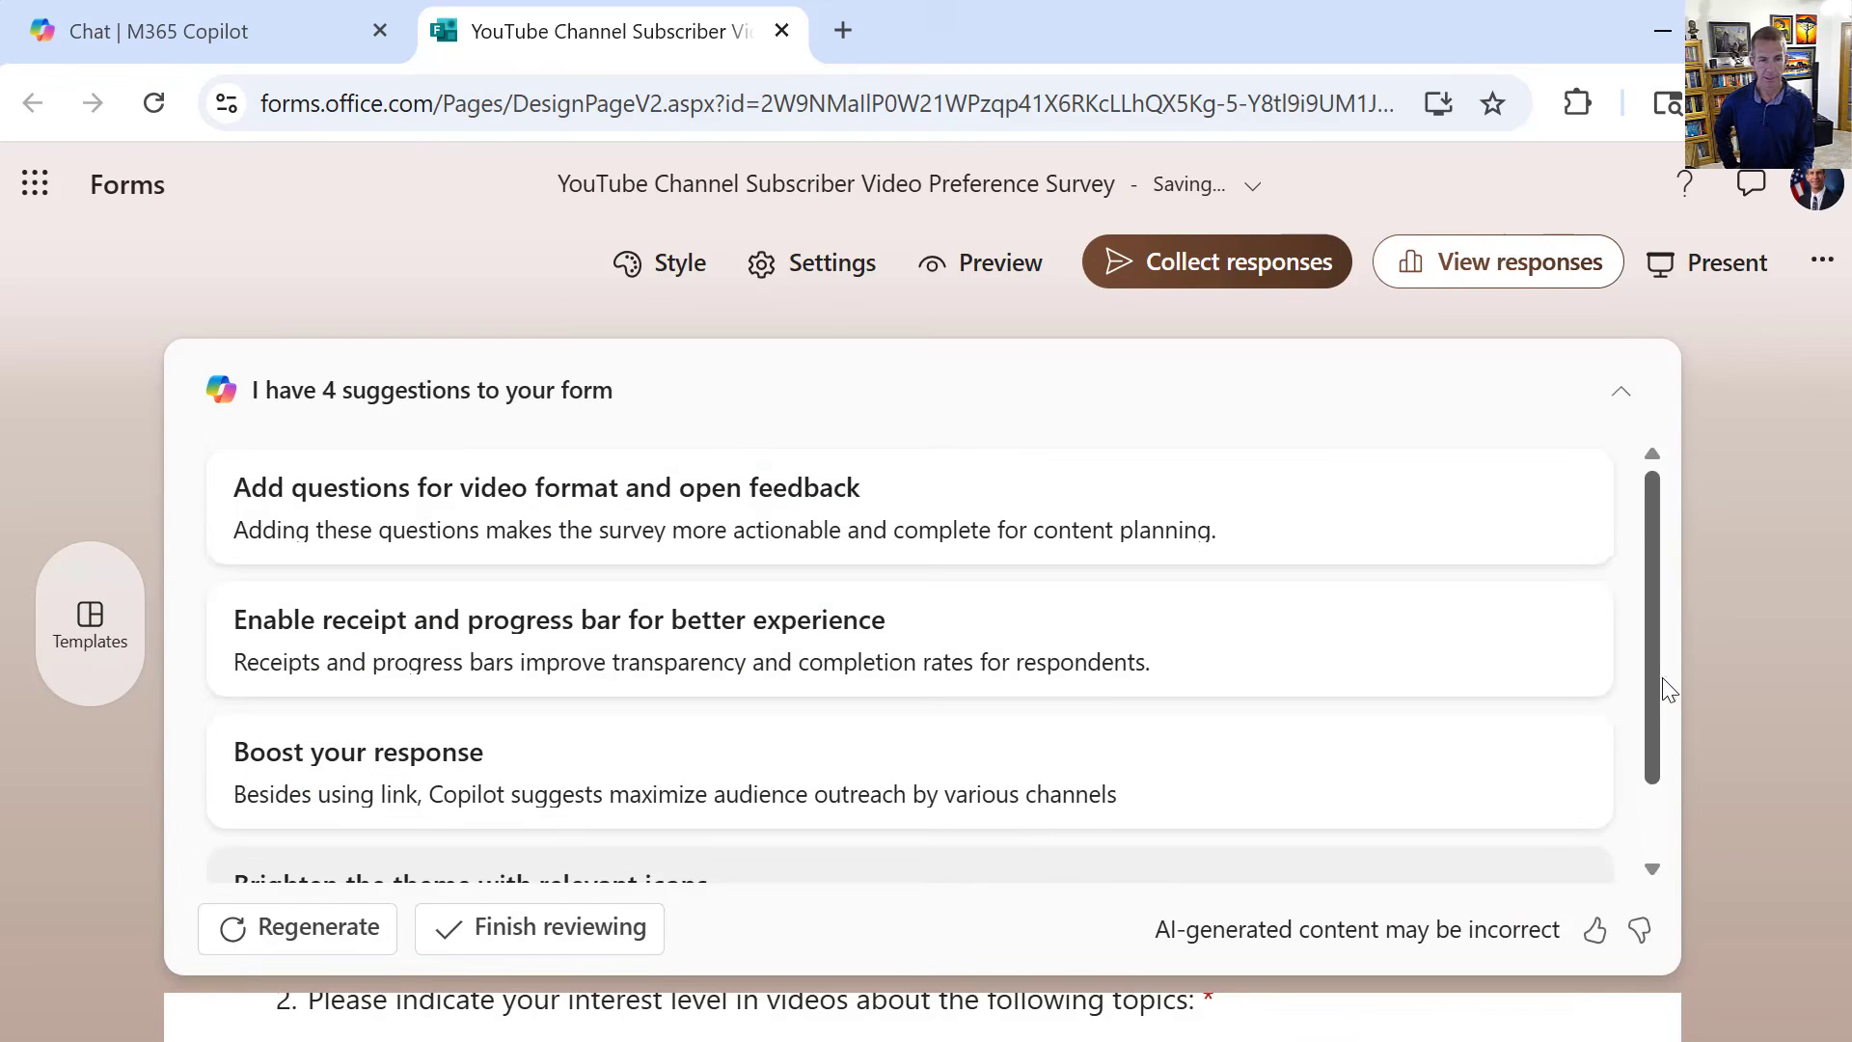
{"action": "left_click_drag", "start_coordinate": [1655, 686], "coordinate": [1716, 787]}
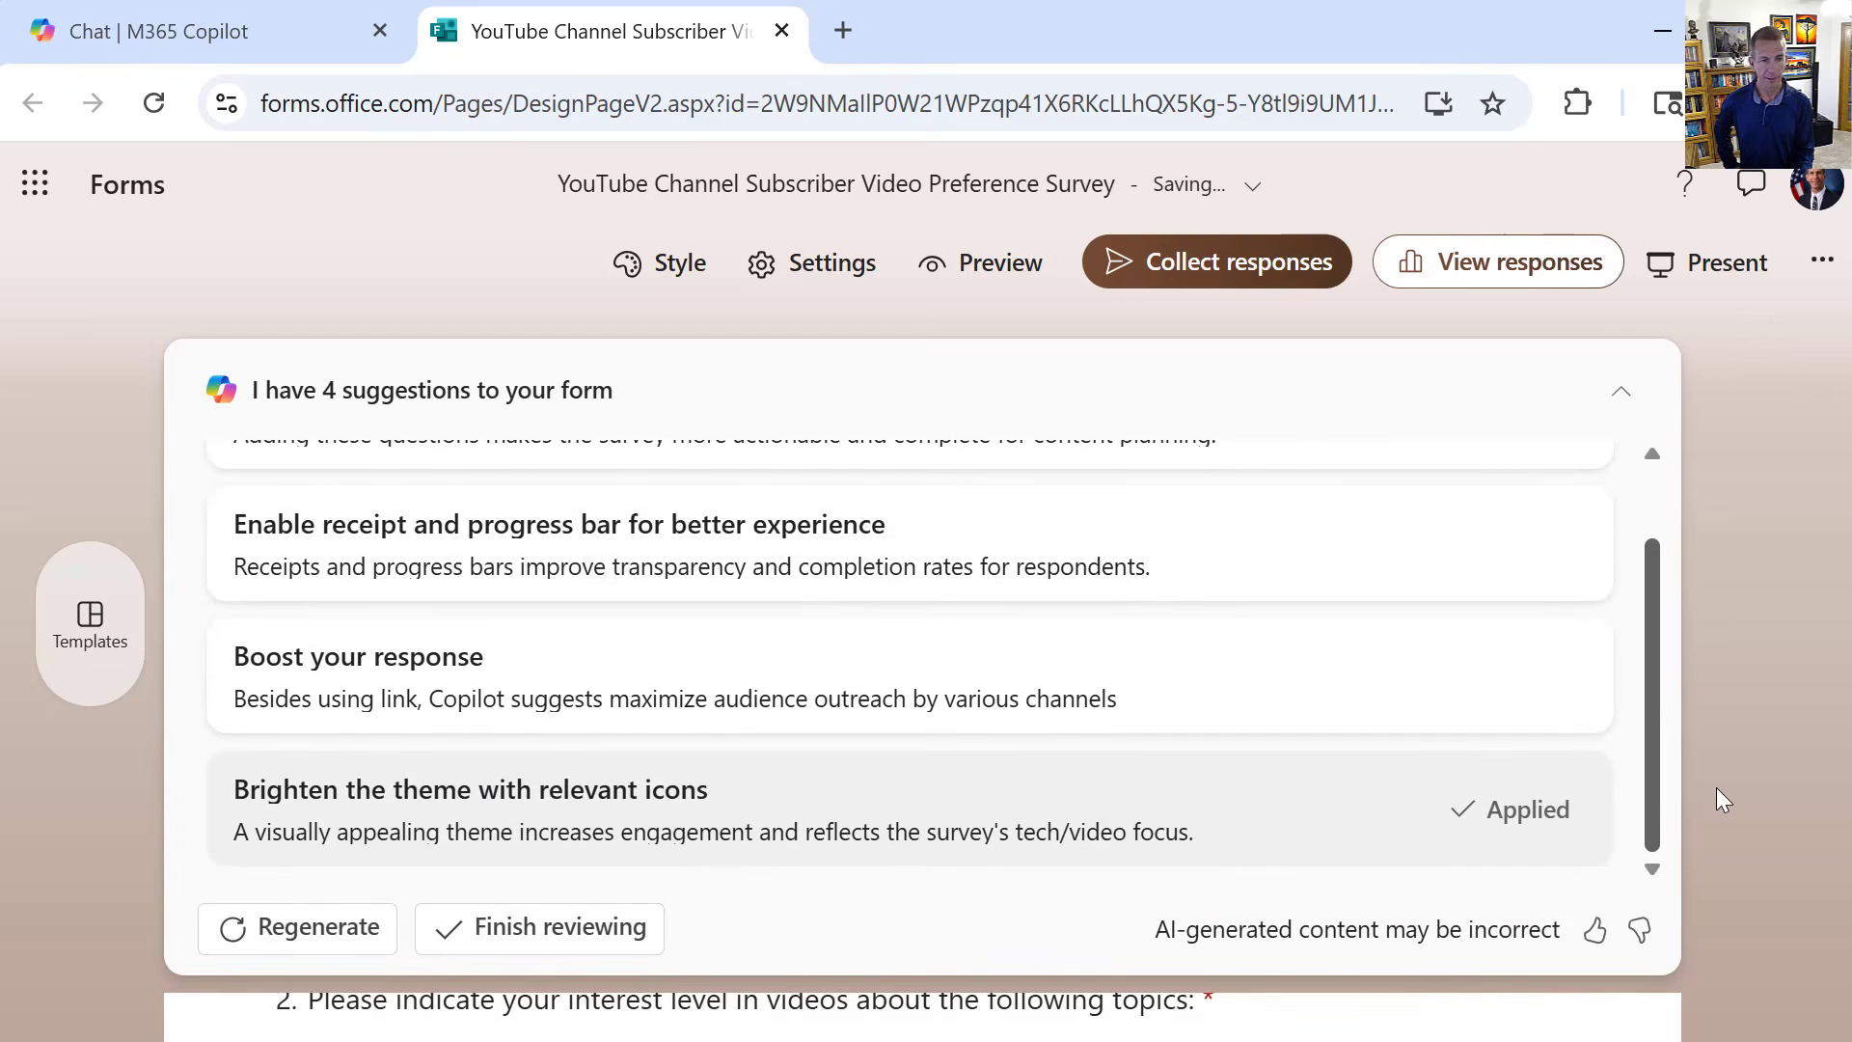
{"action": "left_click", "coordinate": [293, 949]}
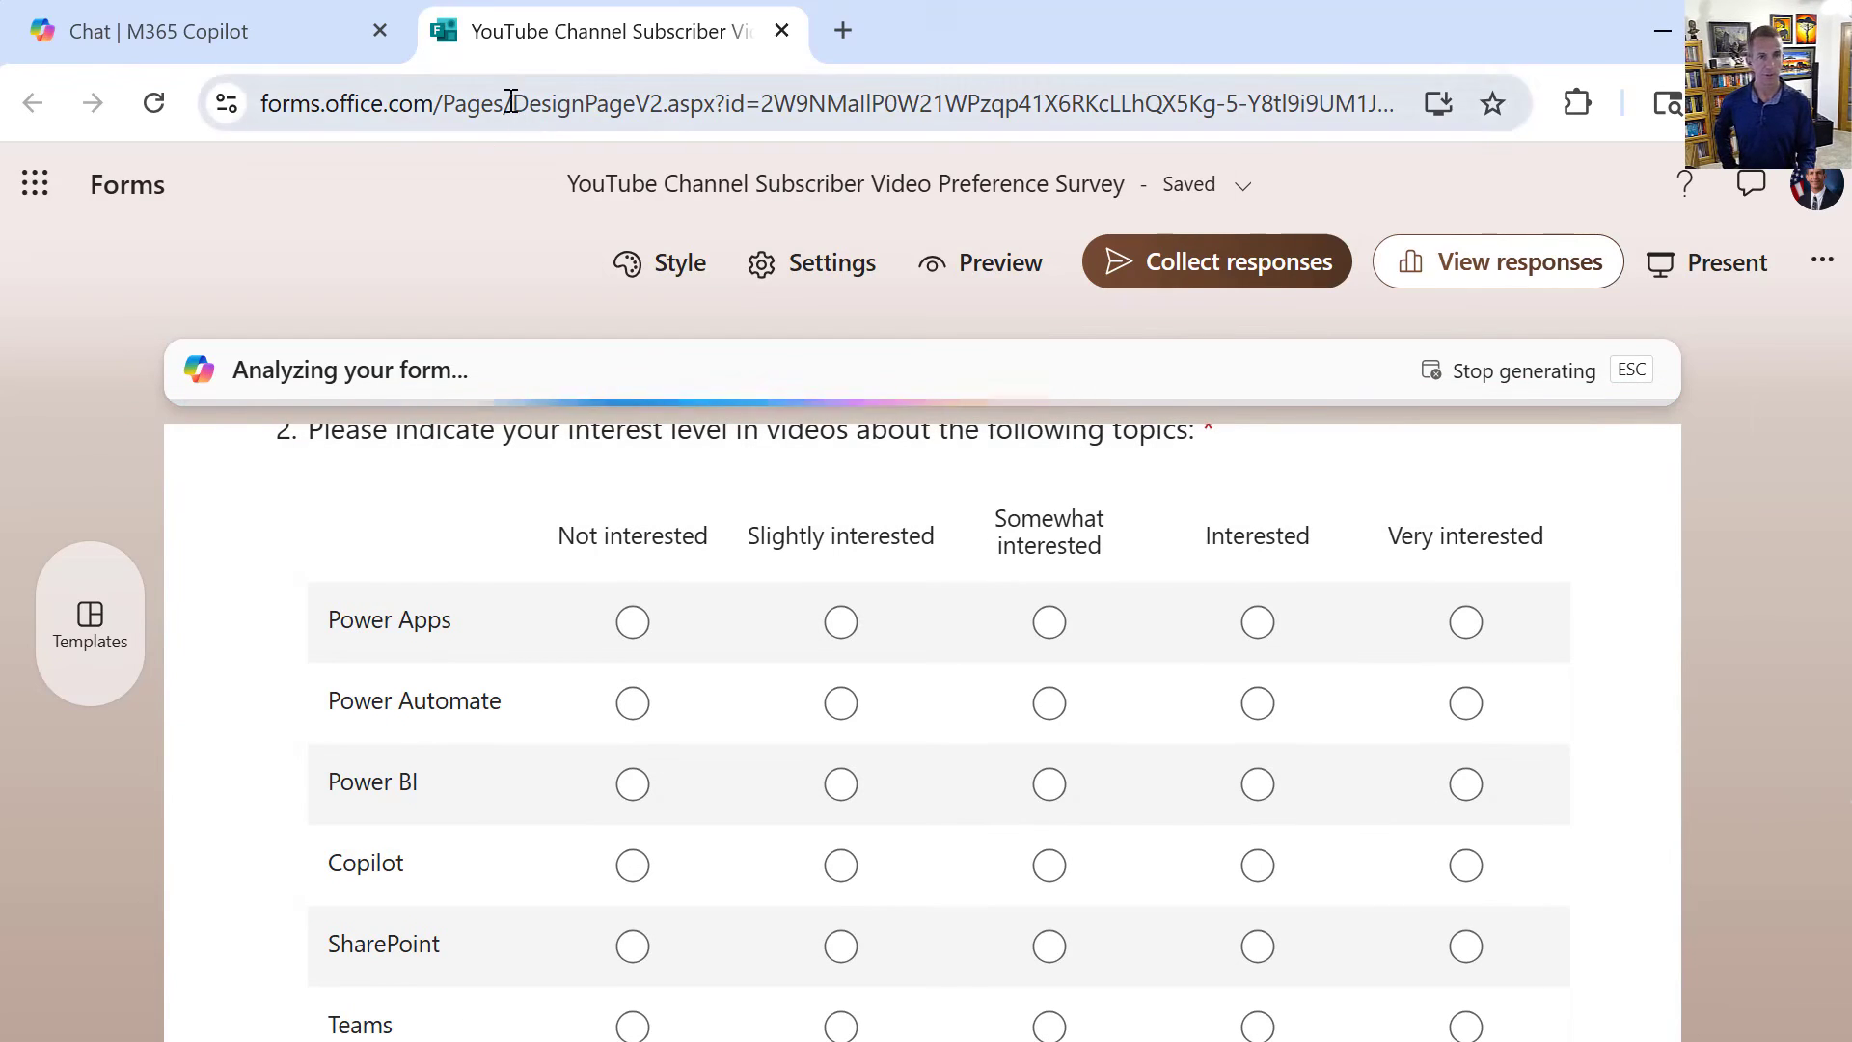
Return to the Copilot chat and send the Surveys agent the request "Set up distribution"
{"action": "left_click", "coordinate": [255, 36]}
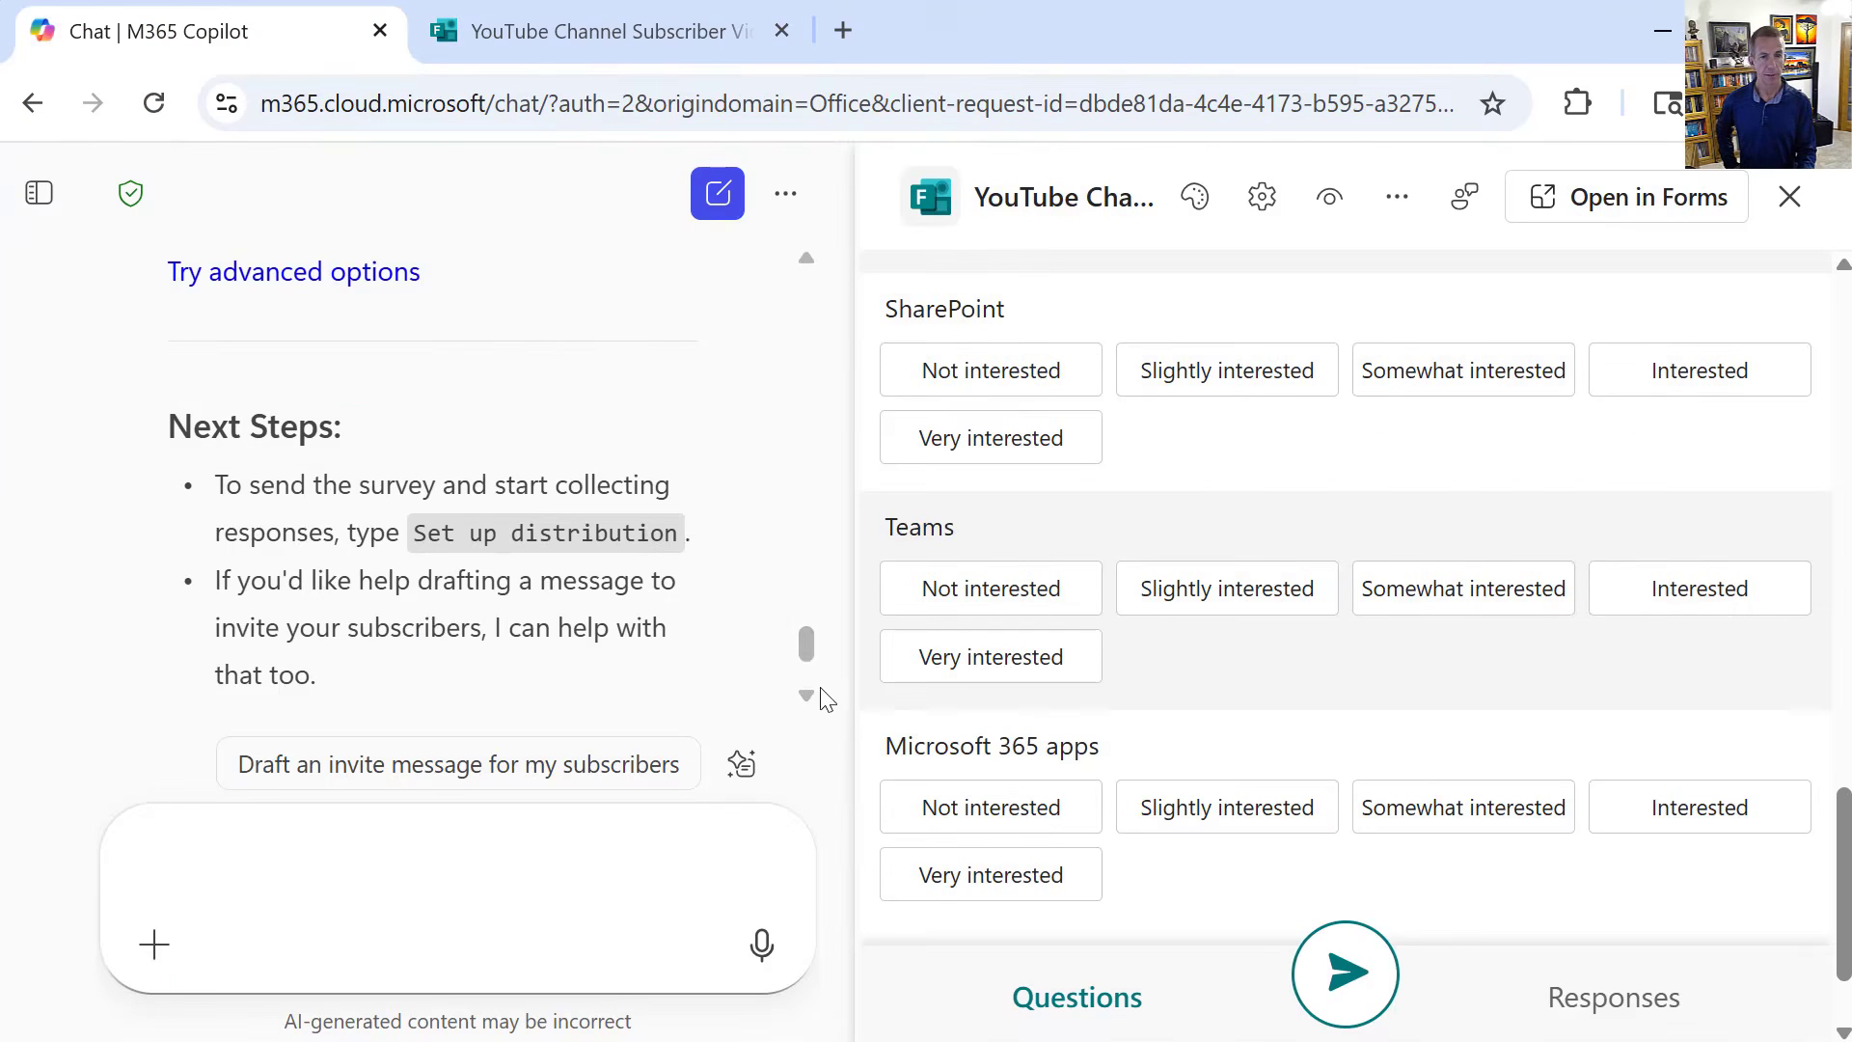
{"action": "scroll", "coordinate": [805, 653], "scroll_direction": "down", "scroll_amount": 2}
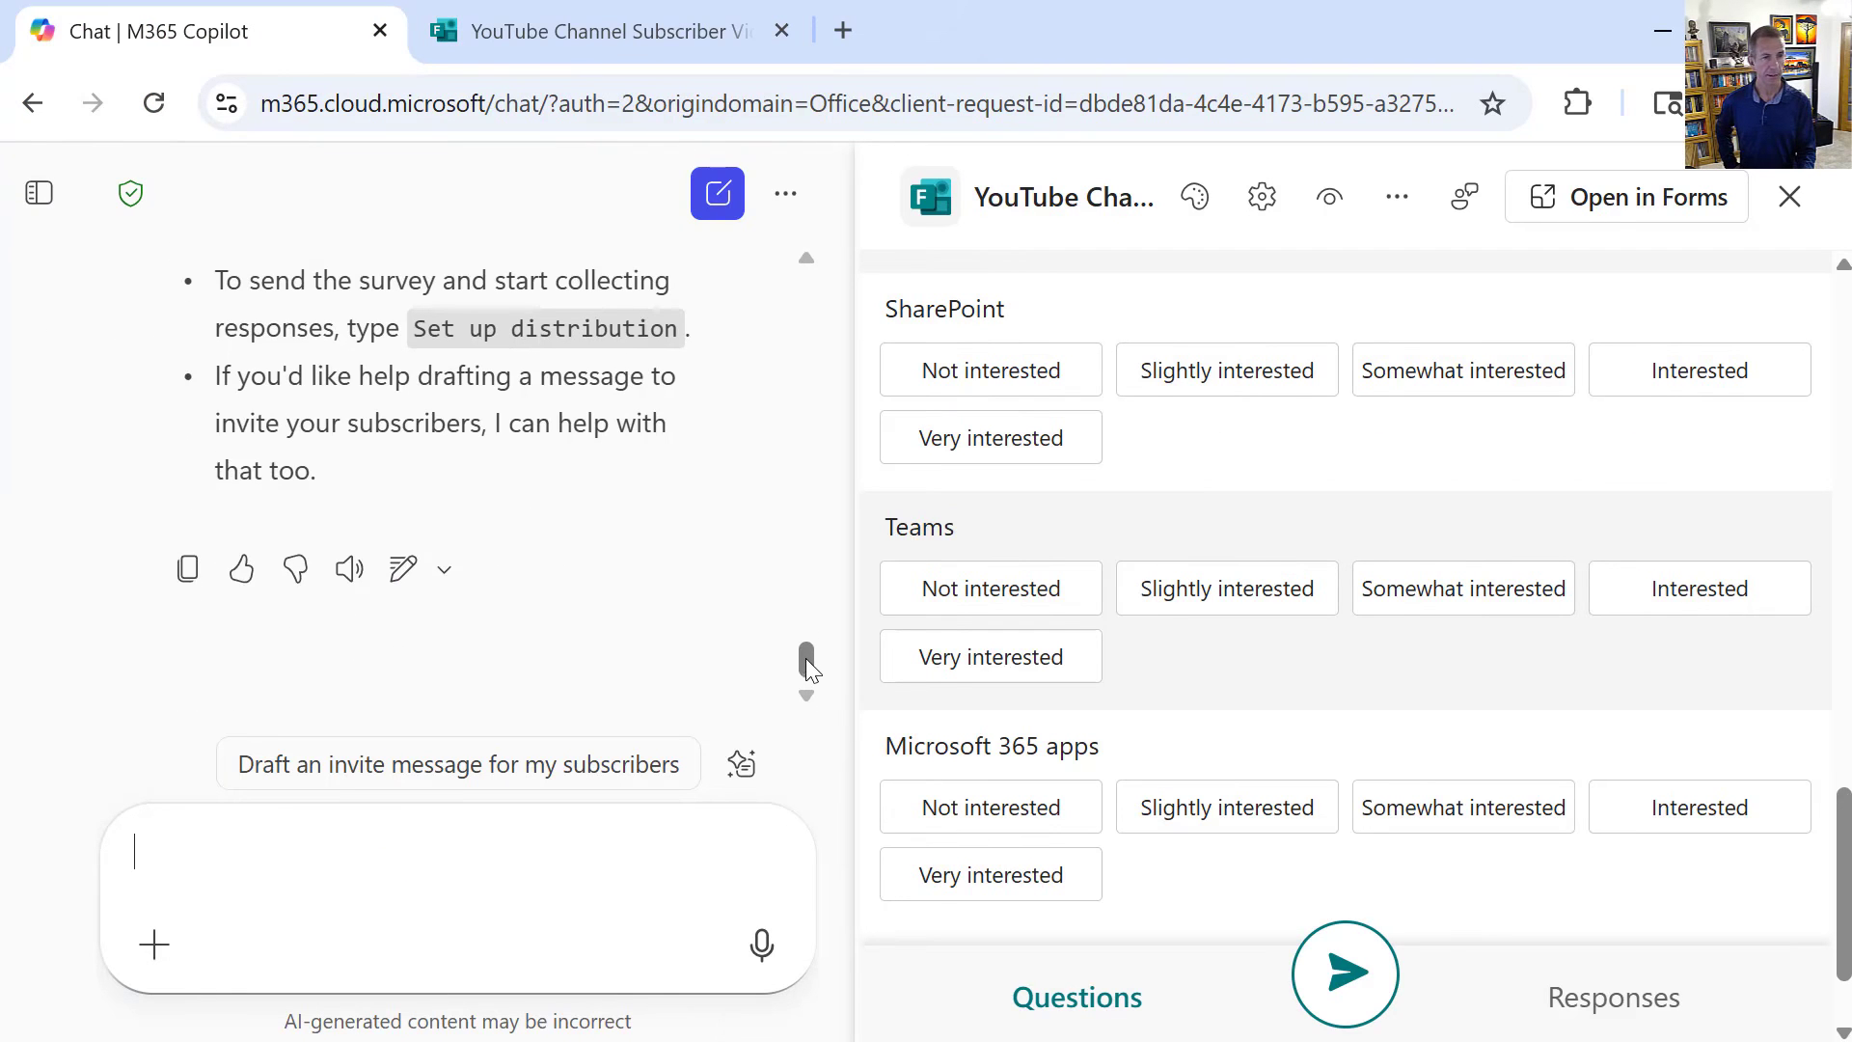
{"action": "scroll", "coordinate": [806, 658], "scroll_direction": "up", "scroll_amount": 1}
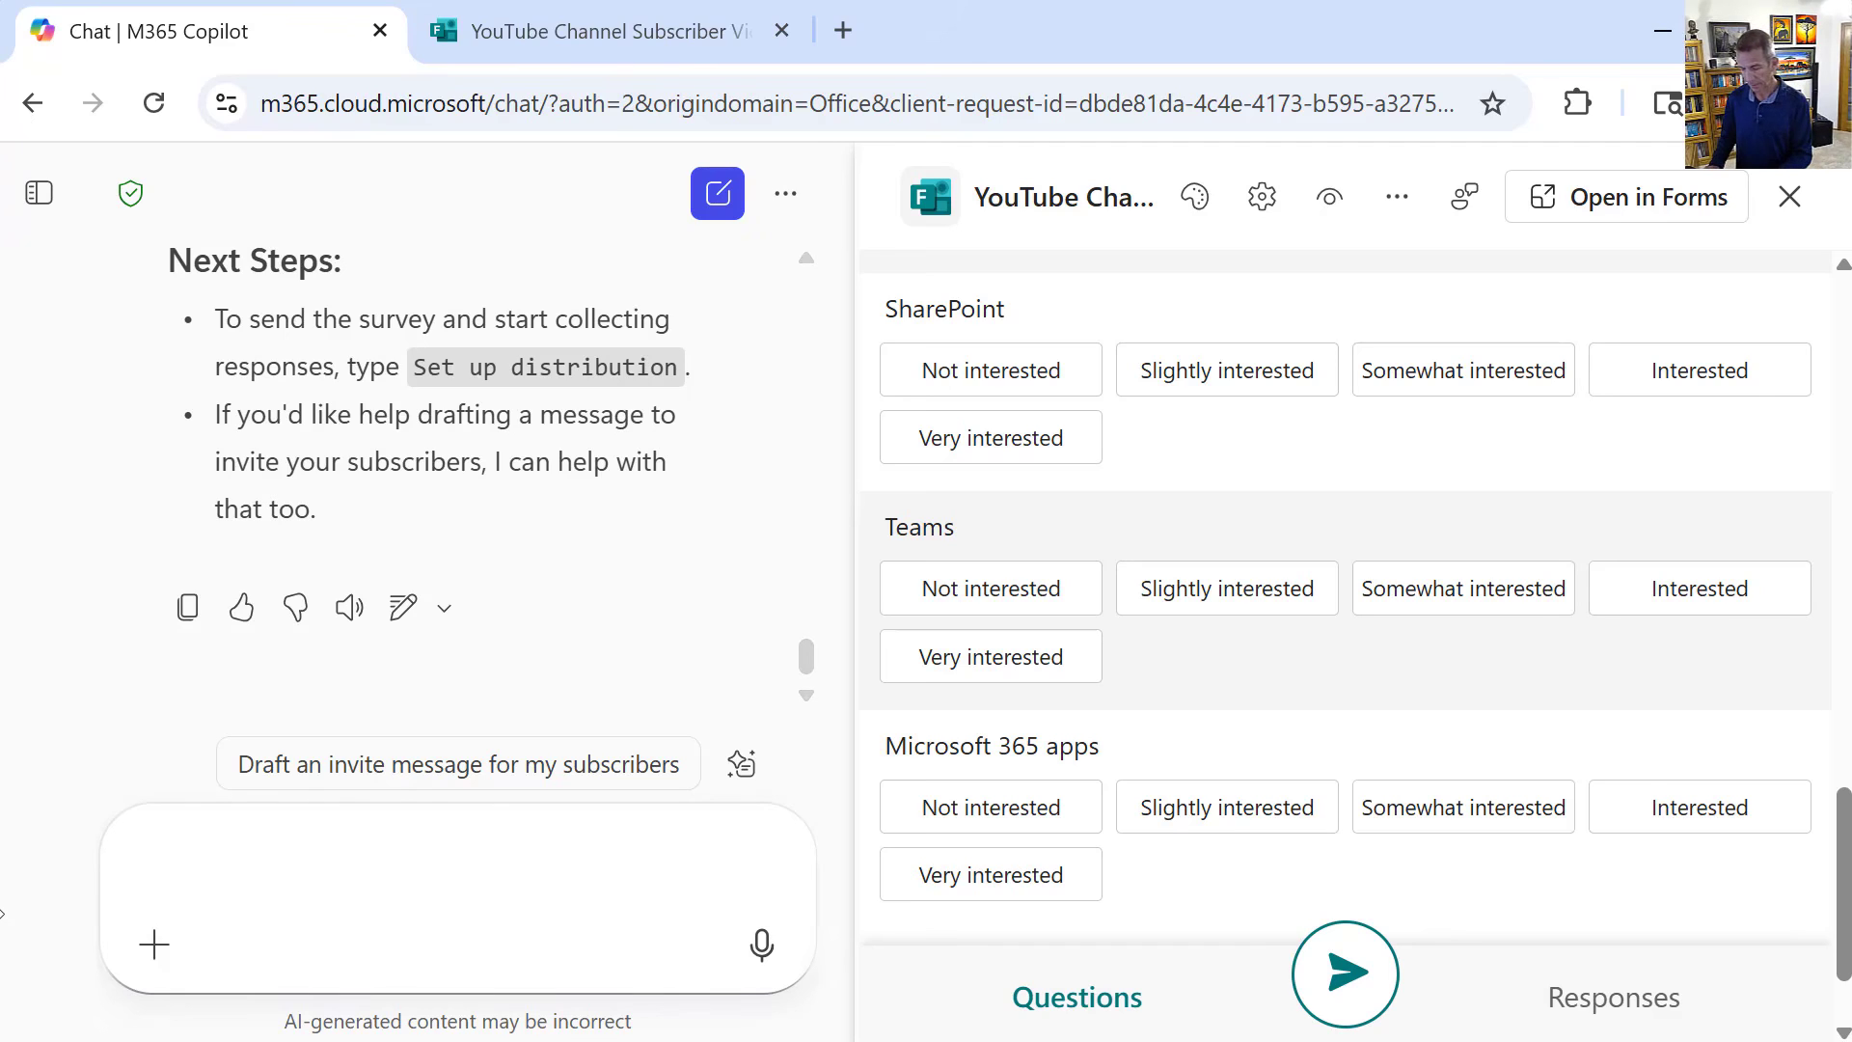
{"action": "type", "text": "Set up dis"}
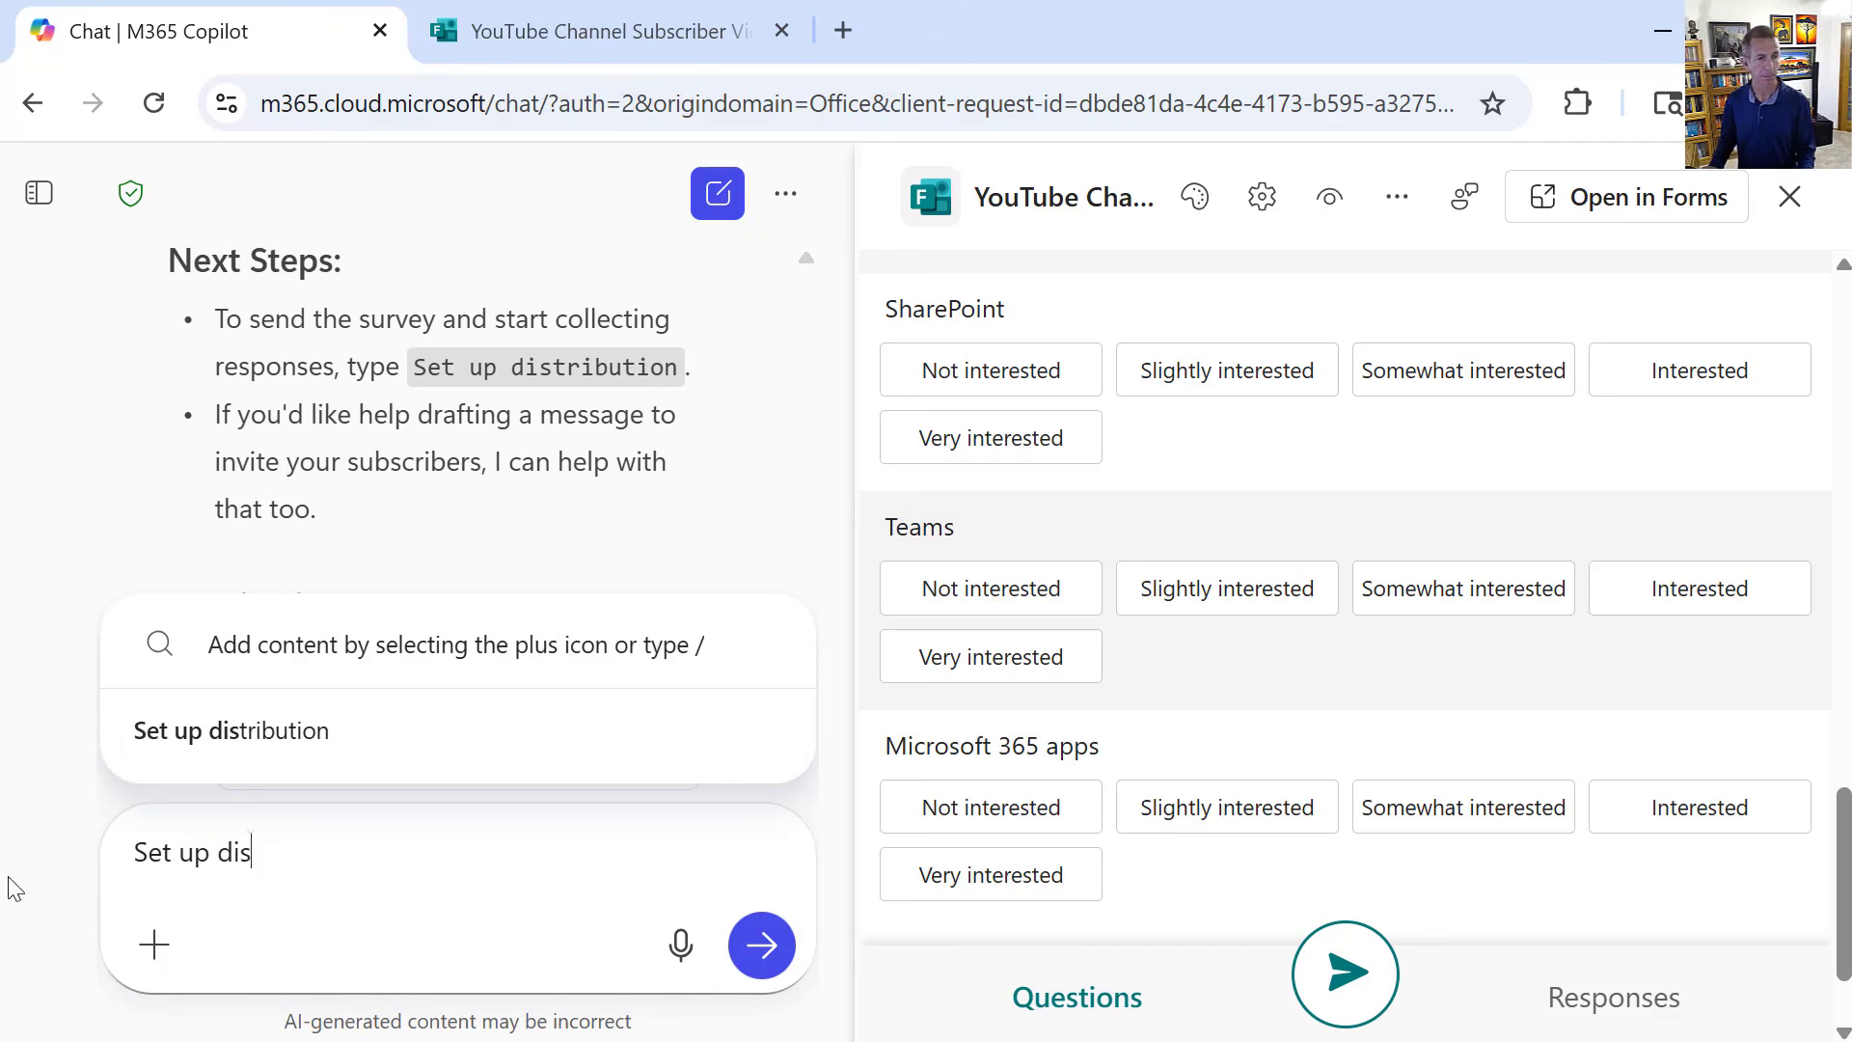
{"action": "left_click", "coordinate": [231, 731]}
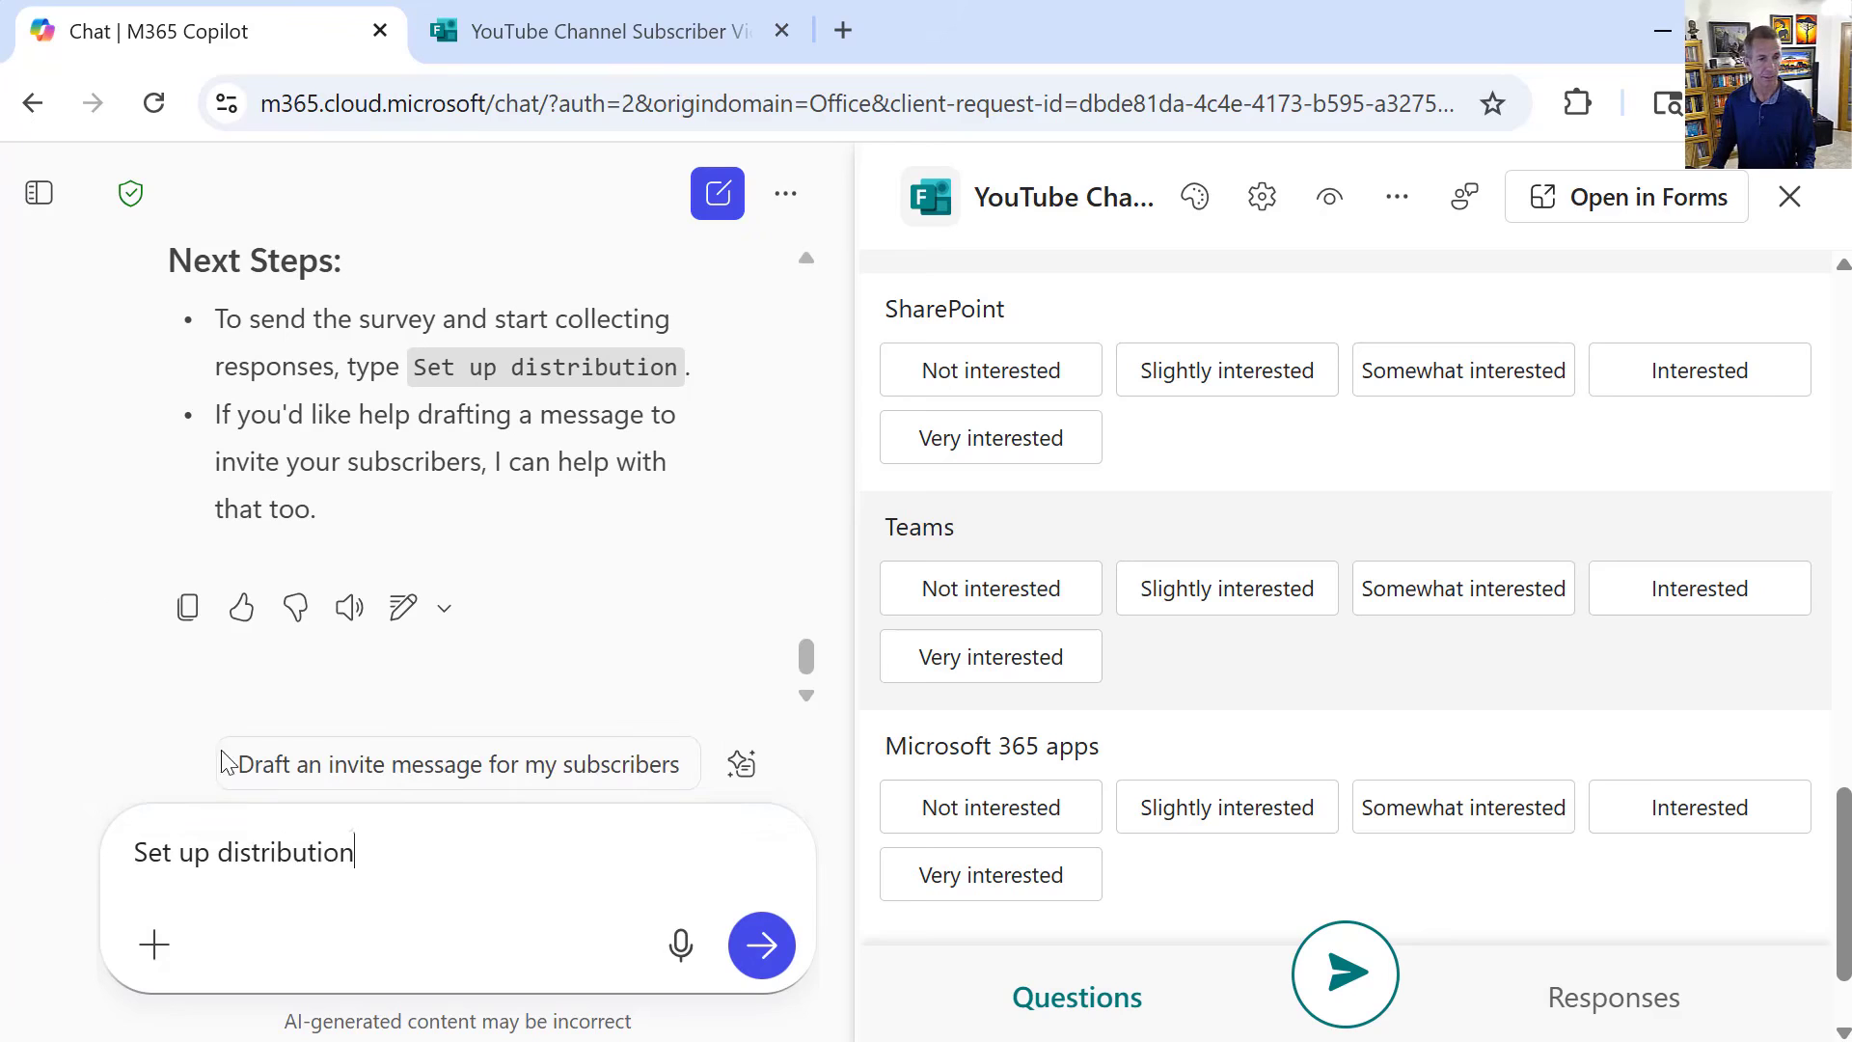
{"action": "left_click", "coordinate": [789, 958]}
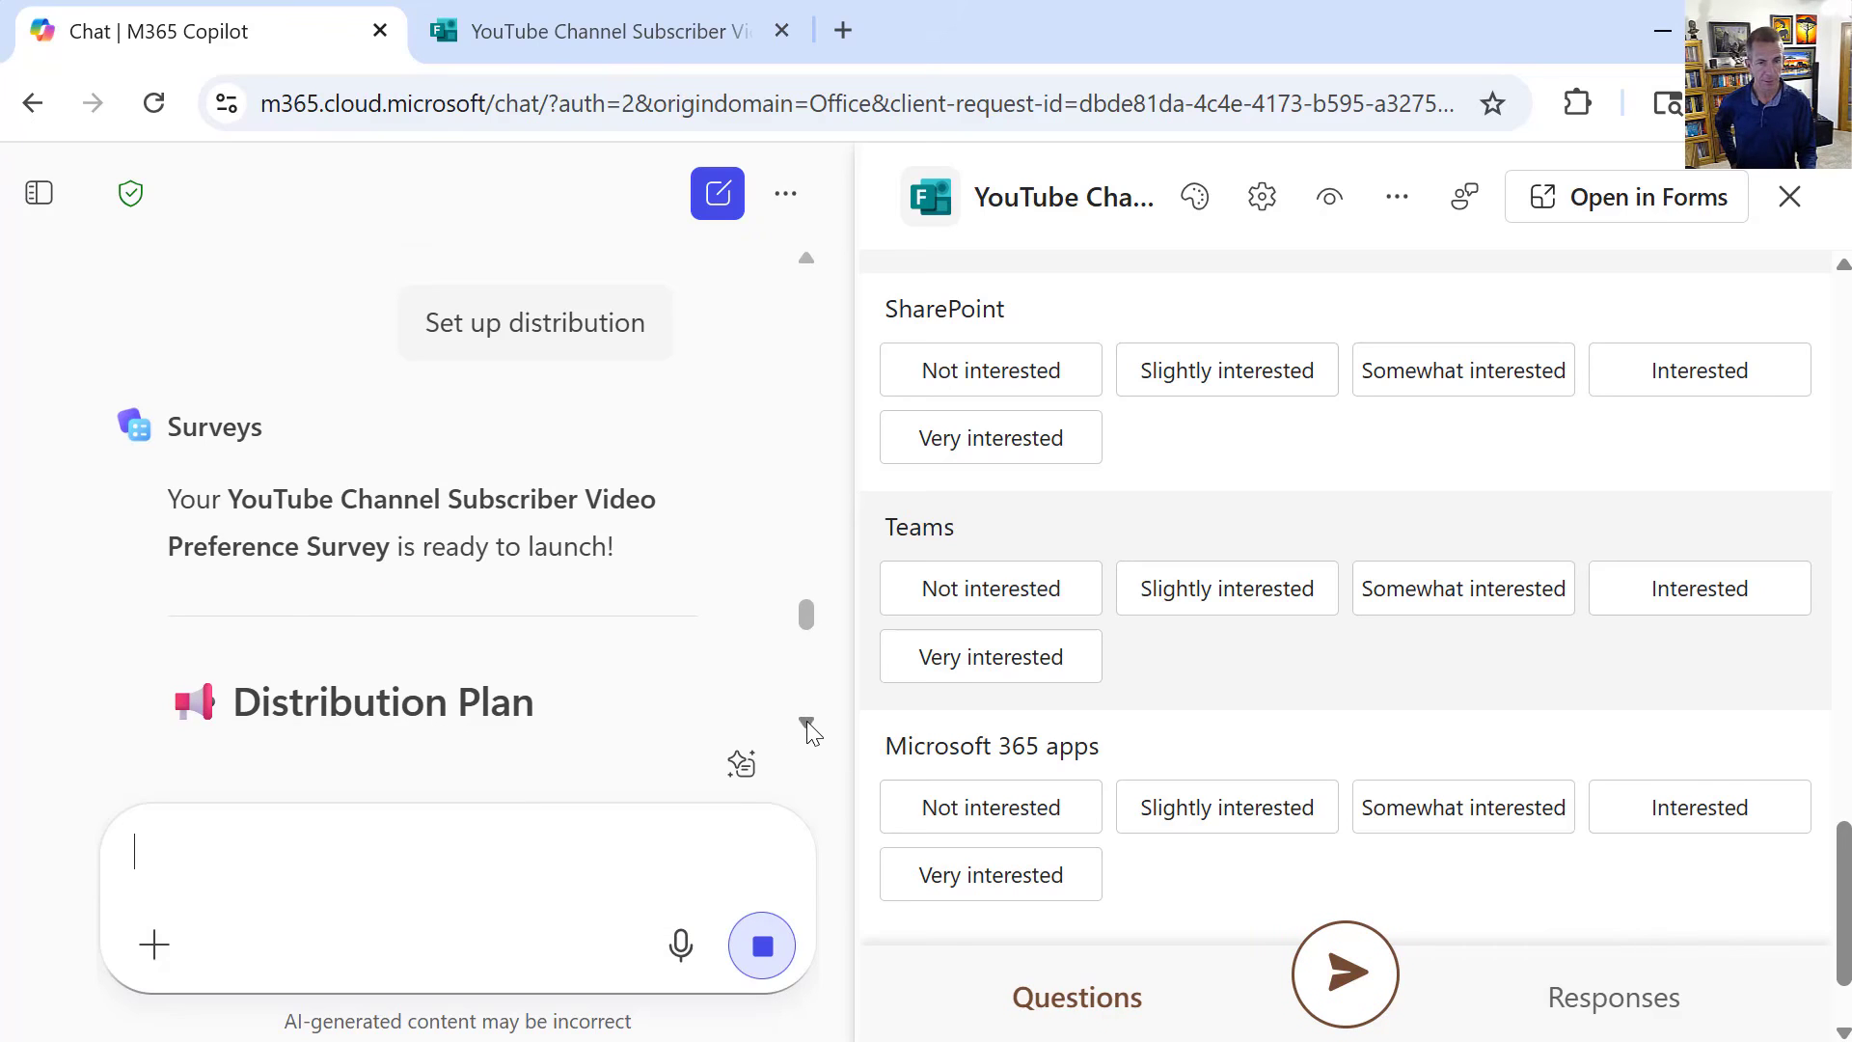
Read through the agent's distribution plan, including the e-mail and manual sharing options, response targets by day and next steps
{"action": "scroll", "coordinate": [806, 721], "scroll_direction": "up", "scroll_amount": 3}
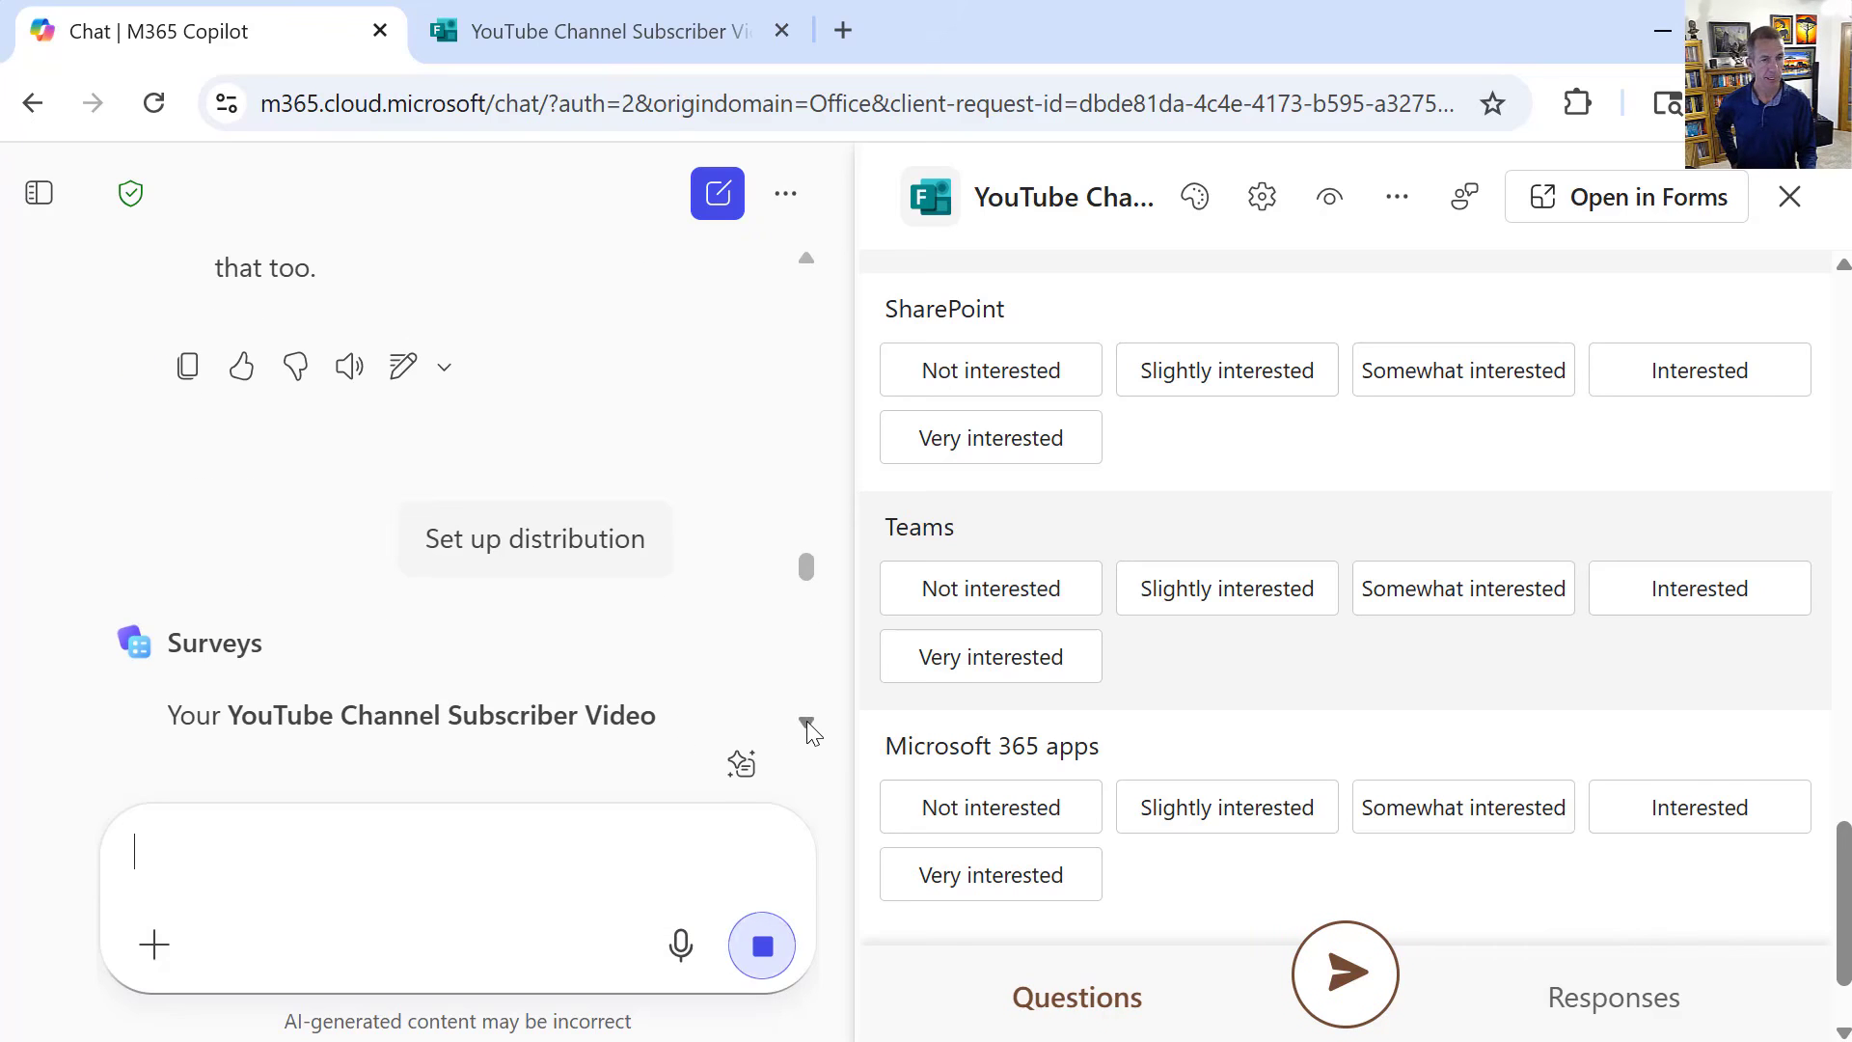
{"action": "scroll", "coordinate": [811, 569], "scroll_direction": "up", "scroll_amount": 5}
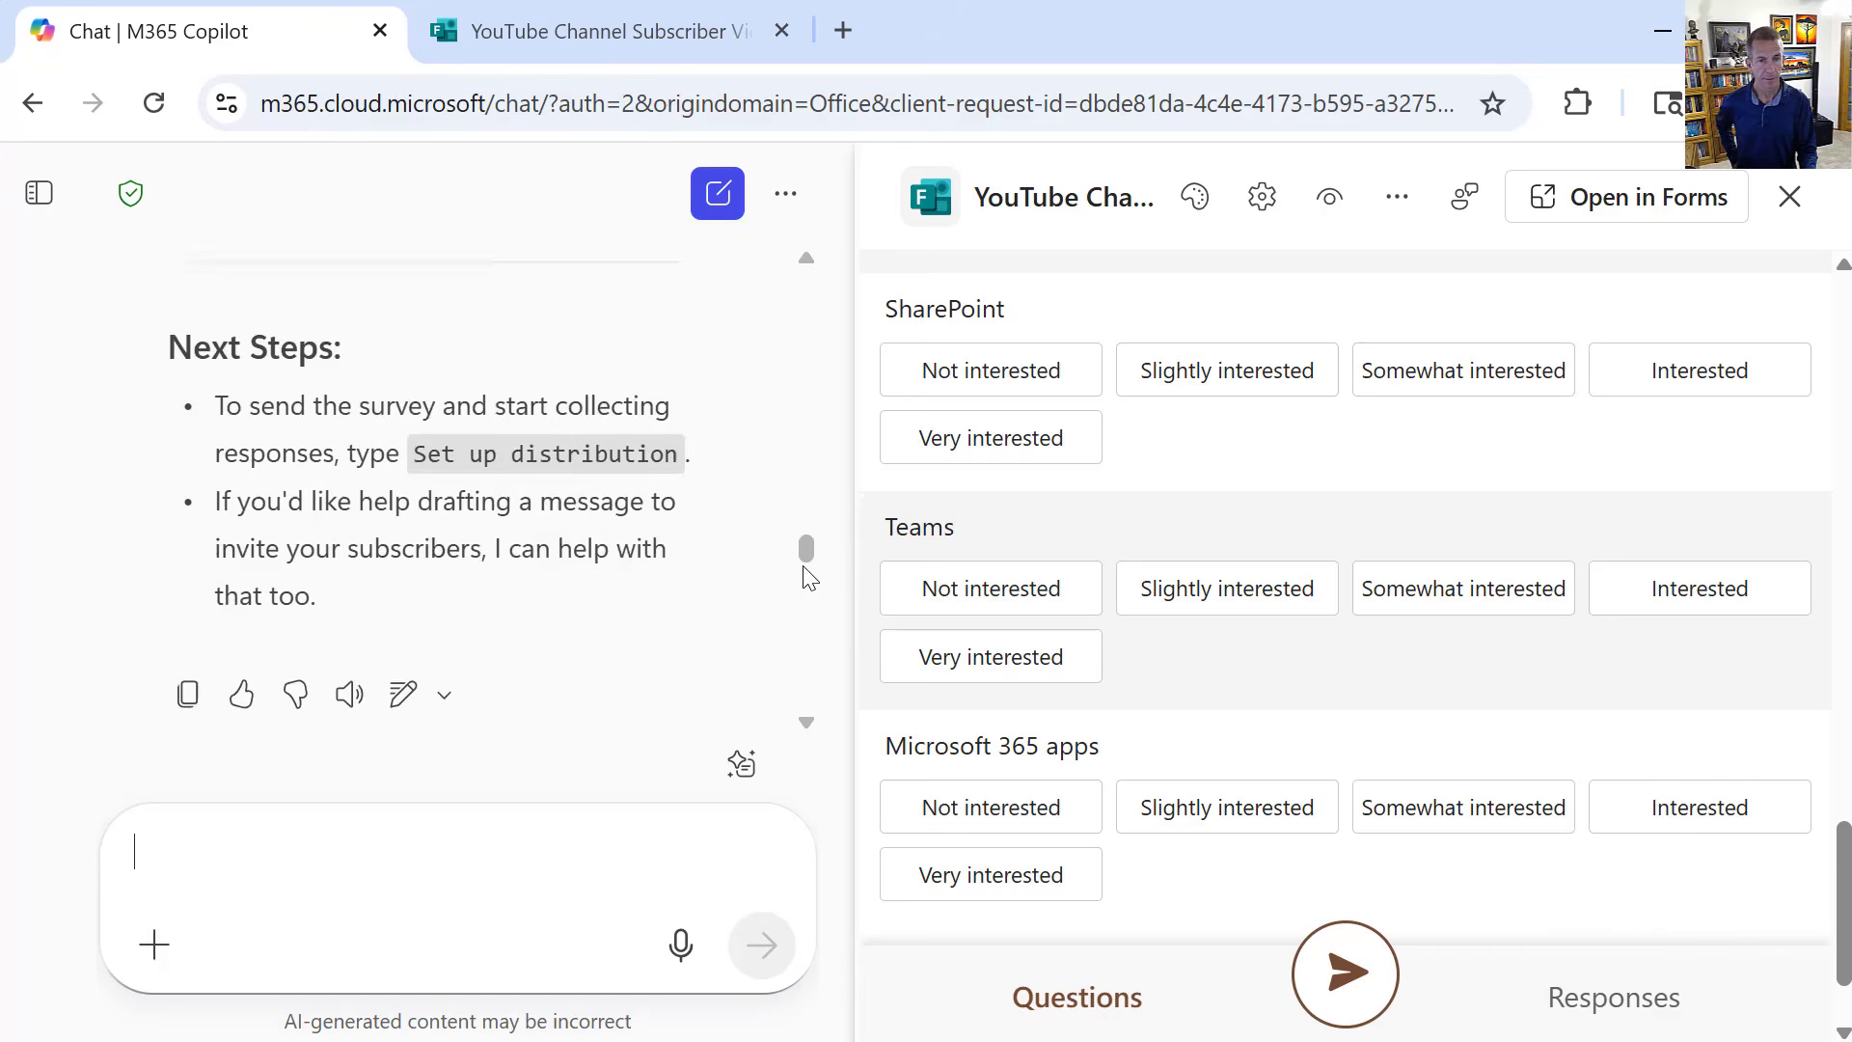
{"action": "left_click", "coordinate": [807, 610]}
{"action": "left_click", "coordinate": [807, 610]}
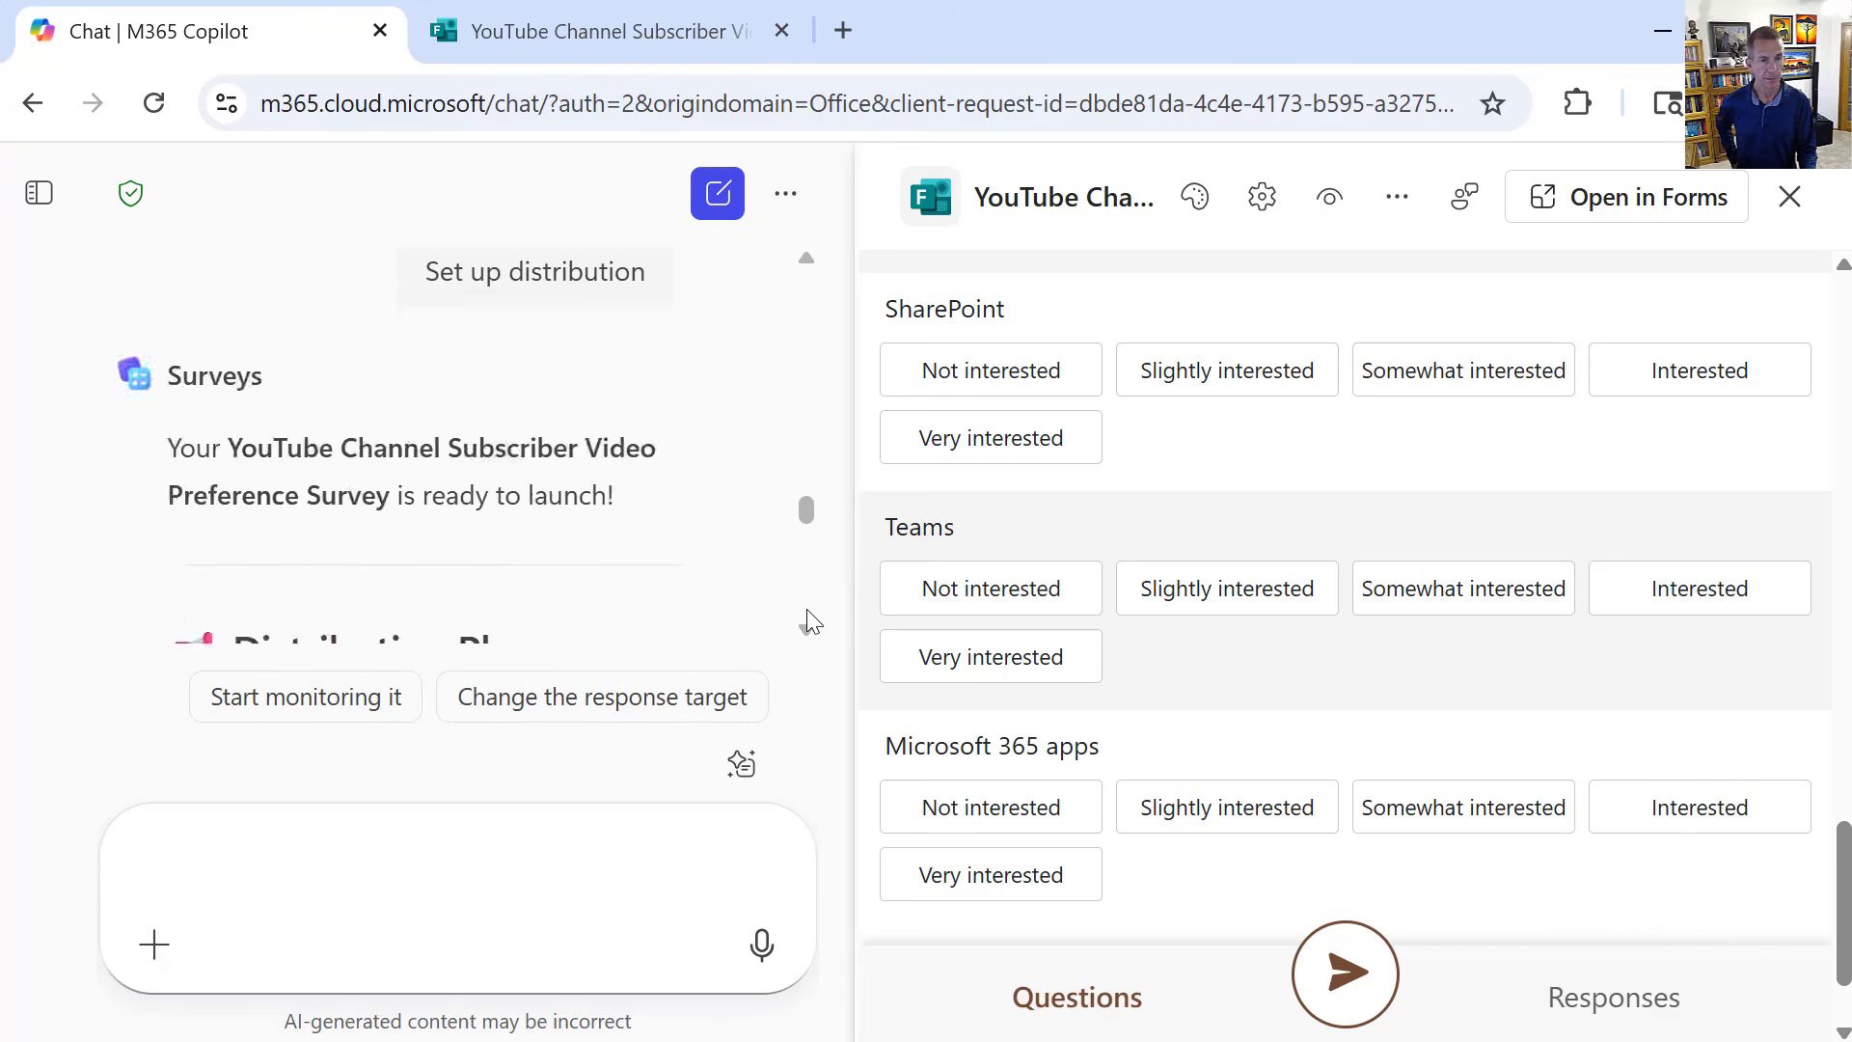
{"action": "left_click", "coordinate": [807, 610]}
{"action": "left_click", "coordinate": [806, 609]}
{"action": "left_click", "coordinate": [806, 610]}
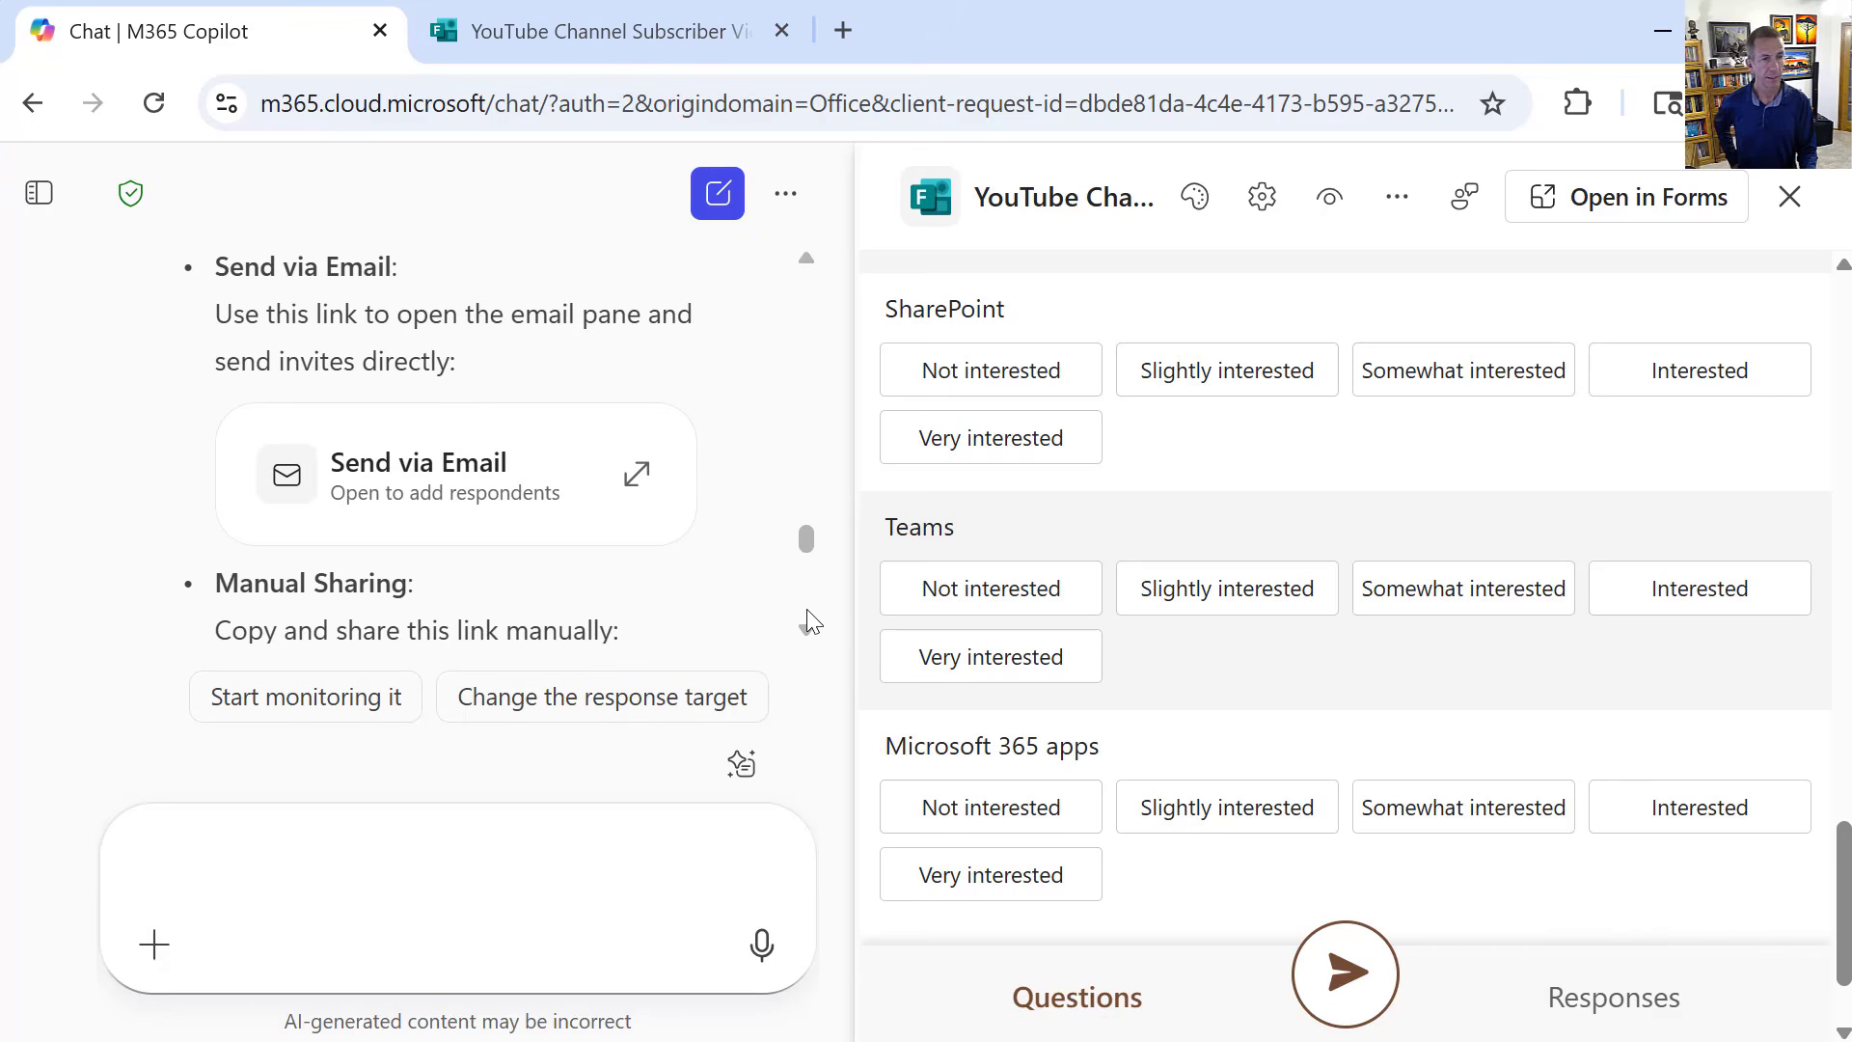
{"action": "left_click", "coordinate": [806, 609]}
{"action": "left_click", "coordinate": [807, 610]}
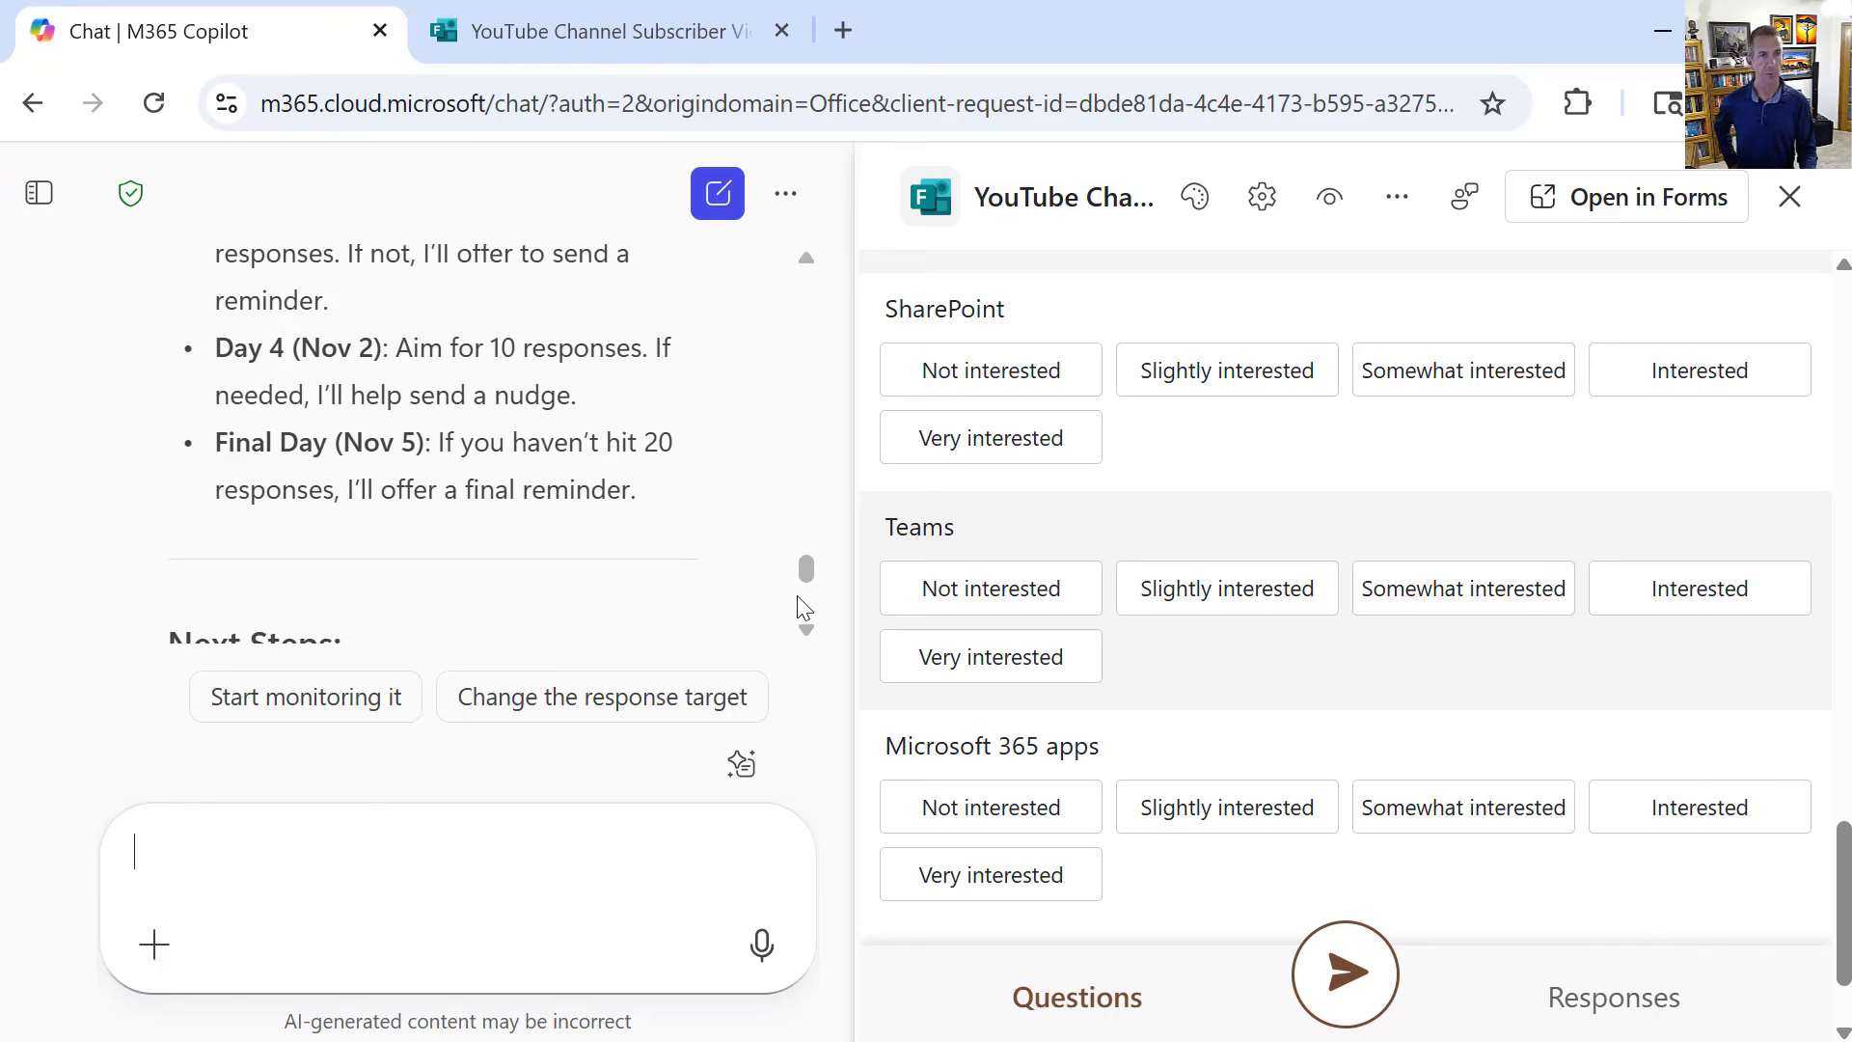
{"action": "left_click", "coordinate": [806, 632]}
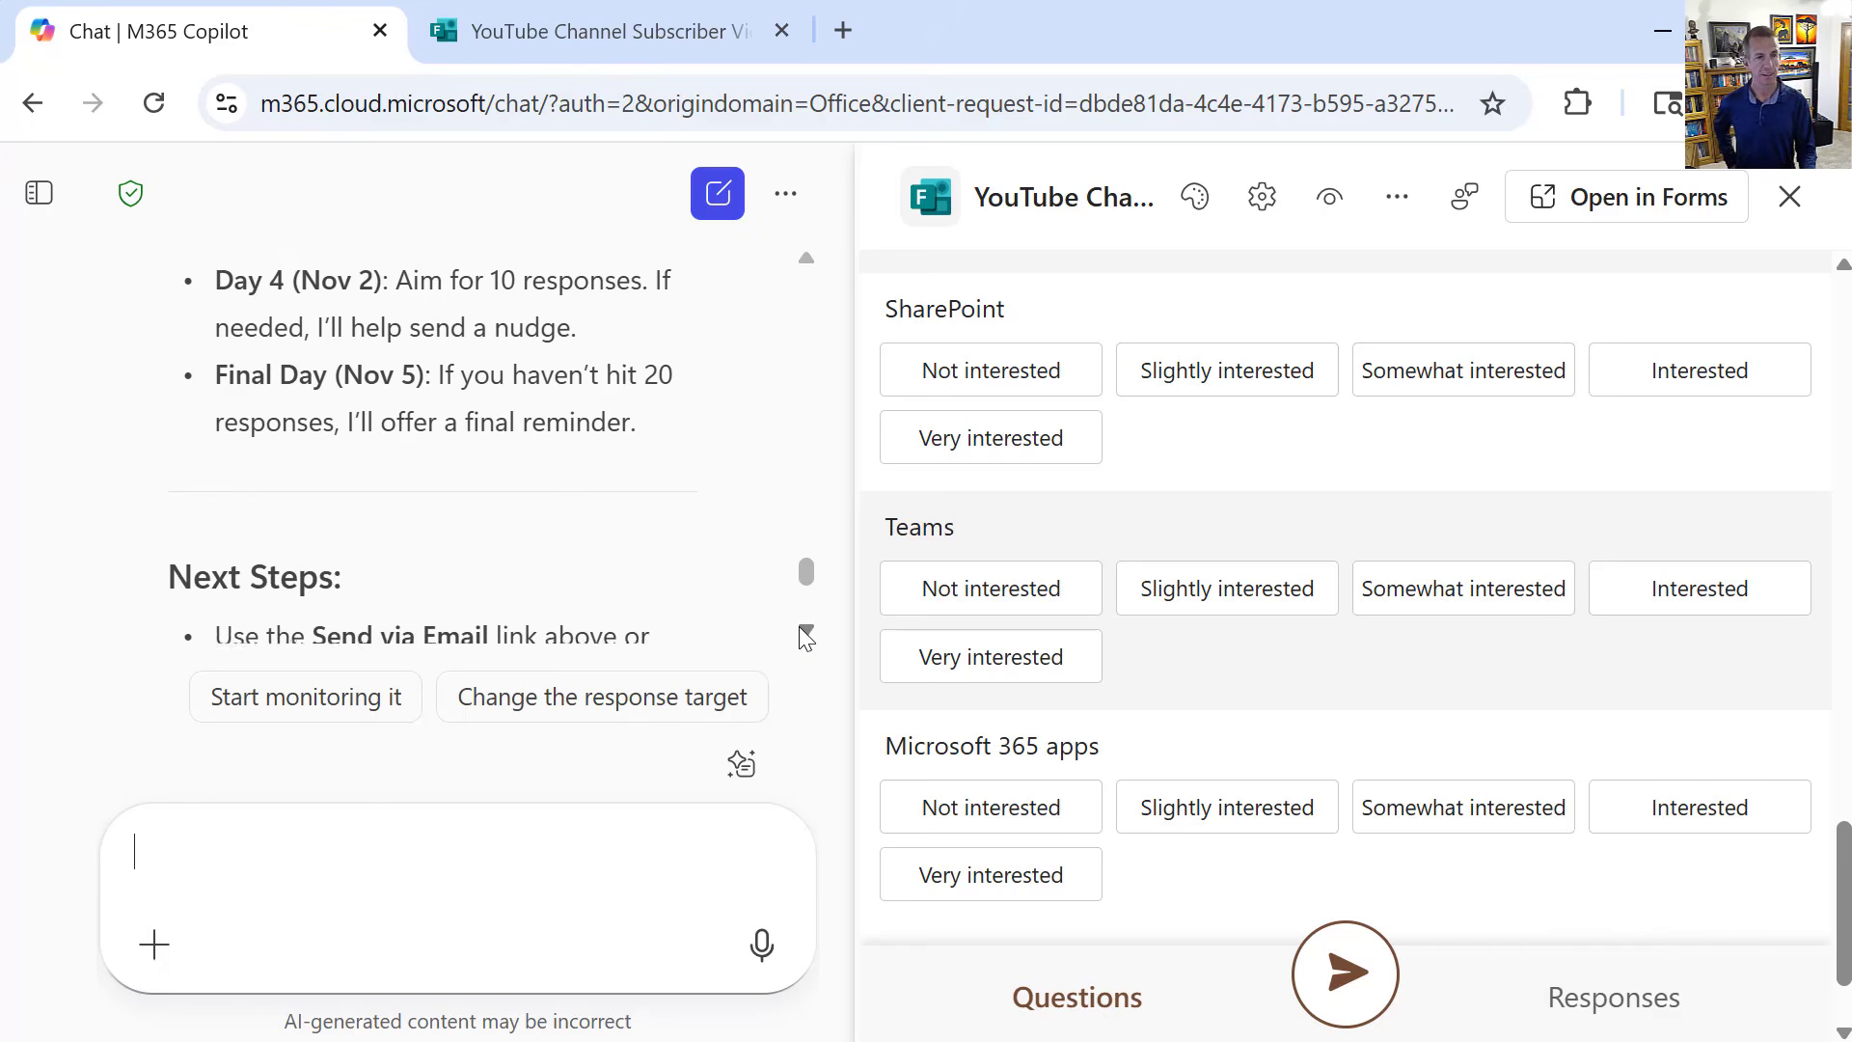
{"action": "left_click", "coordinate": [807, 632]}
{"action": "left_click", "coordinate": [806, 631]}
{"action": "left_click", "coordinate": [806, 632]}
{"action": "left_click", "coordinate": [806, 631]}
{"action": "left_click", "coordinate": [806, 632]}
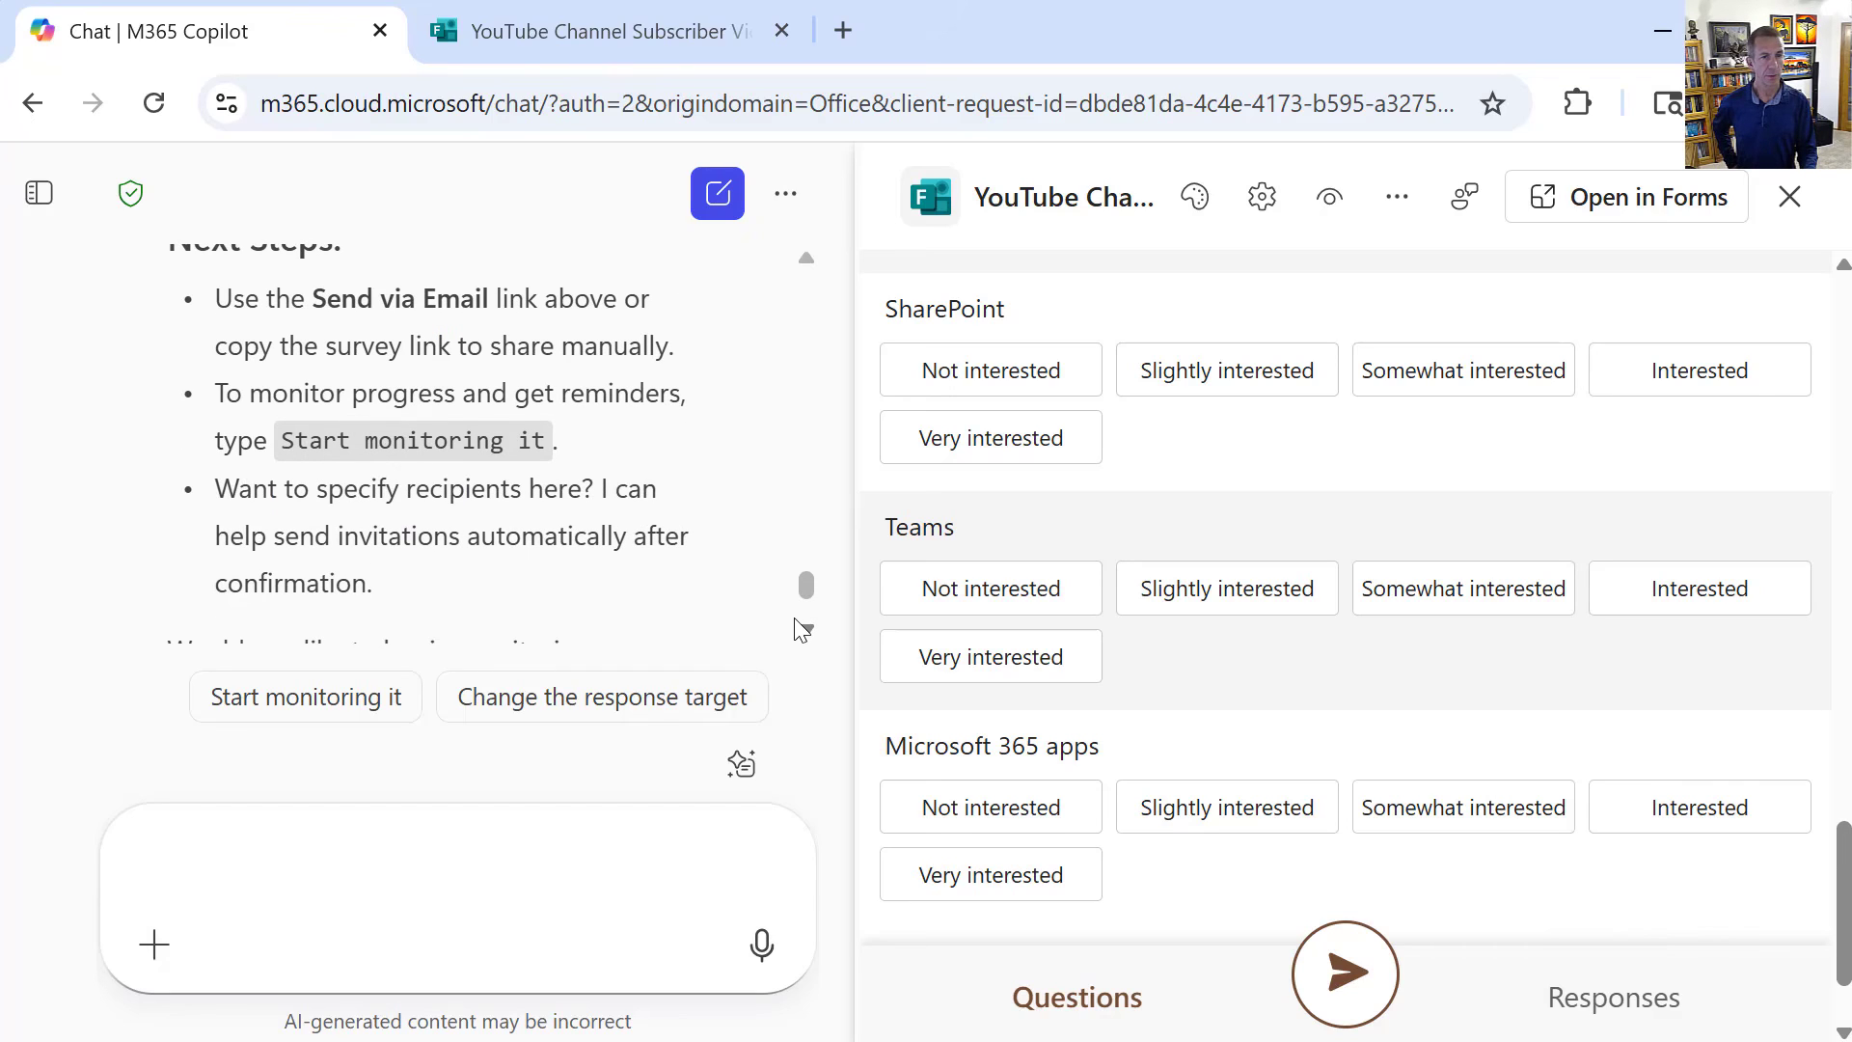
{"action": "left_click", "coordinate": [801, 627]}
{"action": "left_click", "coordinate": [801, 627]}
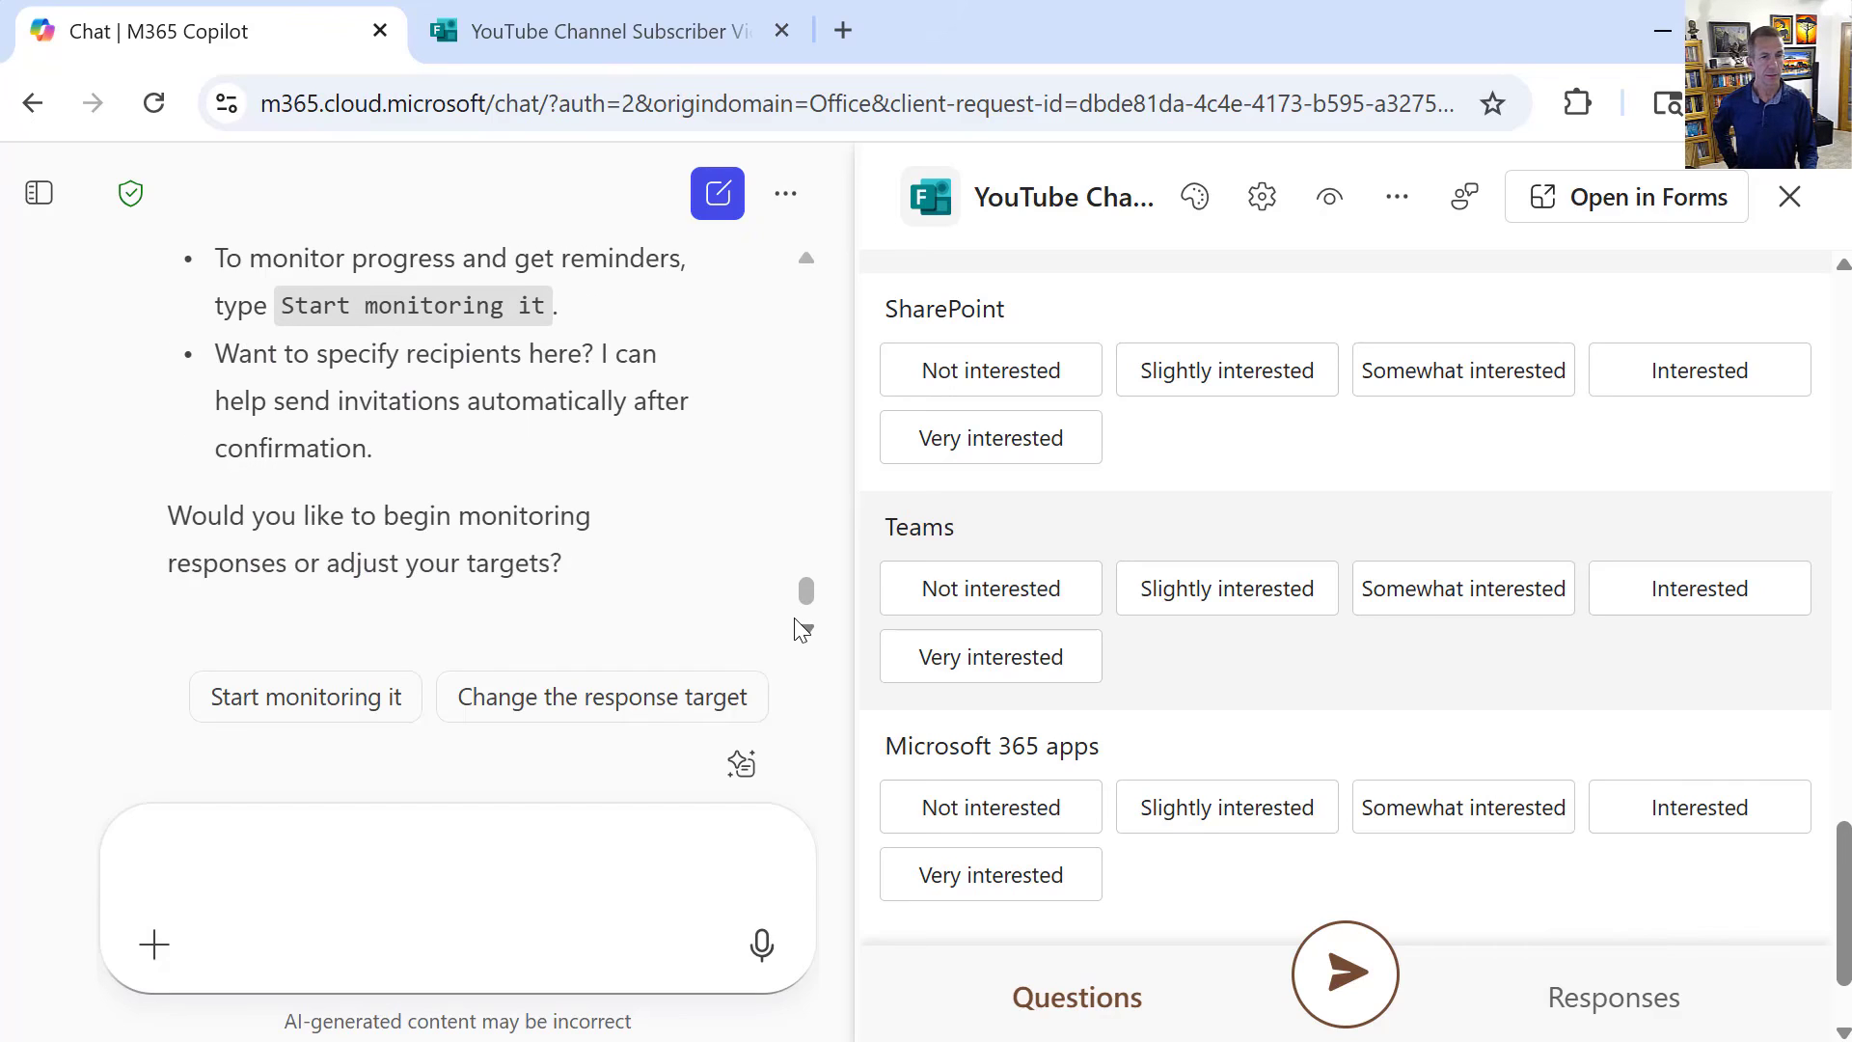
{"action": "left_click_drag", "start_coordinate": [807, 600], "coordinate": [808, 605]}
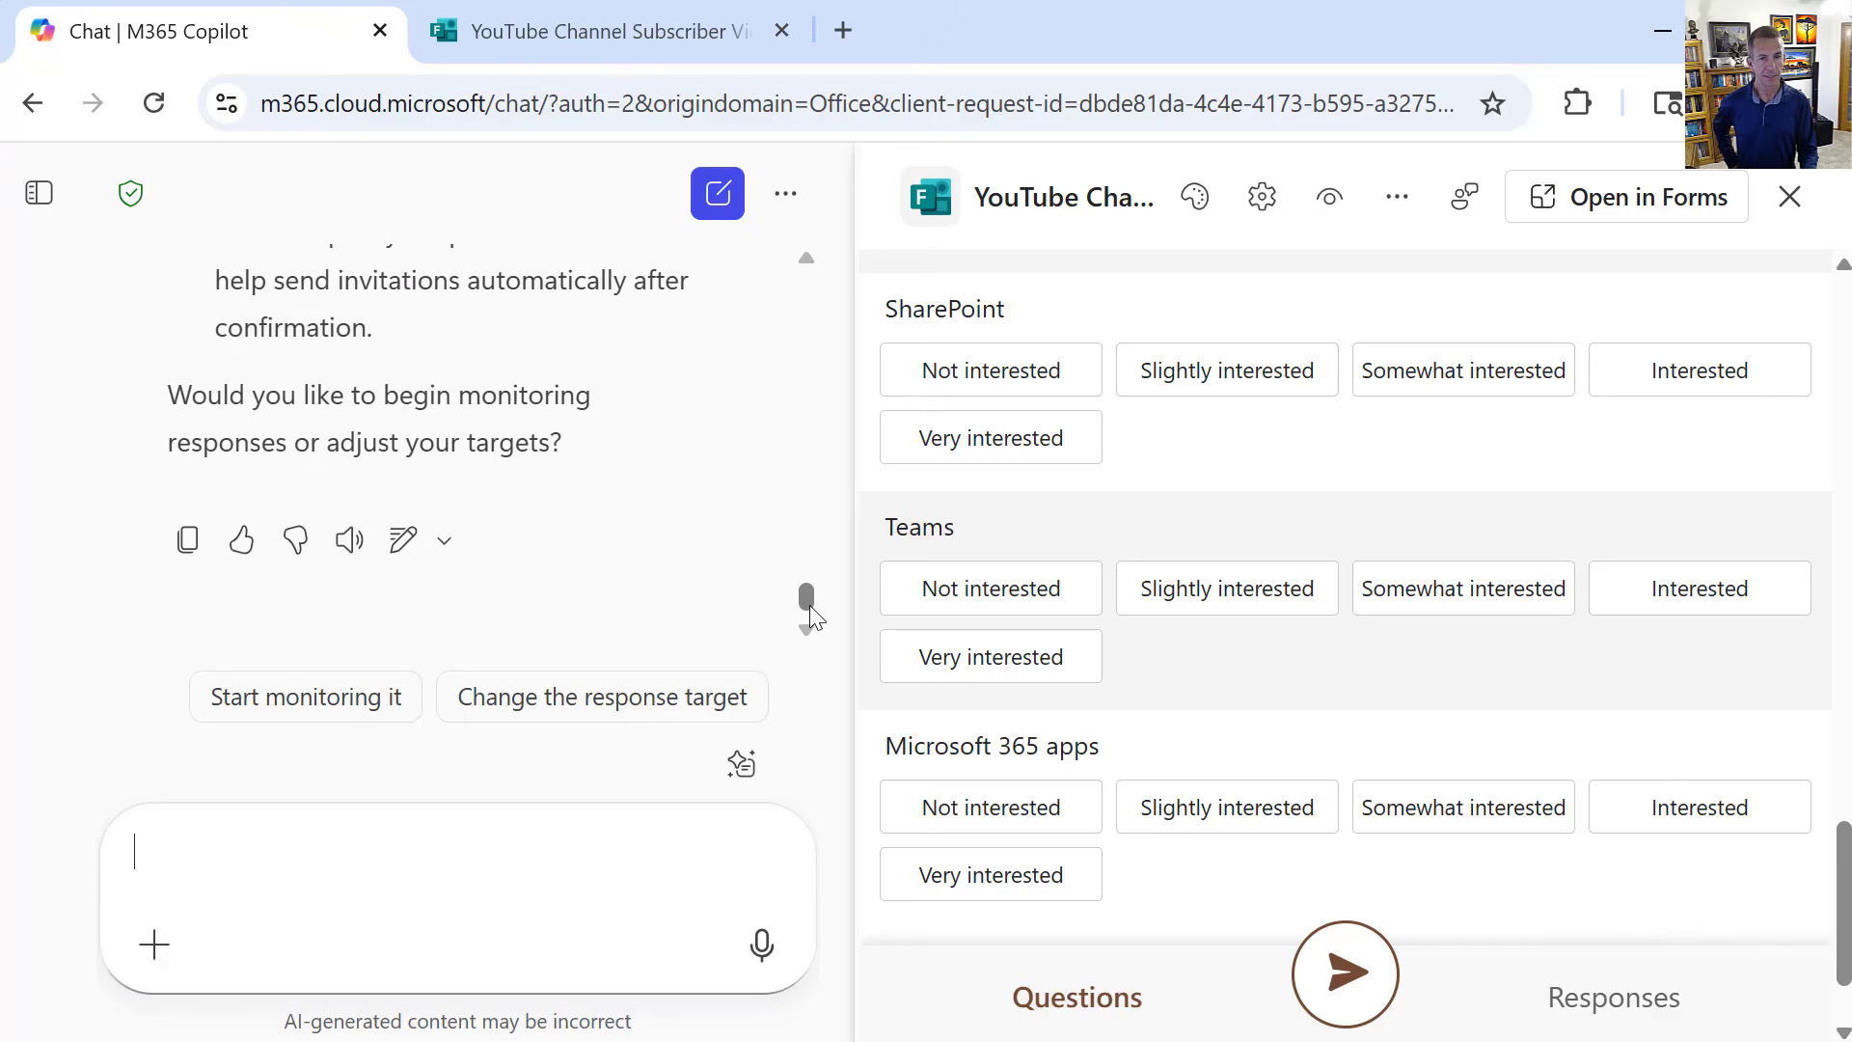
Ask the Surveys agent to send the survey to the recipient's e-mail address
{"action": "left_click", "coordinate": [484, 834]}
{"action": "type", "text": "se"}
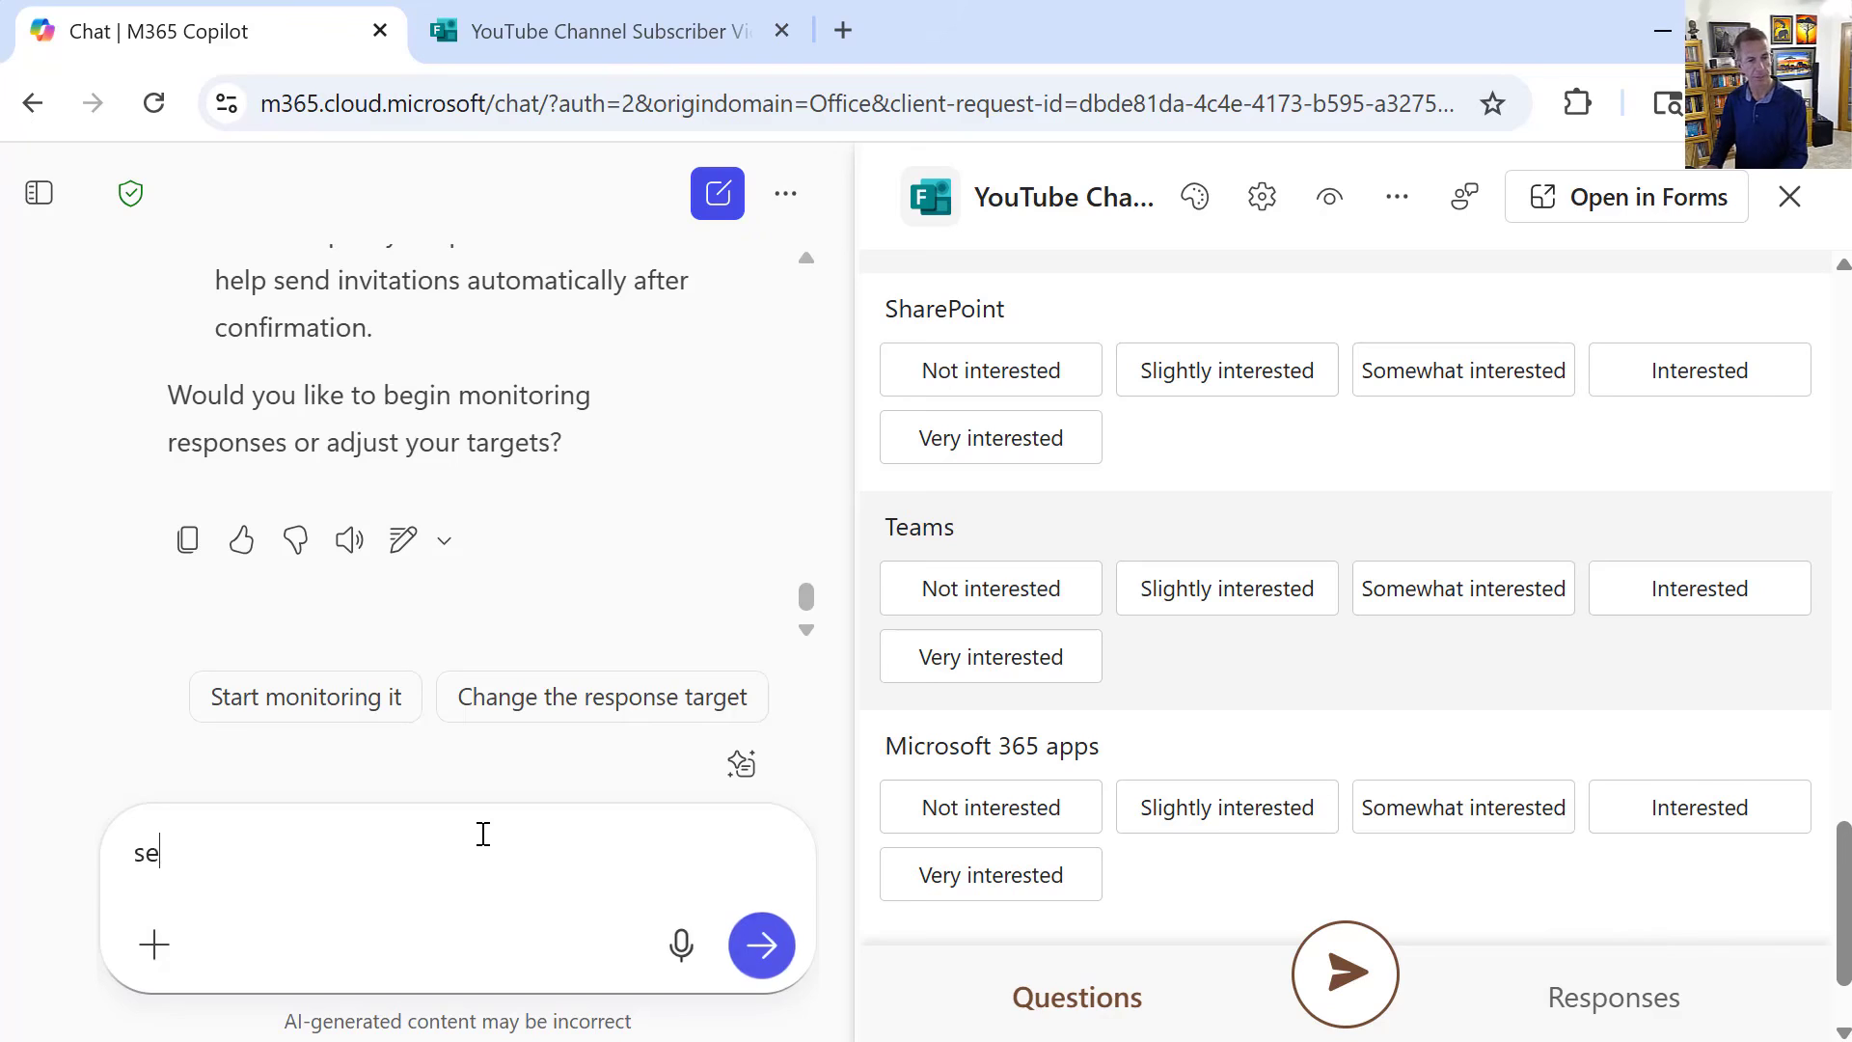
{"action": "type", "text": "nd to"}
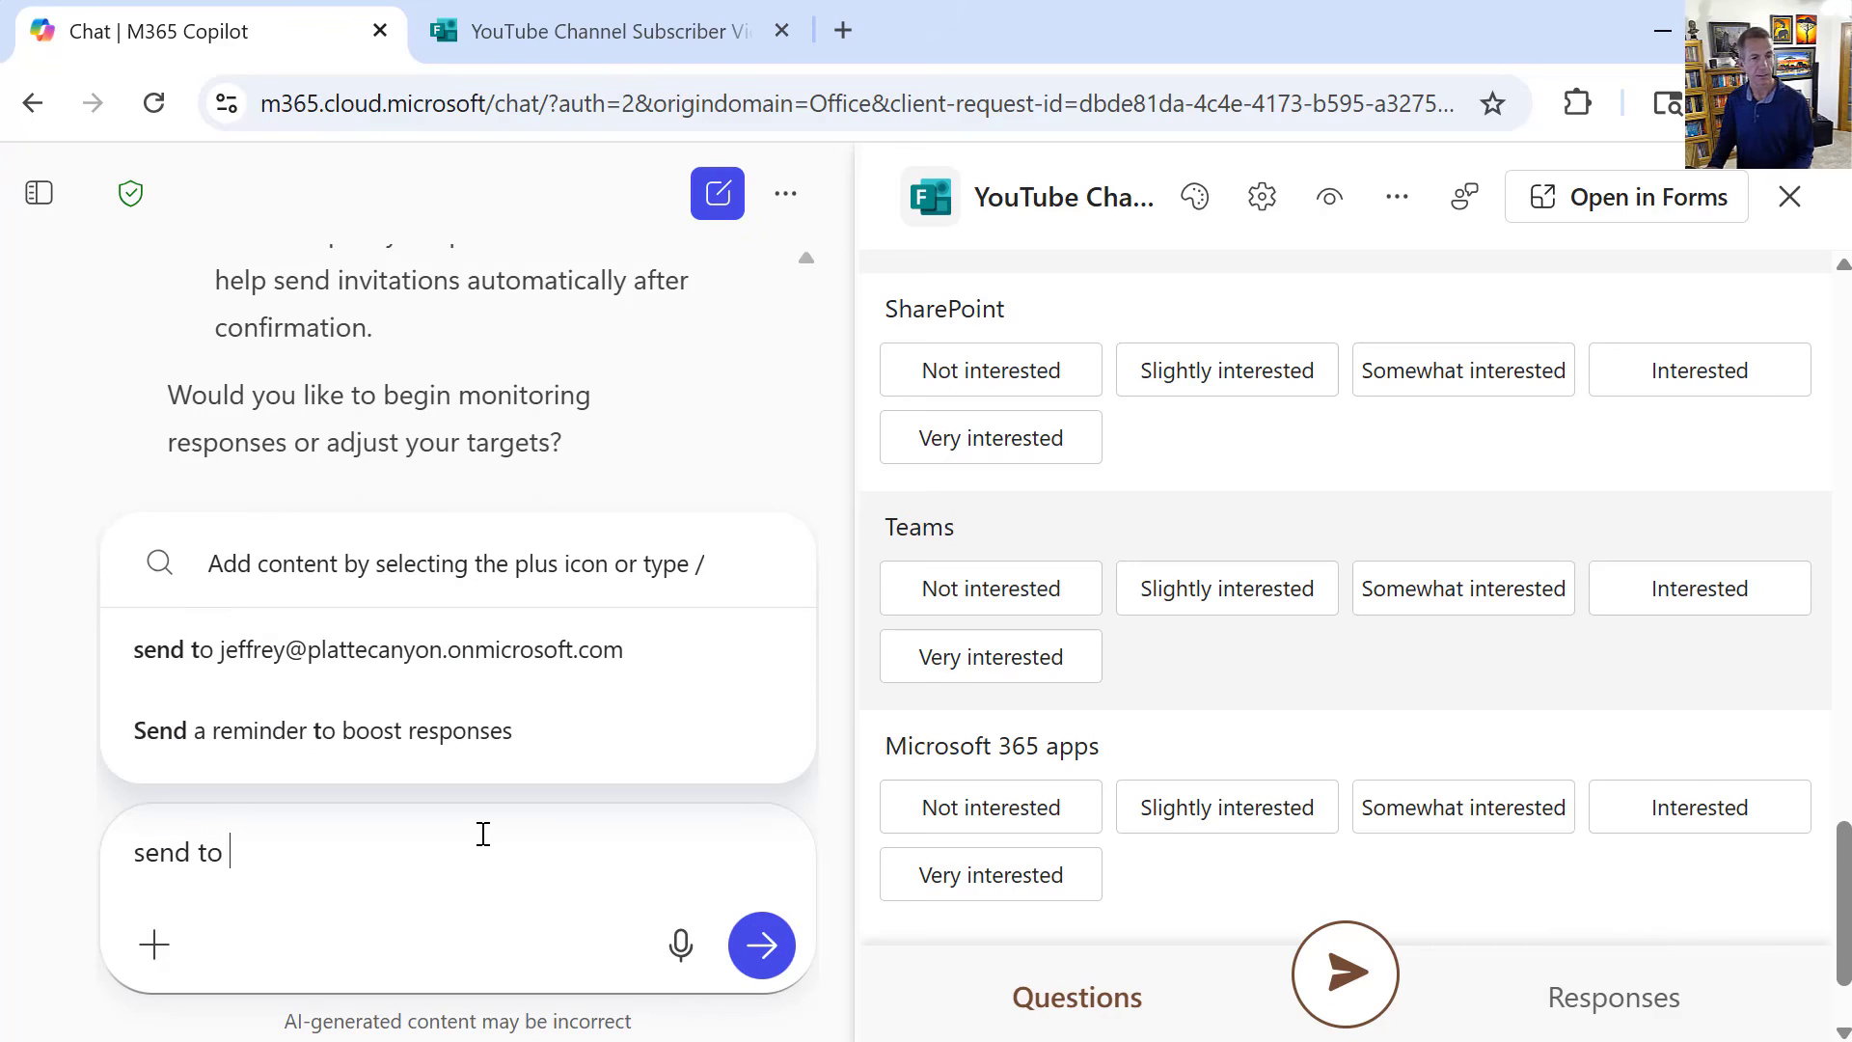
{"action": "left_click", "coordinate": [379, 653]}
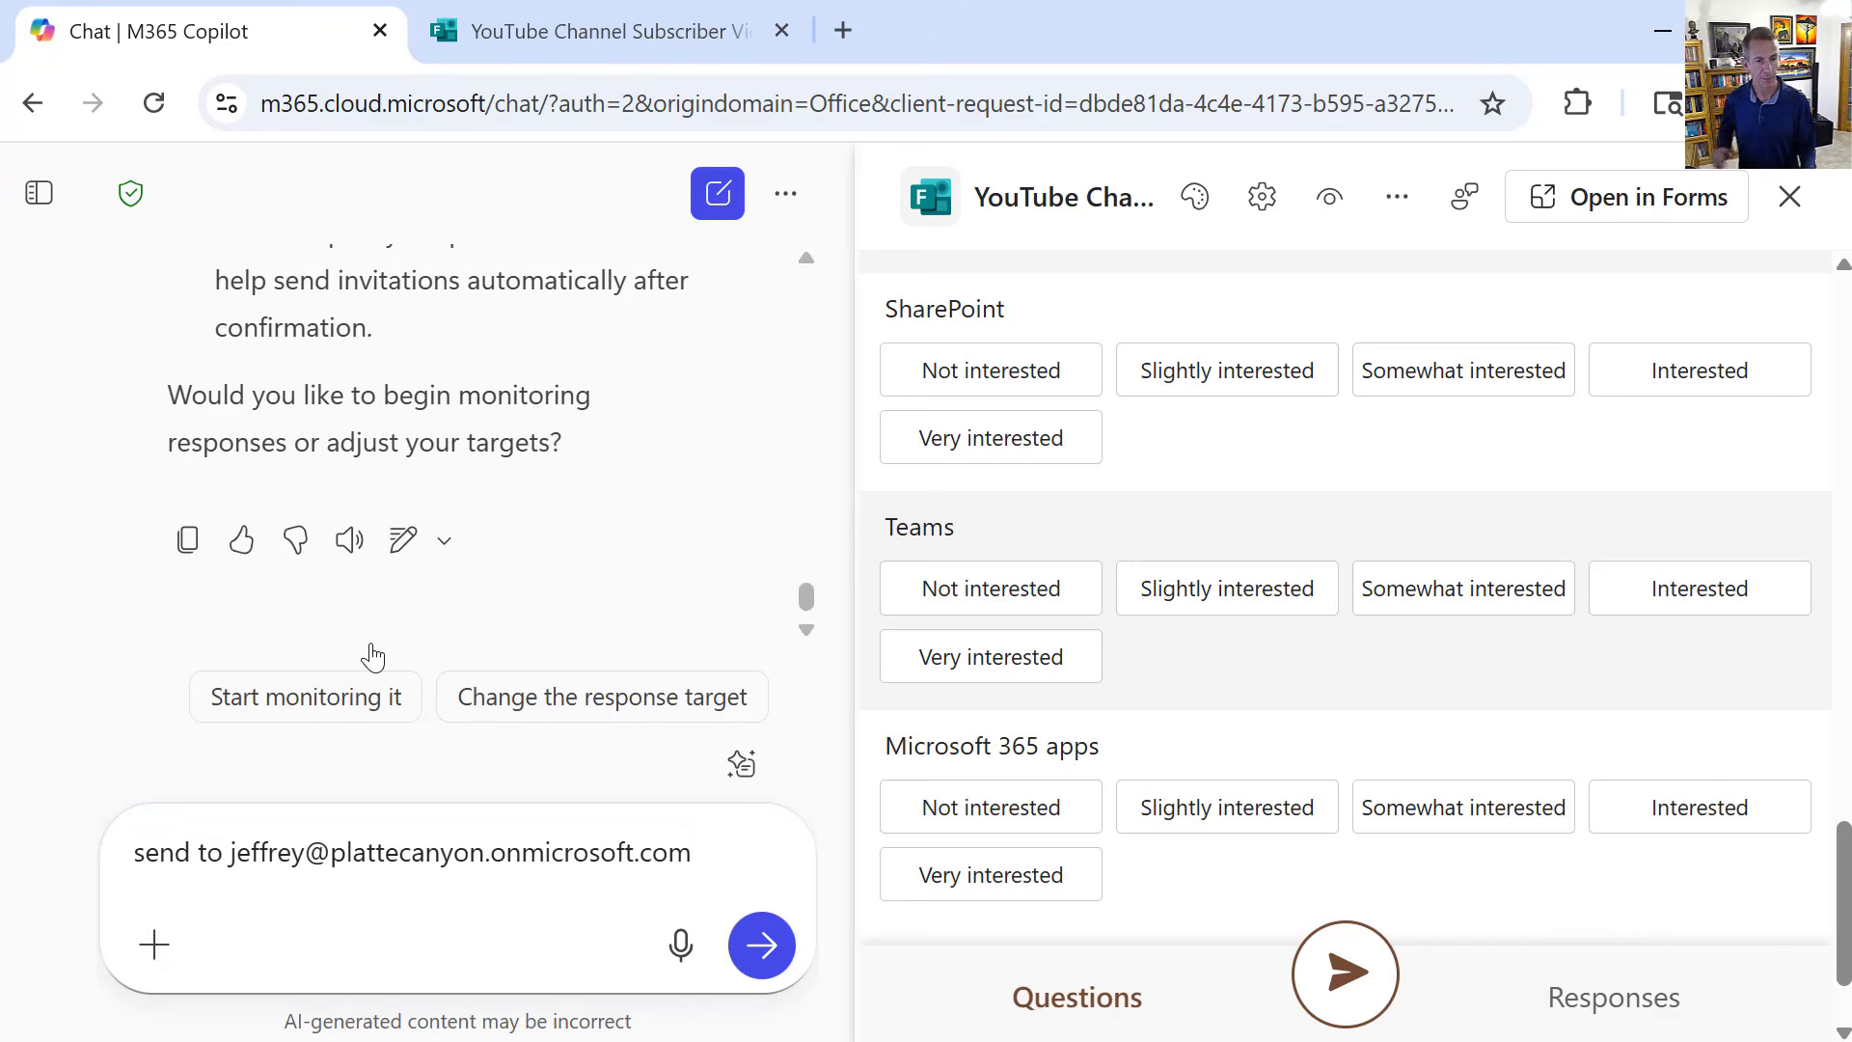
{"action": "left_click", "coordinate": [759, 966]}
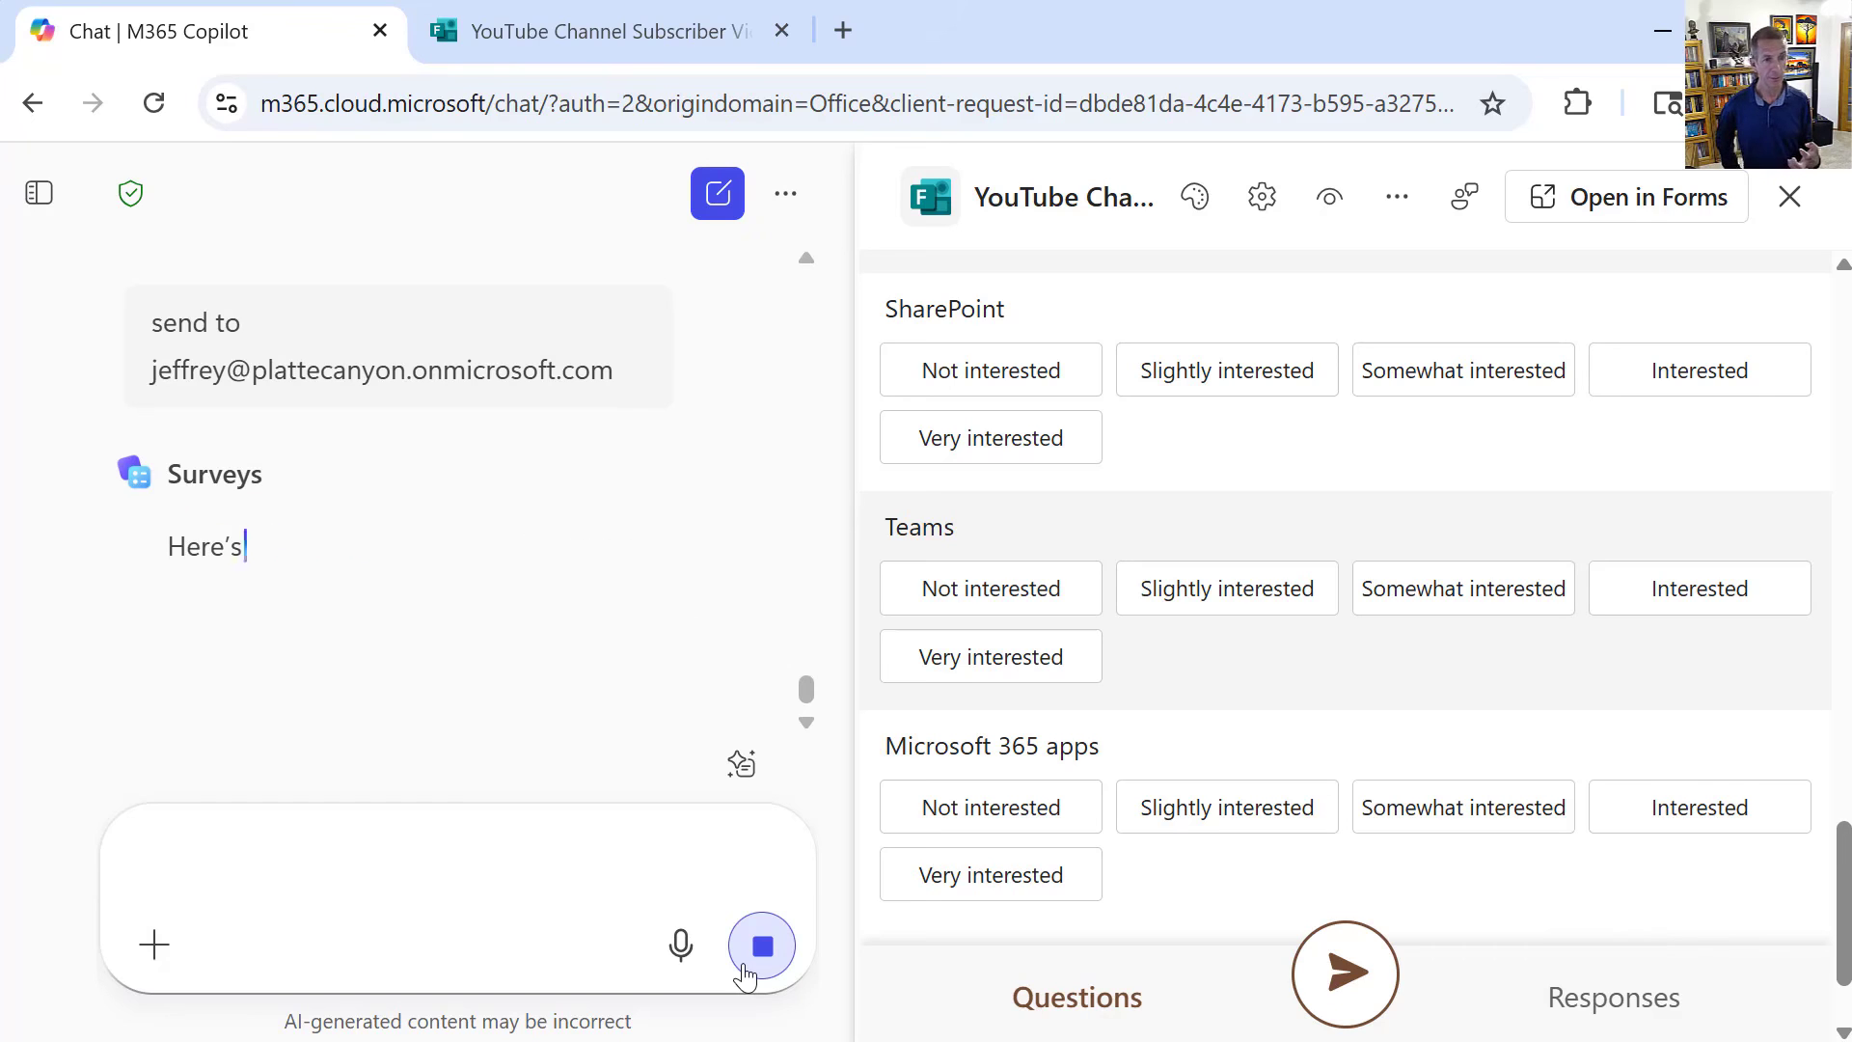
Review the drafted invitation message and tell the agent "Send the invitation now"
{"action": "left_click", "coordinate": [807, 722]}
{"action": "left_click", "coordinate": [808, 722]}
{"action": "left_click", "coordinate": [808, 722]}
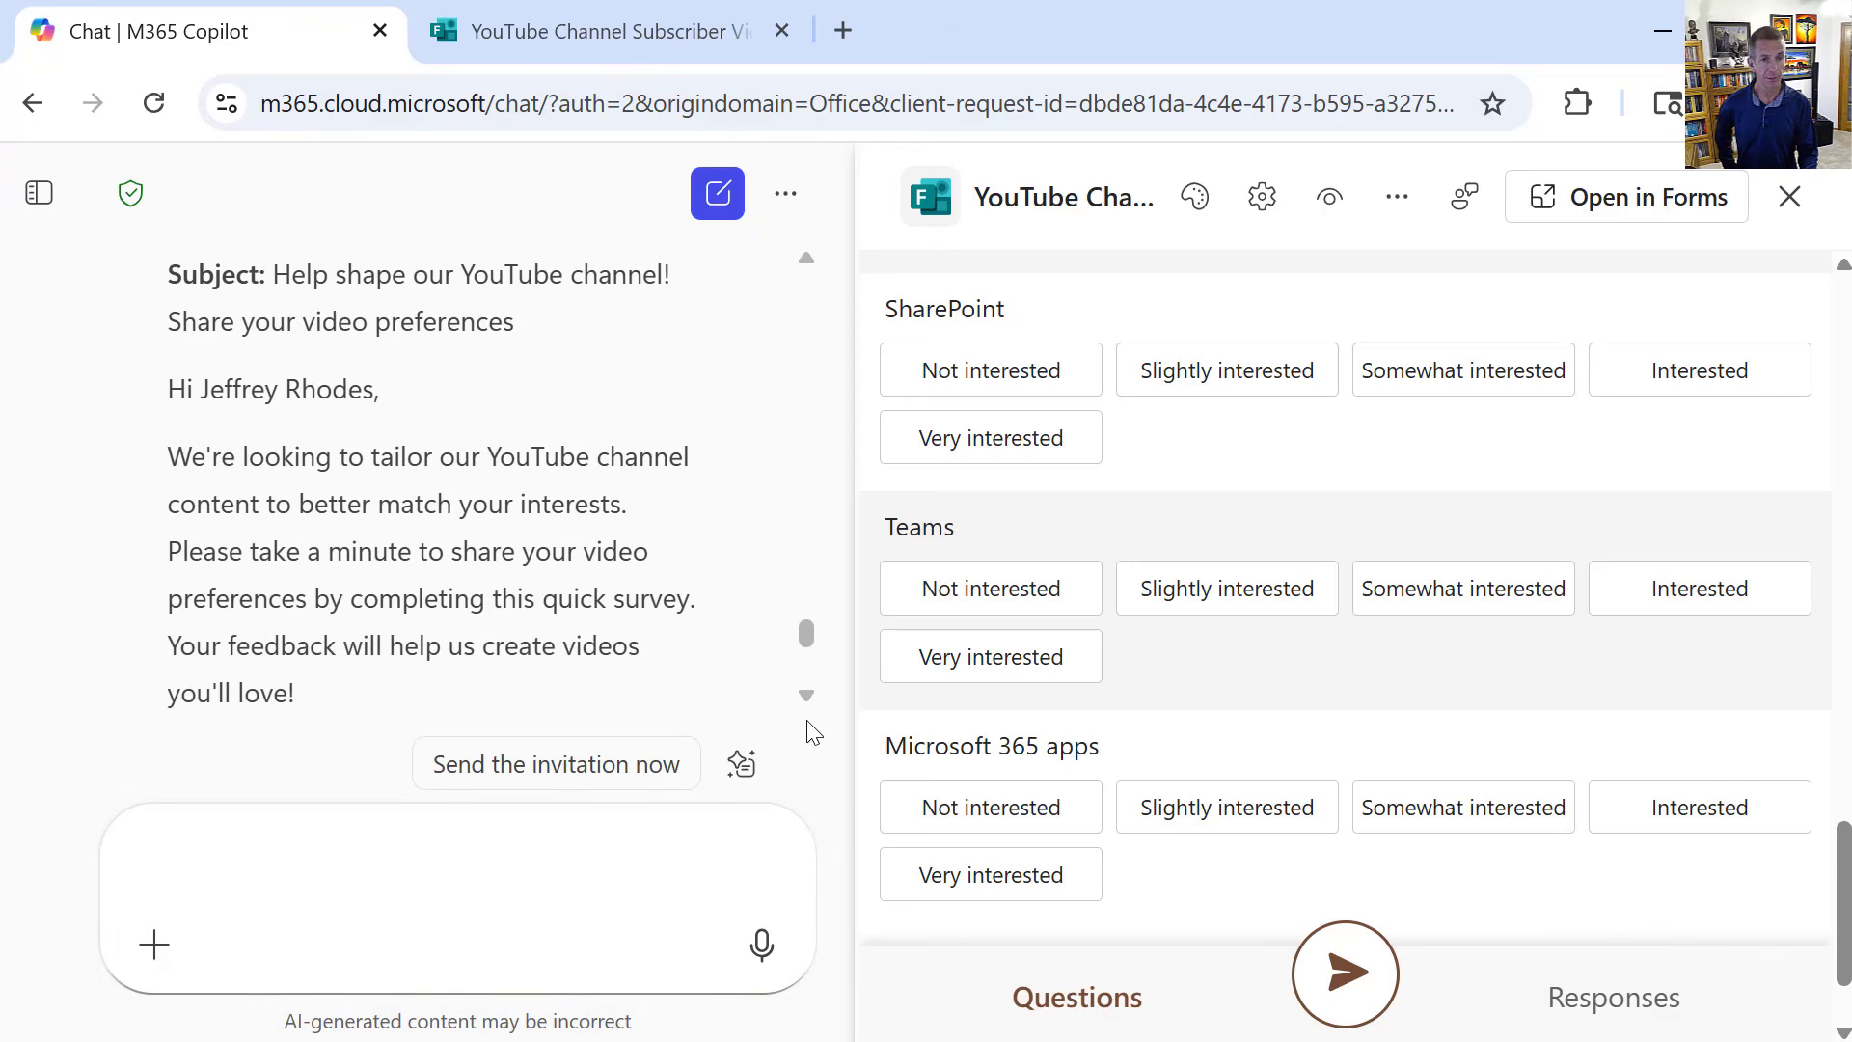
{"action": "scroll", "coordinate": [796, 690], "scroll_direction": "down", "scroll_amount": 3}
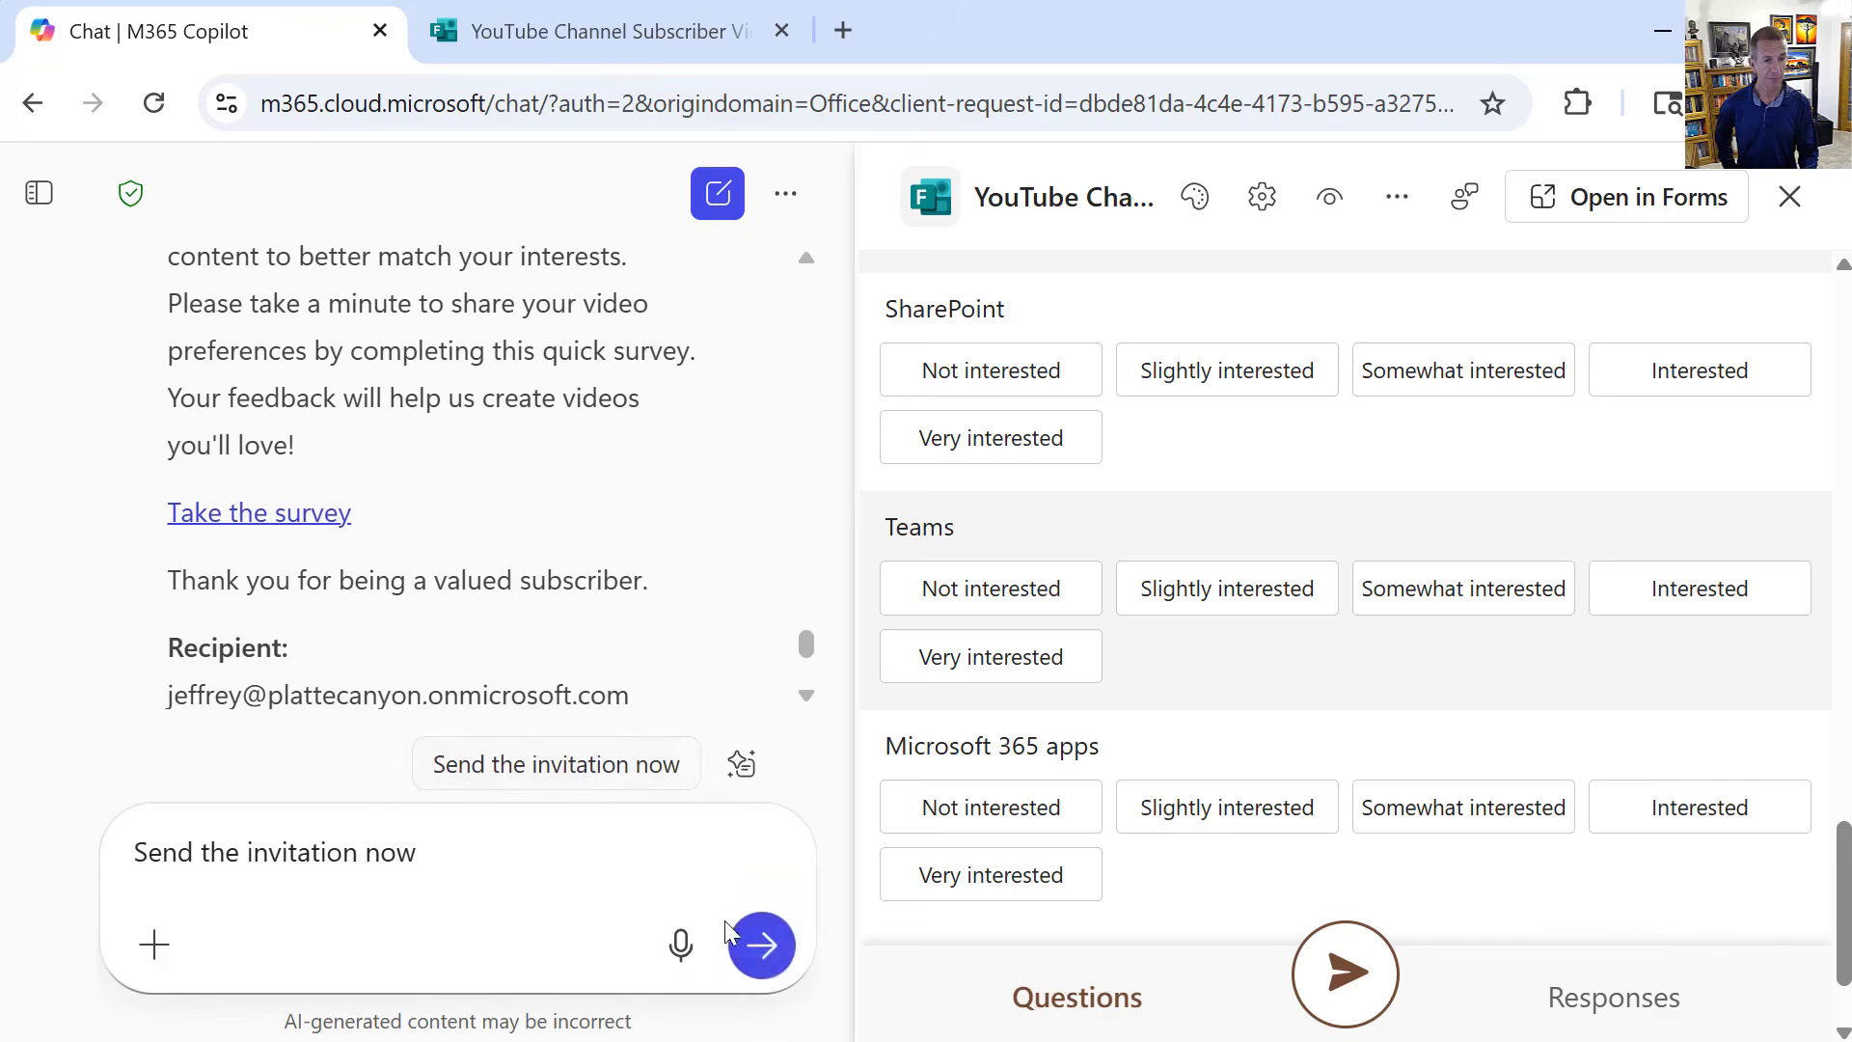
{"action": "left_click", "coordinate": [763, 946]}
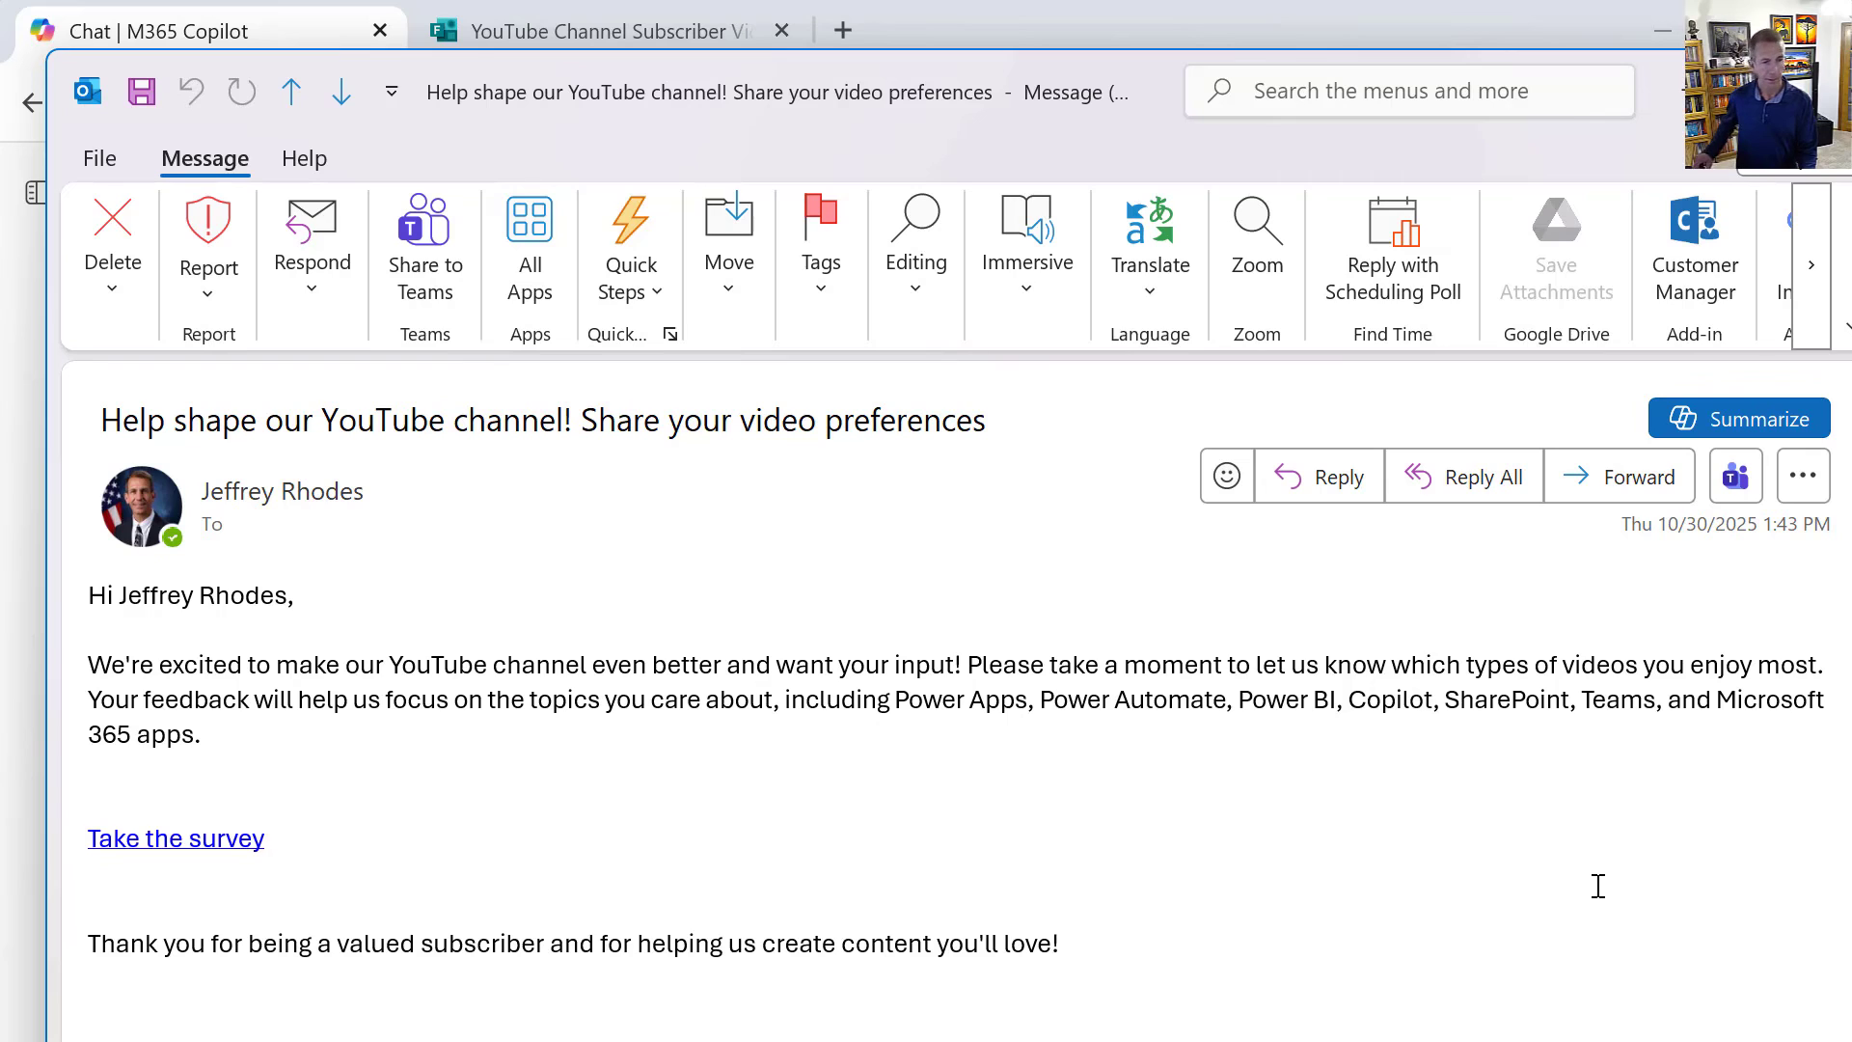
Open the survey from the invitation e-mail in Outlook and continue with the account that is already signed in
{"action": "left_click", "coordinate": [229, 843]}
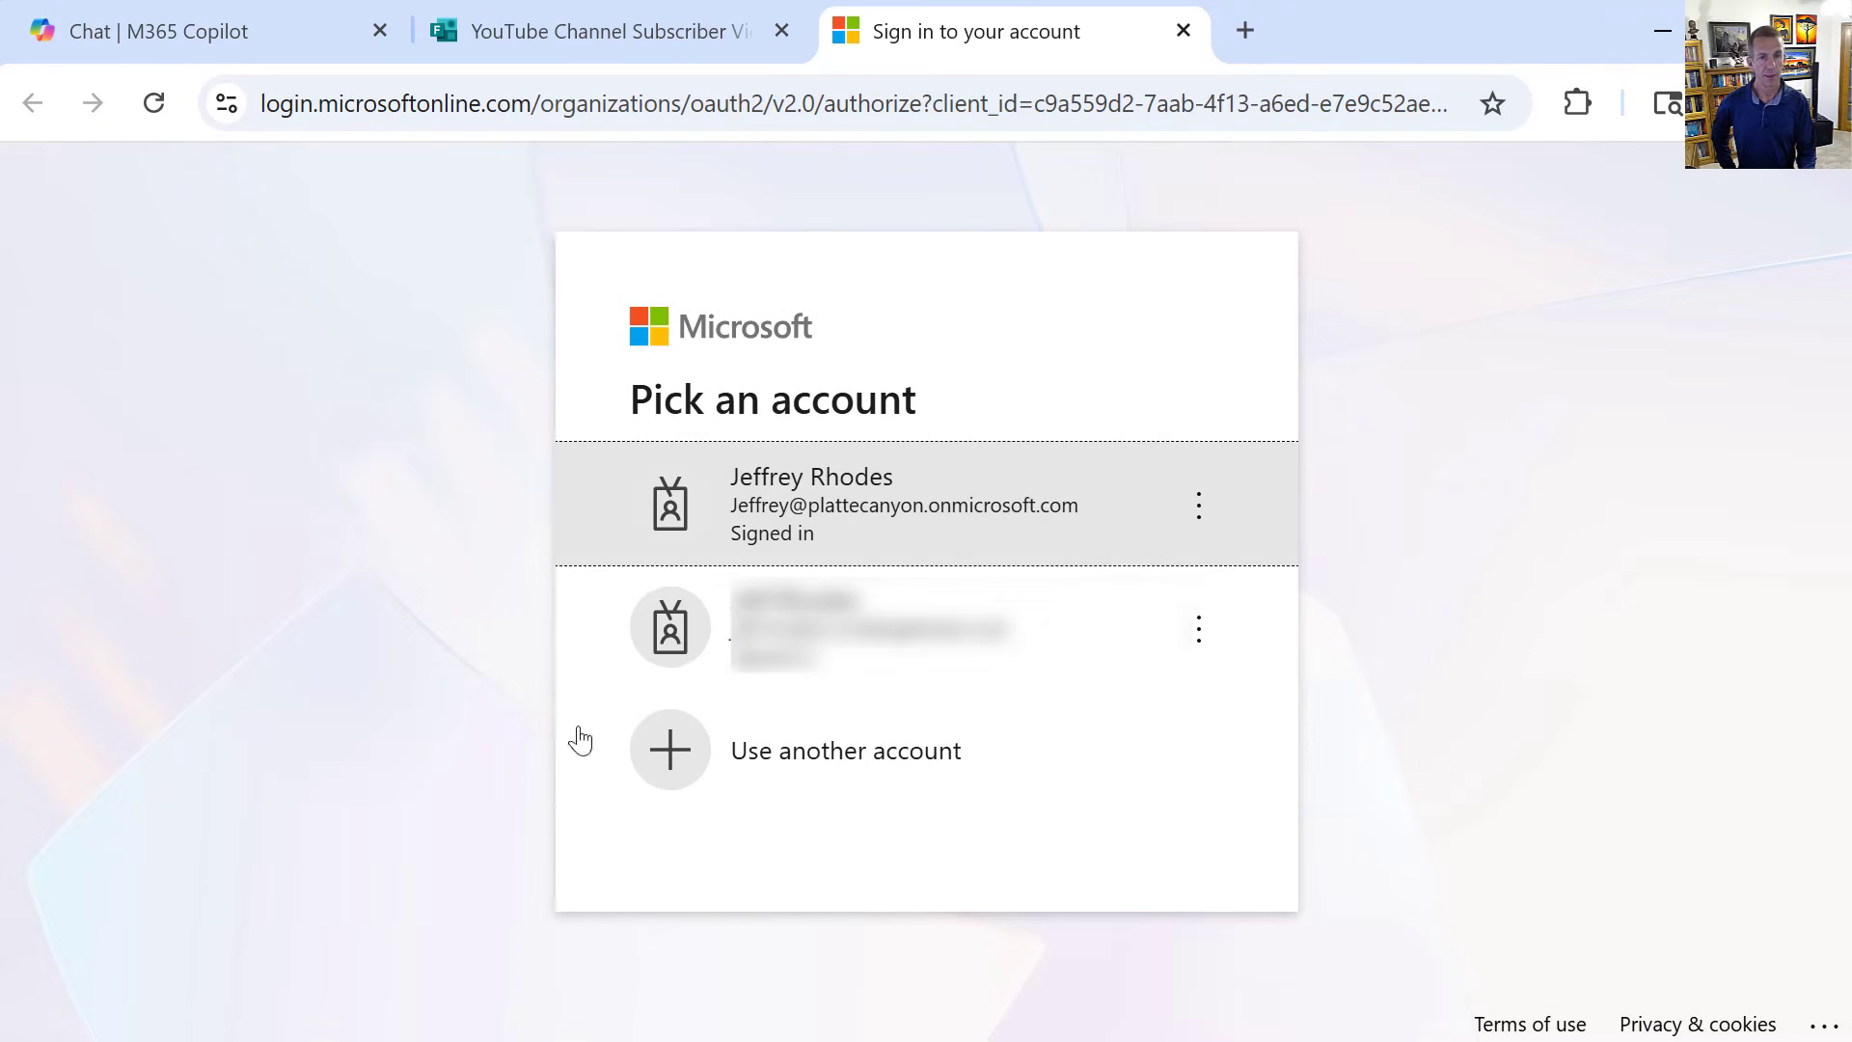
{"action": "left_click", "coordinate": [756, 537]}
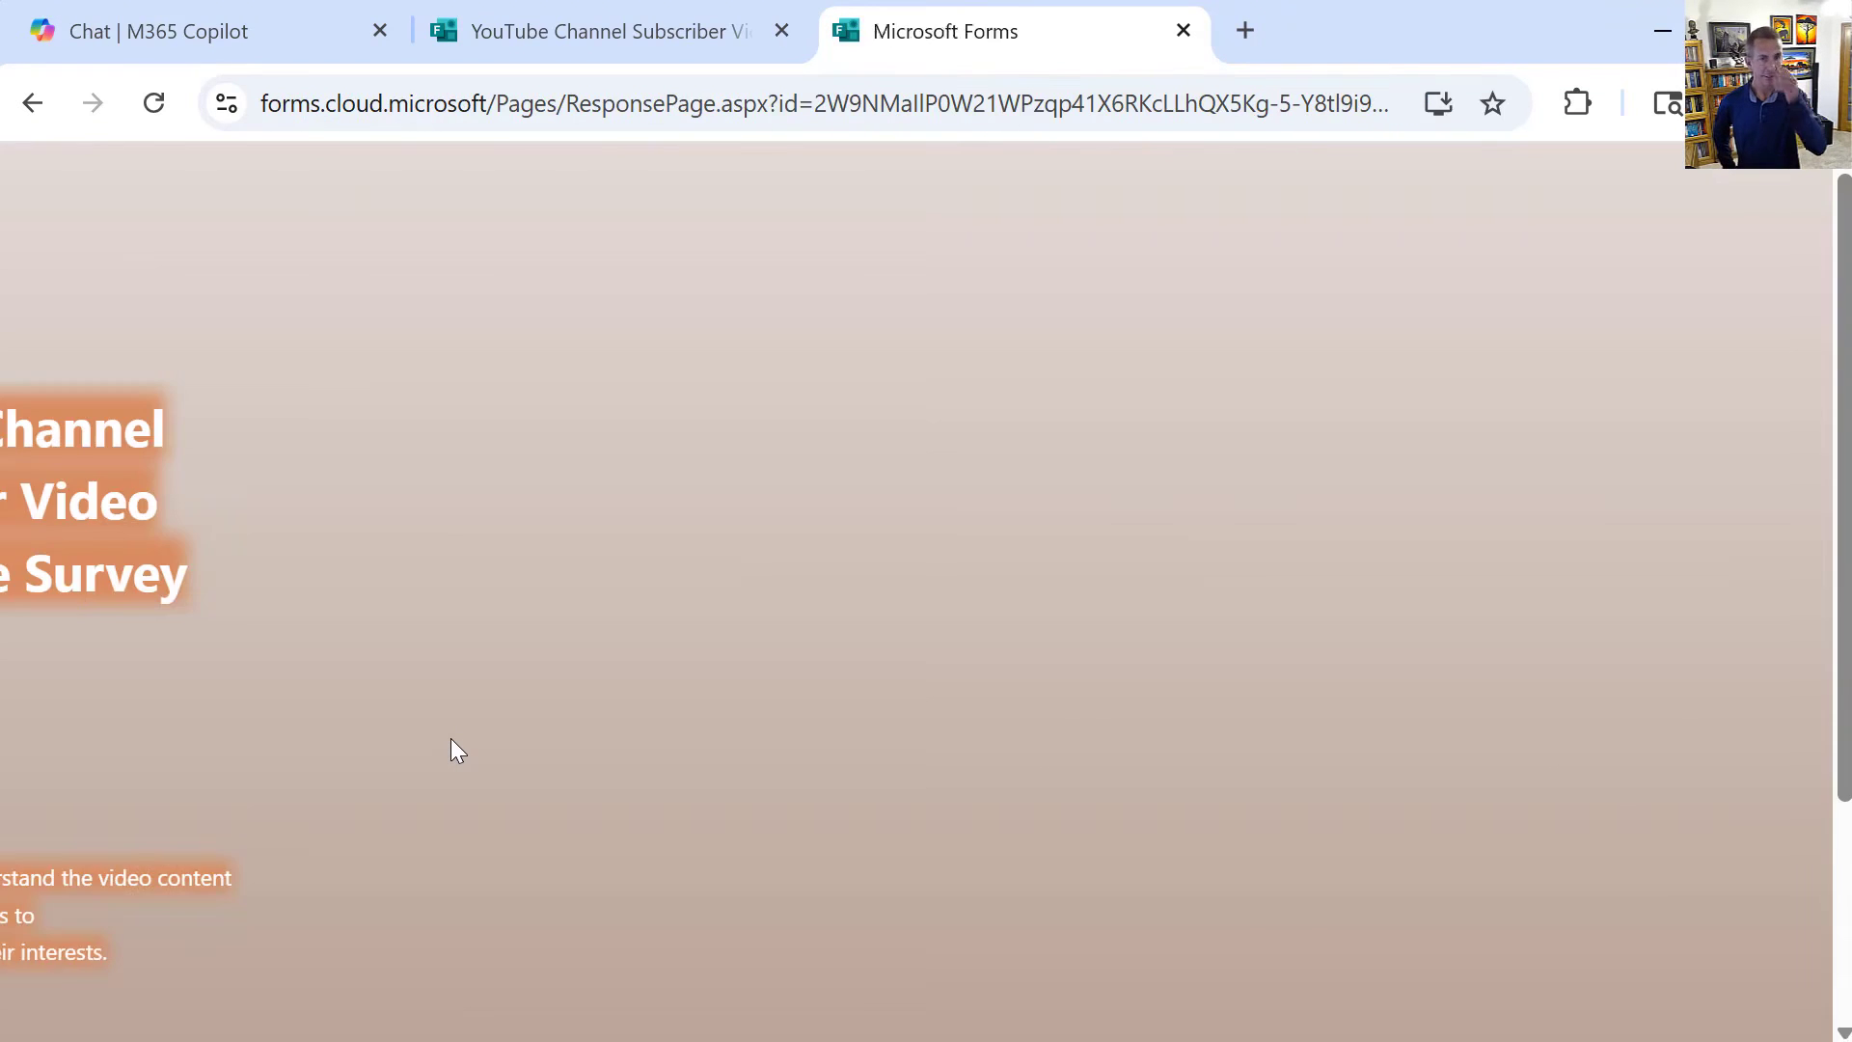
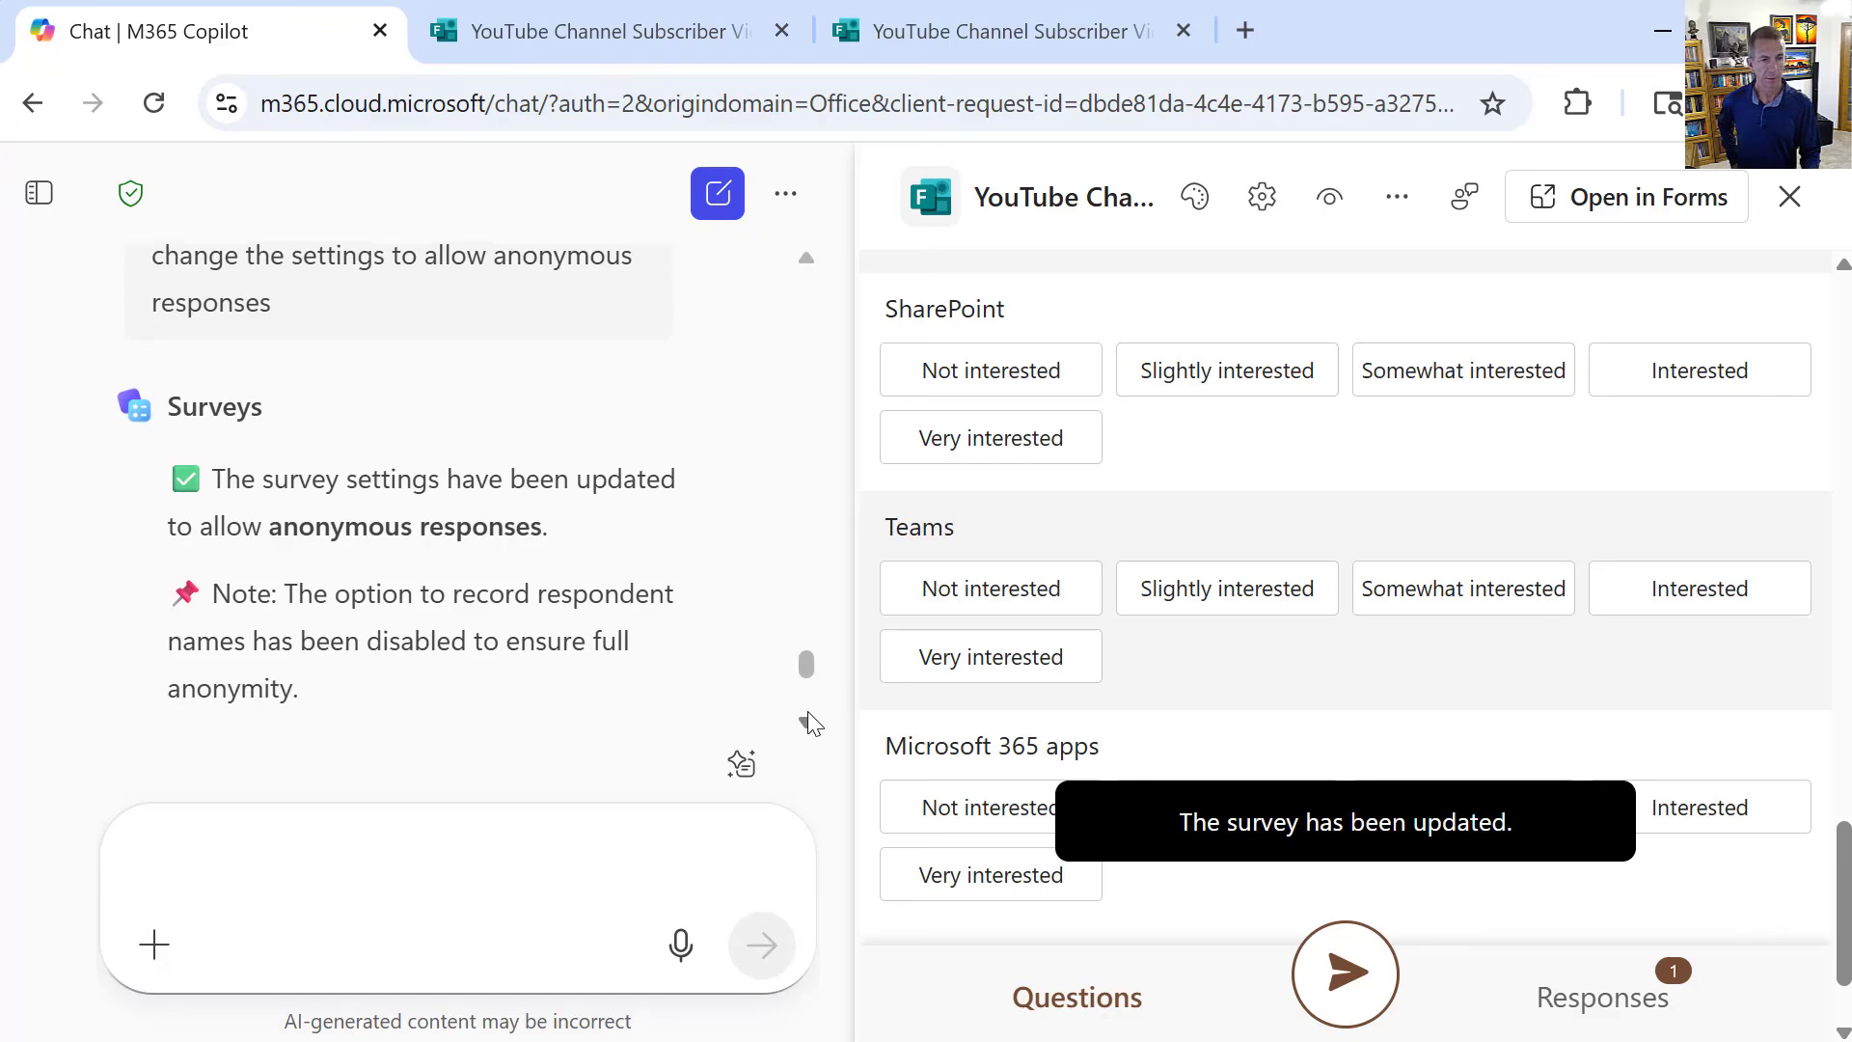
Review the agent's reply about allowing anonymous responses and open the updated survey from it
{"action": "left_click_drag", "start_coordinate": [804, 639], "coordinate": [803, 645]}
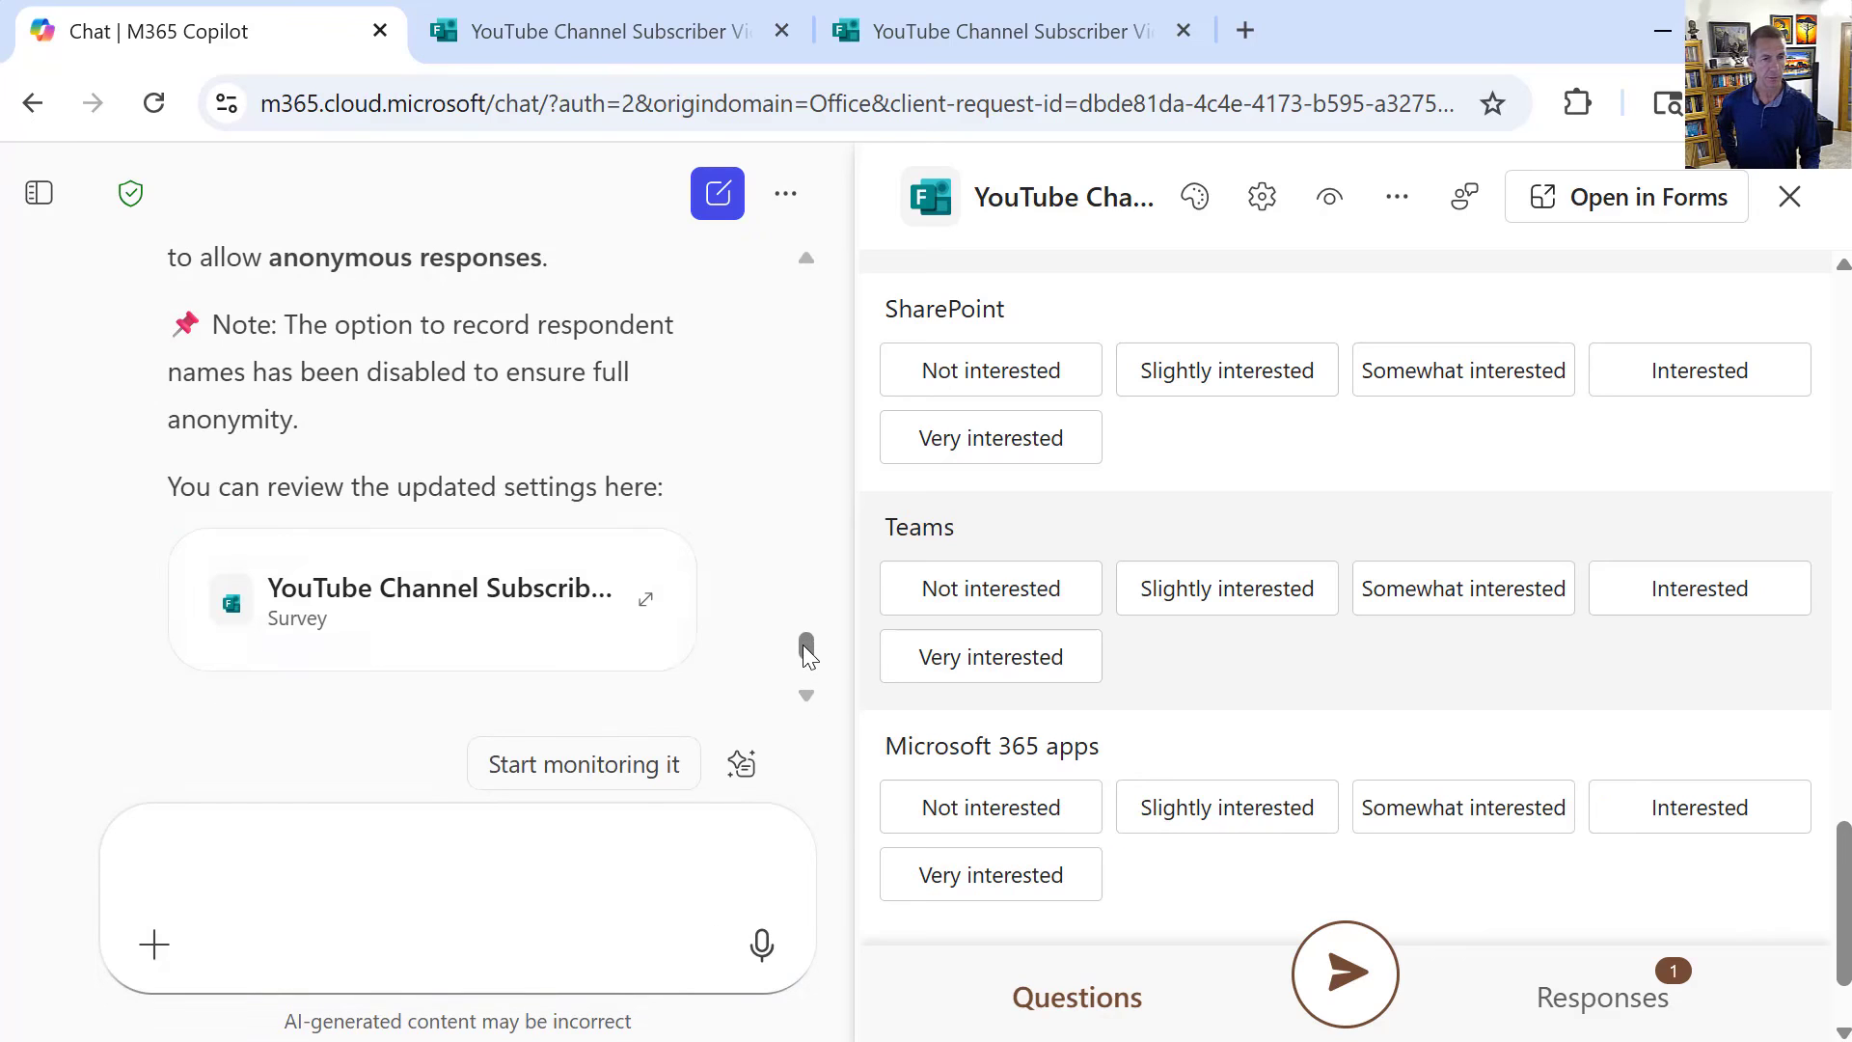
{"action": "left_click", "coordinate": [470, 626]}
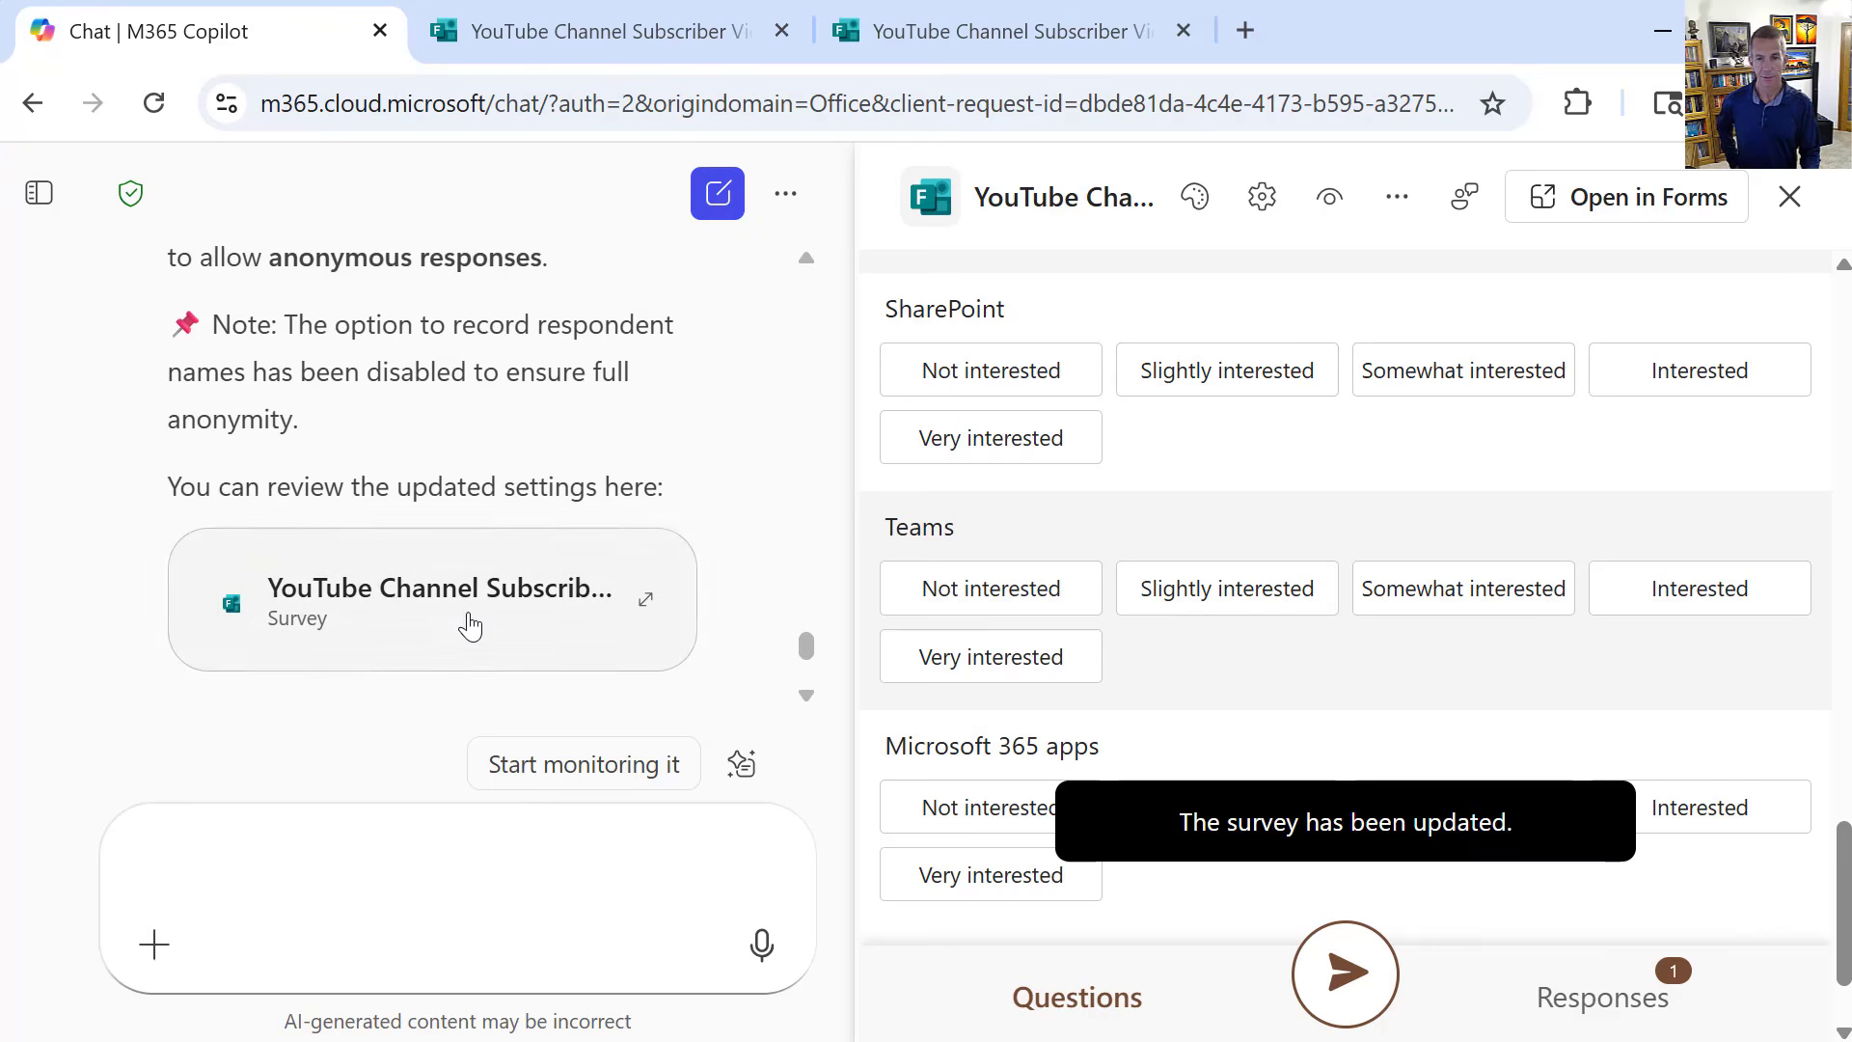
Look over the updated survey, open it in Forms and check its setting for who can fill out the form
{"action": "scroll", "coordinate": [1822, 391], "scroll_direction": "up", "scroll_amount": 10}
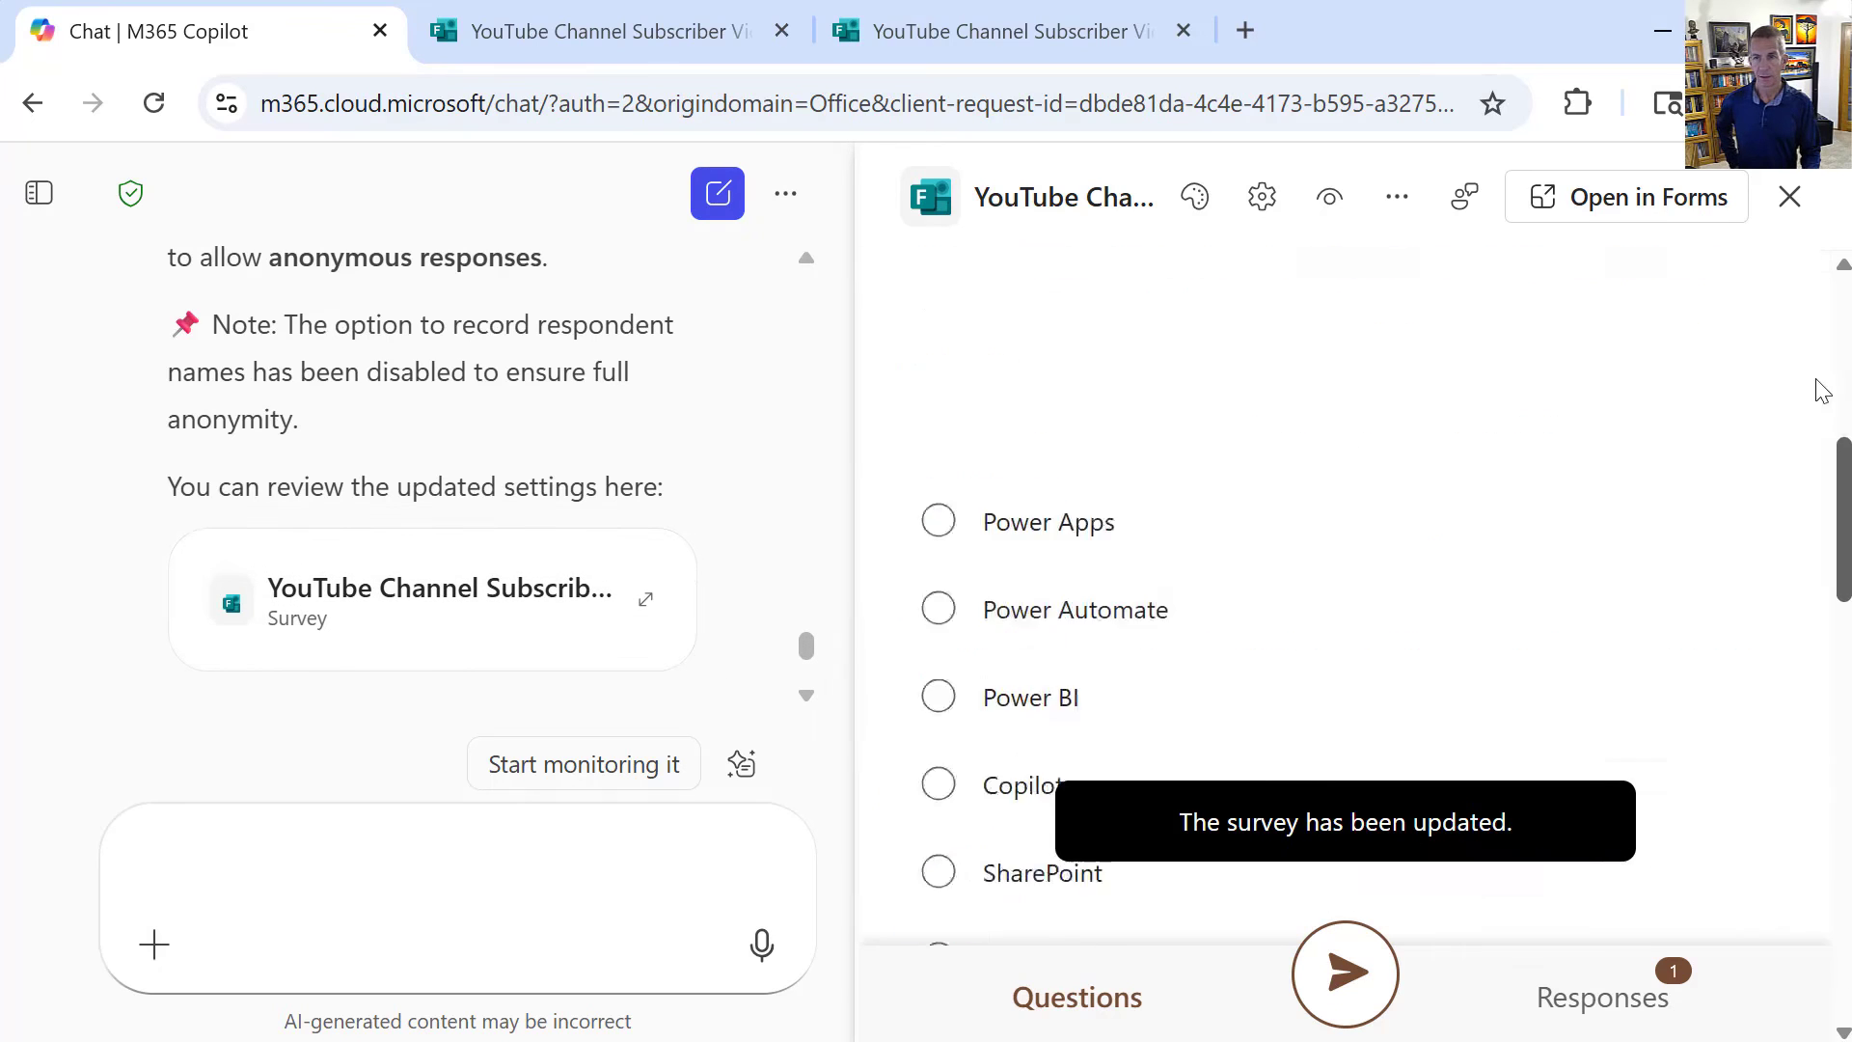
{"action": "scroll", "coordinate": [1823, 391], "scroll_direction": "up", "scroll_amount": 5}
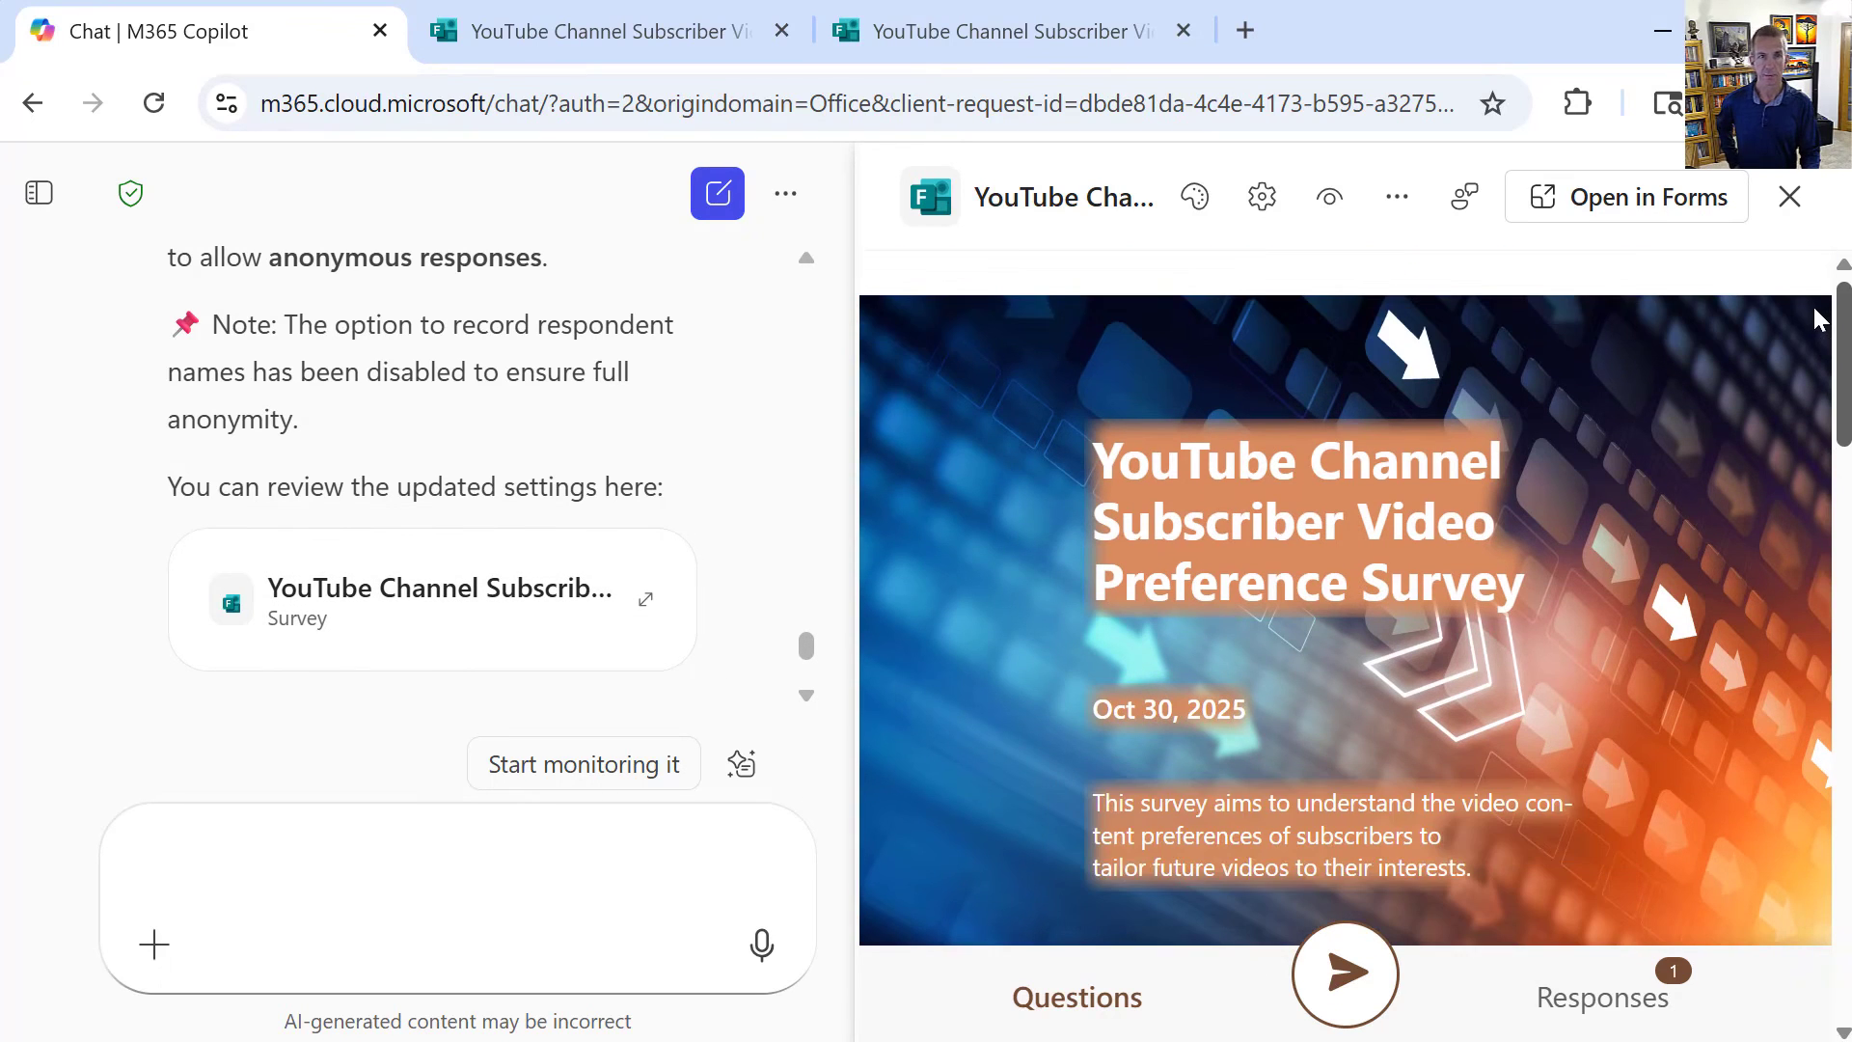
{"action": "scroll", "coordinate": [1814, 349], "scroll_direction": "down", "scroll_amount": 4}
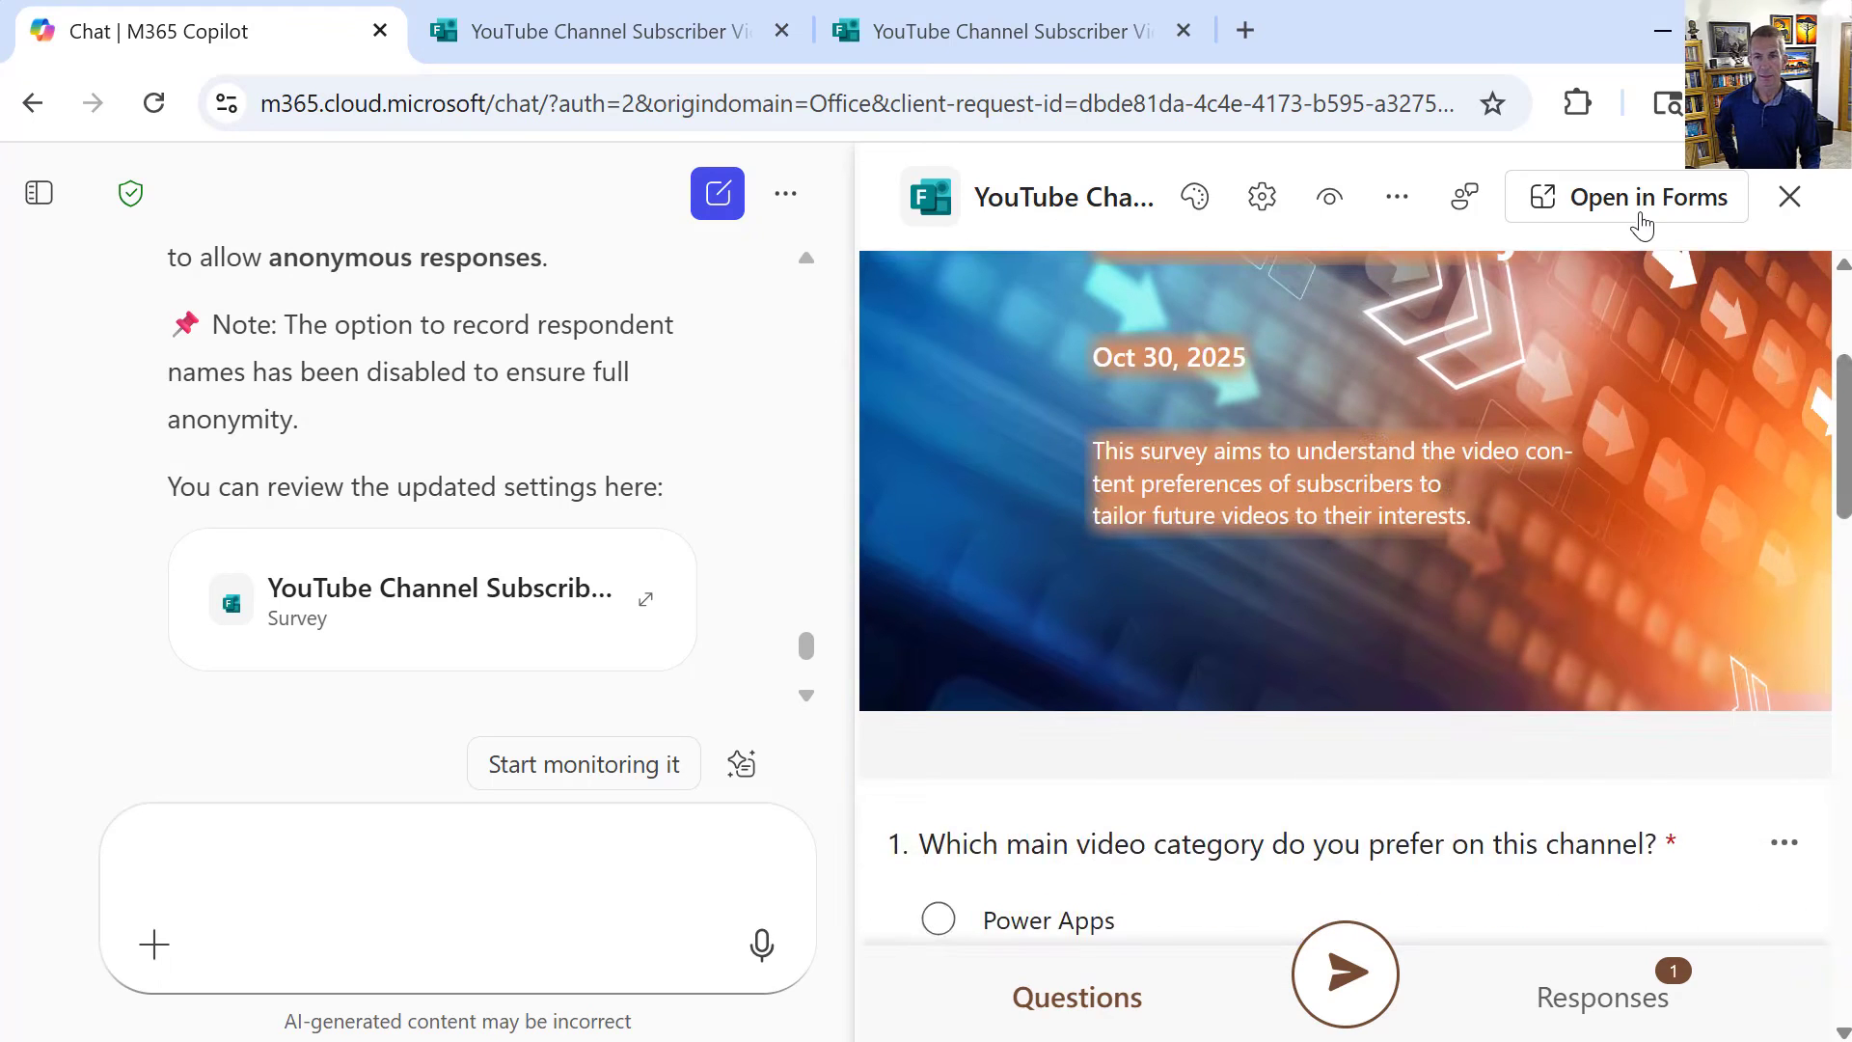
{"action": "left_click", "coordinate": [1643, 202]}
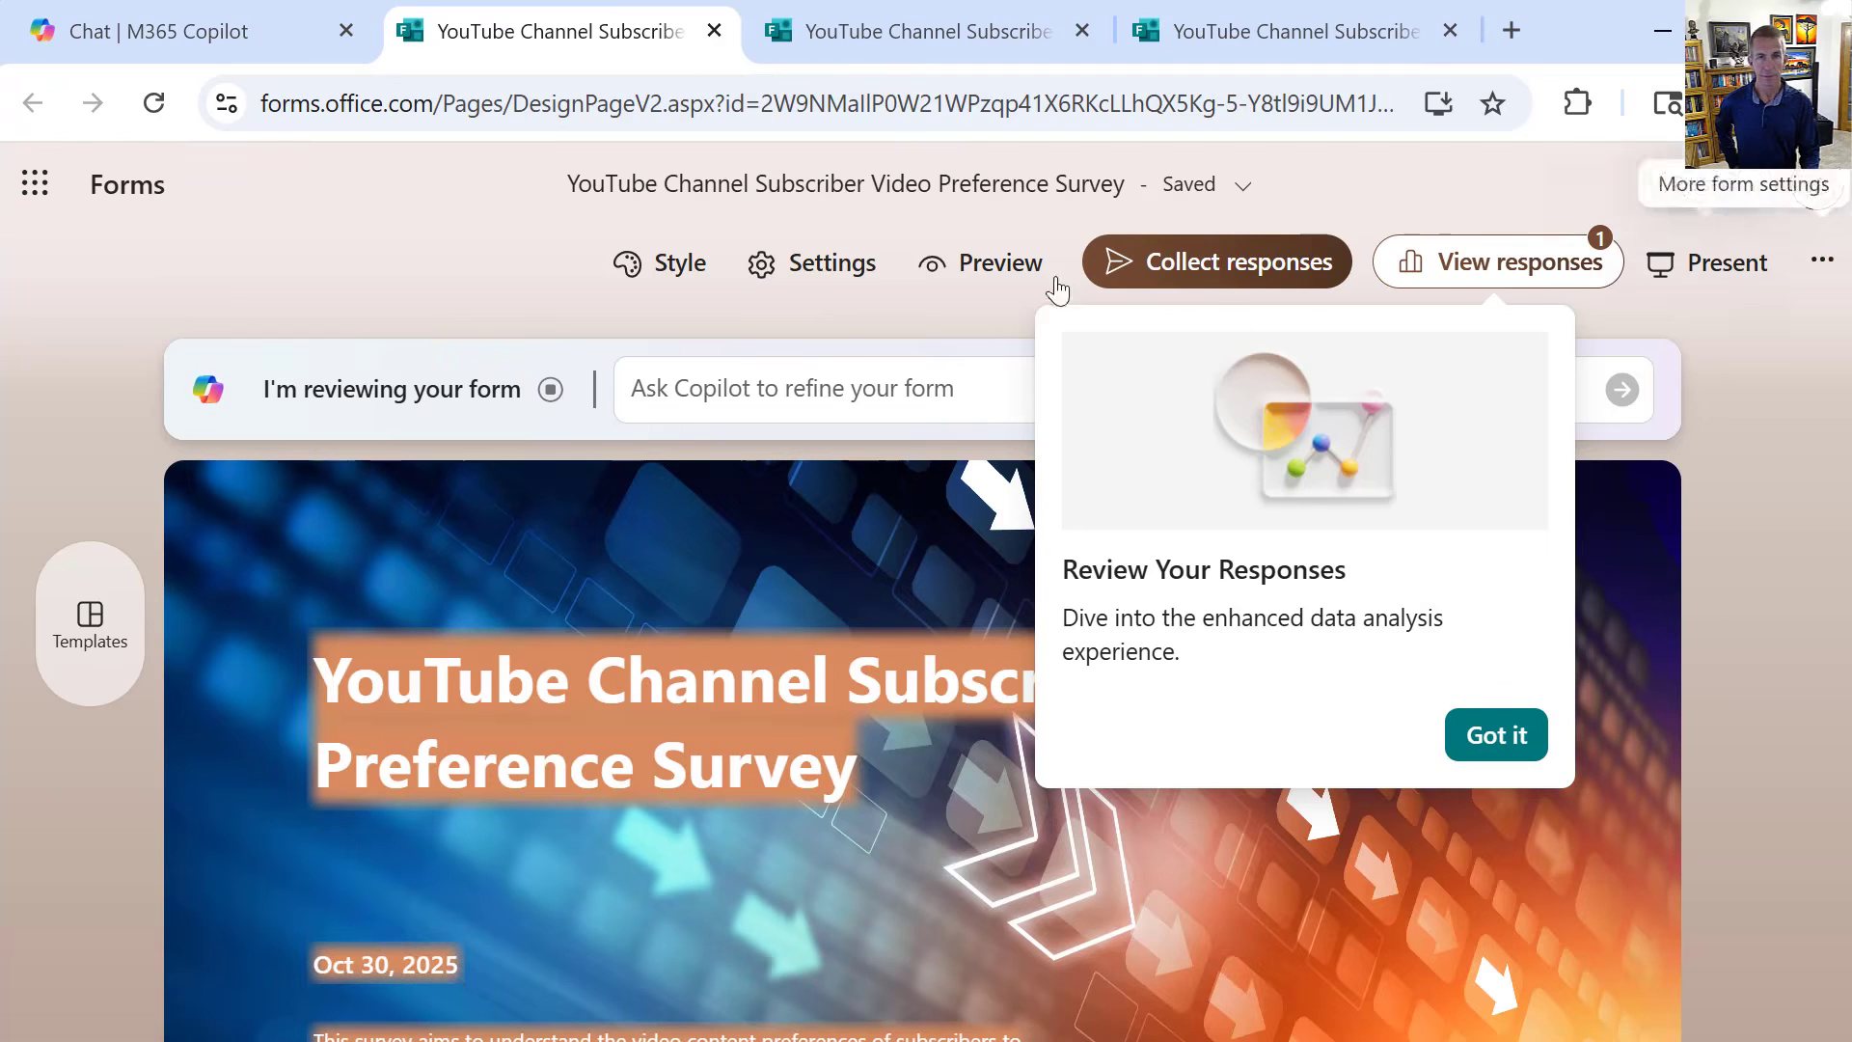
{"action": "left_click", "coordinate": [810, 263]}
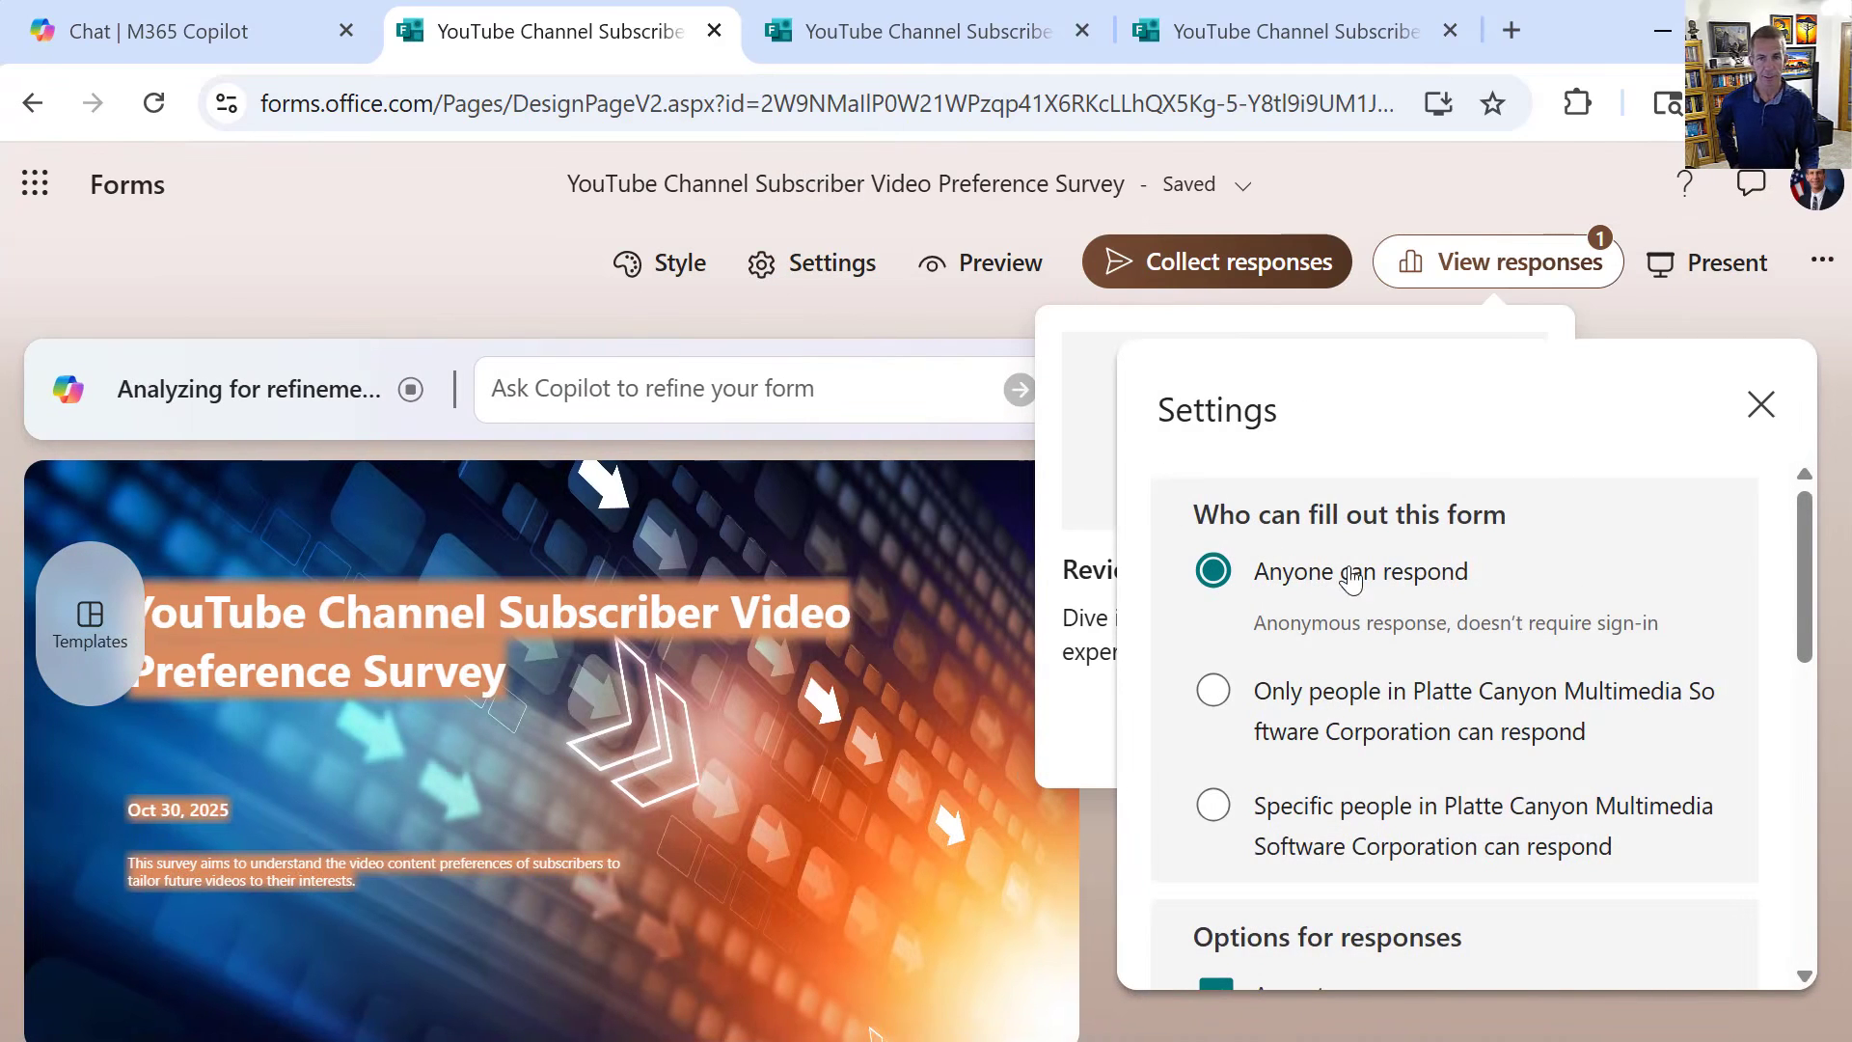
{"action": "left_click", "coordinate": [1761, 405]}
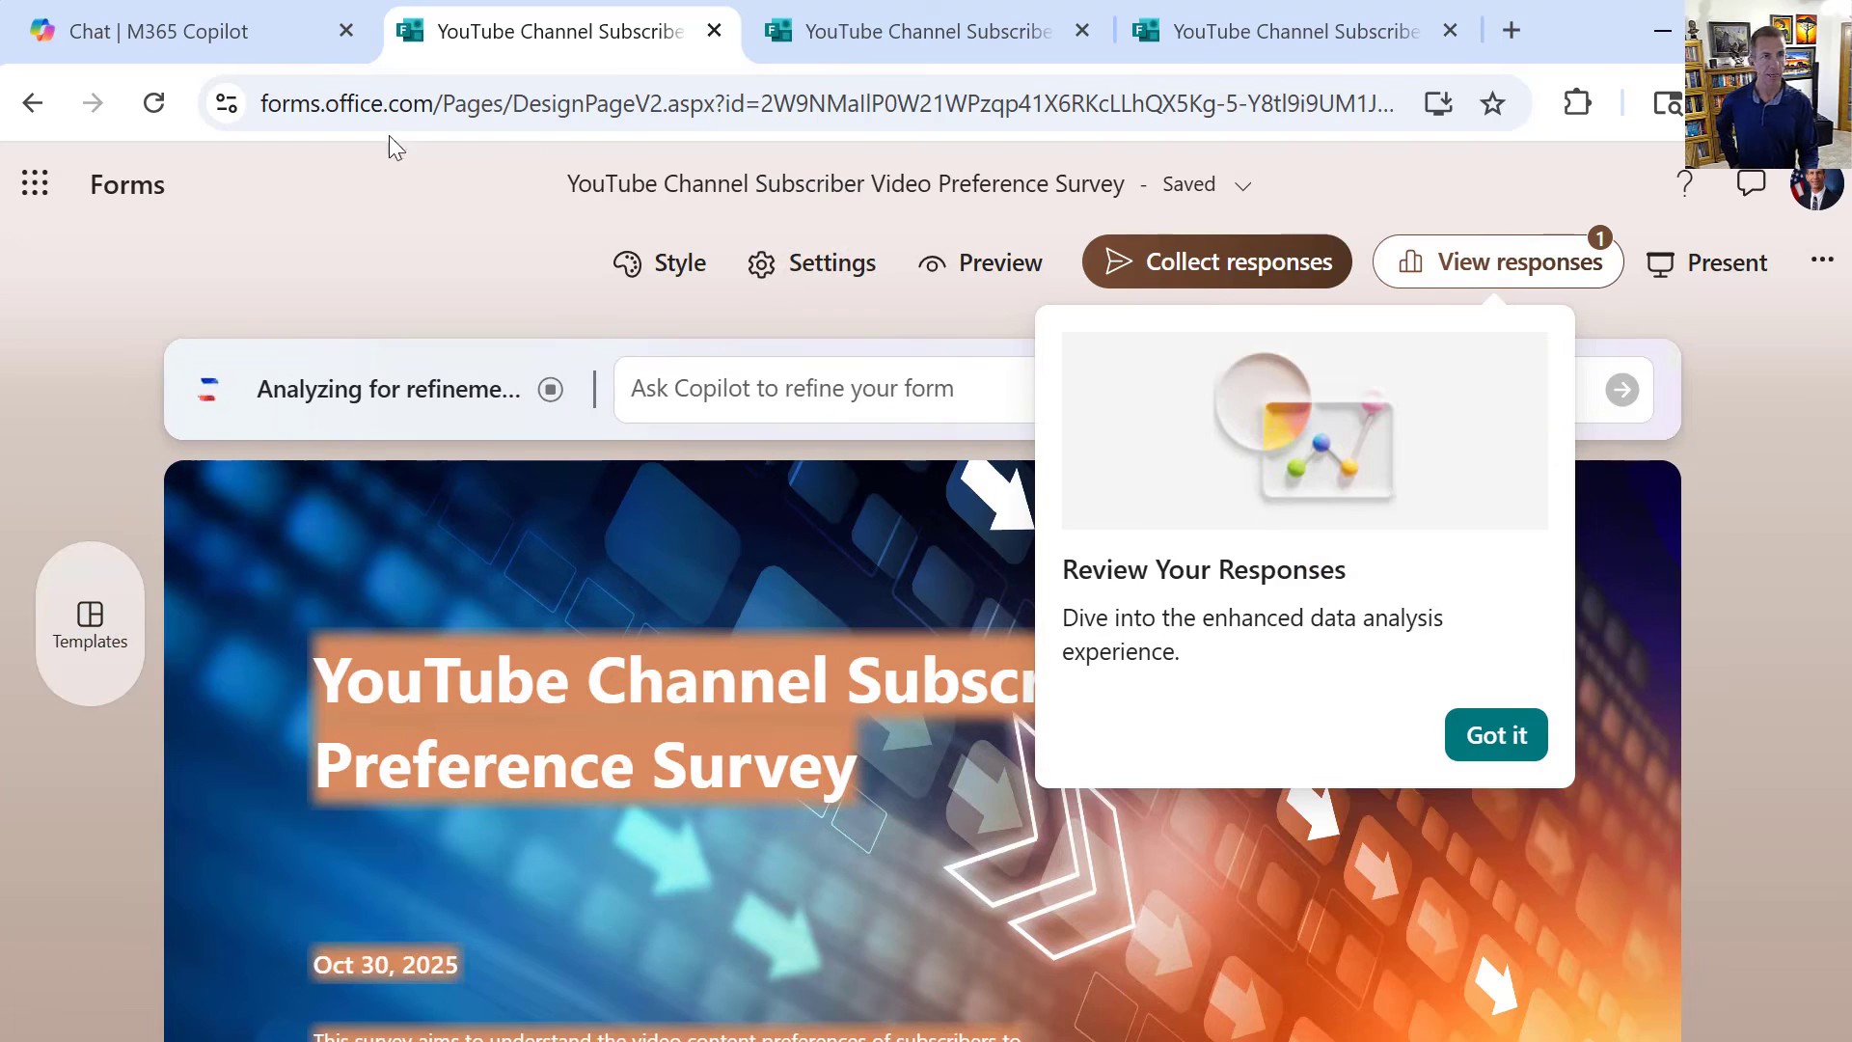
Return to the Copilot chat and send the Surveys agent the prompt "Start monitoring it"
{"action": "left_click", "coordinate": [248, 48]}
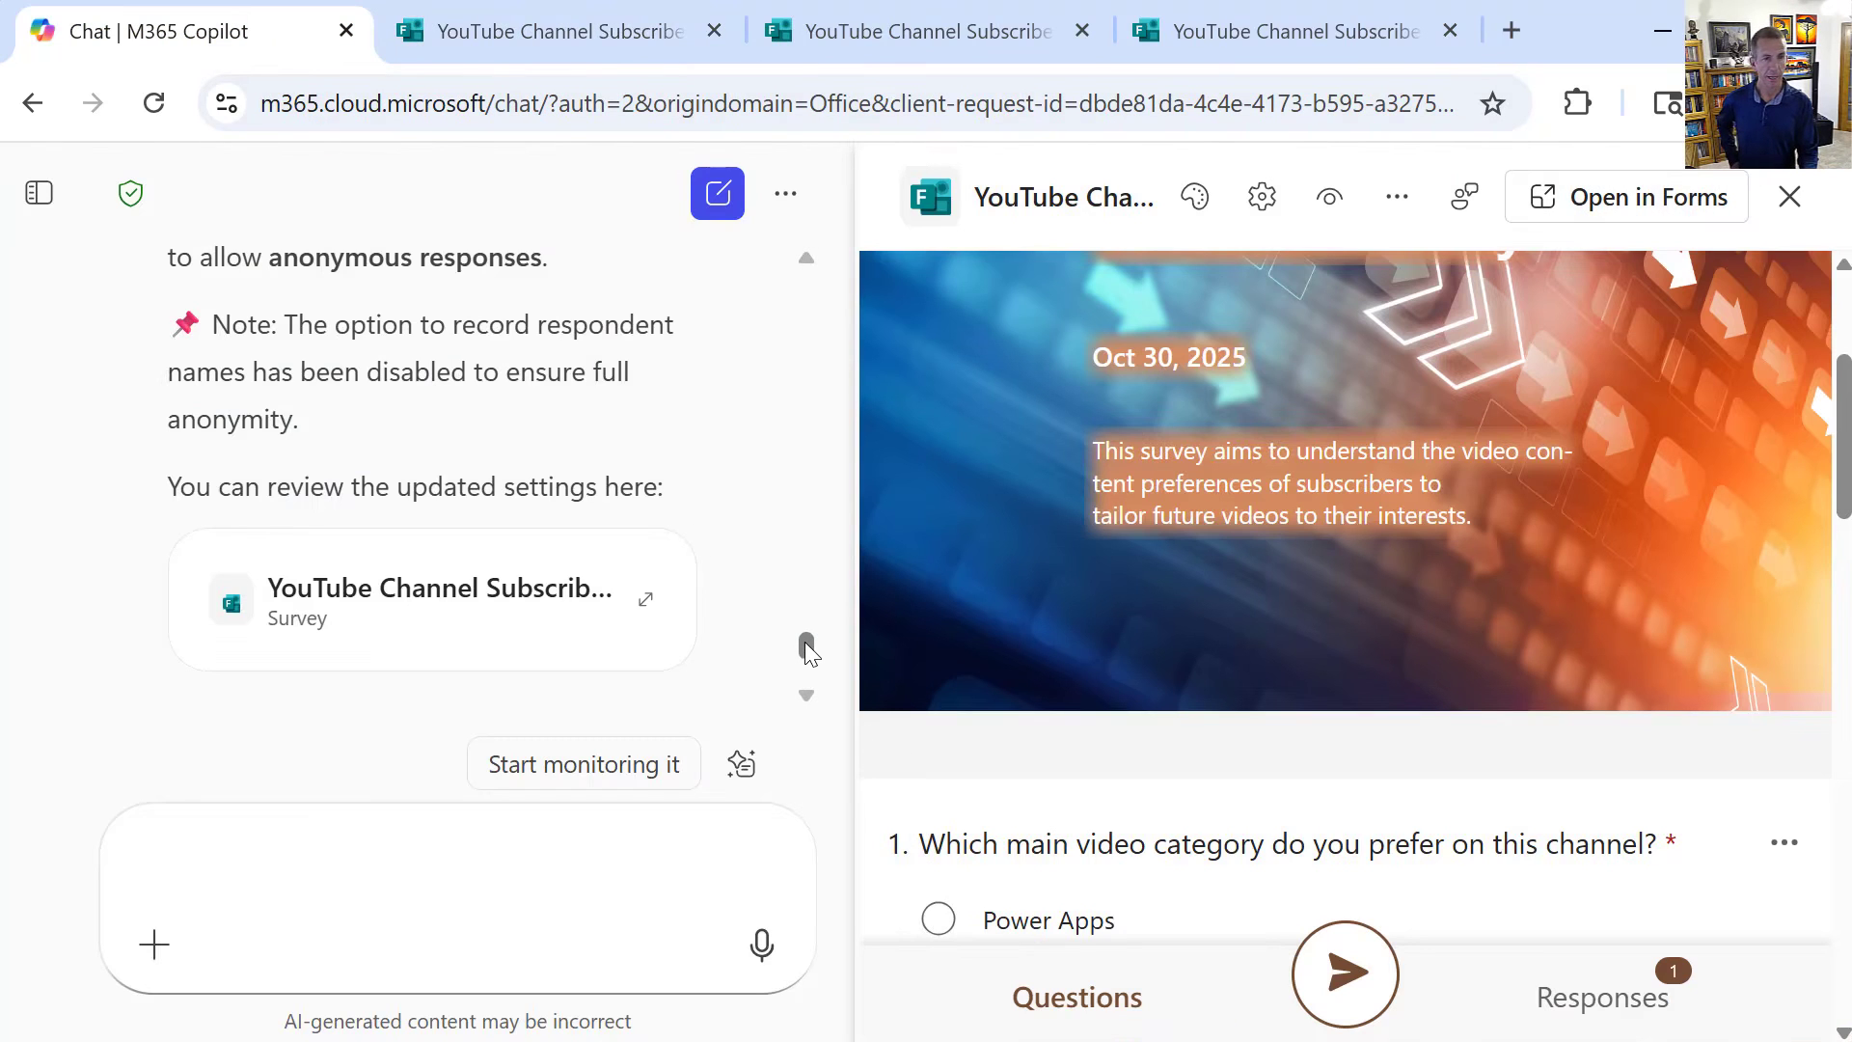
{"action": "mouse_move", "coordinate": [804, 641]}
{"action": "left_mouse_down"}
{"action": "mouse_move", "coordinate": [807, 611]}
{"action": "mouse_move", "coordinate": [818, 672]}
{"action": "left_mouse_up"}
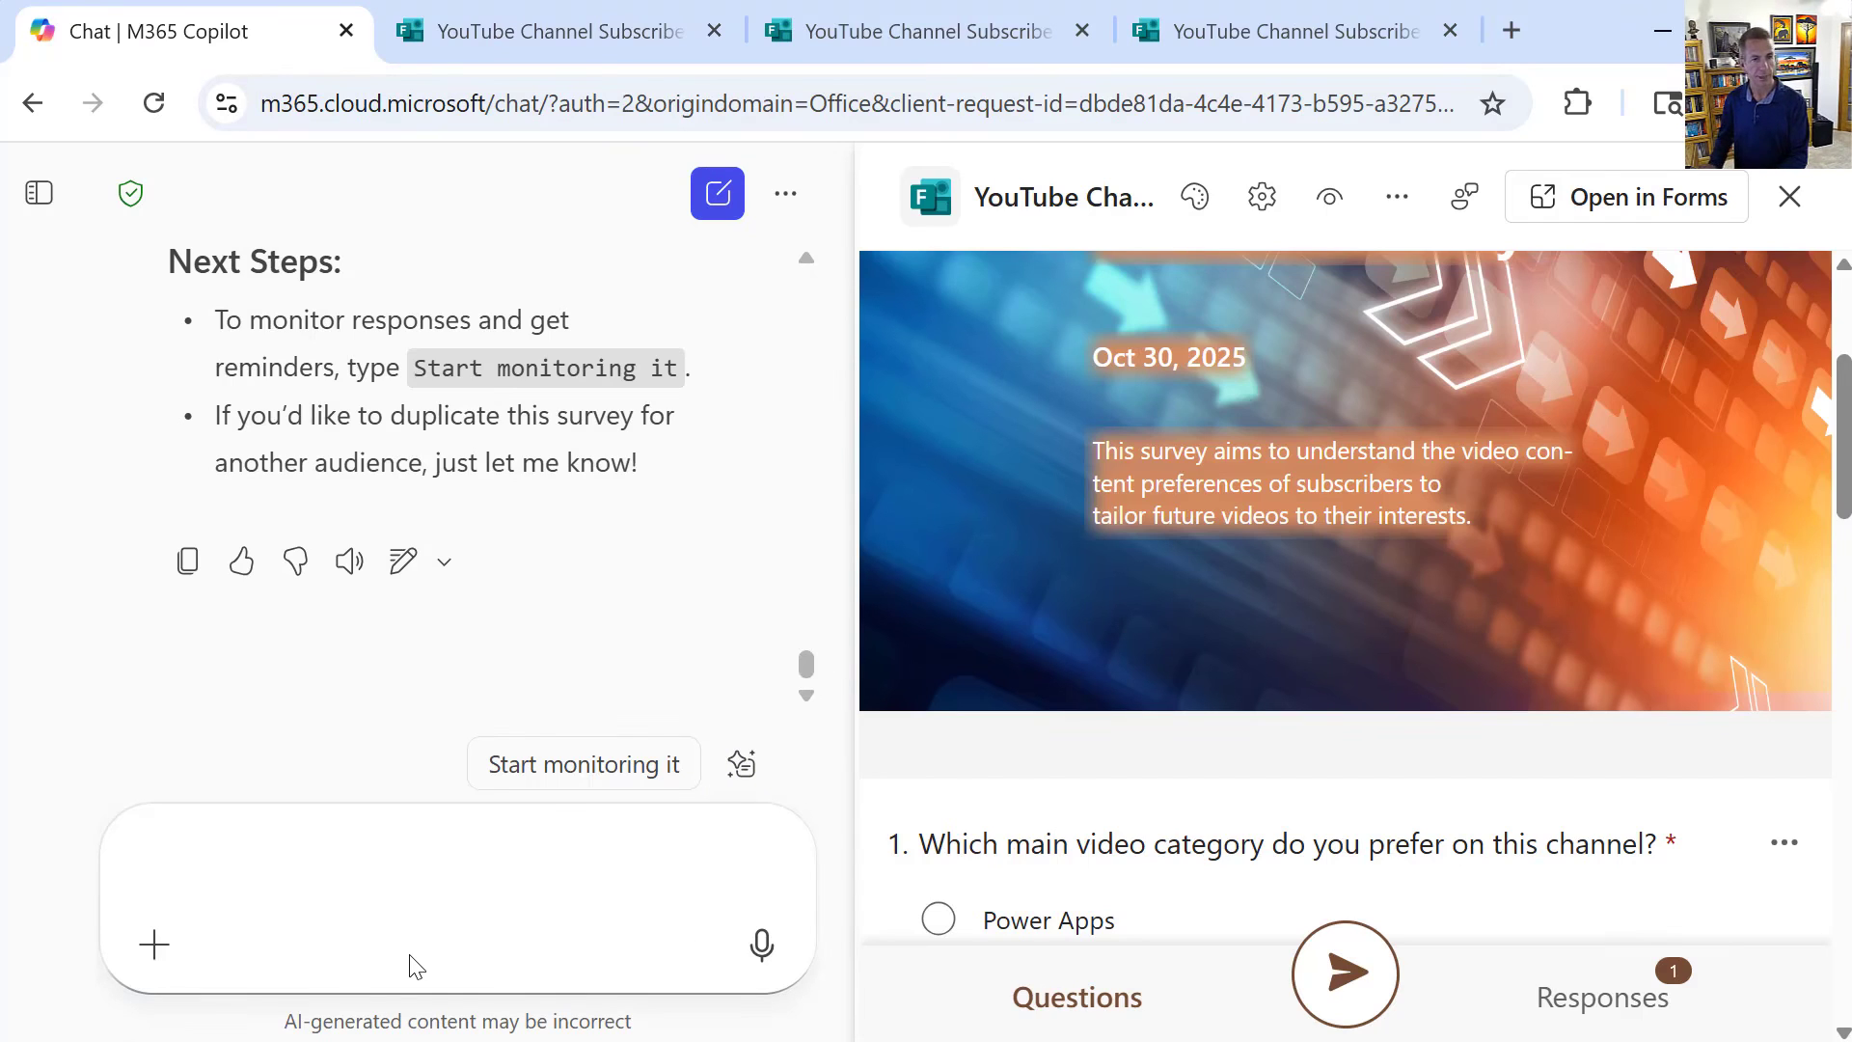
{"action": "left_click", "coordinate": [608, 773]}
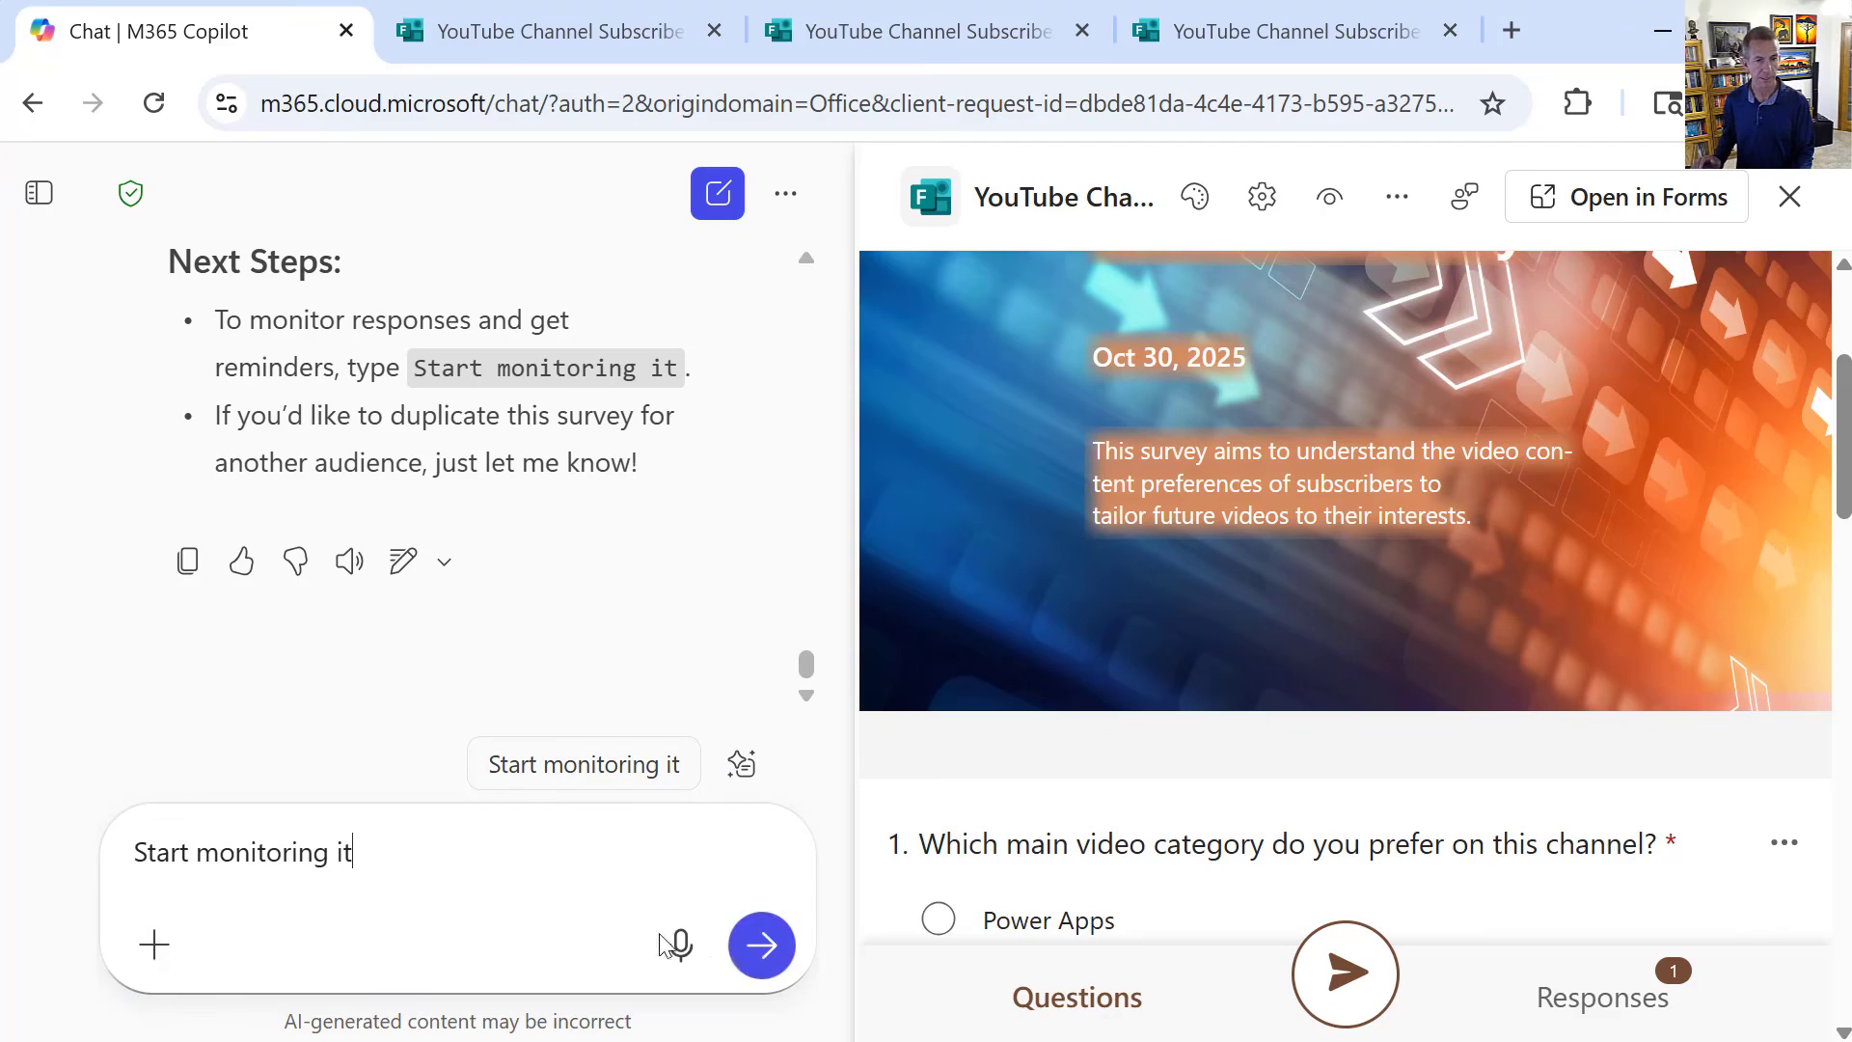
{"action": "left_click", "coordinate": [782, 963]}
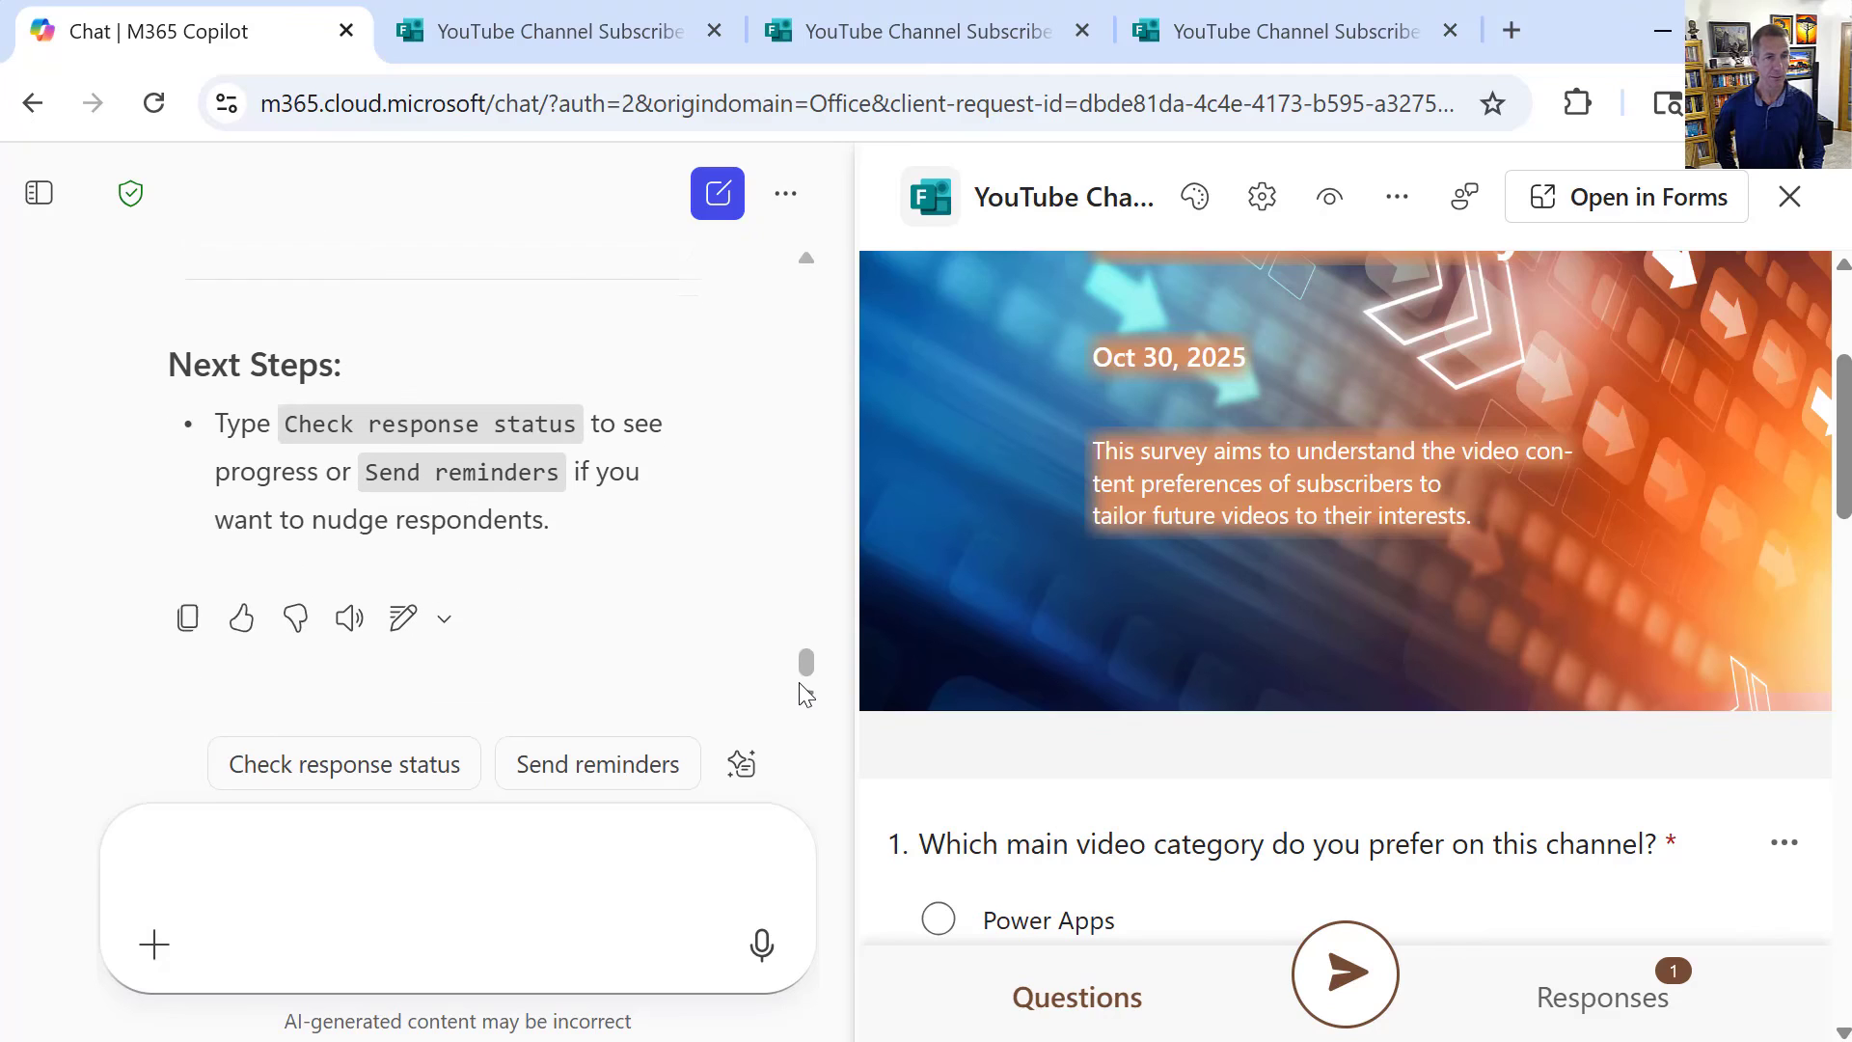
Send the agent the prompt "Check response status" and read its data overview and suggested next steps
{"action": "left_click", "coordinate": [410, 772]}
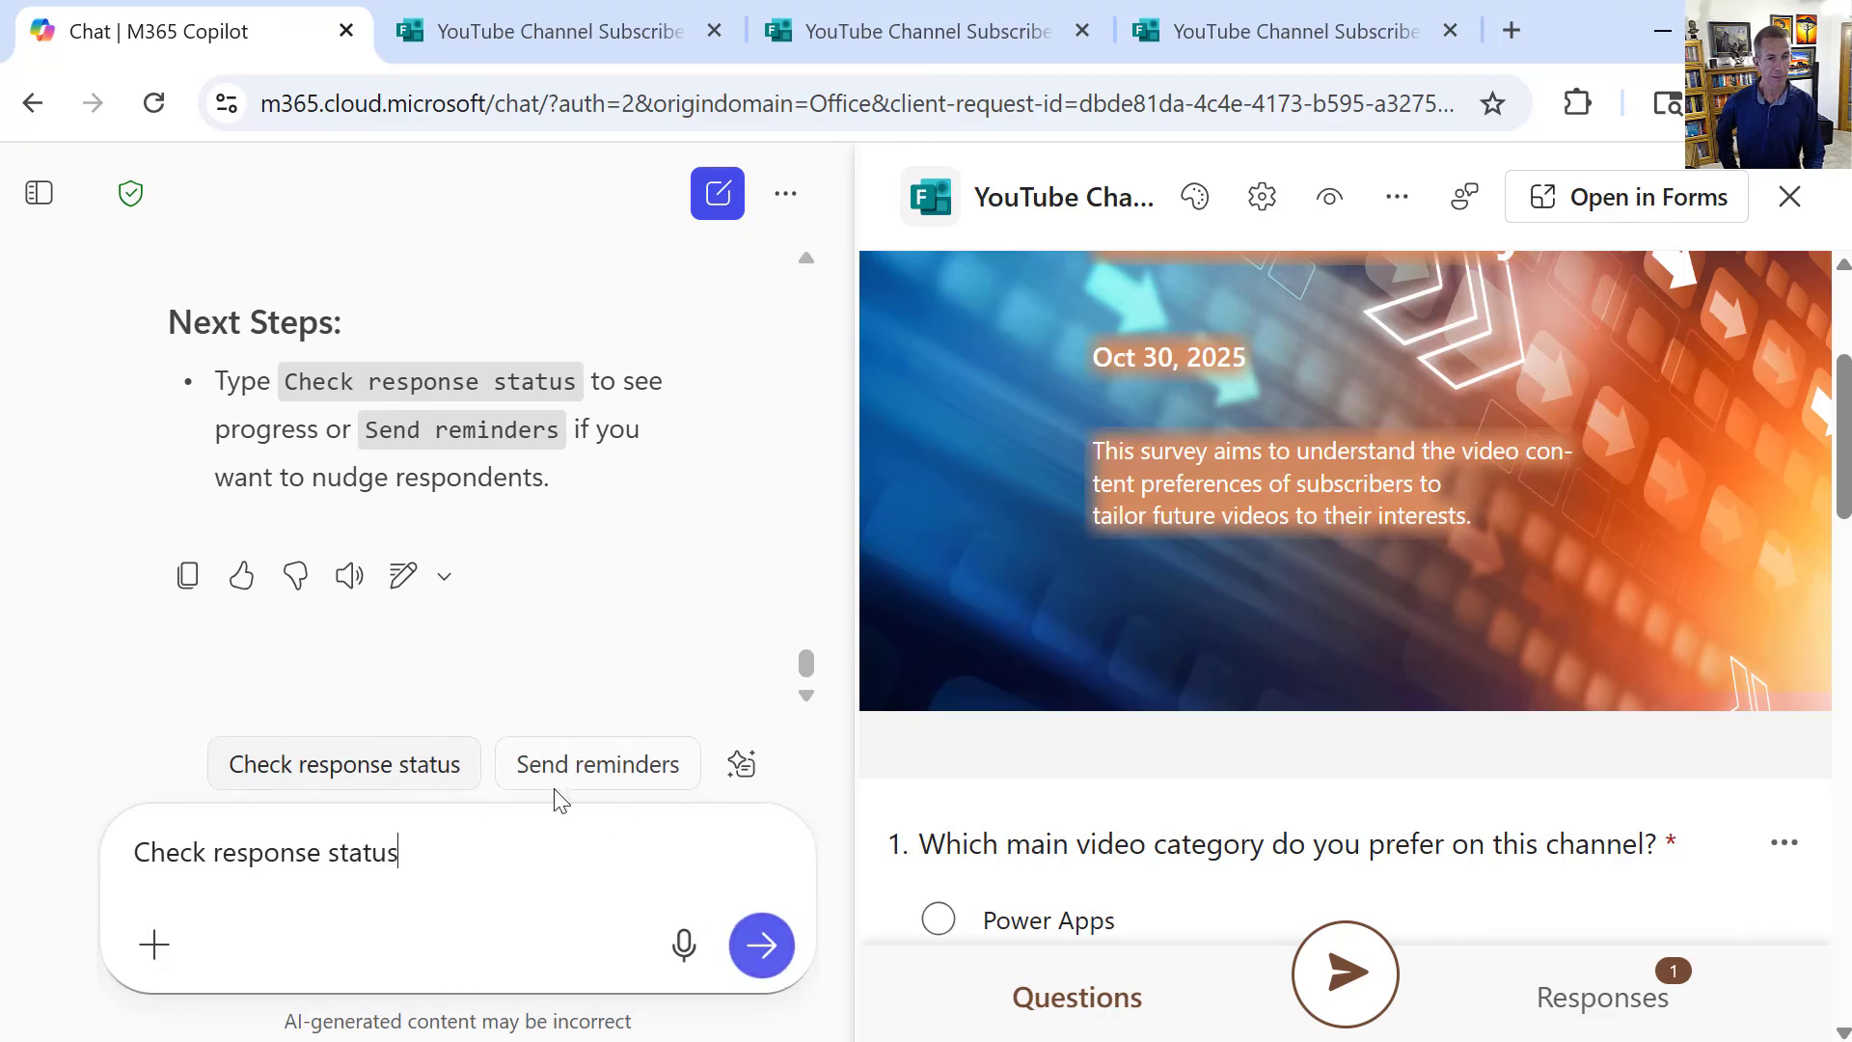
{"action": "left_click", "coordinate": [759, 950]}
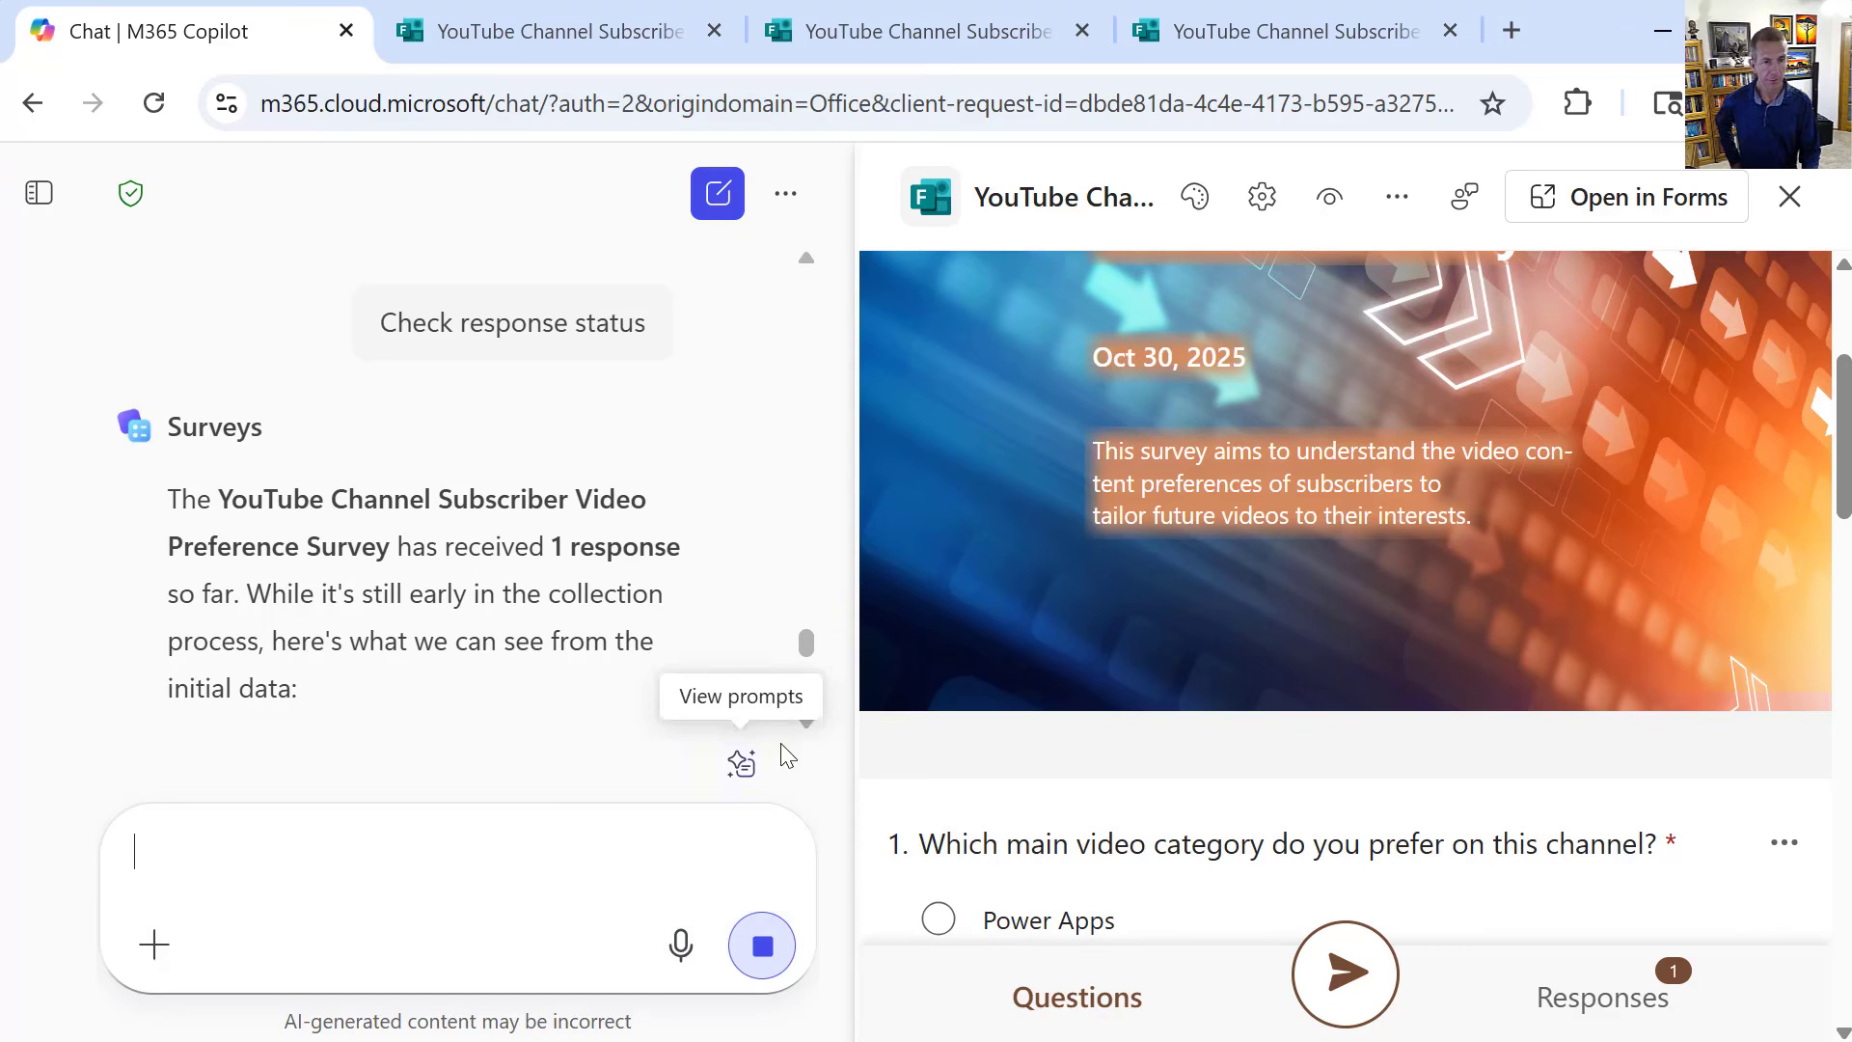
{"action": "left_click", "coordinate": [810, 724]}
{"action": "scroll", "coordinate": [812, 733], "scroll_direction": "down", "scroll_amount": 5}
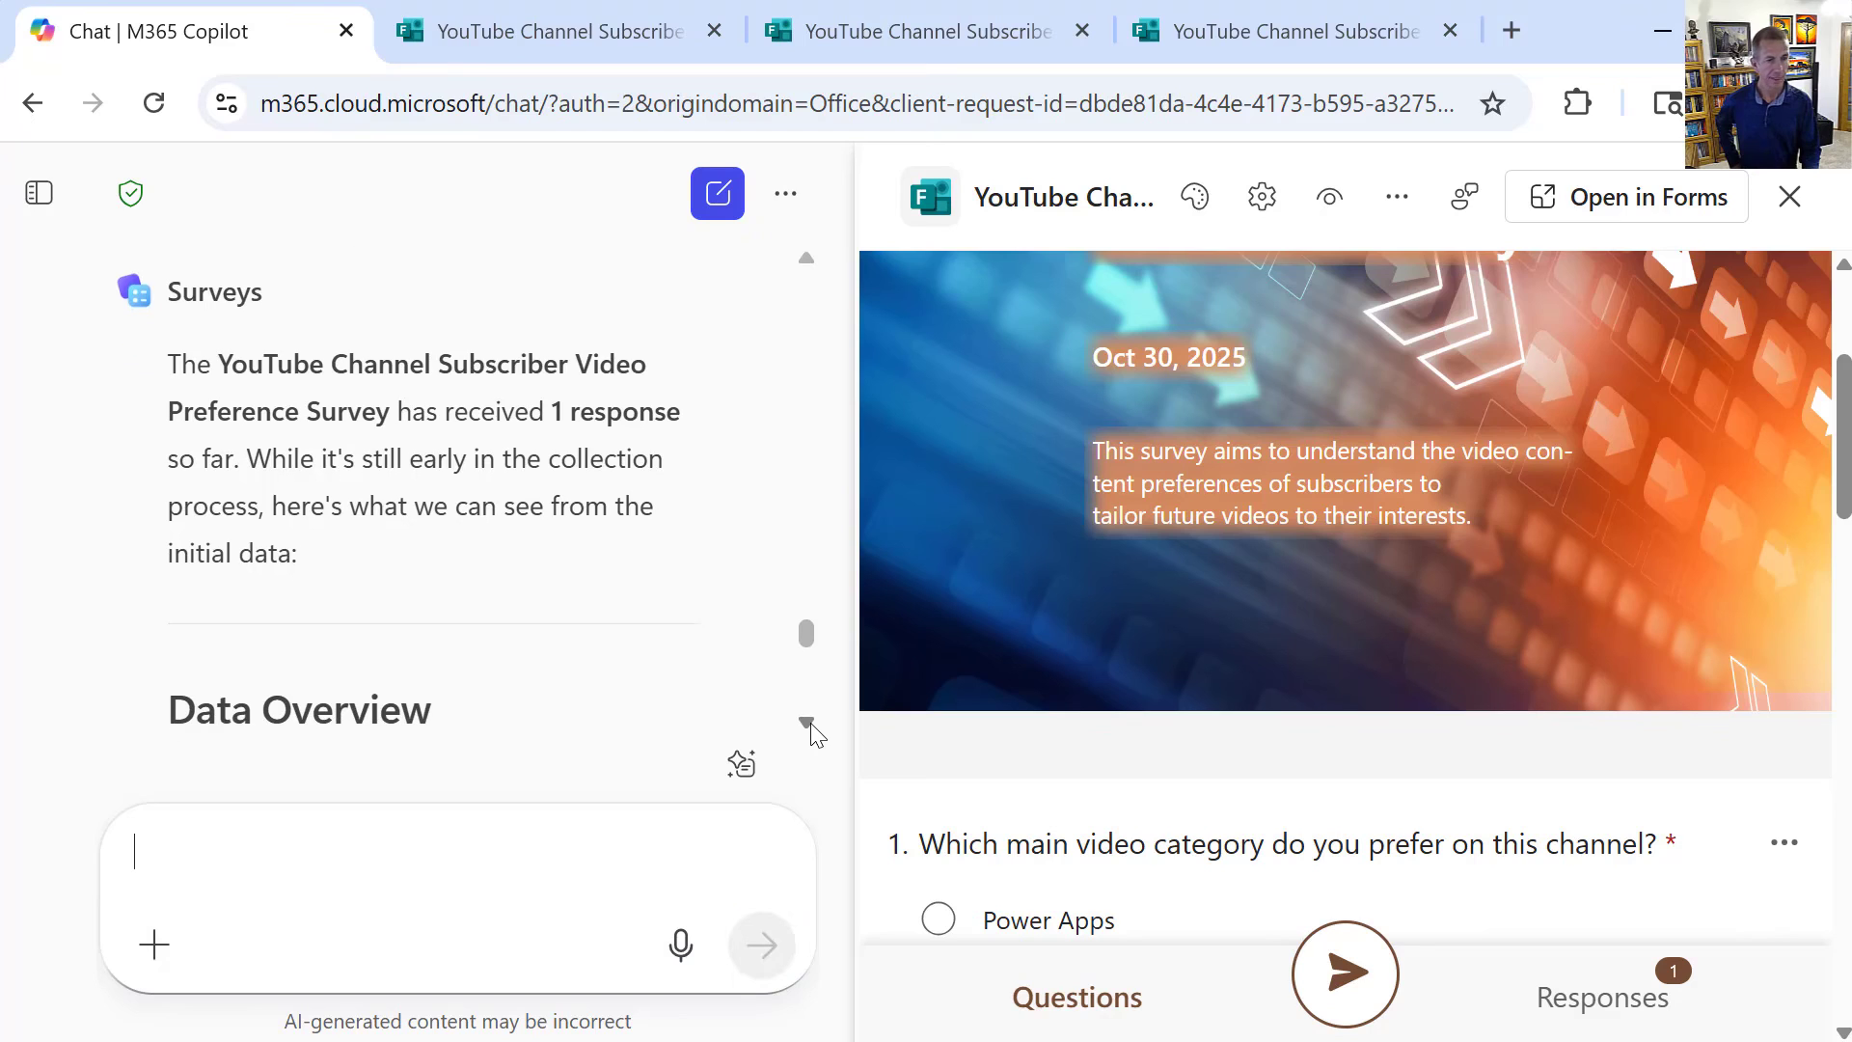
{"action": "scroll", "coordinate": [812, 733], "scroll_direction": "down", "scroll_amount": 3}
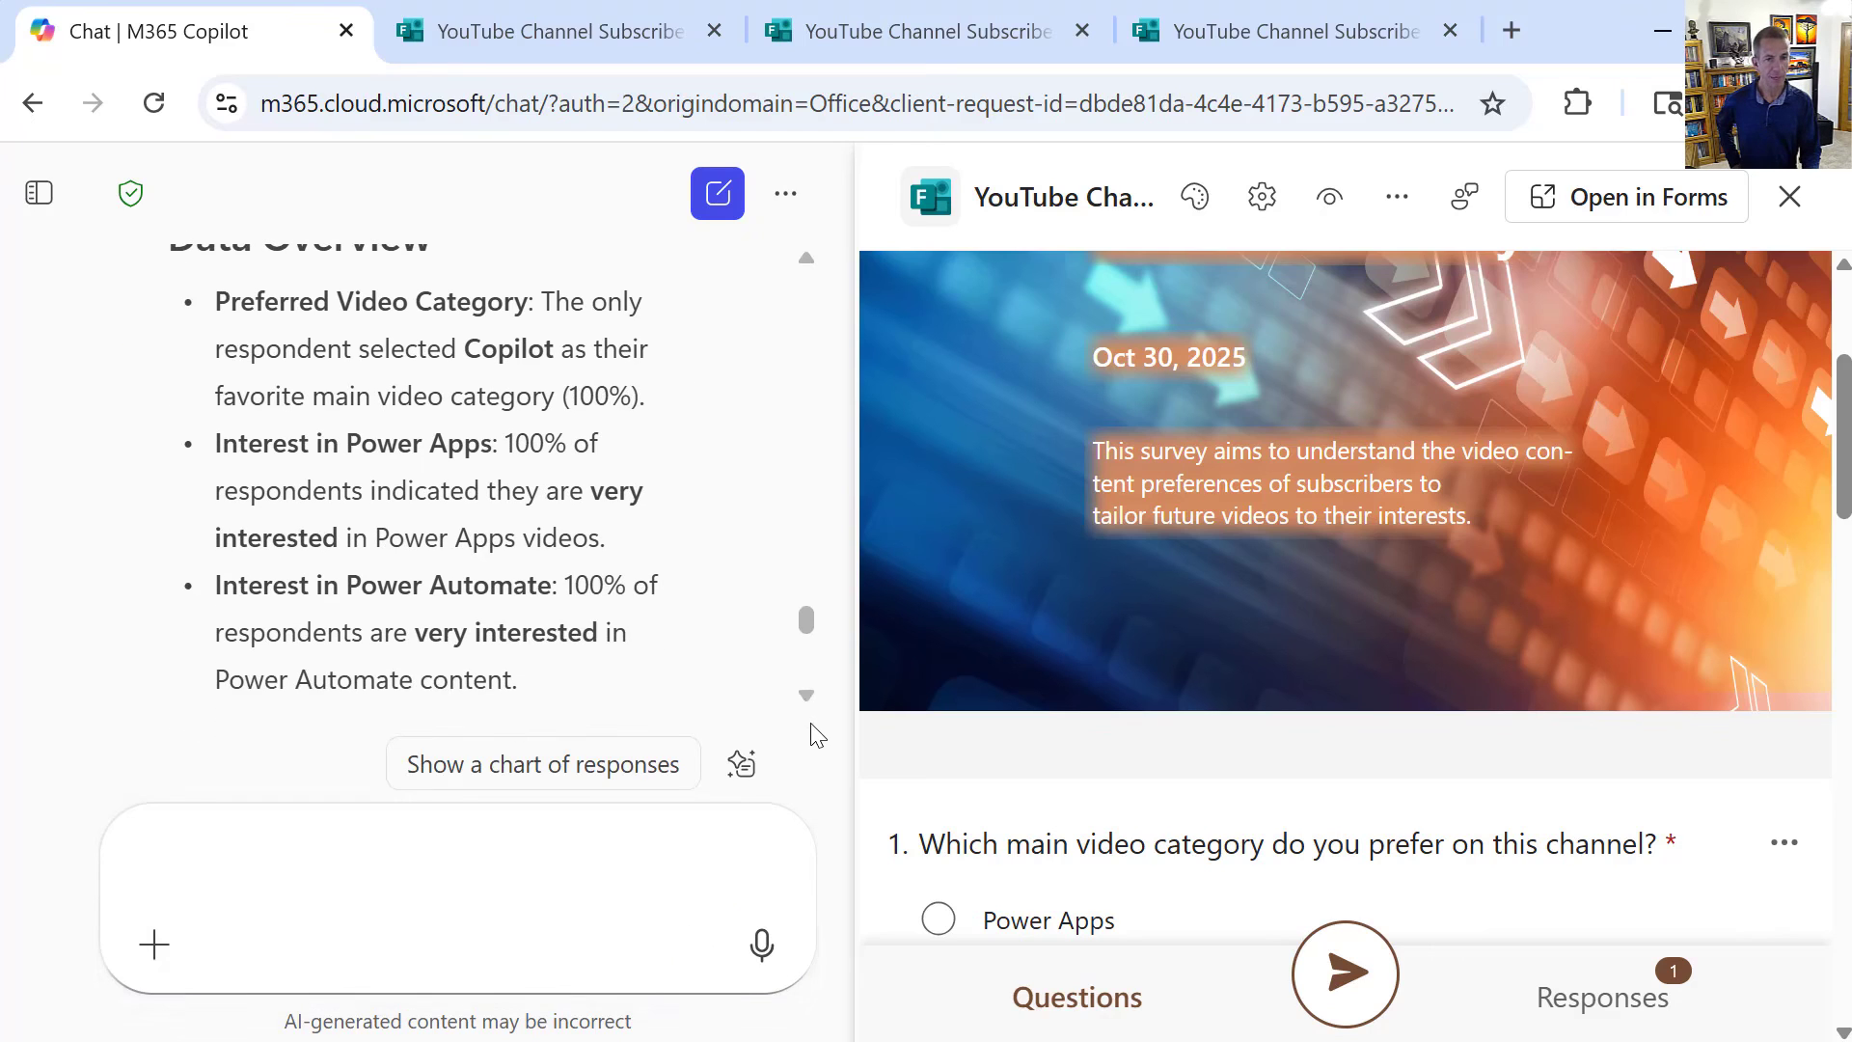
{"action": "scroll", "coordinate": [808, 712], "scroll_direction": "down", "scroll_amount": 5}
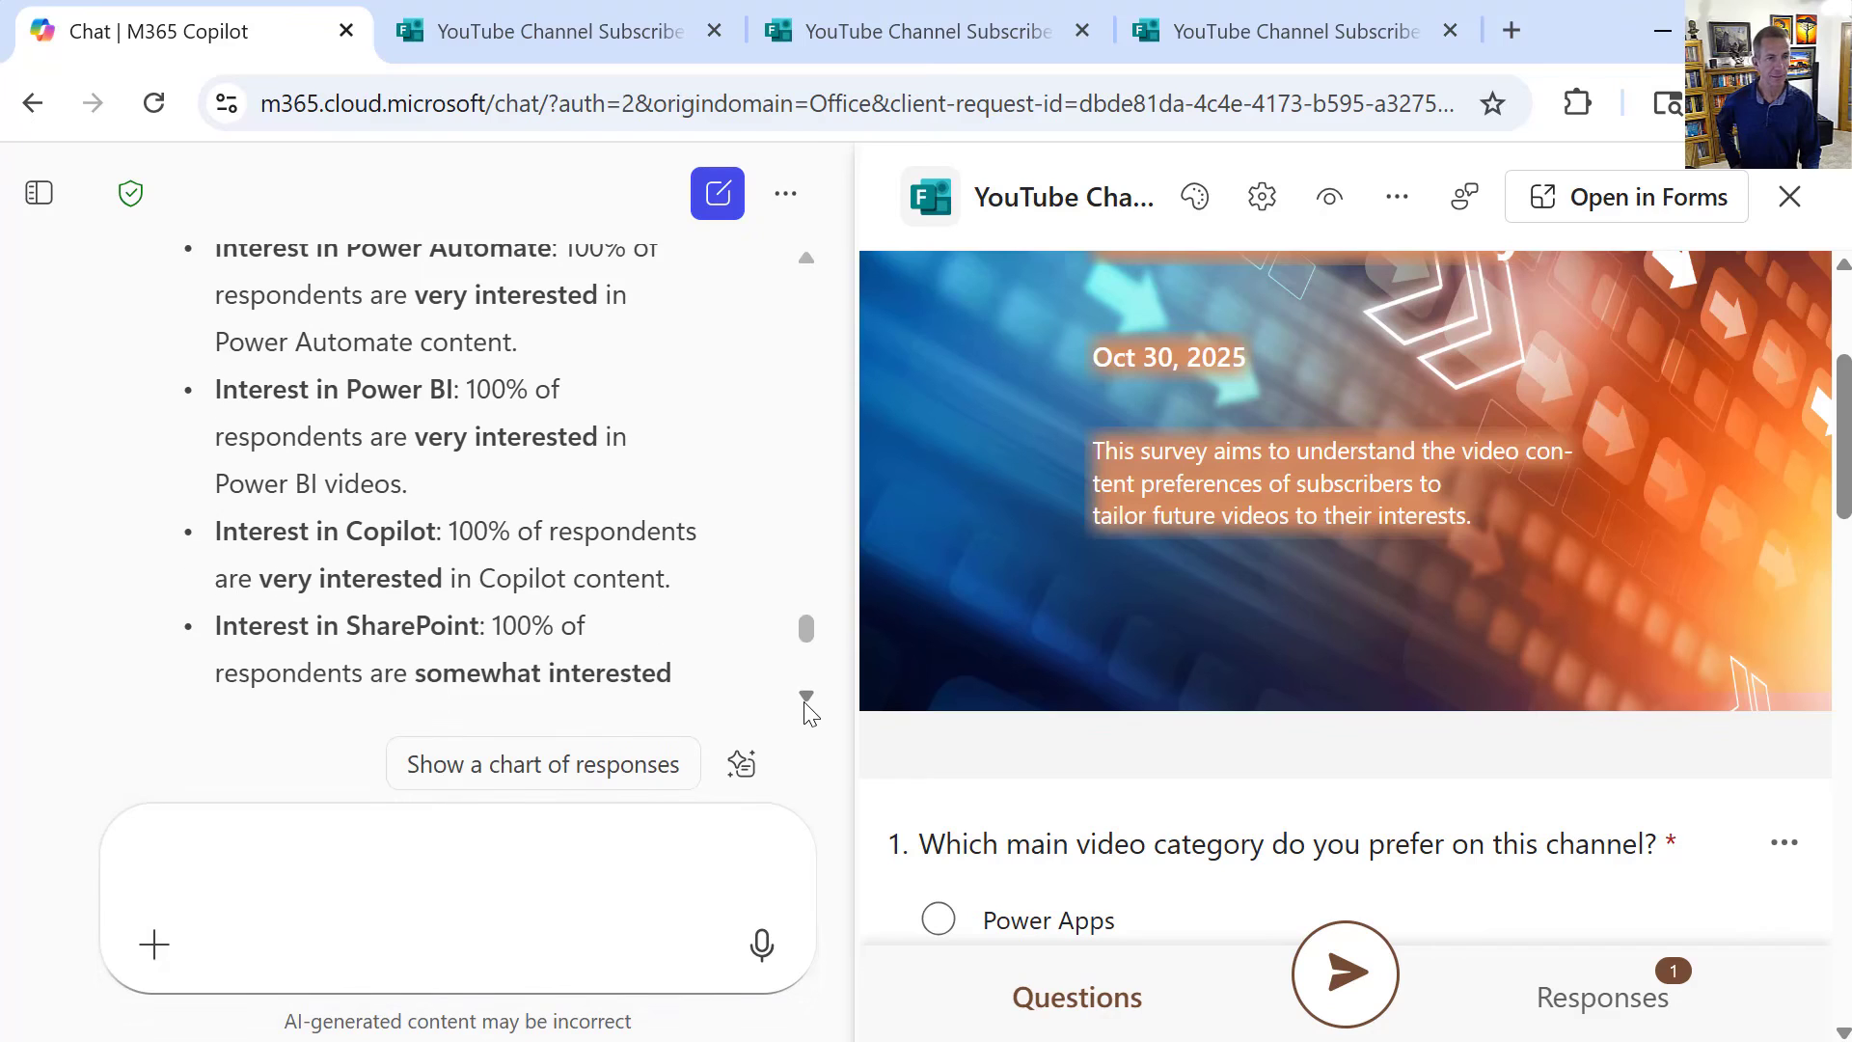
{"action": "scroll", "coordinate": [809, 712], "scroll_direction": "down", "scroll_amount": 5}
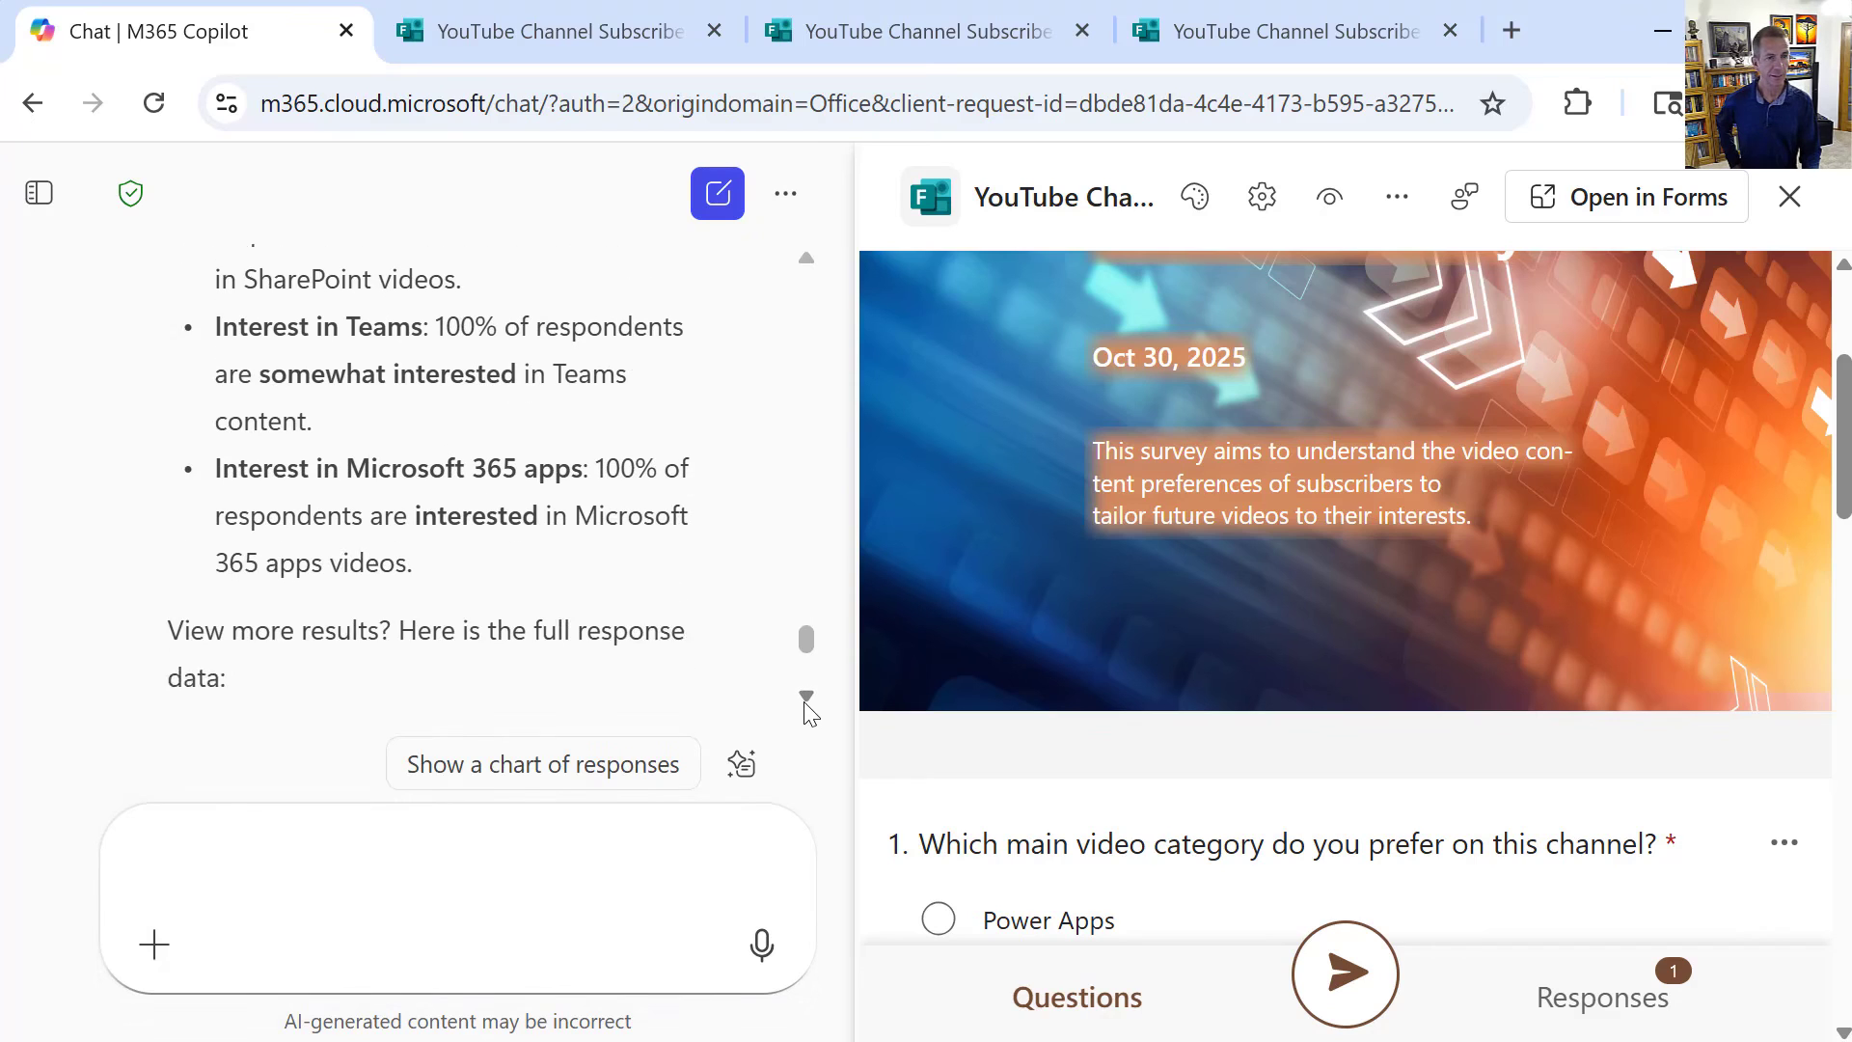
{"action": "scroll", "coordinate": [809, 712], "scroll_direction": "down", "scroll_amount": 8}
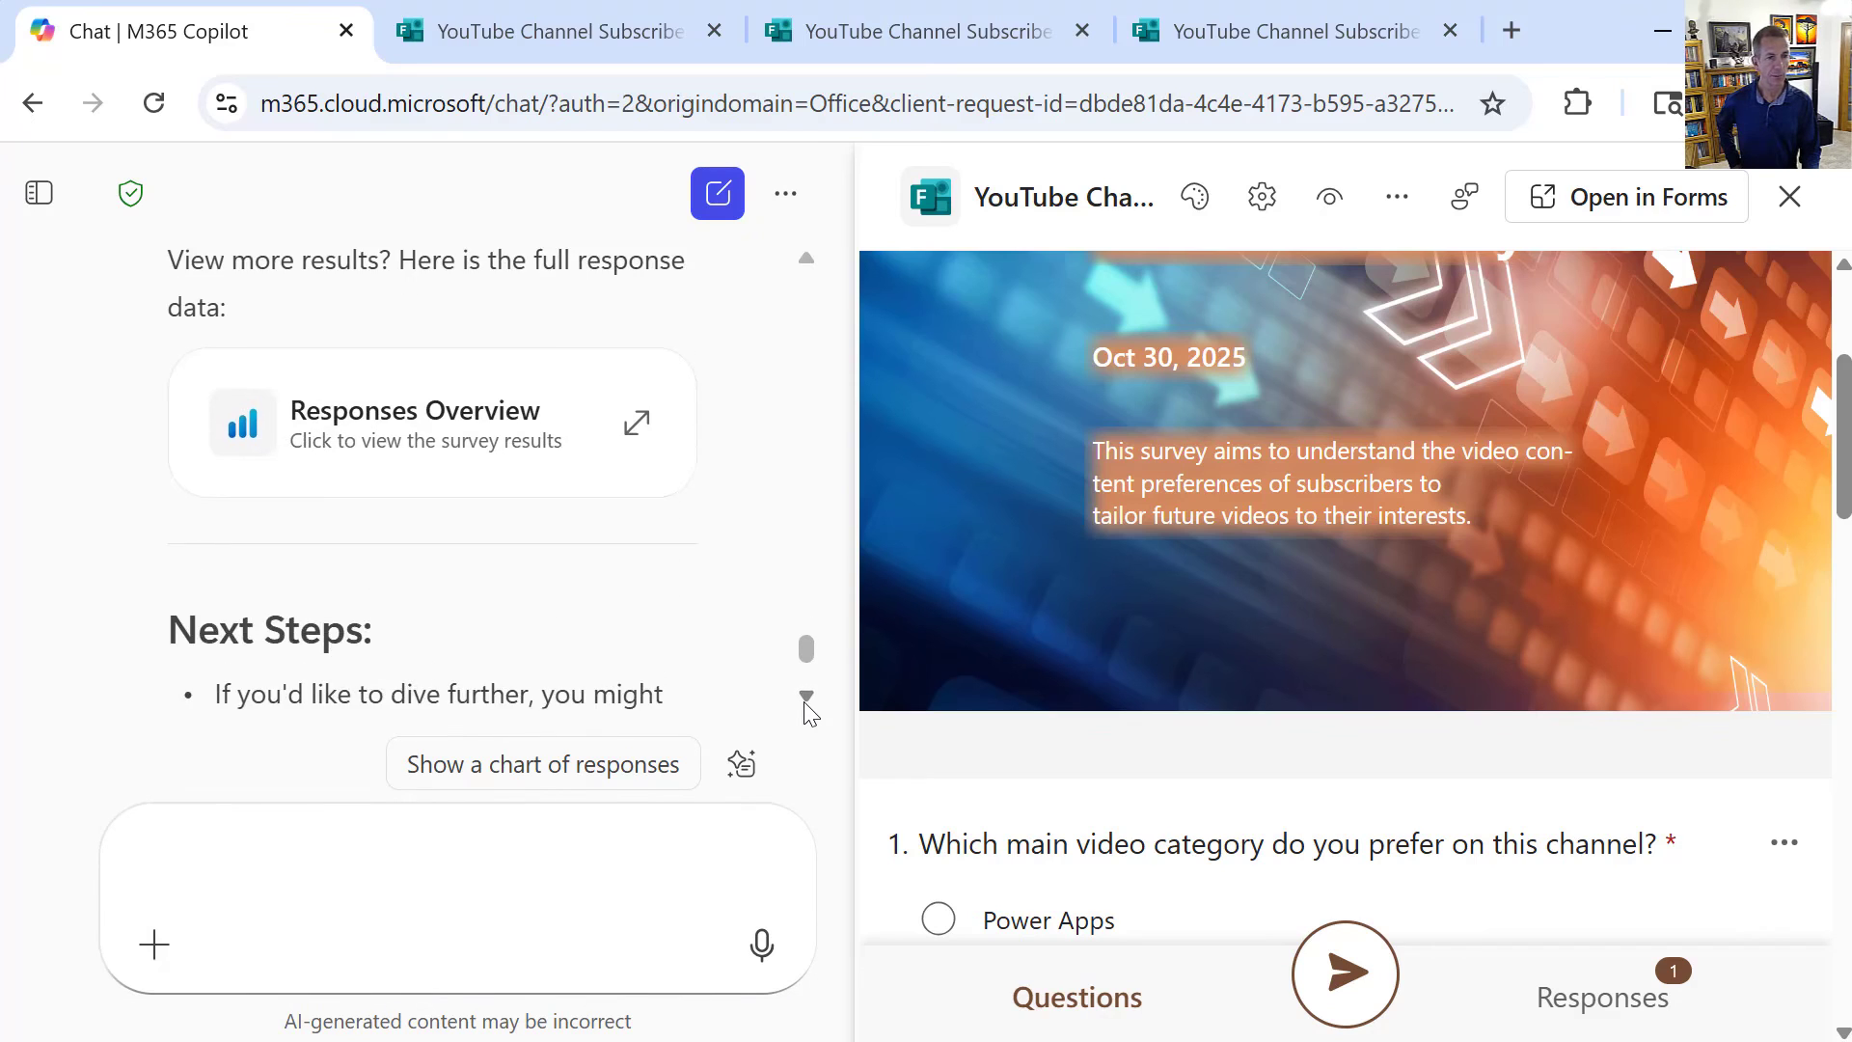
{"action": "scroll", "coordinate": [809, 712], "scroll_direction": "down", "scroll_amount": 3}
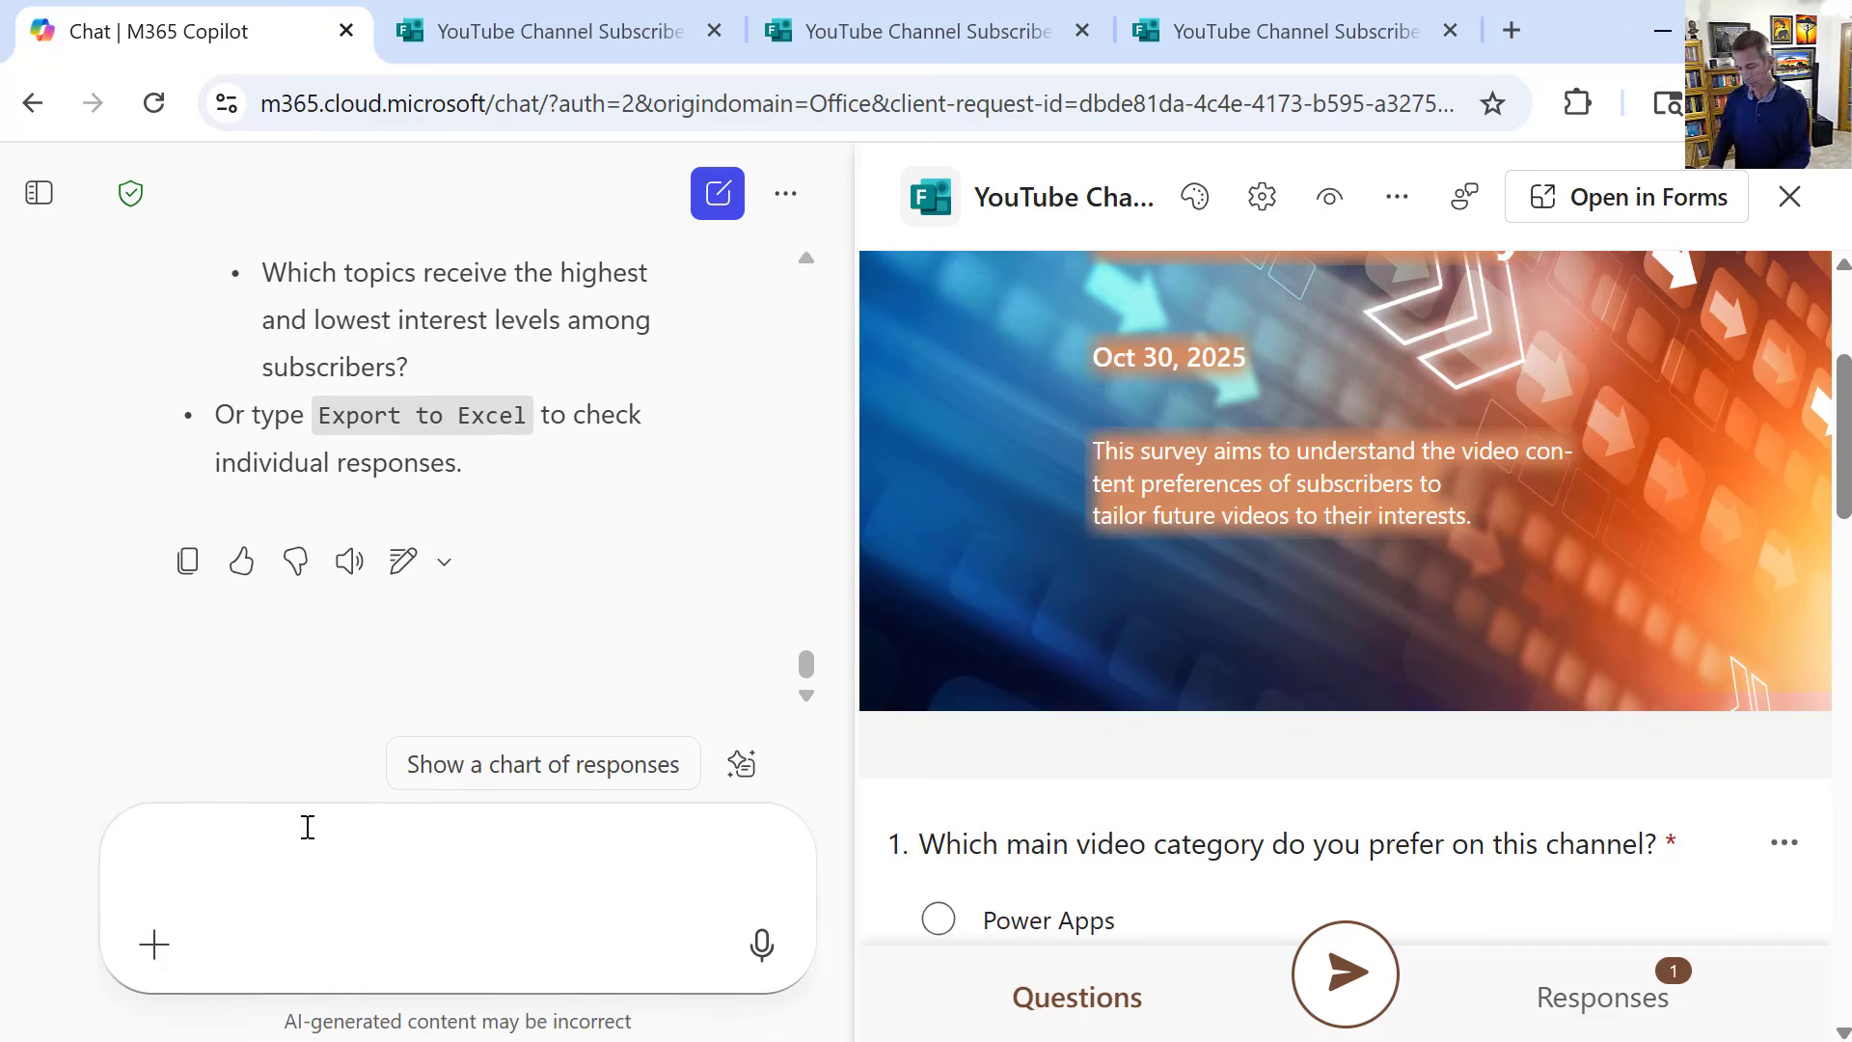
Send the agent the suggested prompt "Send a reminder to boost responses"
{"action": "type", "text": "send a reminder"}
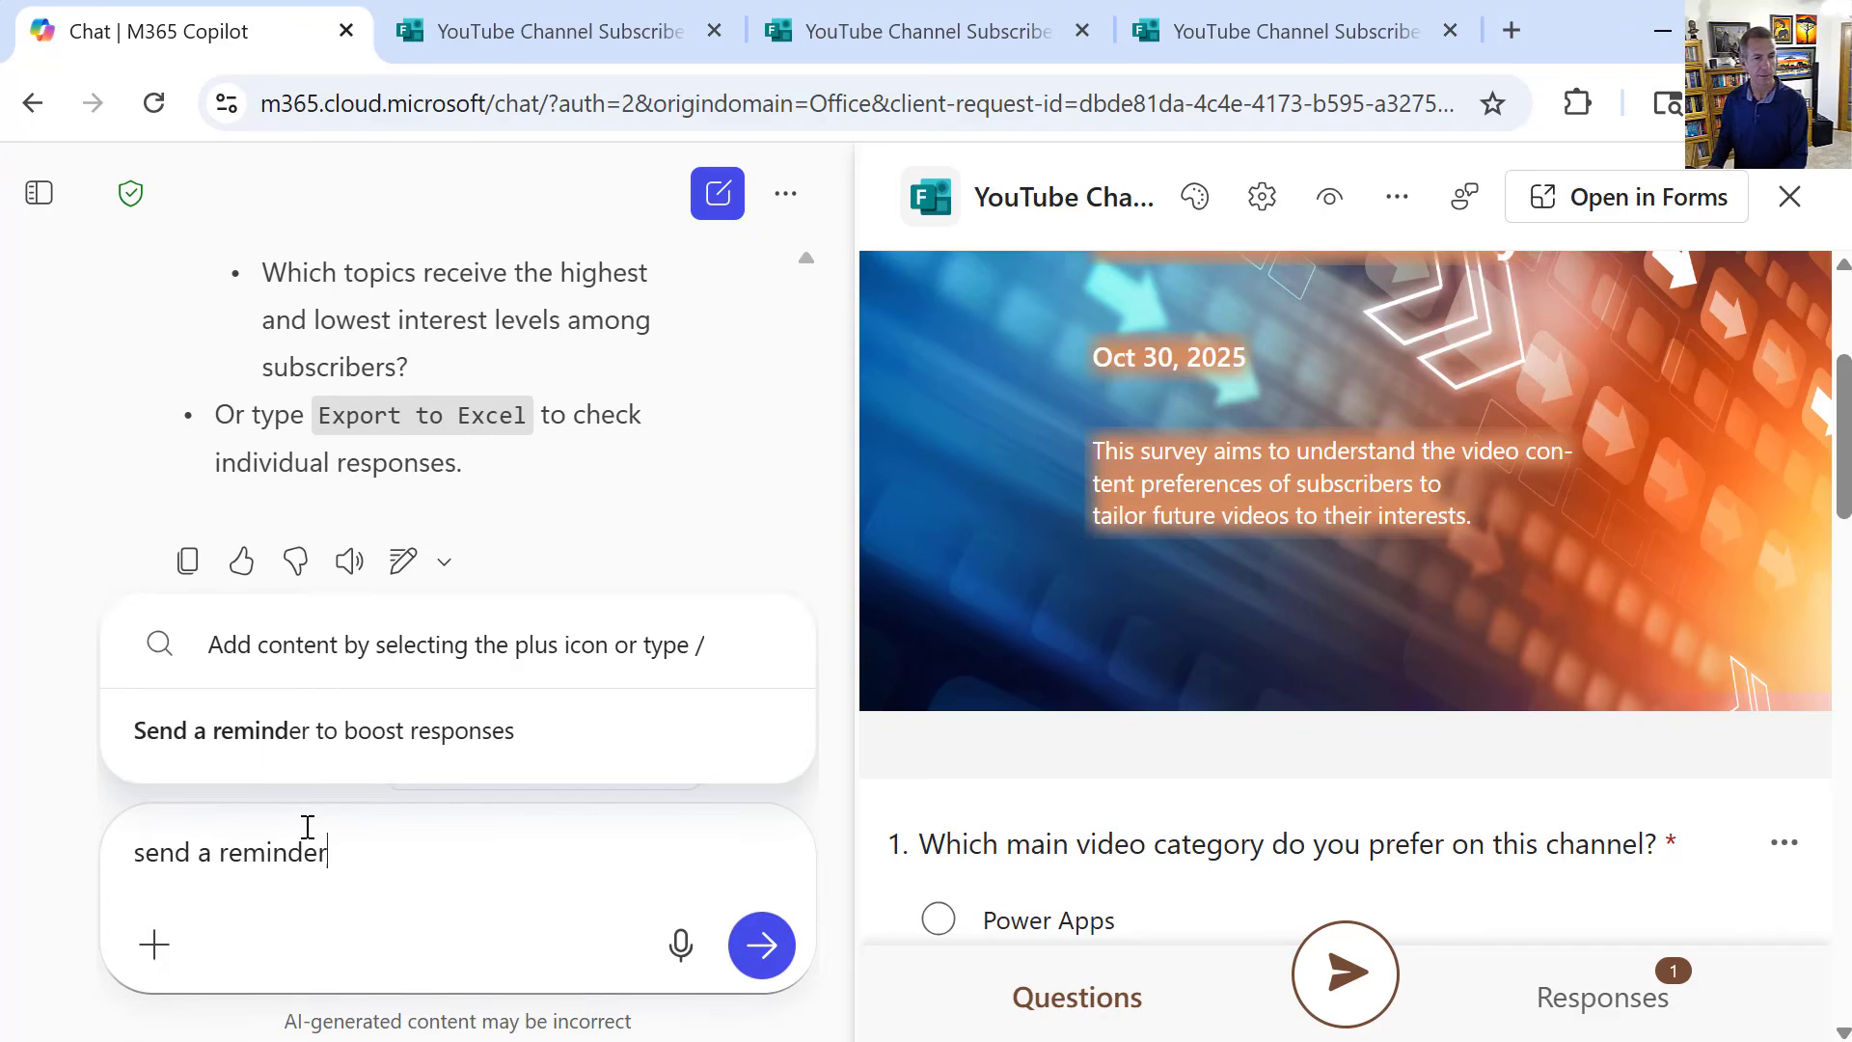
{"action": "left_click", "coordinate": [281, 736]}
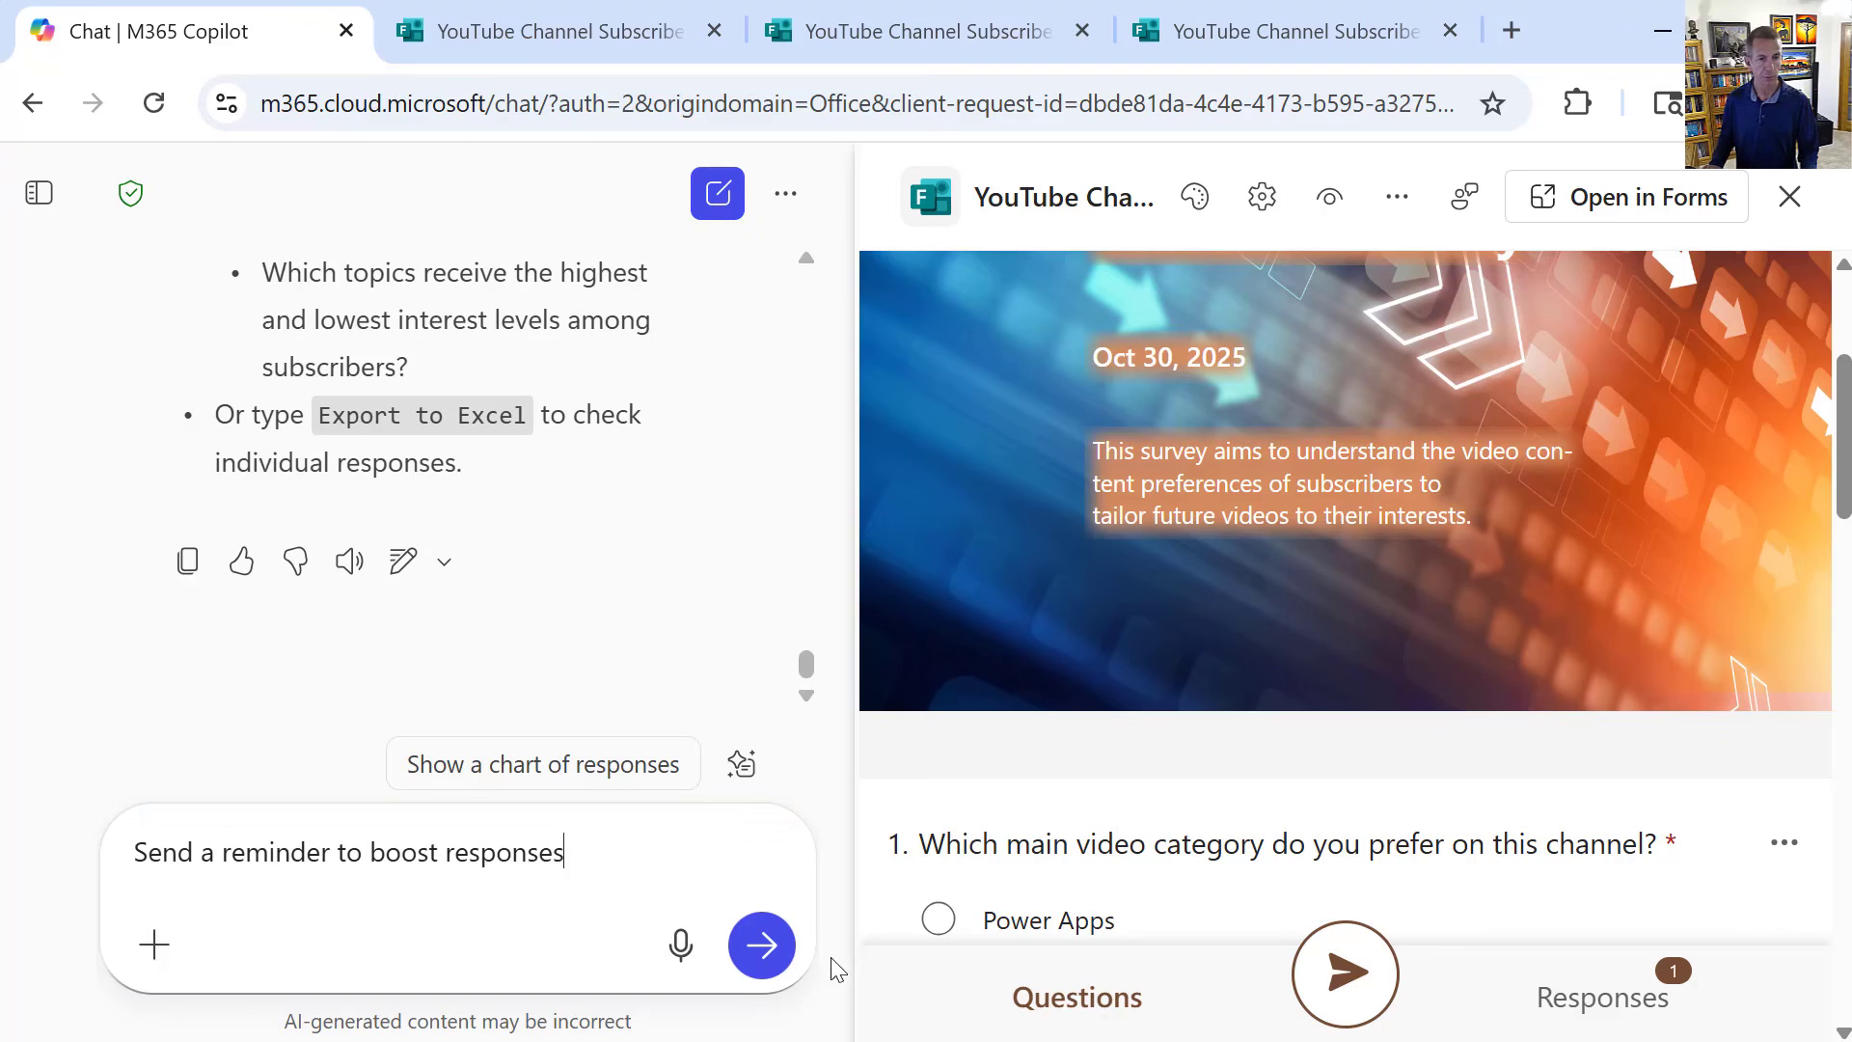
{"action": "left_click", "coordinate": [763, 961]}
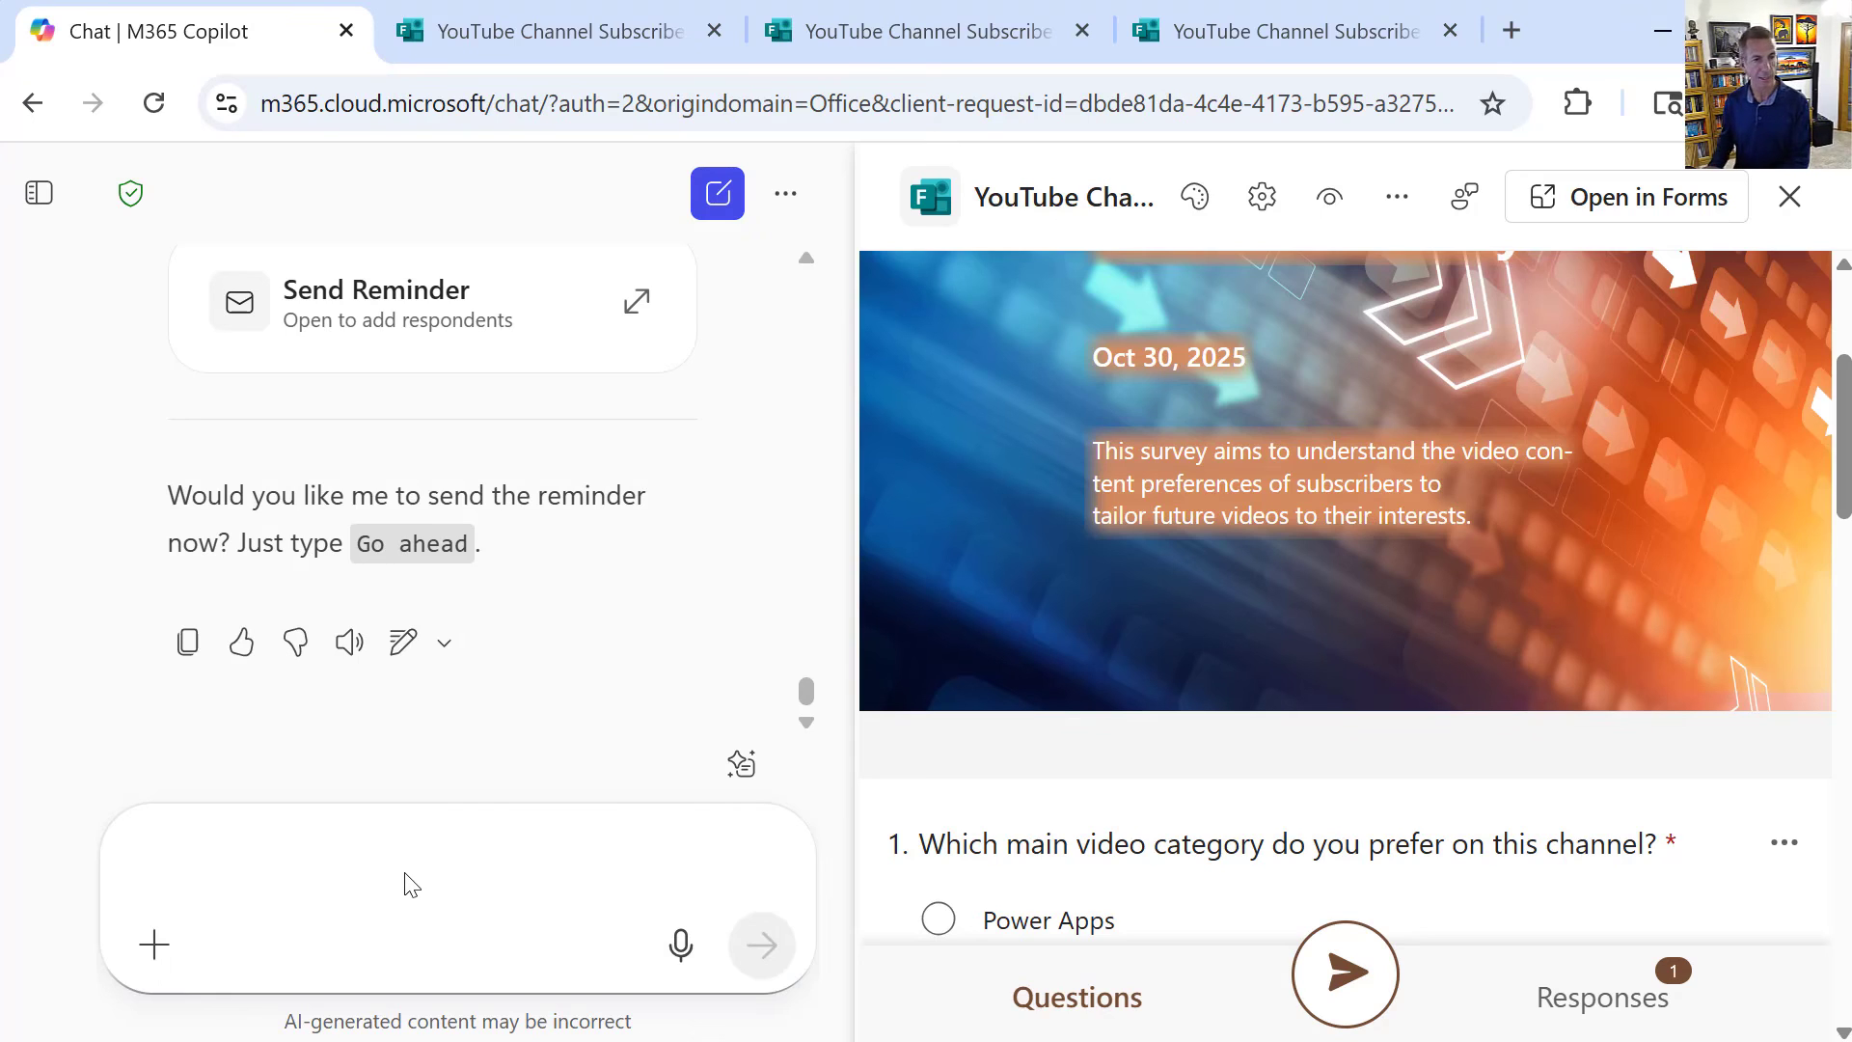
Authorize the reminder by replying "Go ahead" to each of the agent's two requests for approval
{"action": "type", "text": "G"}
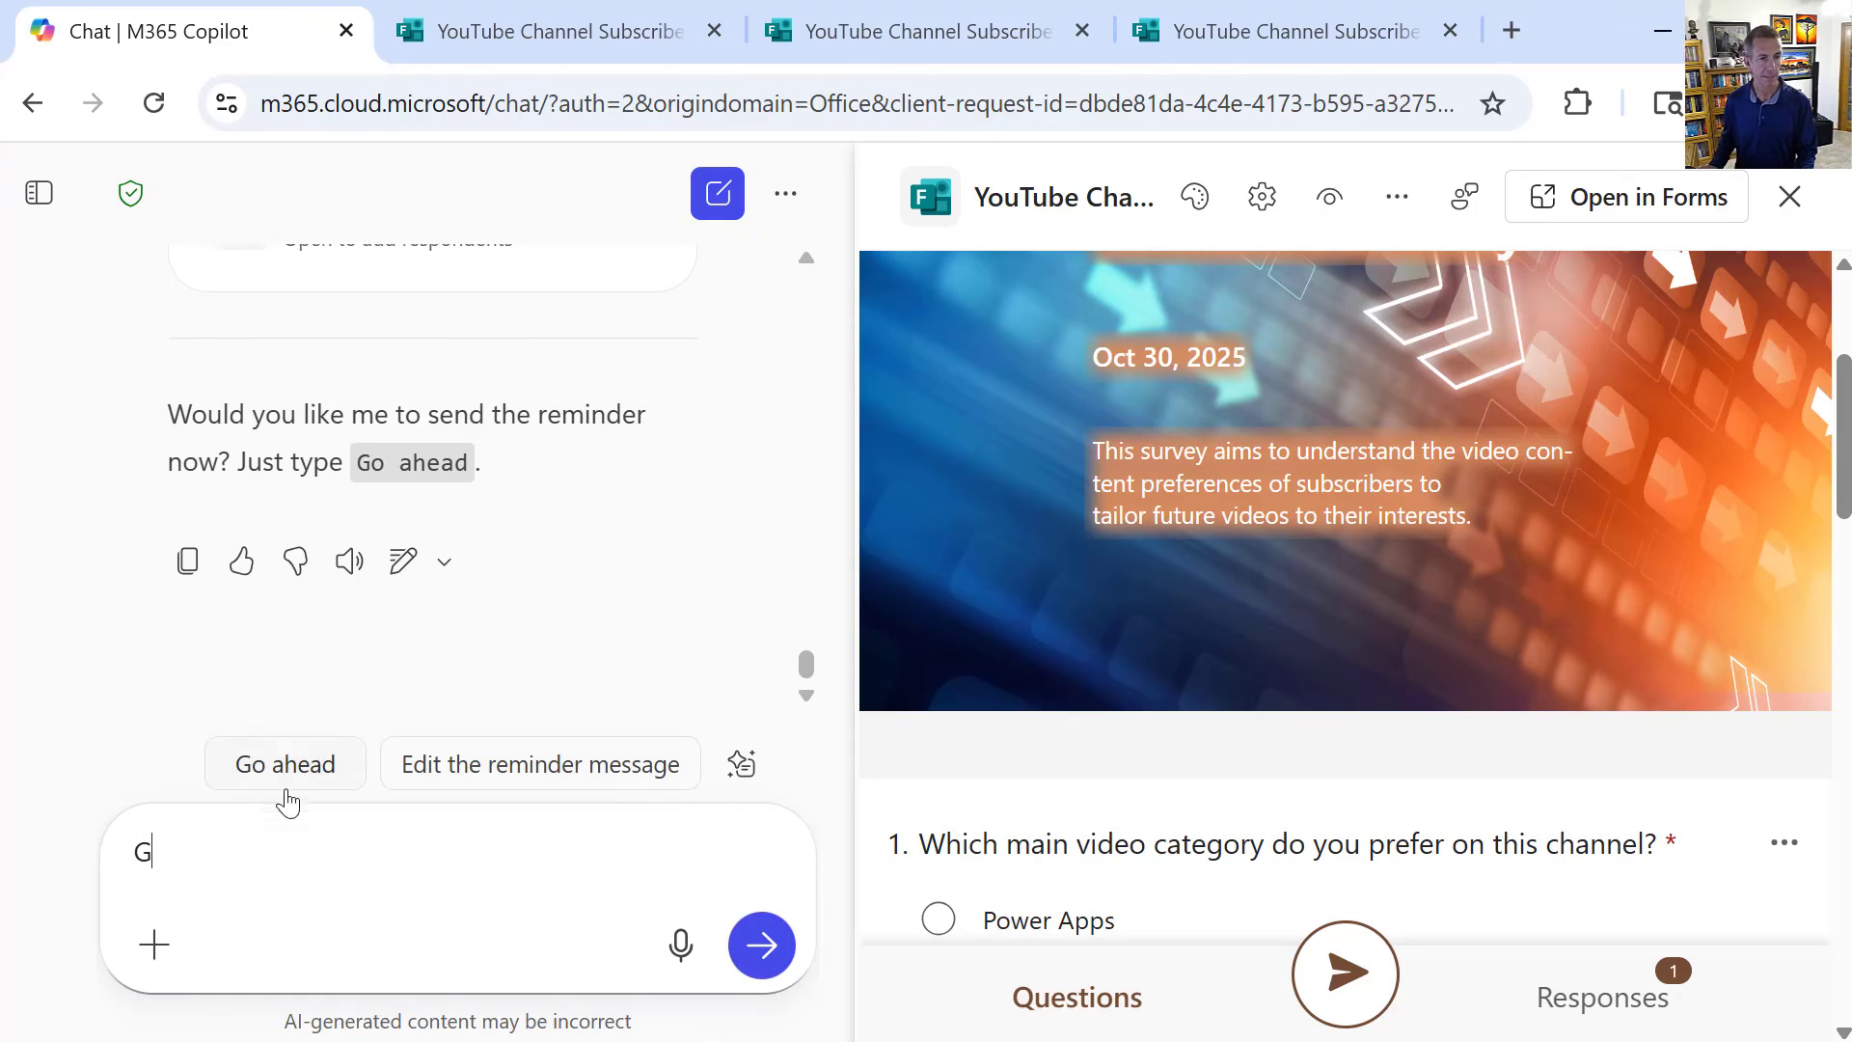
{"action": "type", "text": "o ahead"}
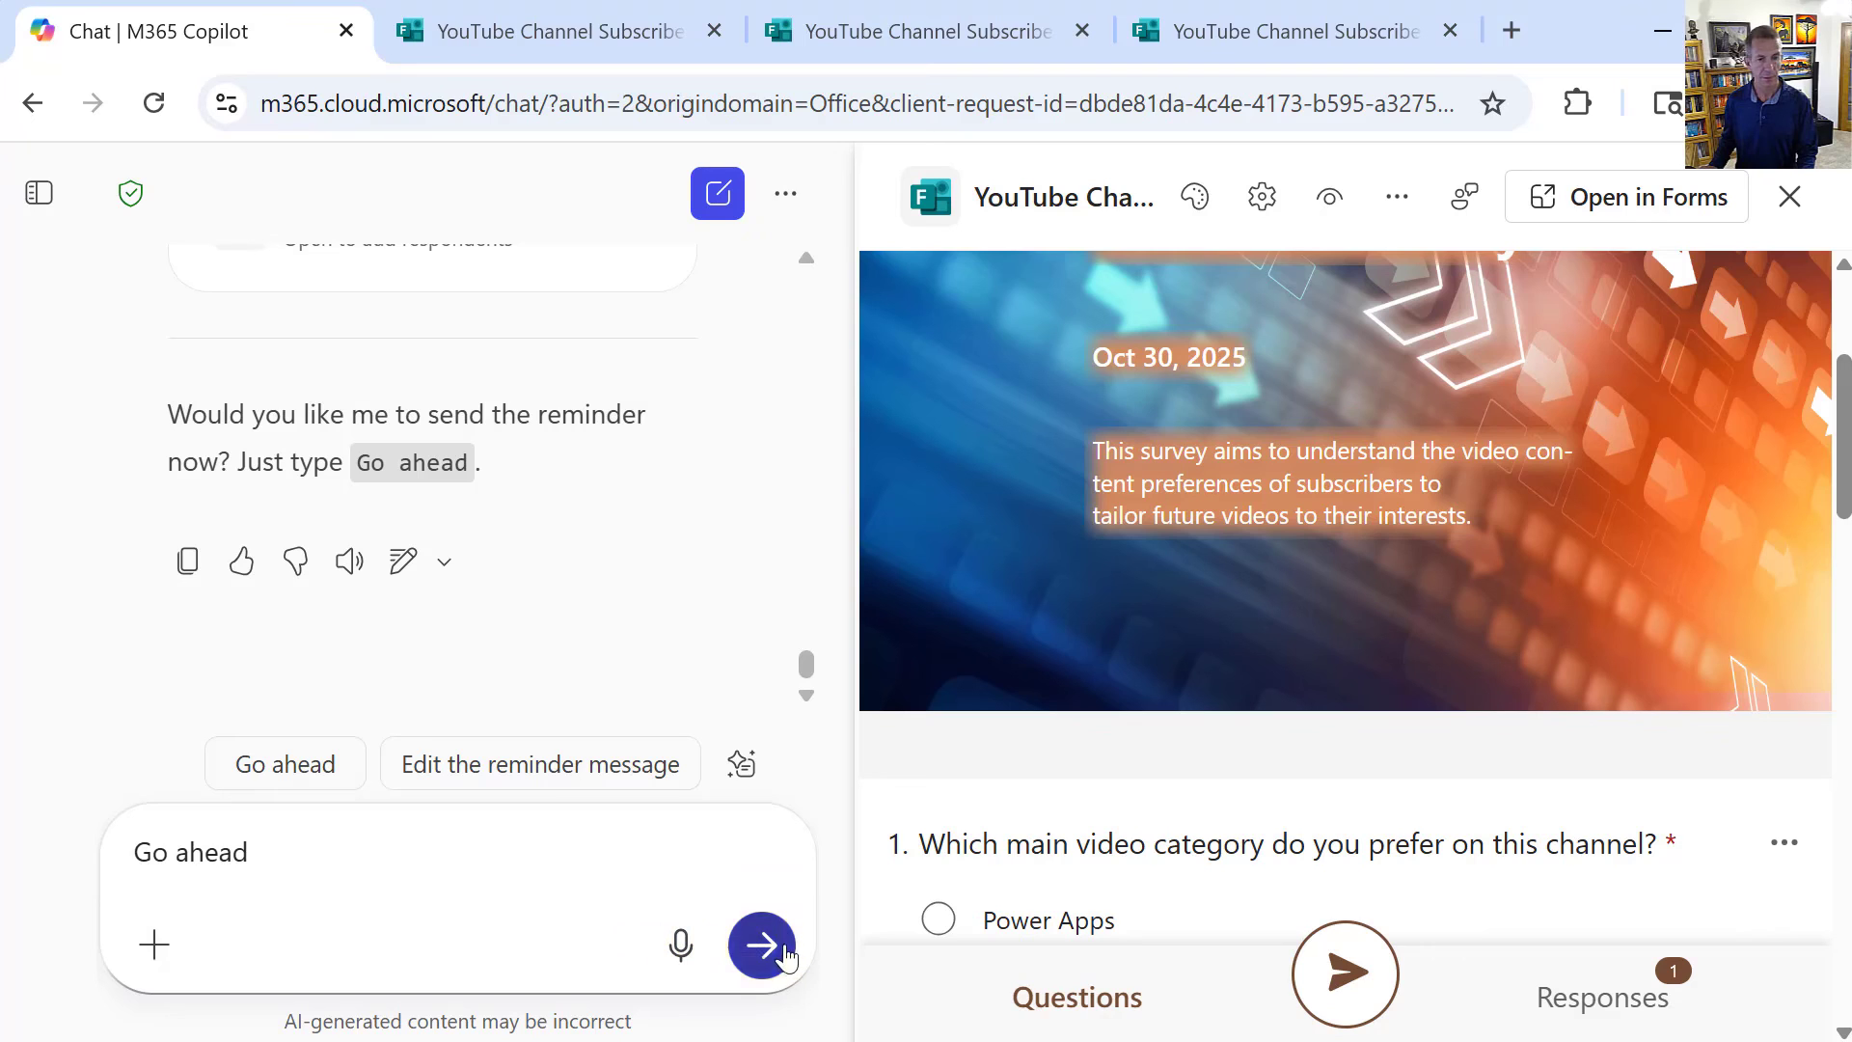
{"action": "left_click", "coordinate": [743, 968]}
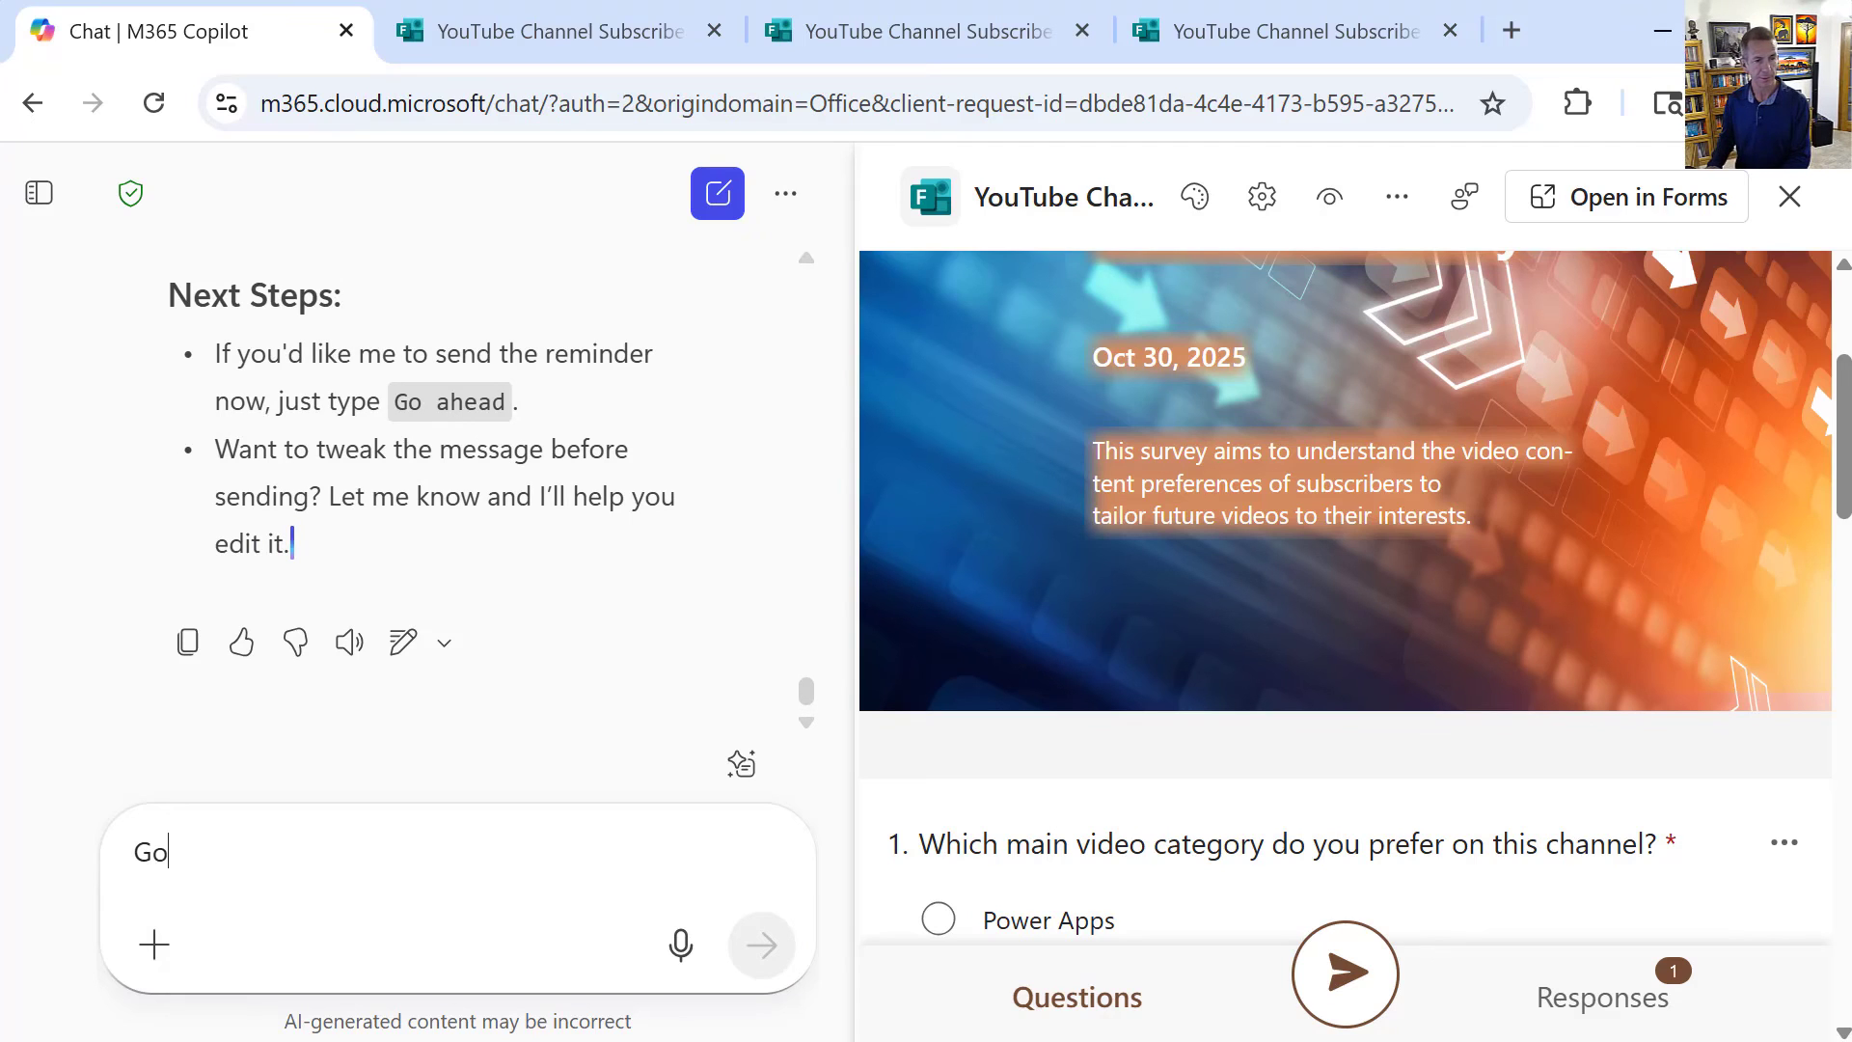
{"action": "type", "text": "ahead"}
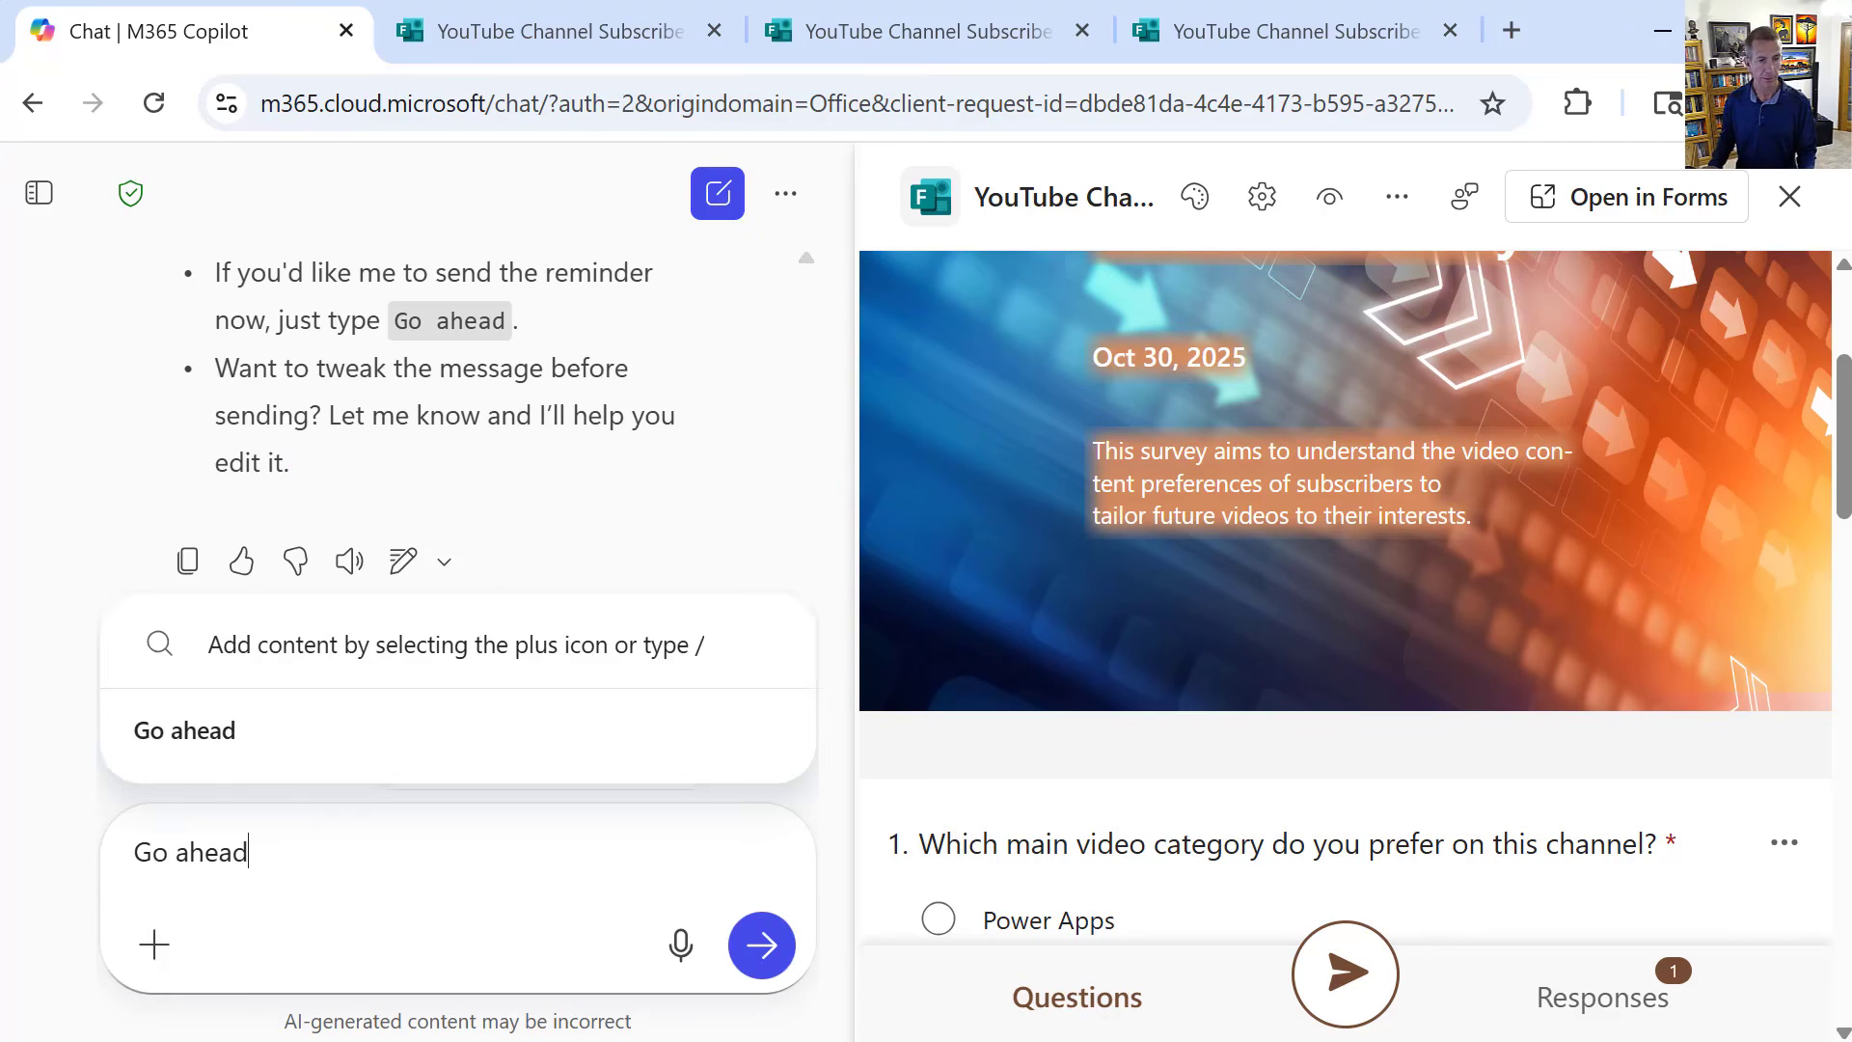
{"action": "left_click", "coordinate": [757, 947]}
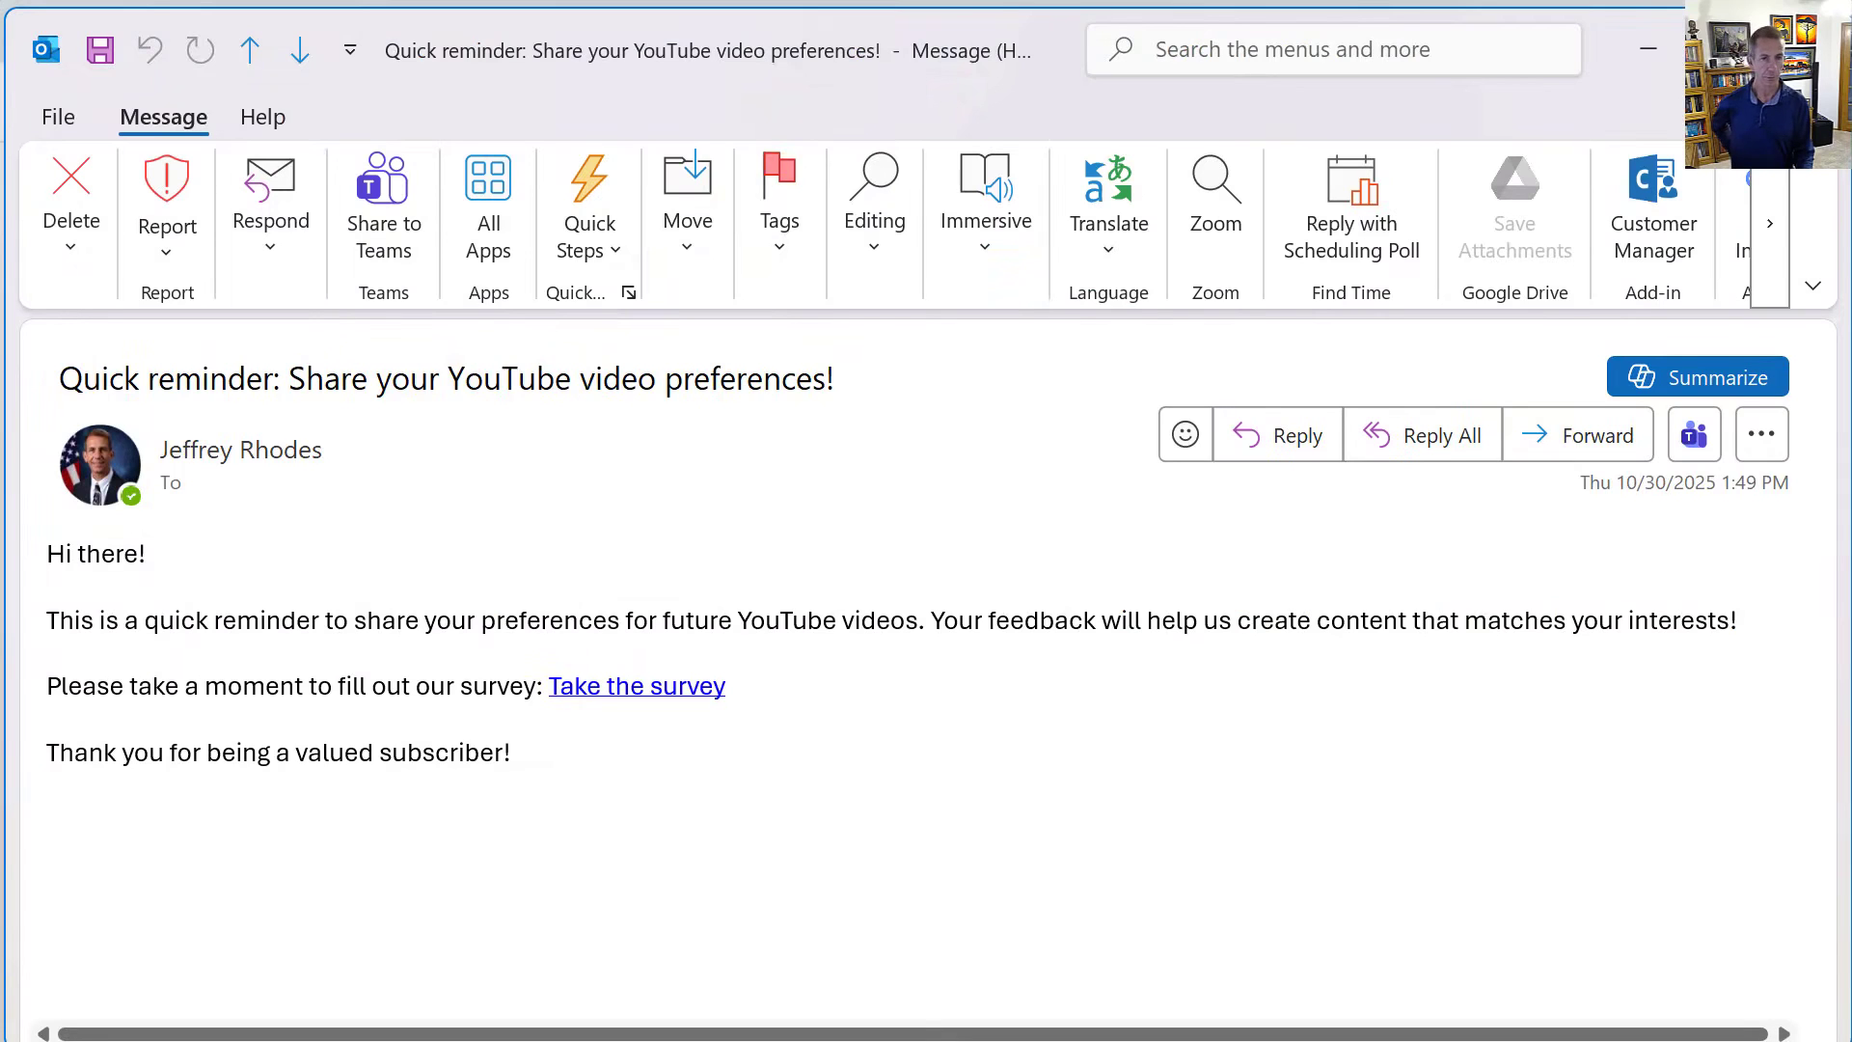
Start the survey from the link in the Outlook reminder e-mail and choose Power Automate as the preferred video category
{"action": "left_click", "coordinate": [687, 692]}
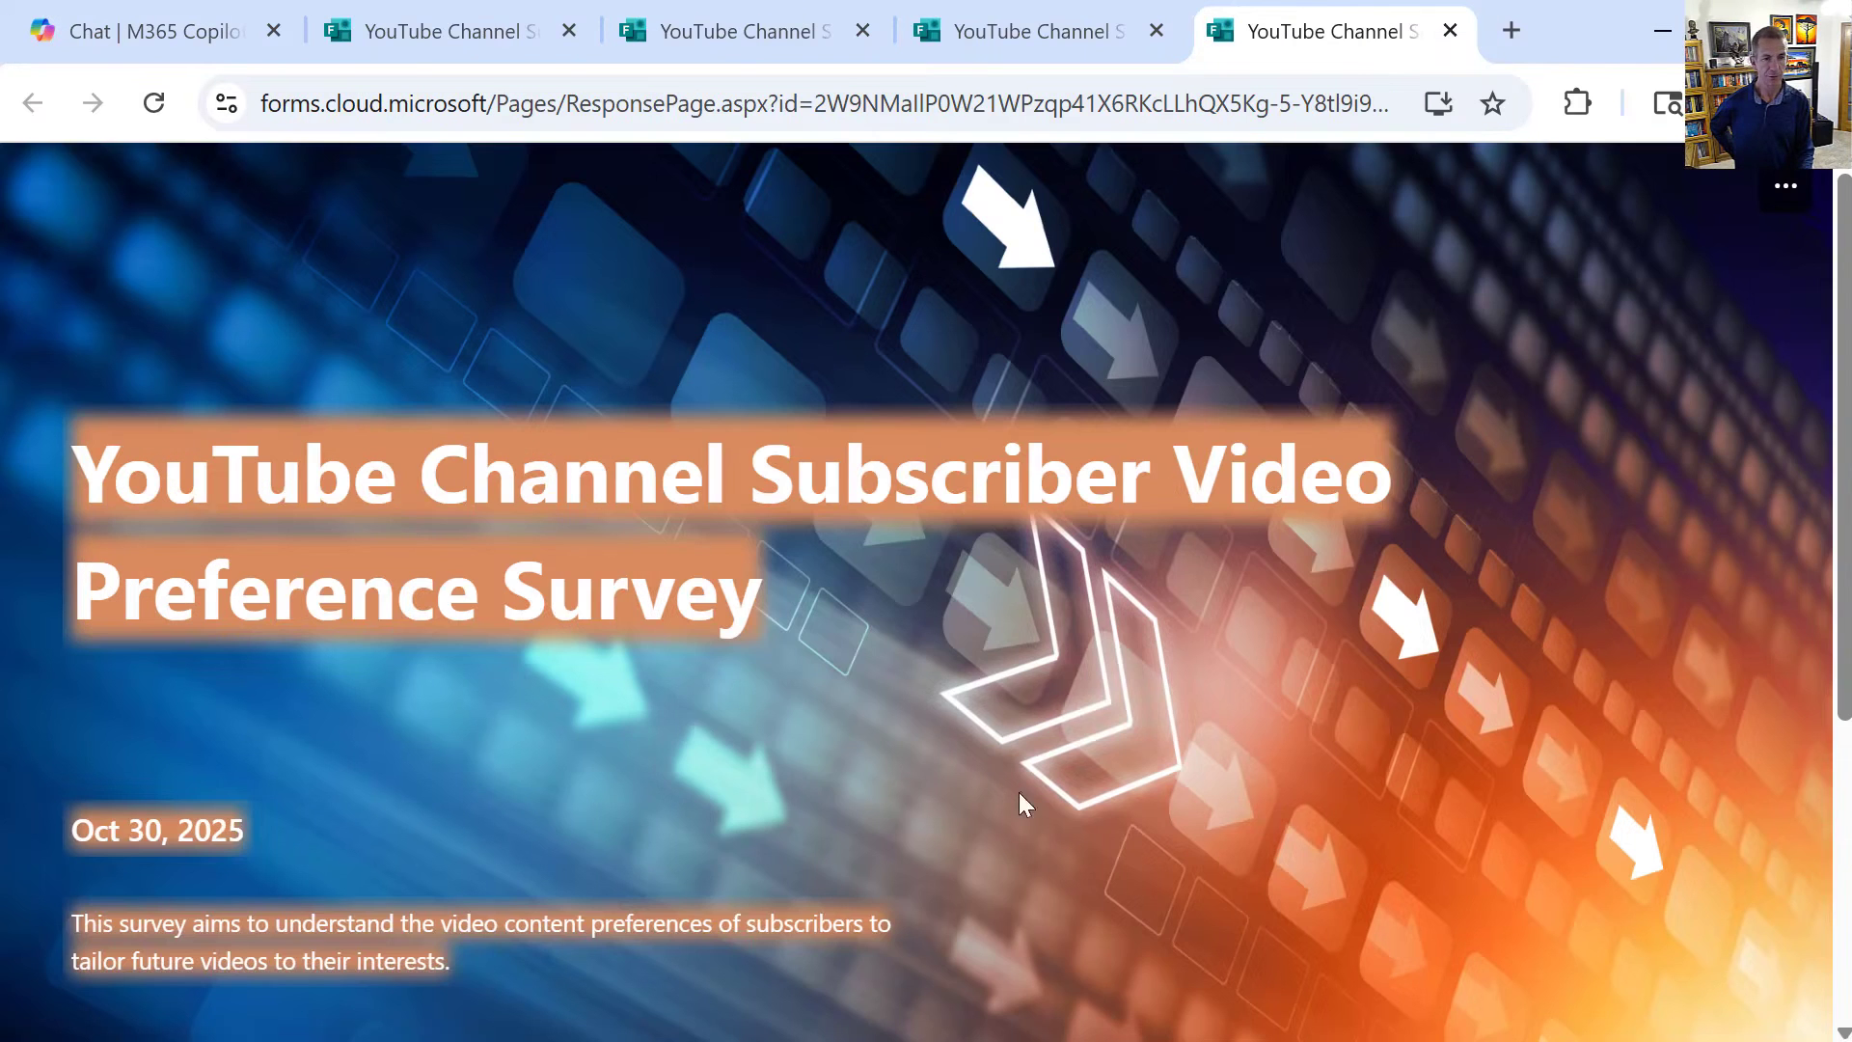
{"action": "scroll", "coordinate": [1833, 844], "scroll_direction": "down", "scroll_amount": 5}
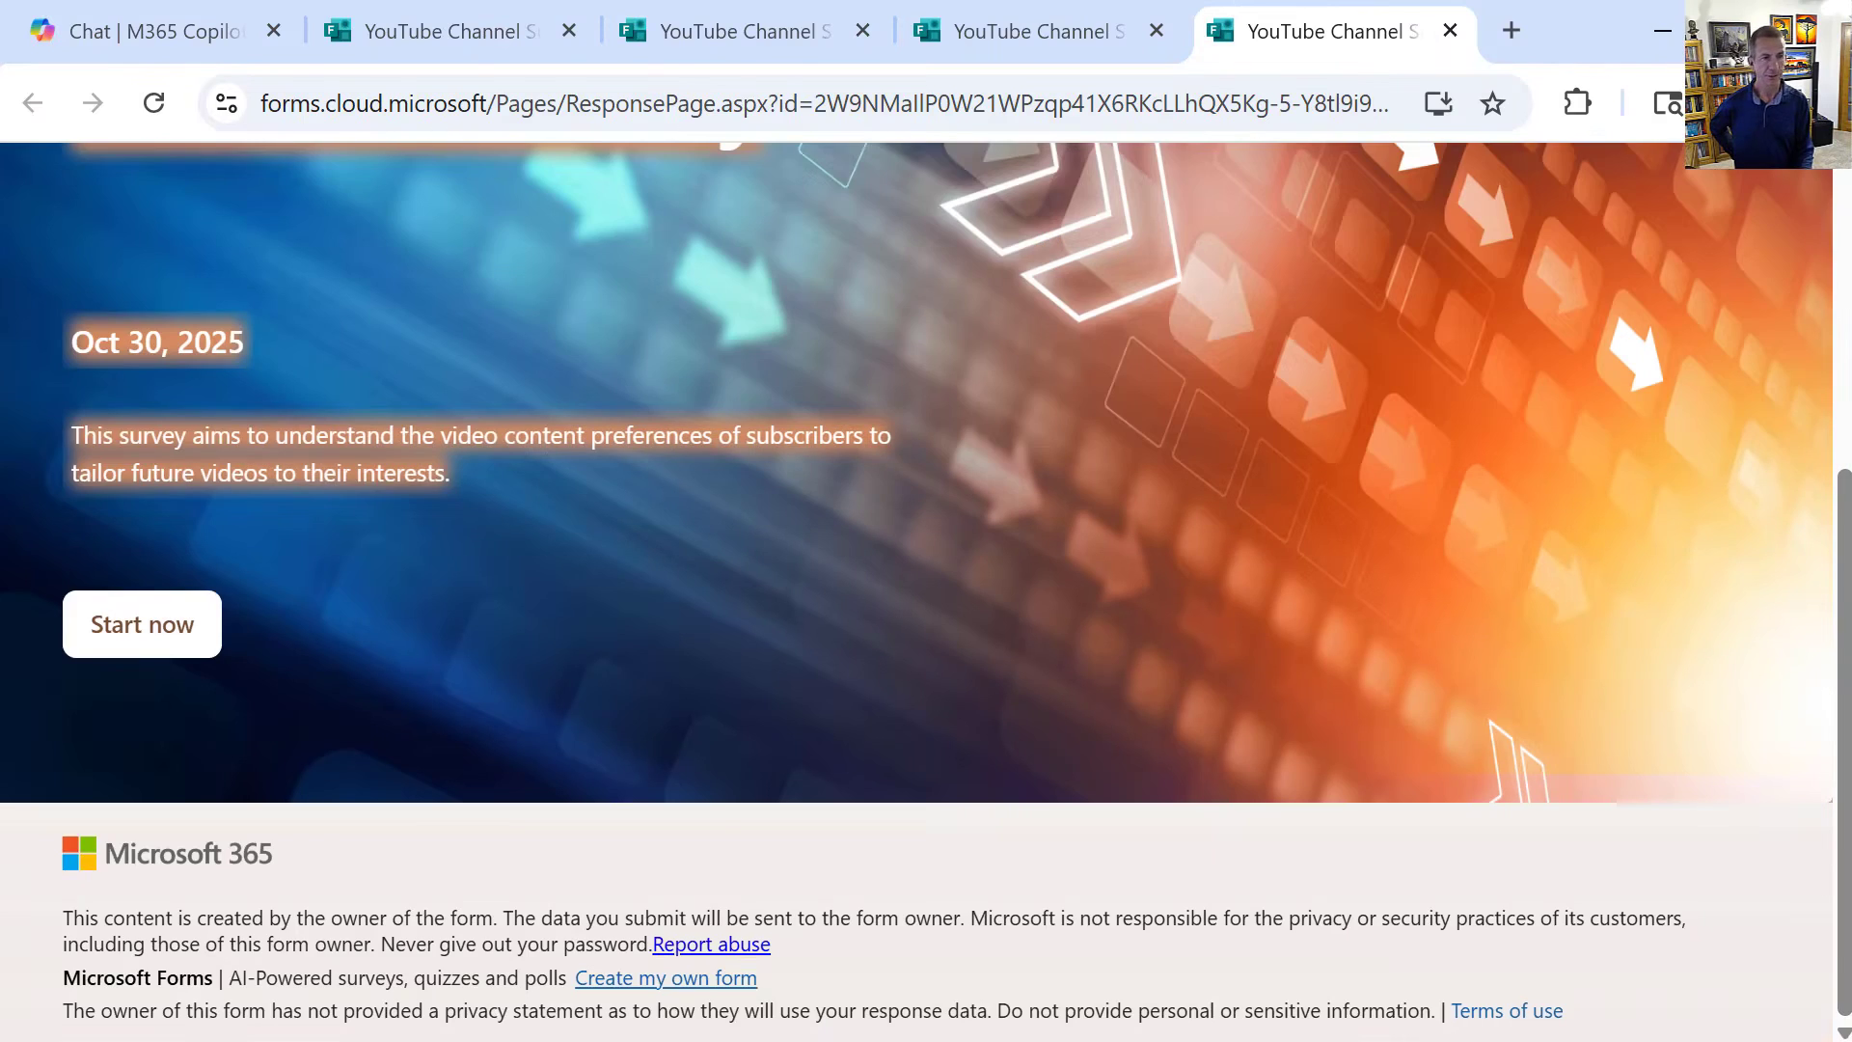
{"action": "left_click", "coordinate": [133, 627]}
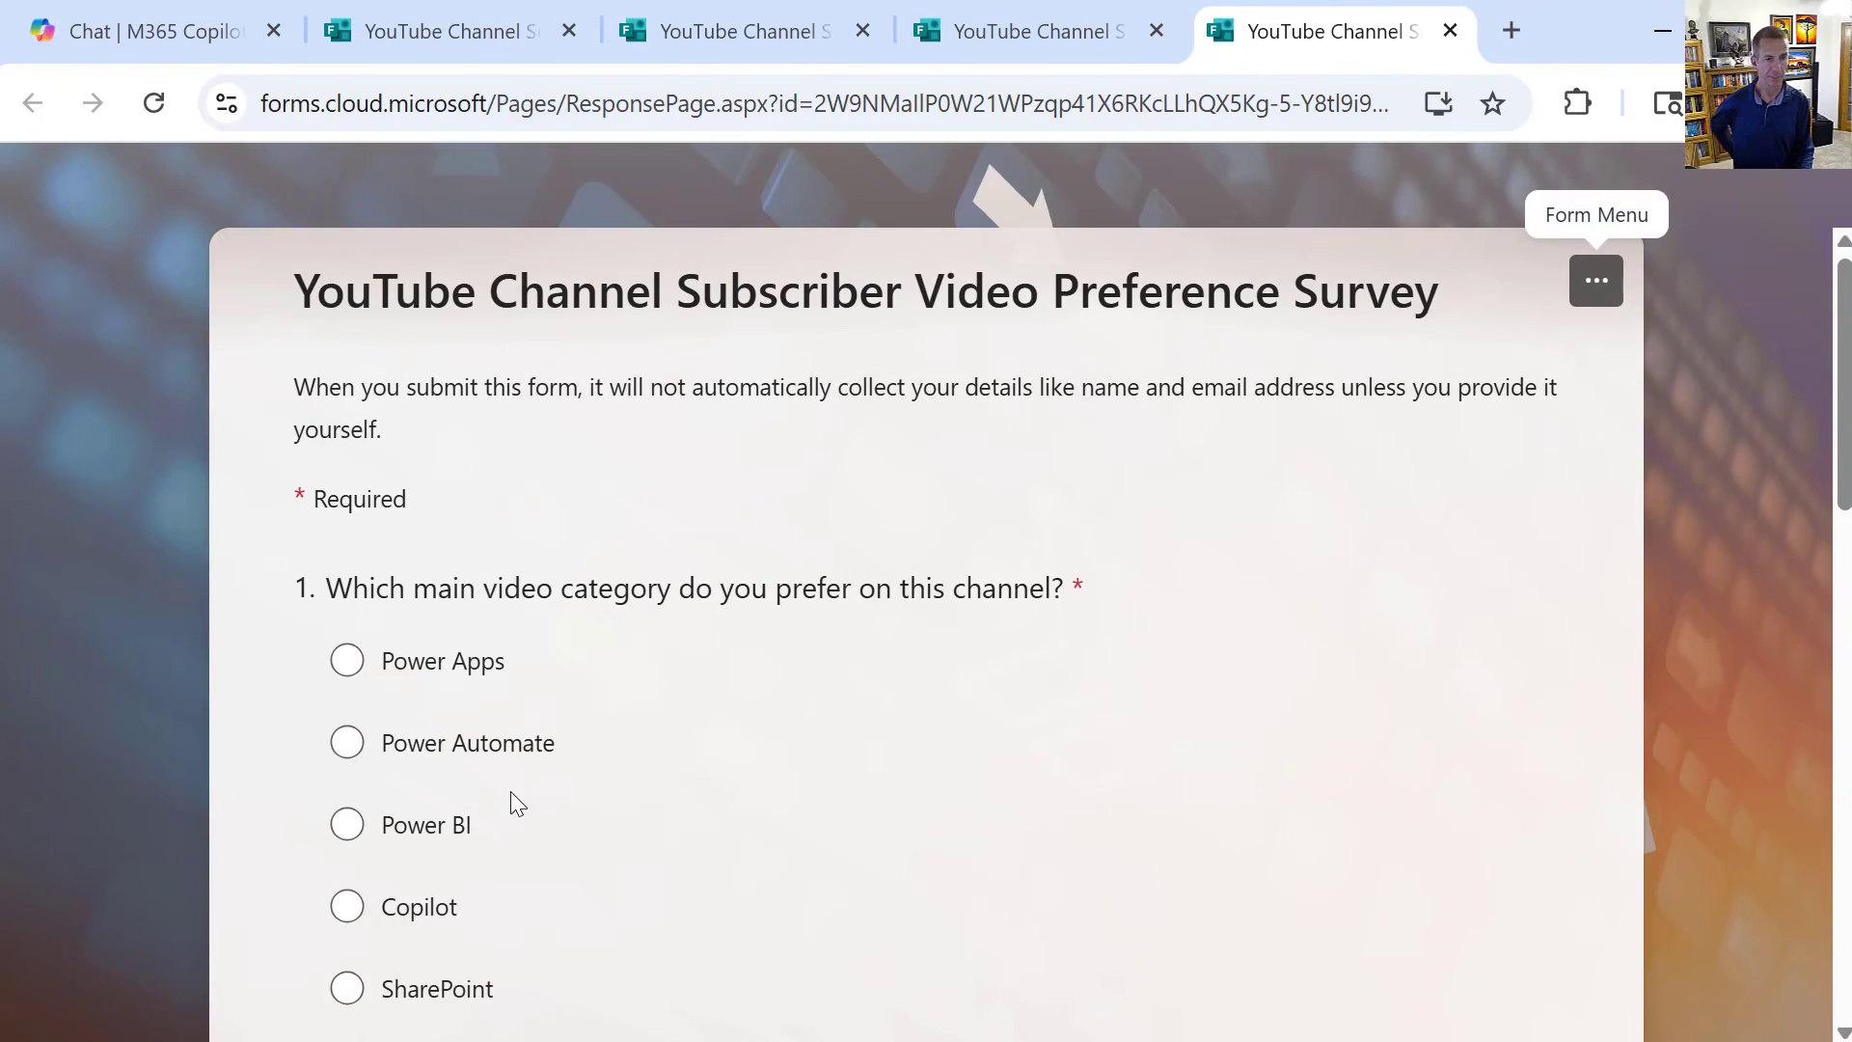
{"action": "left_click", "coordinate": [449, 751]}
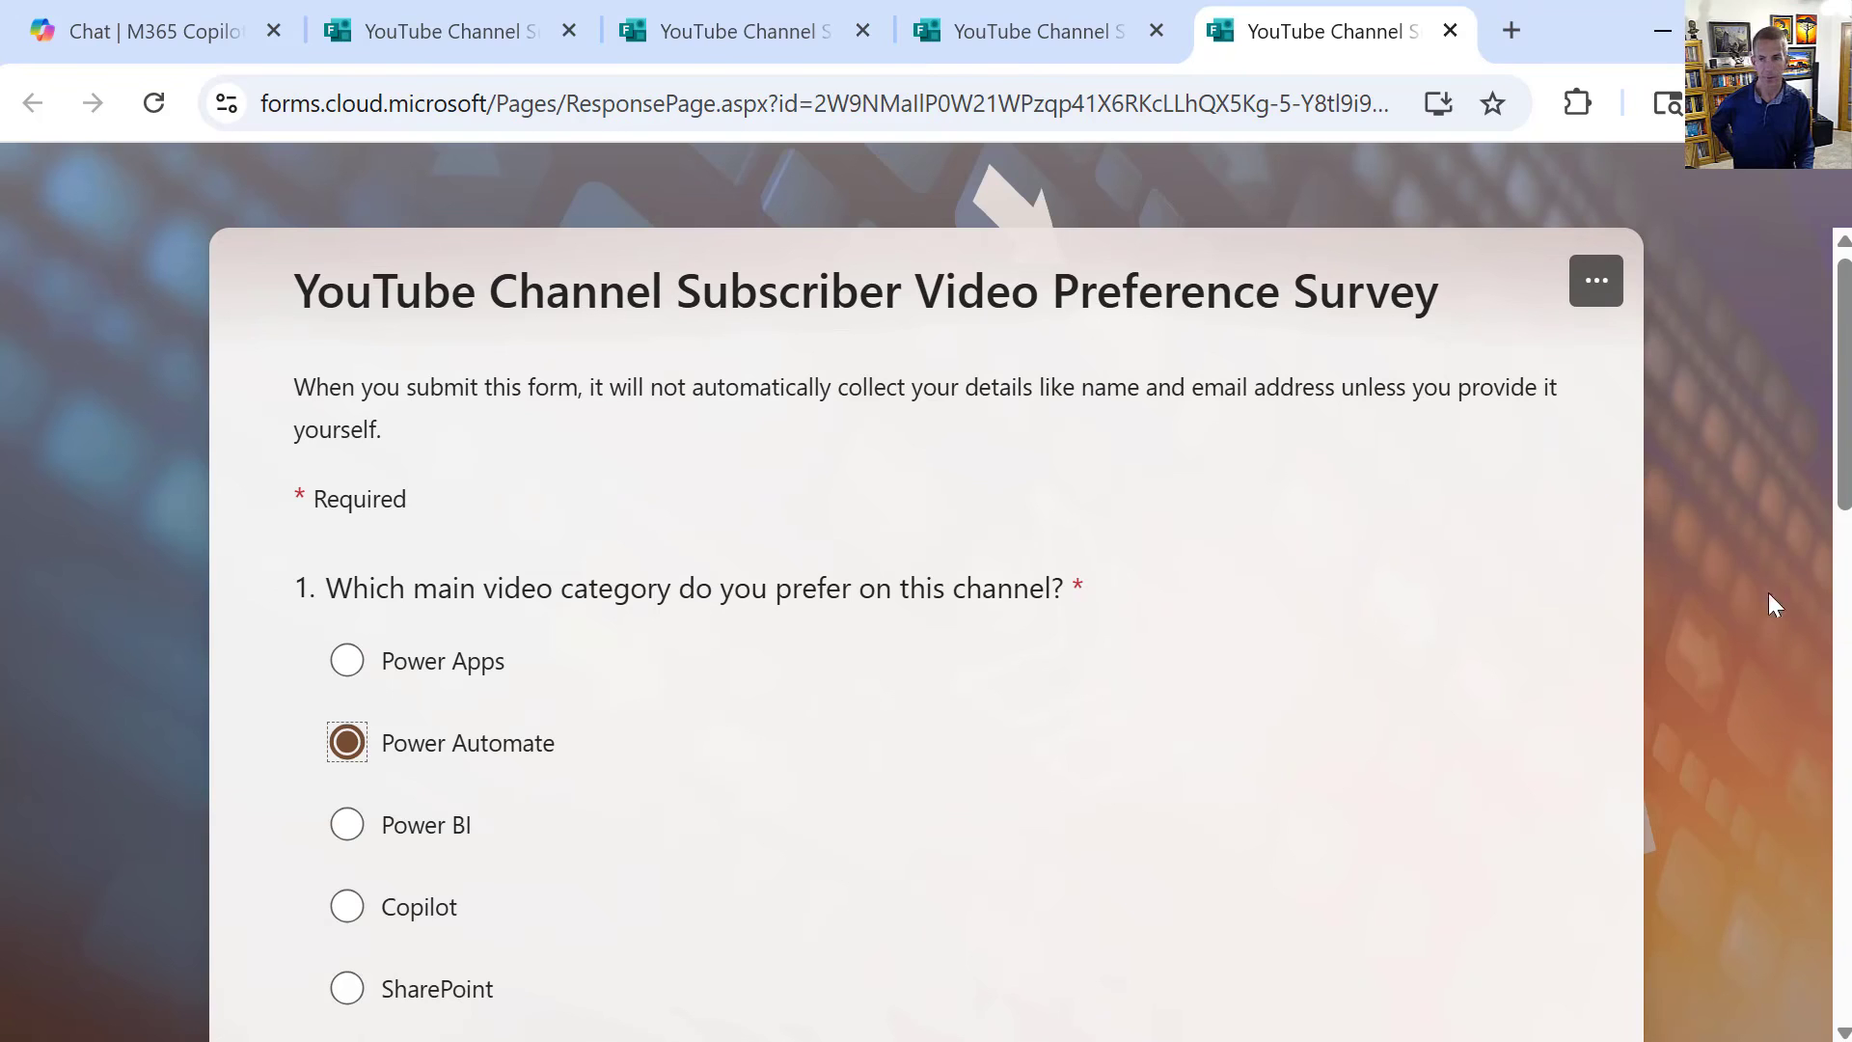
Rate Power Apps, Power Automate, Power BI and Copilot as Interested, and SharePoint, Teams and Microsoft 365 apps as Very interested
{"action": "left_click_drag", "start_coordinate": [1838, 464], "coordinate": [1838, 741]}
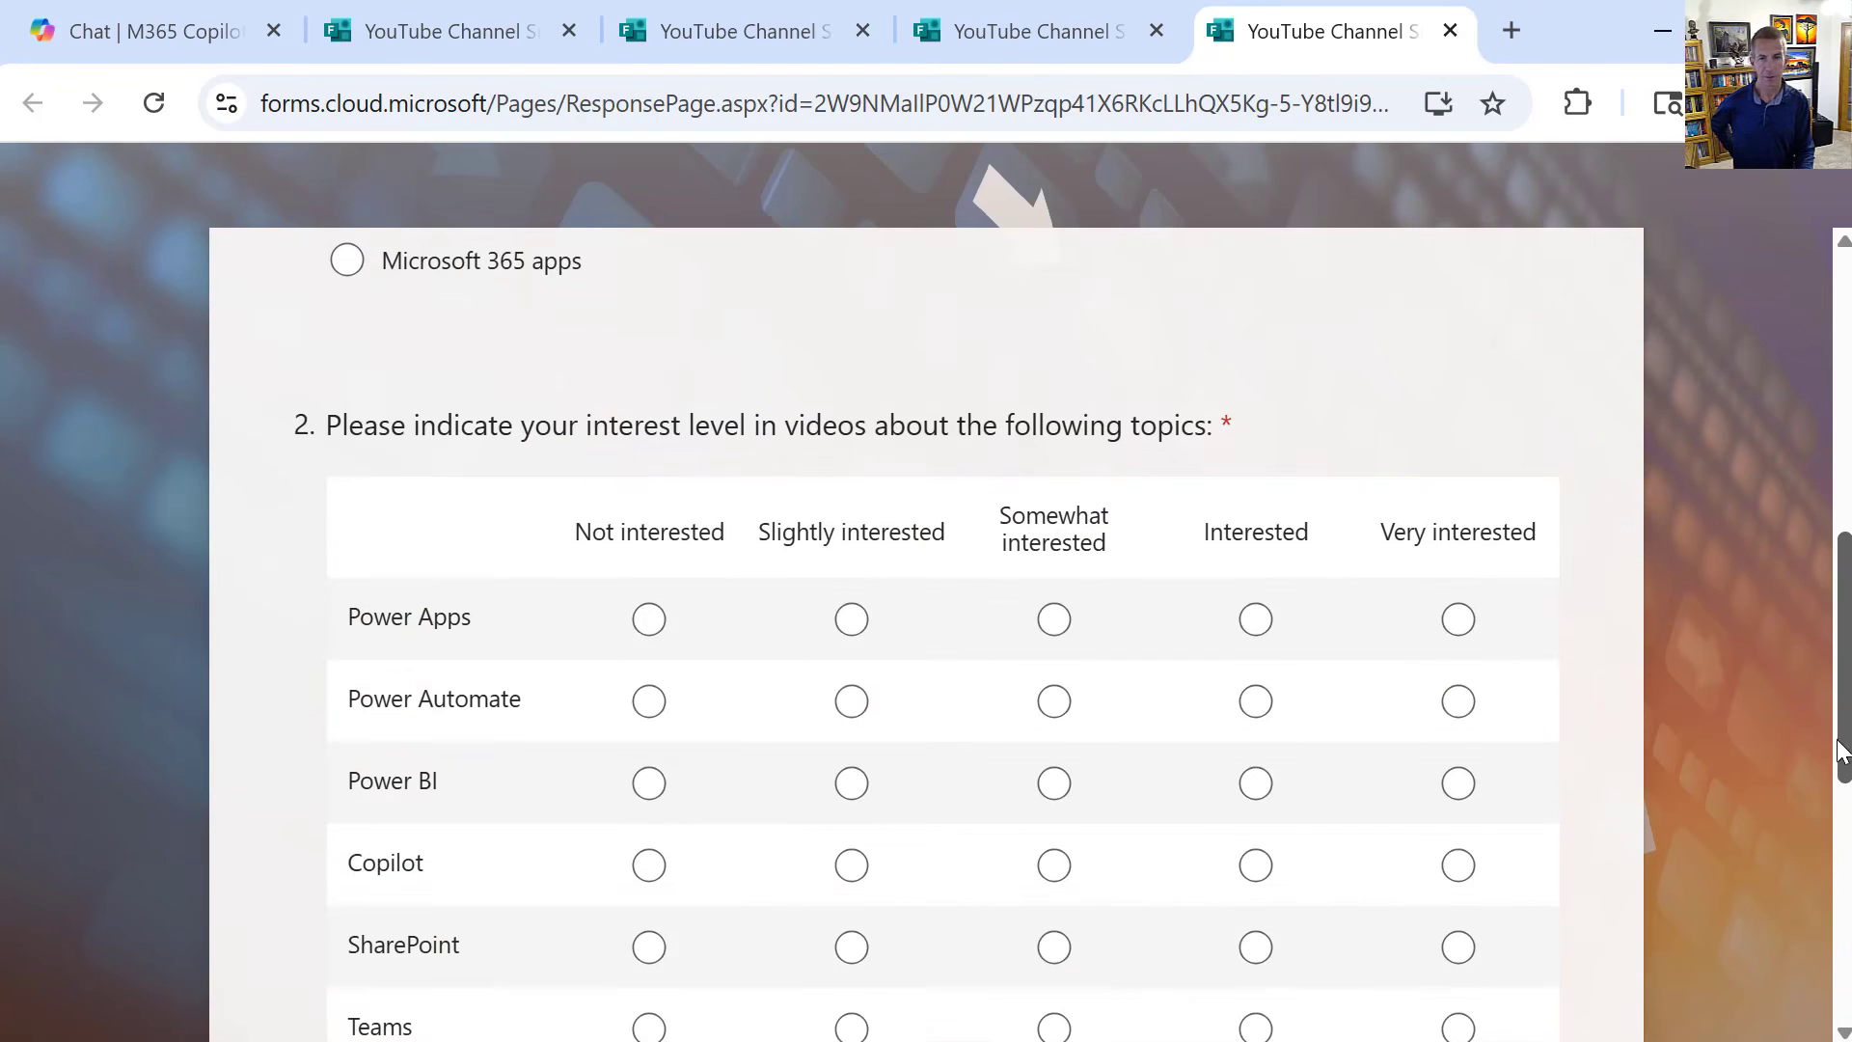
{"action": "left_click", "coordinate": [1256, 623]}
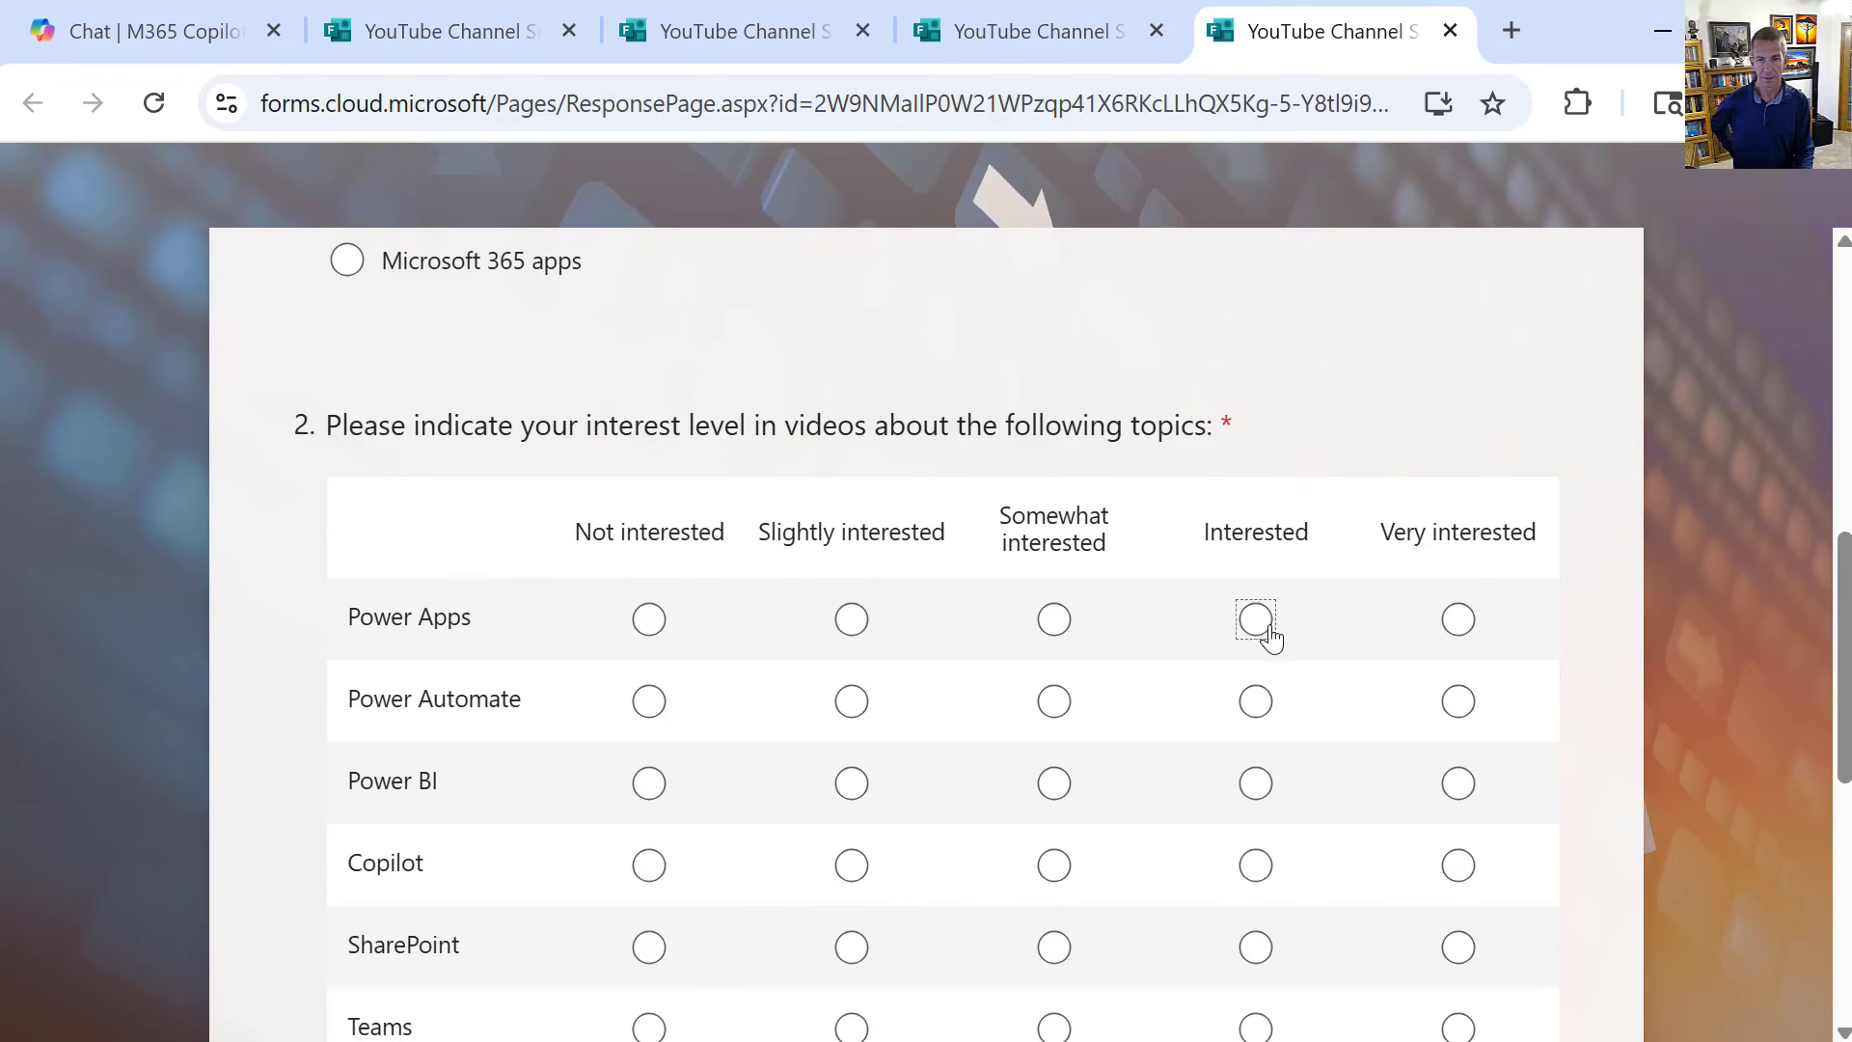
{"action": "left_click", "coordinate": [1256, 705]}
{"action": "left_click", "coordinate": [1259, 786]}
{"action": "left_click", "coordinate": [1259, 868]}
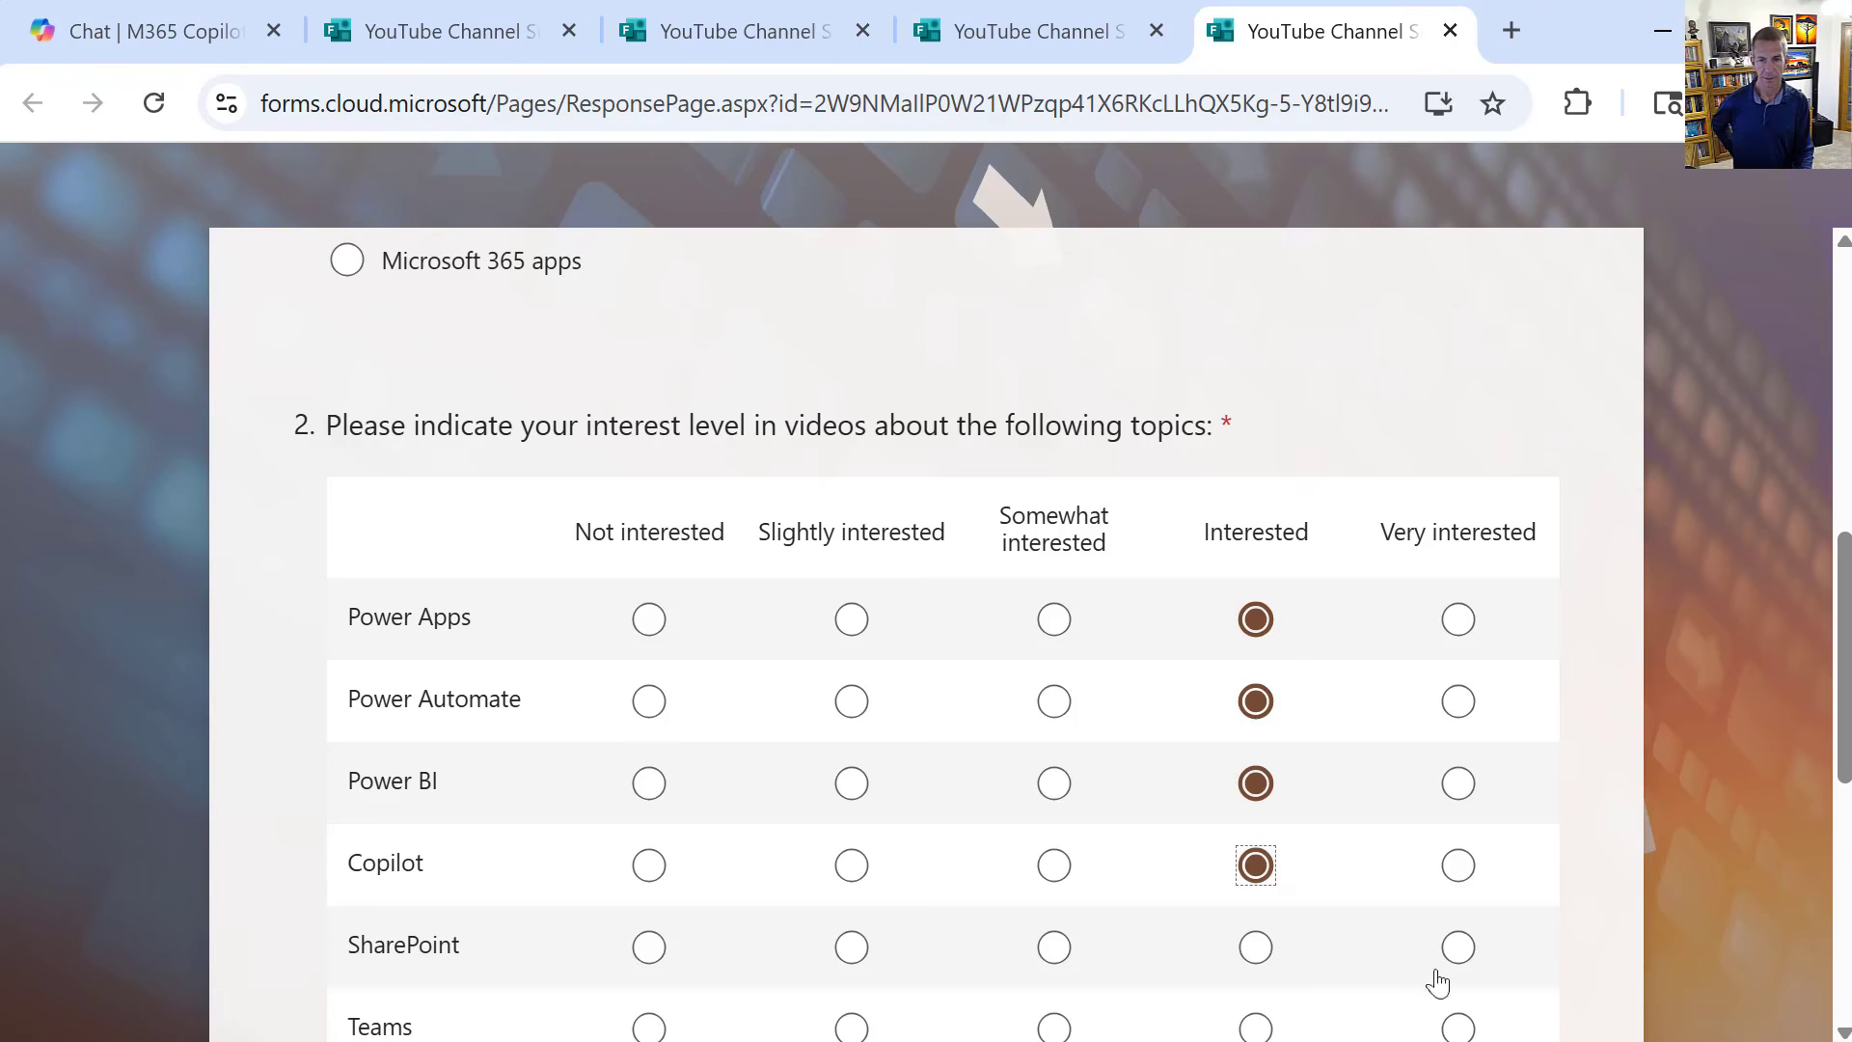
{"action": "left_click", "coordinate": [1460, 953]}
{"action": "left_click", "coordinate": [1460, 1030]}
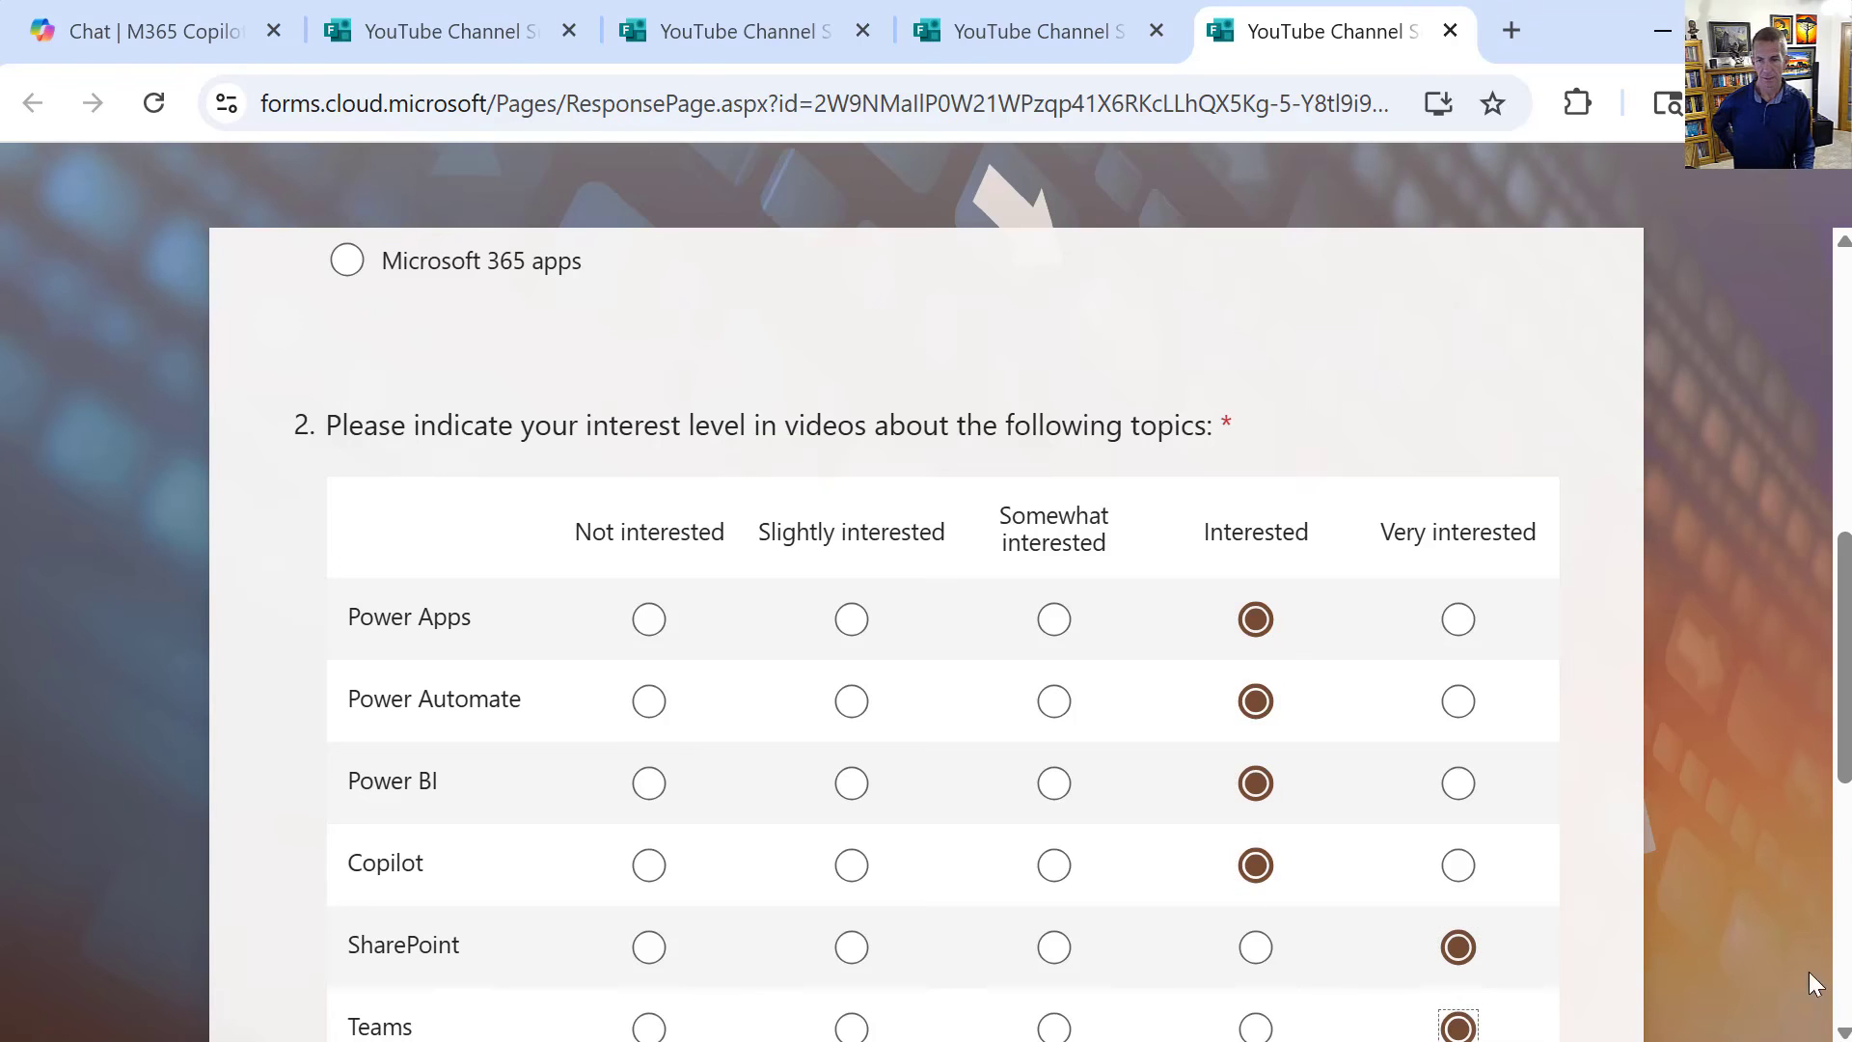
{"action": "scroll", "coordinate": [1845, 994], "scroll_direction": "down", "scroll_amount": 5}
{"action": "left_click", "coordinate": [1459, 396]}
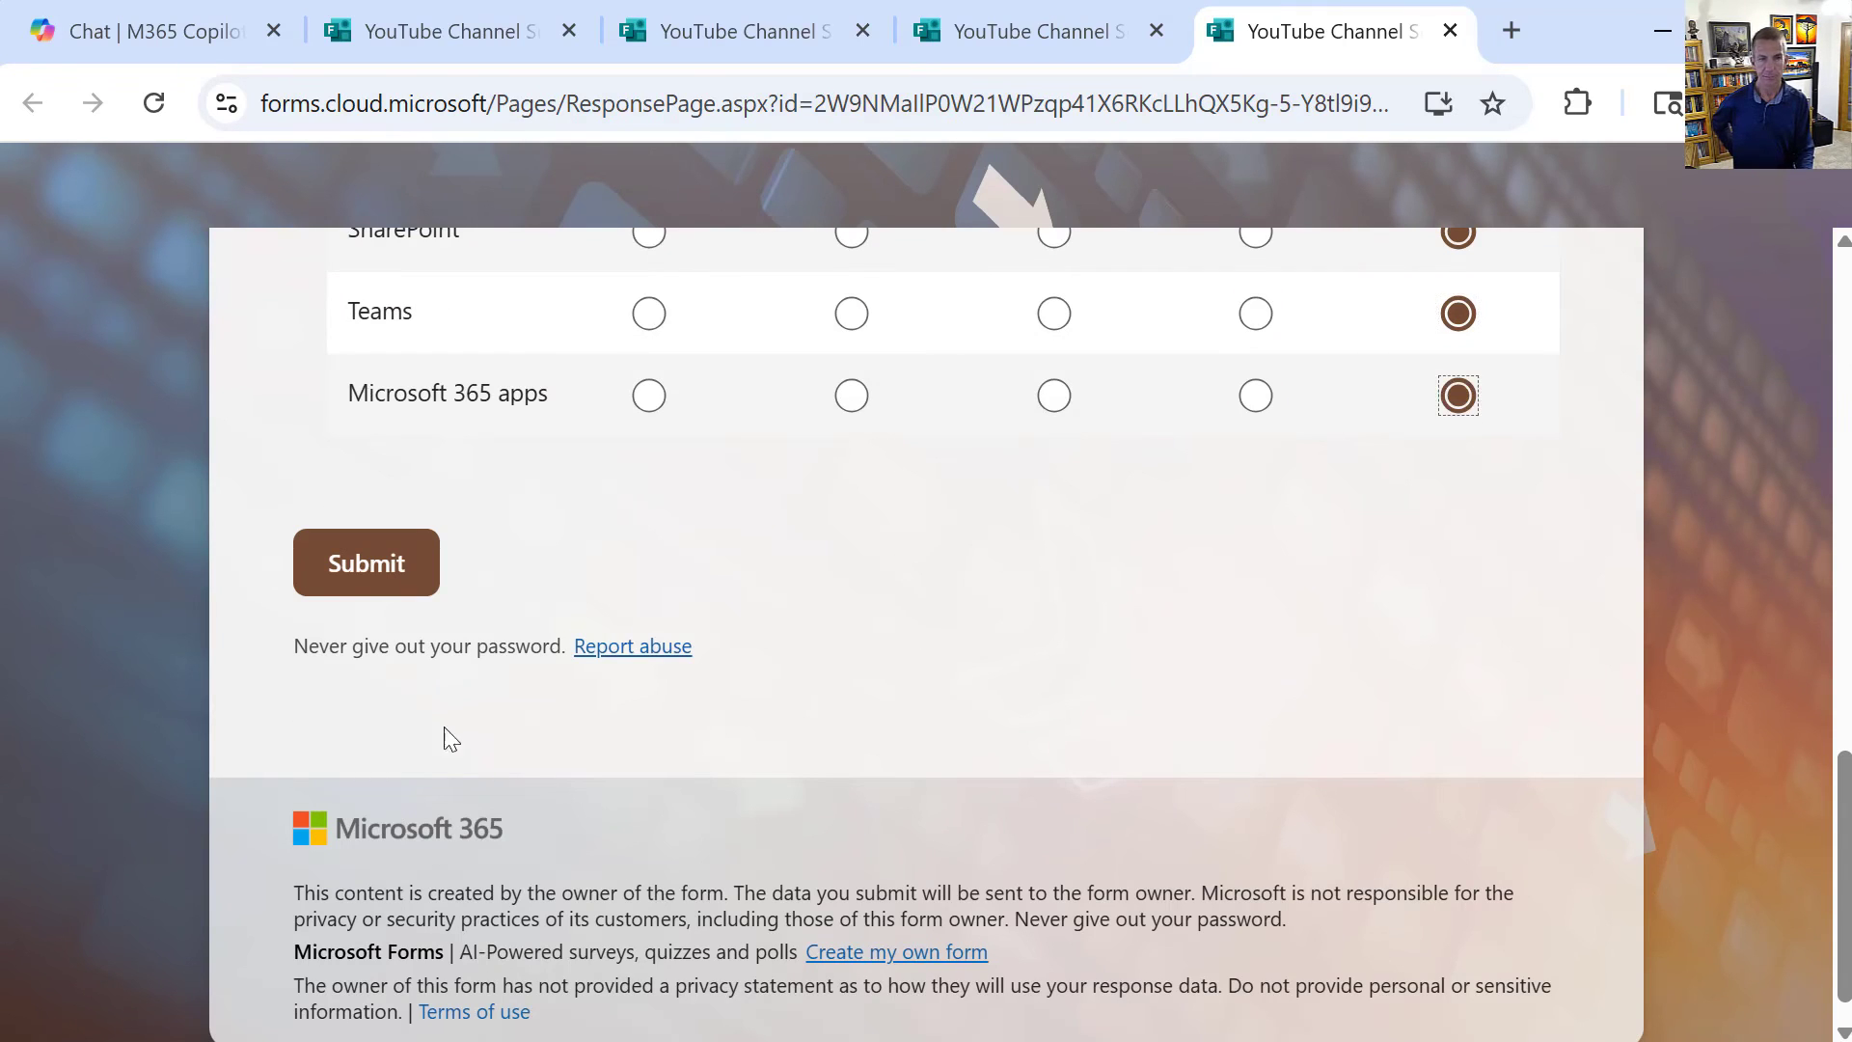
Submit the completed survey response and send the Surveys agent the suggested prompt "Check response status"
{"action": "left_click", "coordinate": [346, 590]}
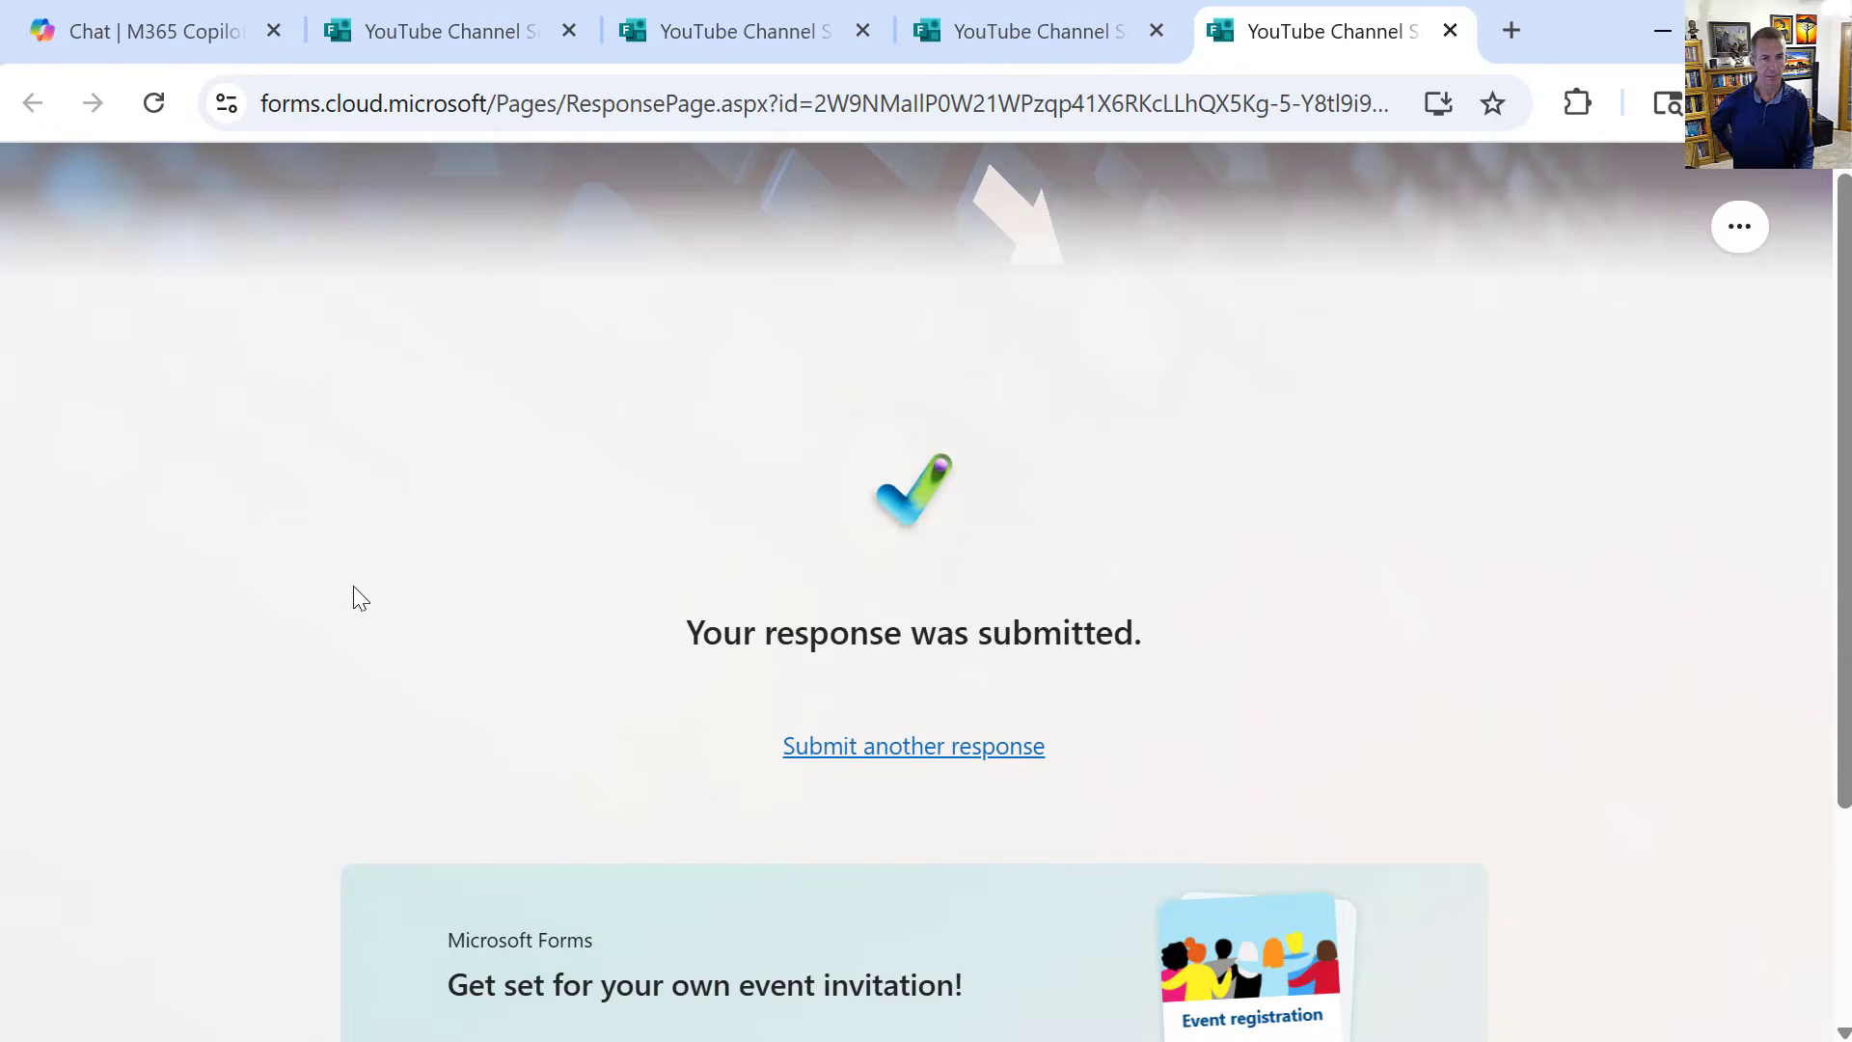
{"action": "left_click", "coordinate": [145, 35]}
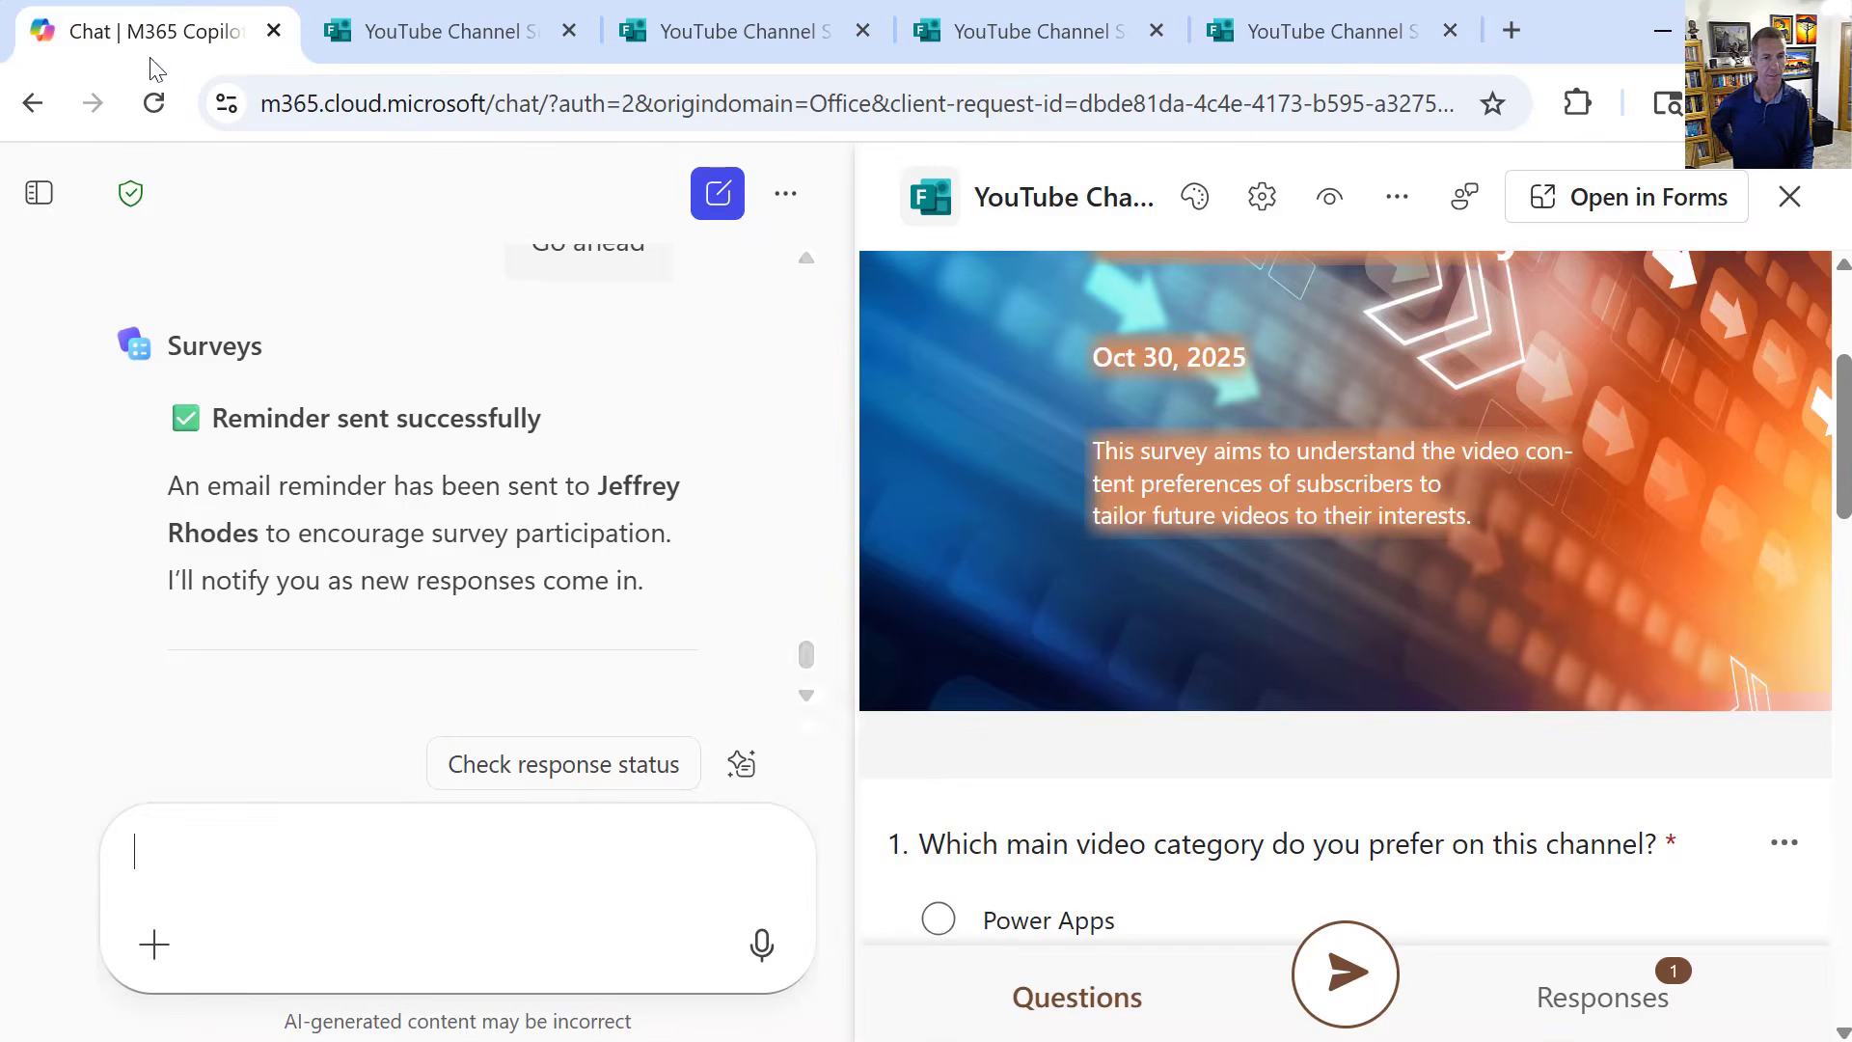
{"action": "left_click", "coordinate": [565, 767]}
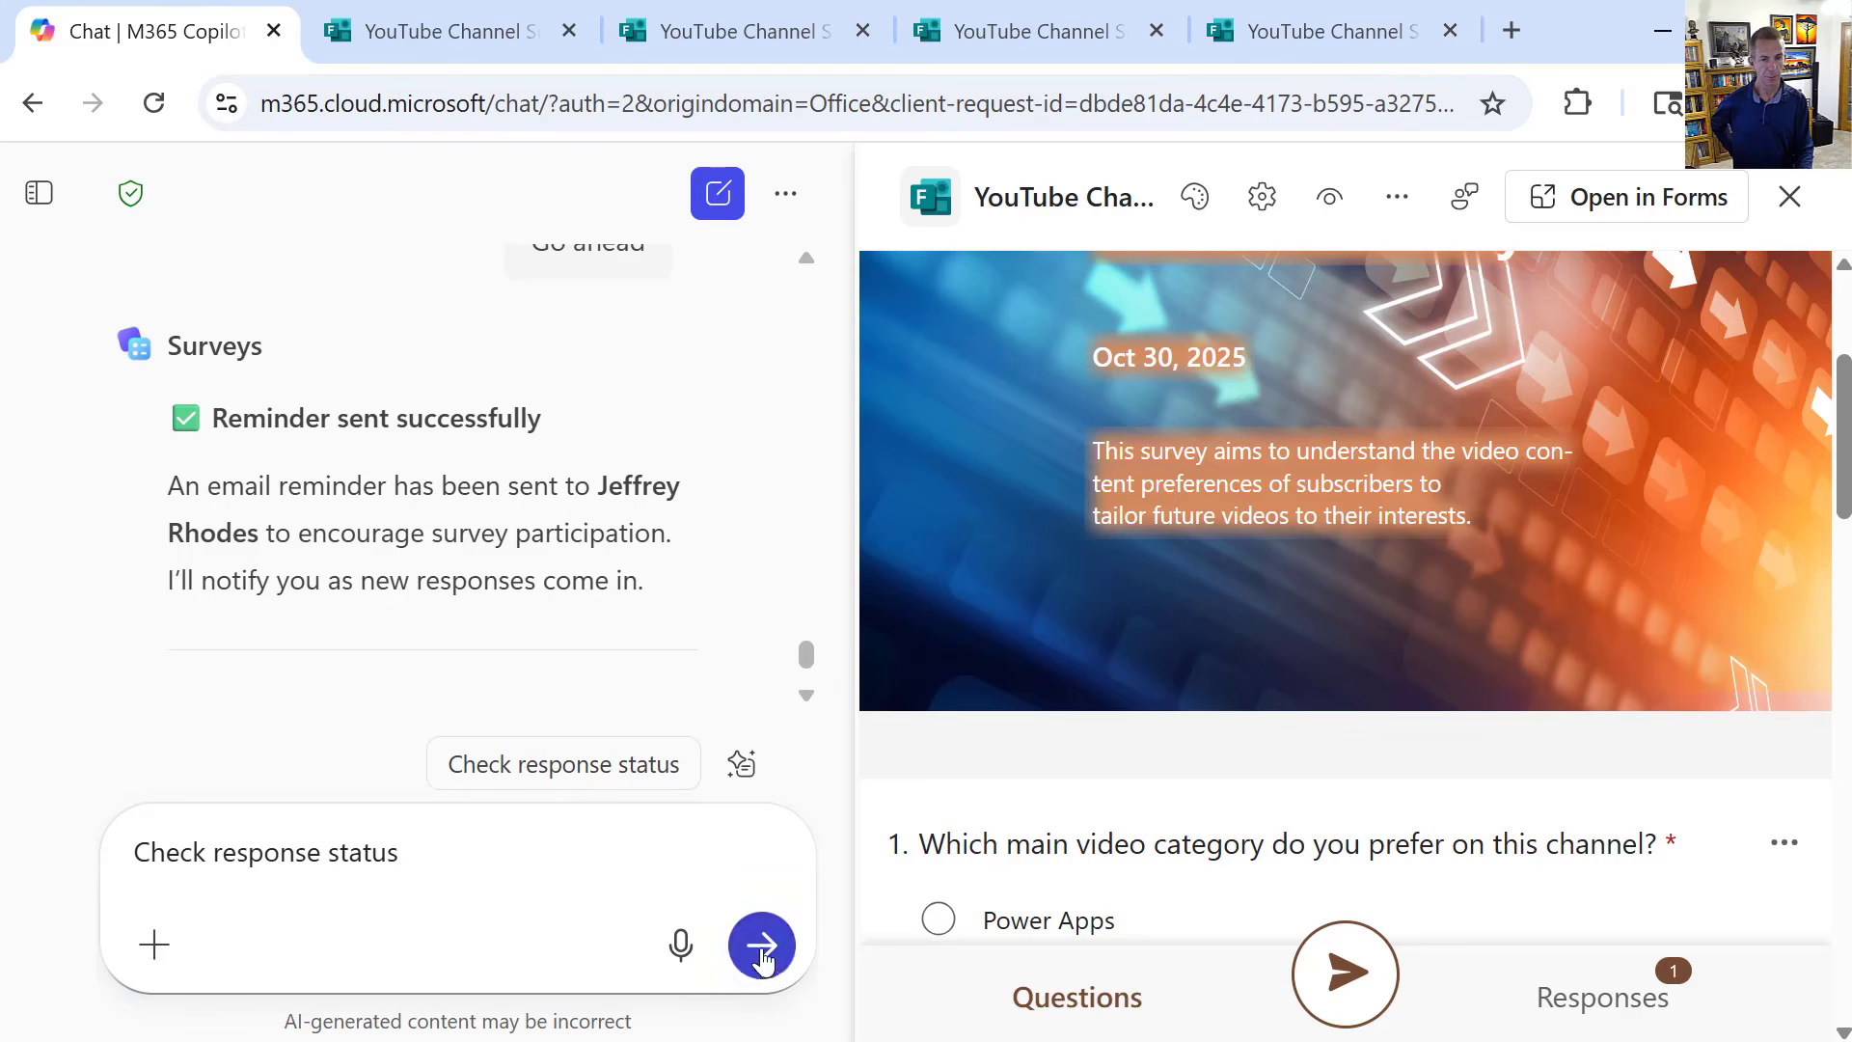
{"action": "left_click", "coordinate": [789, 982]}
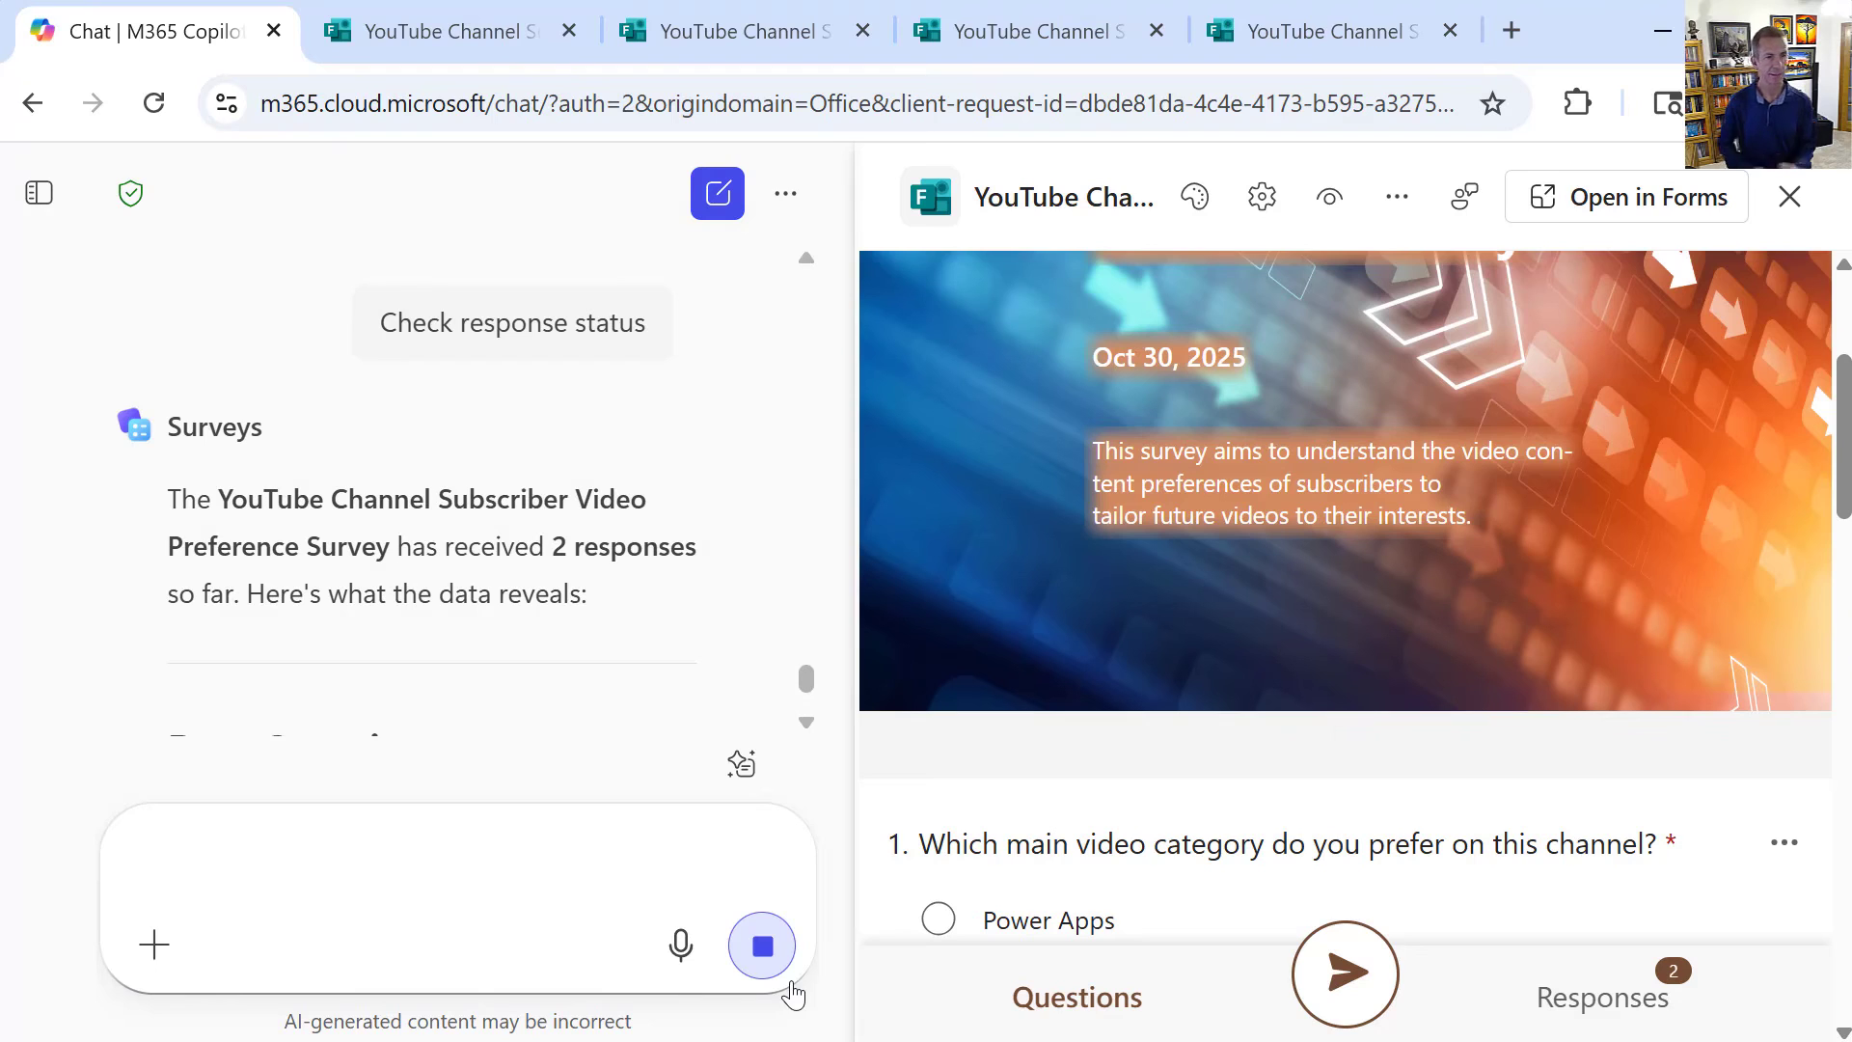
Read through the agent's response summary and open the Responses Overview to examine the preferred-category results and the interest-level chart
{"action": "left_click", "coordinate": [814, 714]}
{"action": "left_click", "coordinate": [815, 714]}
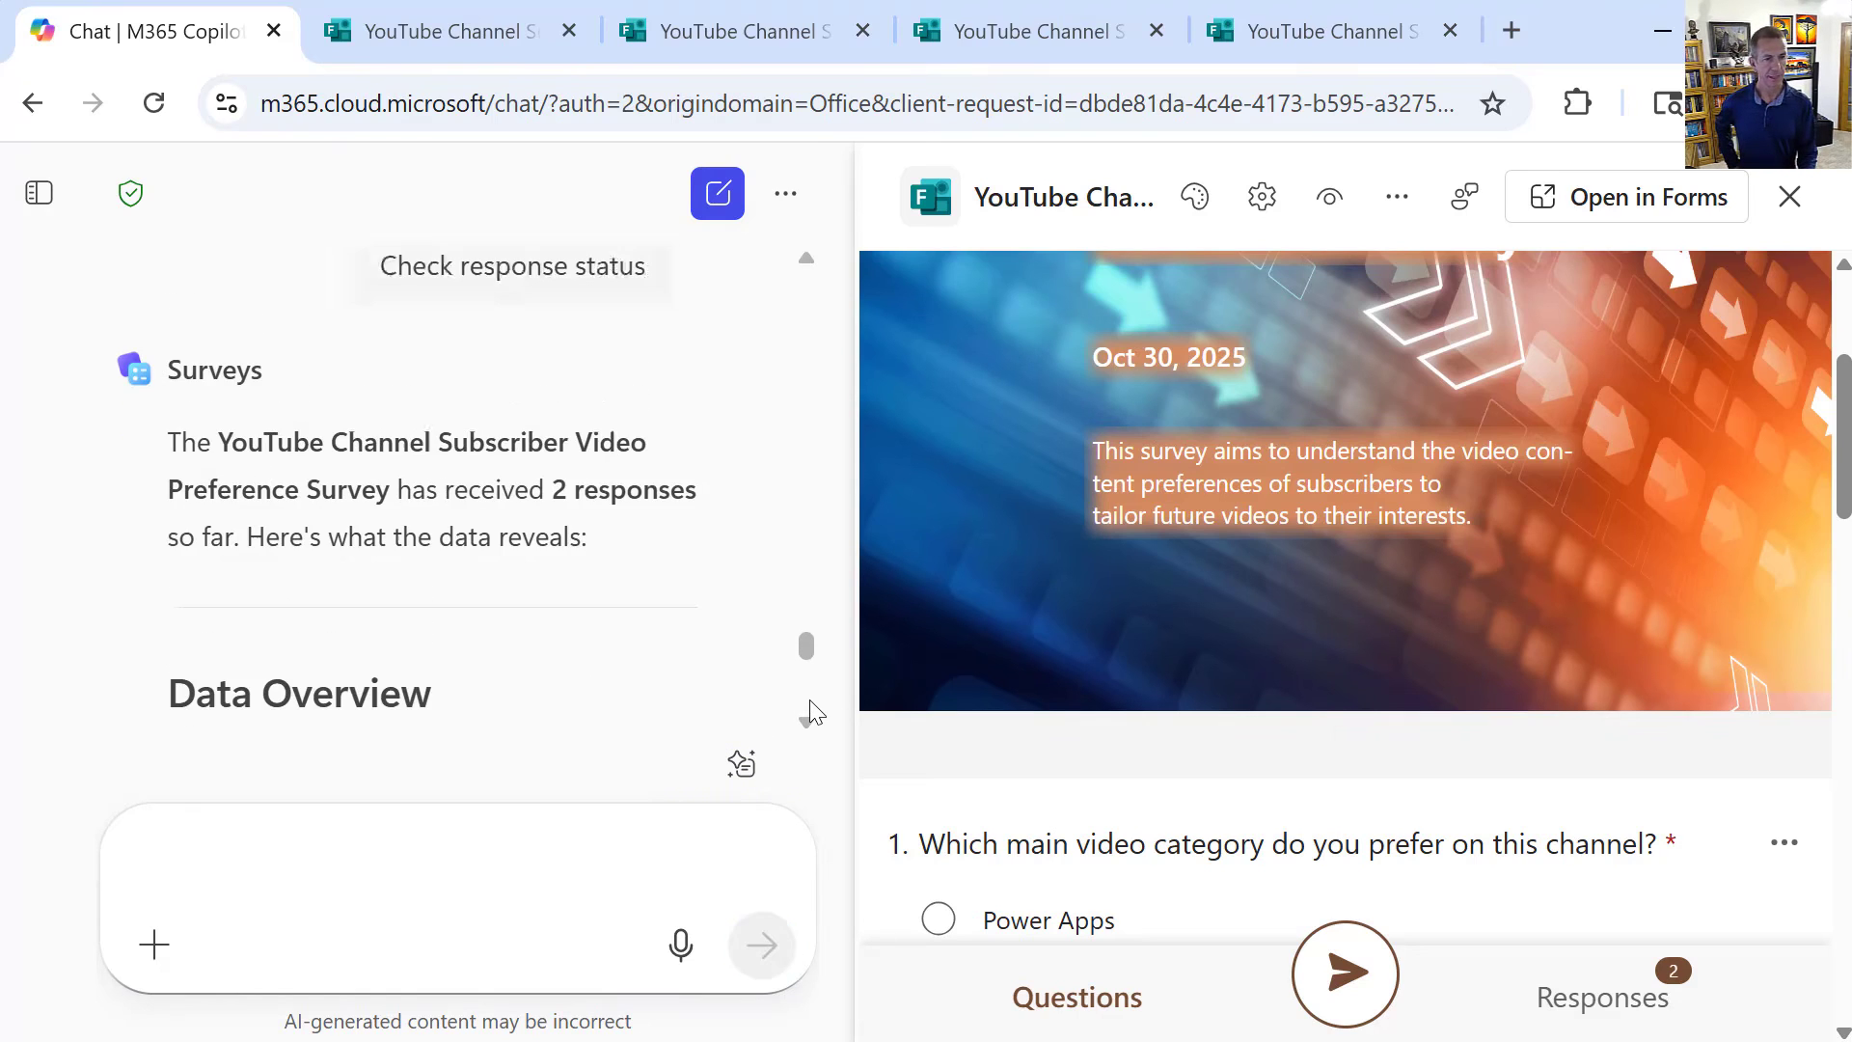
{"action": "scroll", "coordinate": [808, 698], "scroll_direction": "down", "scroll_amount": 4}
{"action": "scroll", "coordinate": [812, 712], "scroll_direction": "down", "scroll_amount": 9}
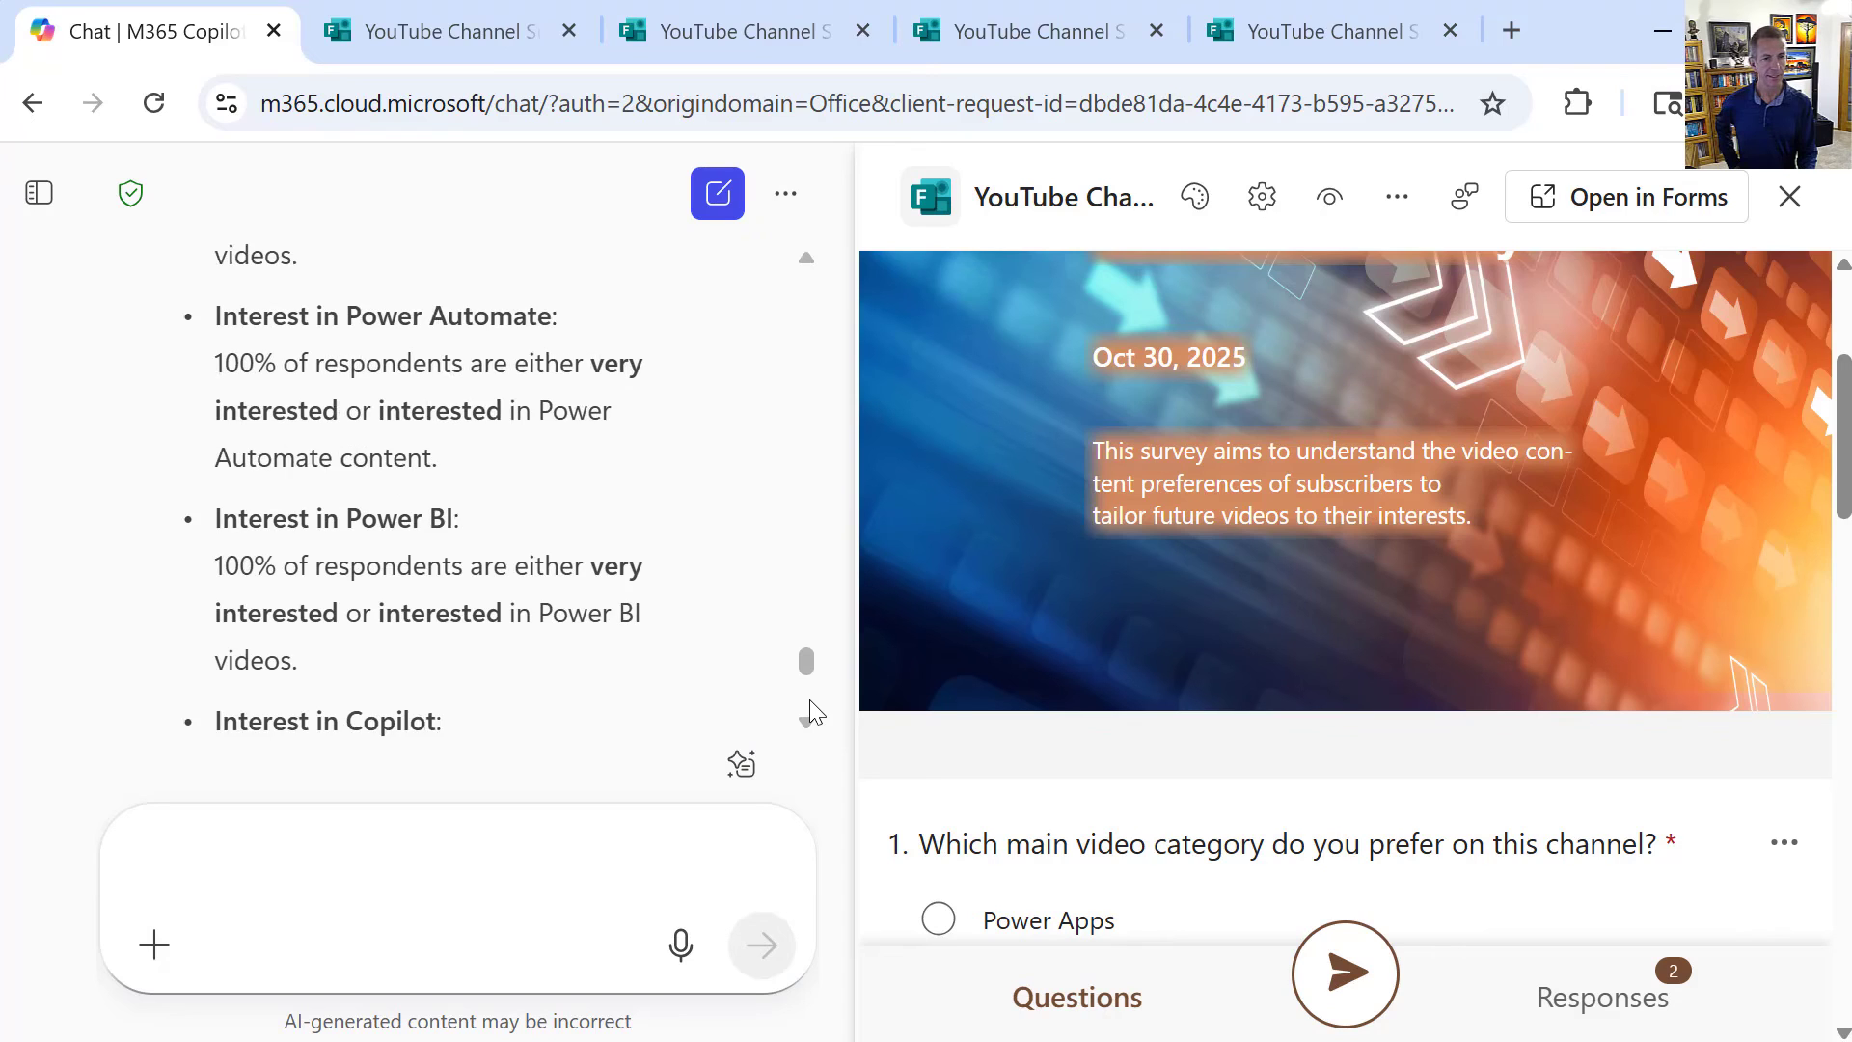
{"action": "left_click", "coordinate": [803, 730]}
{"action": "left_click", "coordinate": [803, 730]}
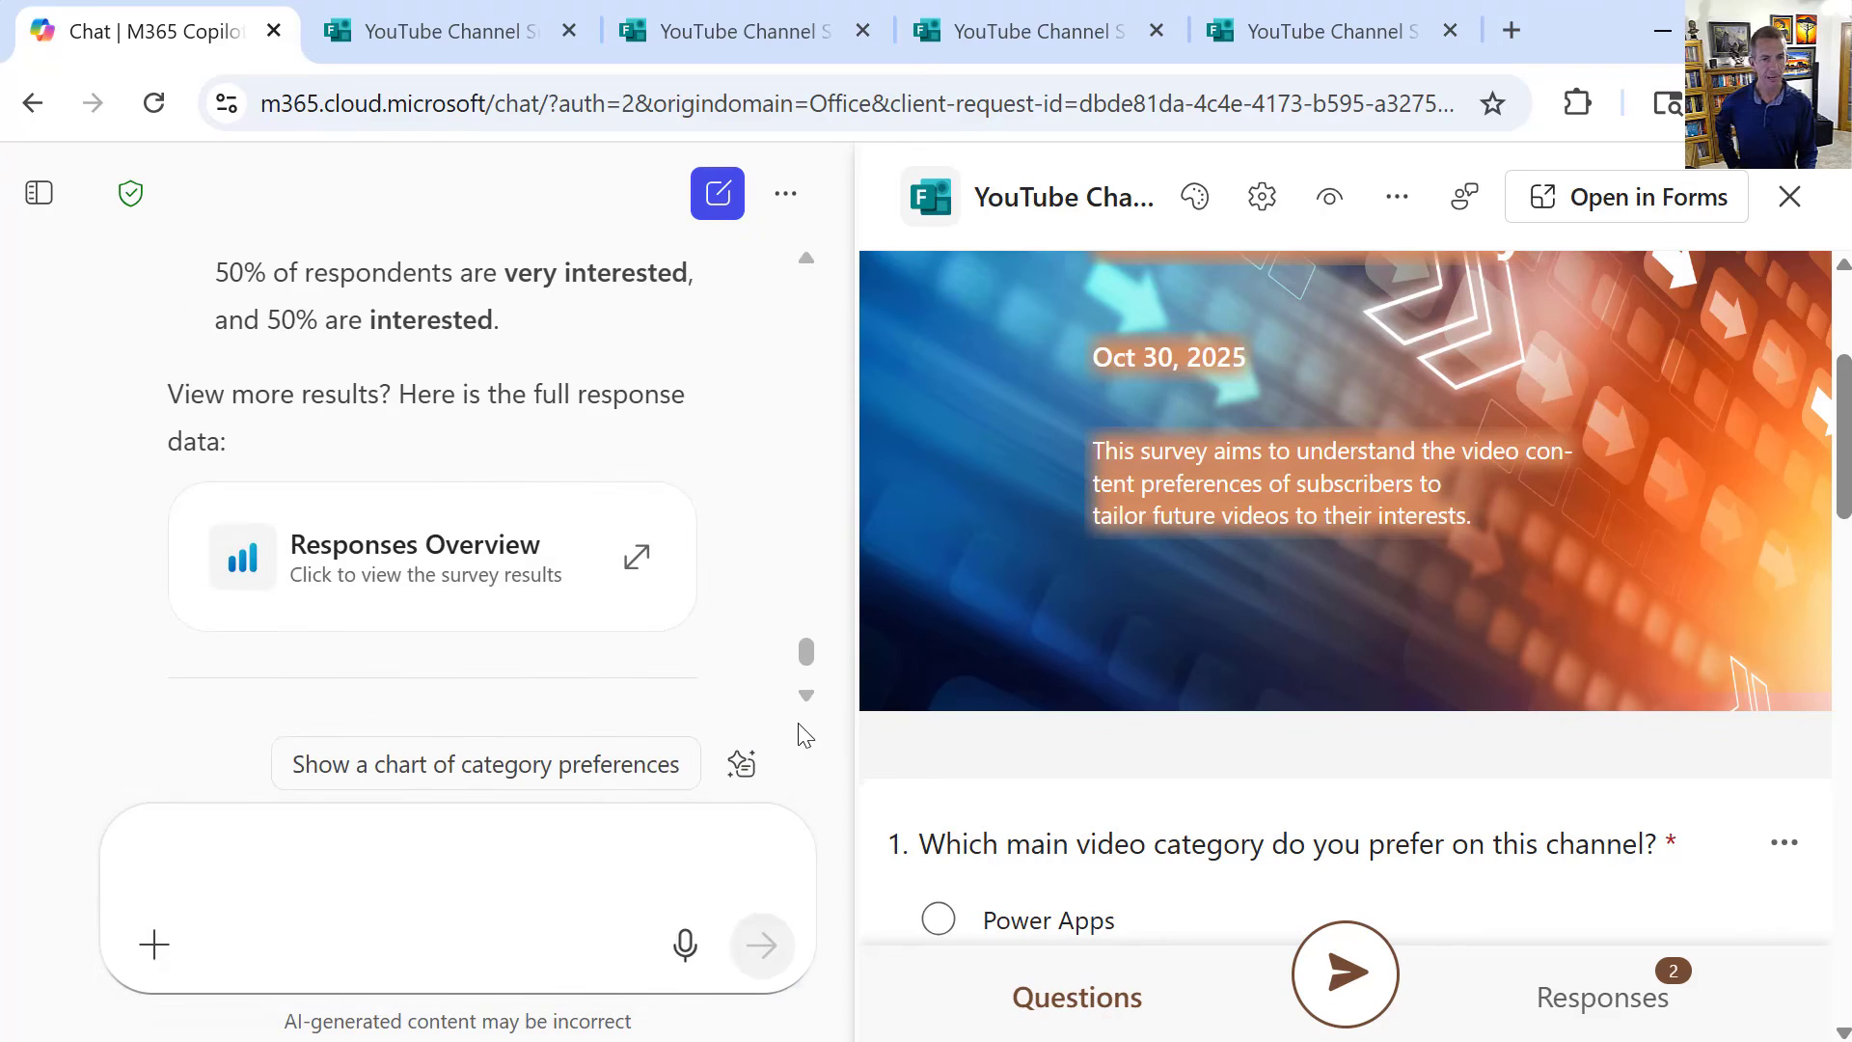
{"action": "left_click", "coordinate": [456, 591]}
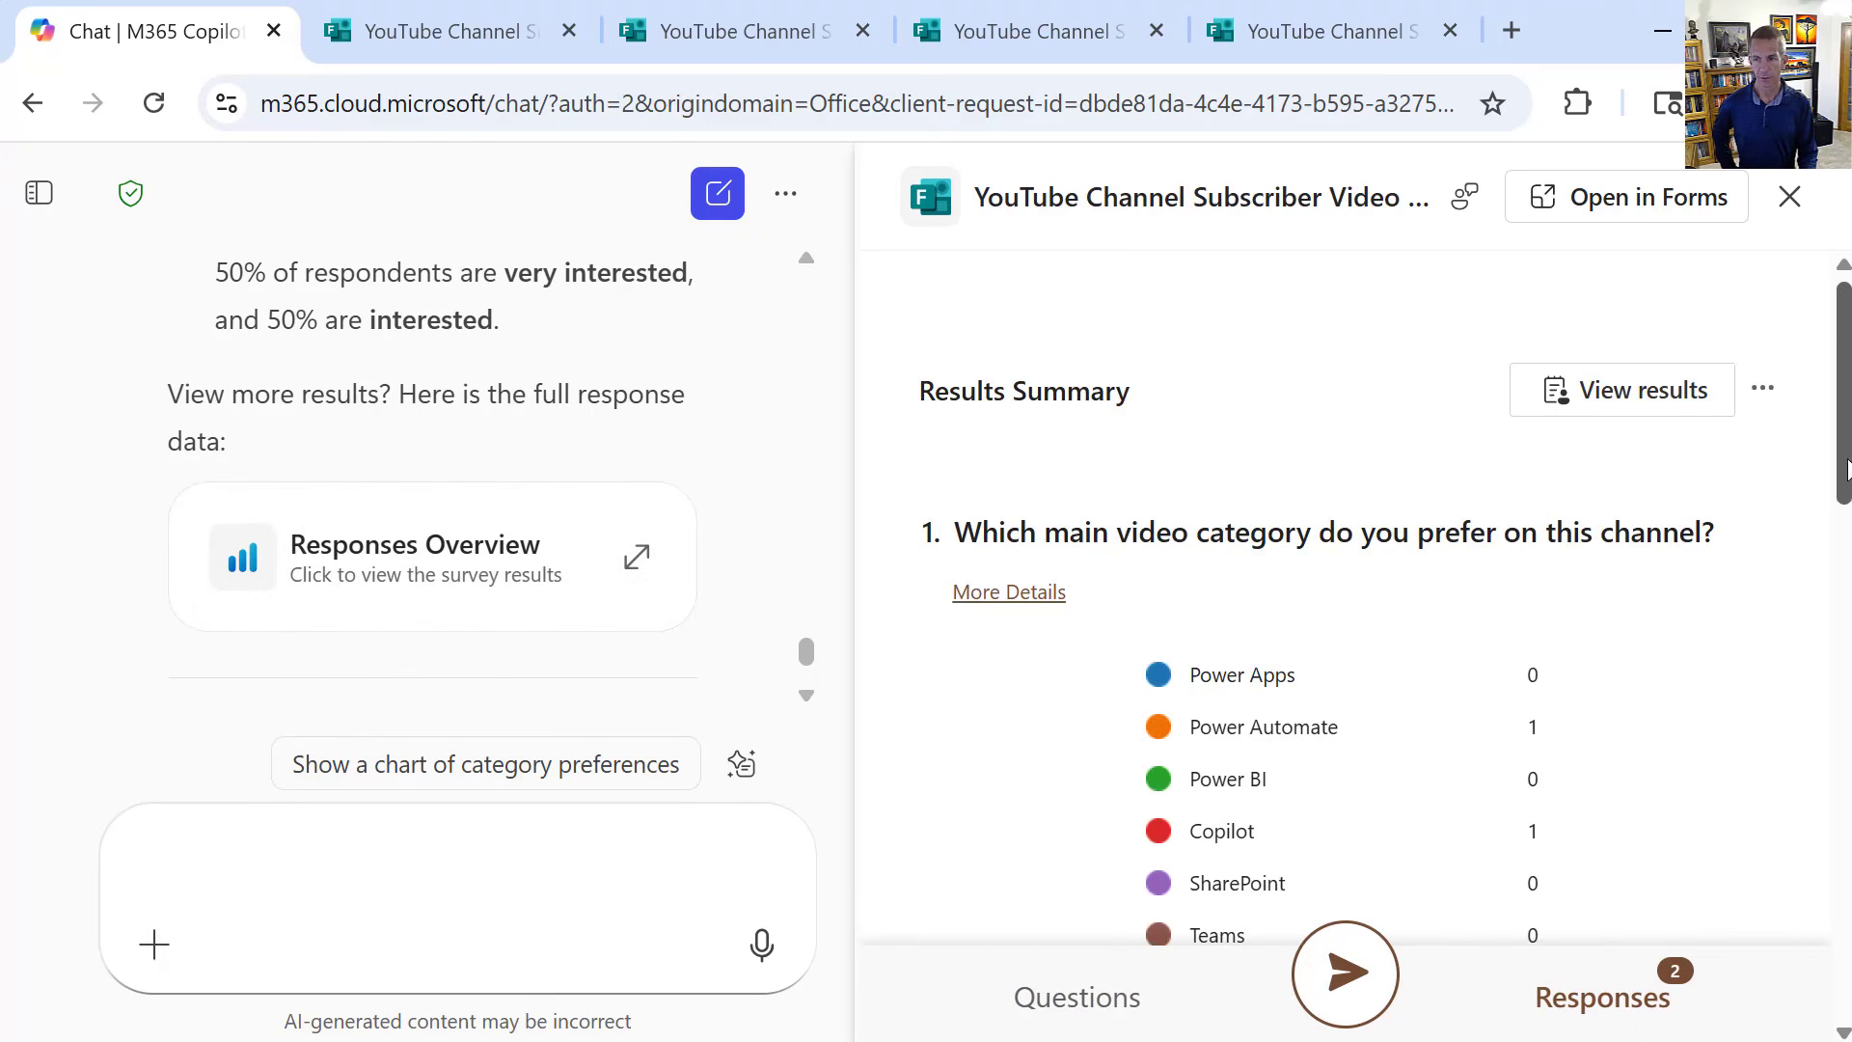
{"action": "left_click", "coordinate": [1831, 654]}
{"action": "left_click_drag", "start_coordinate": [1832, 654], "coordinate": [1833, 1034]}
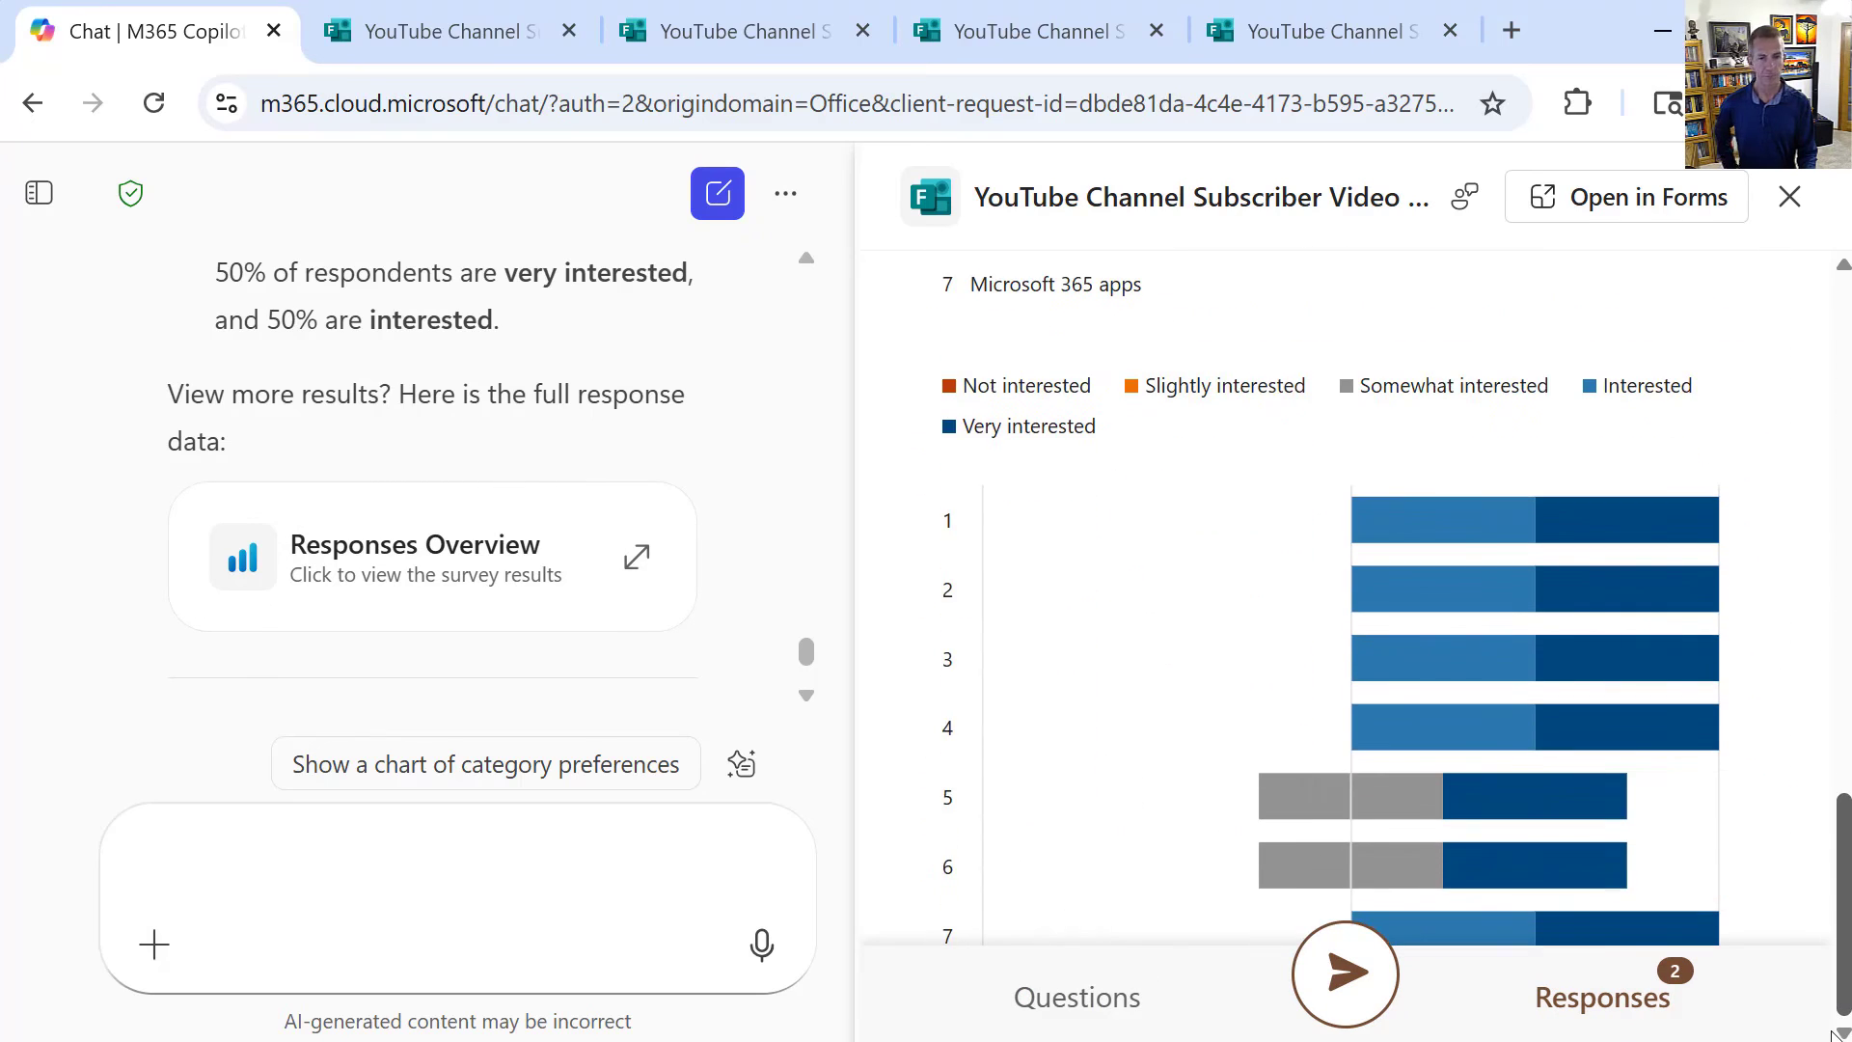